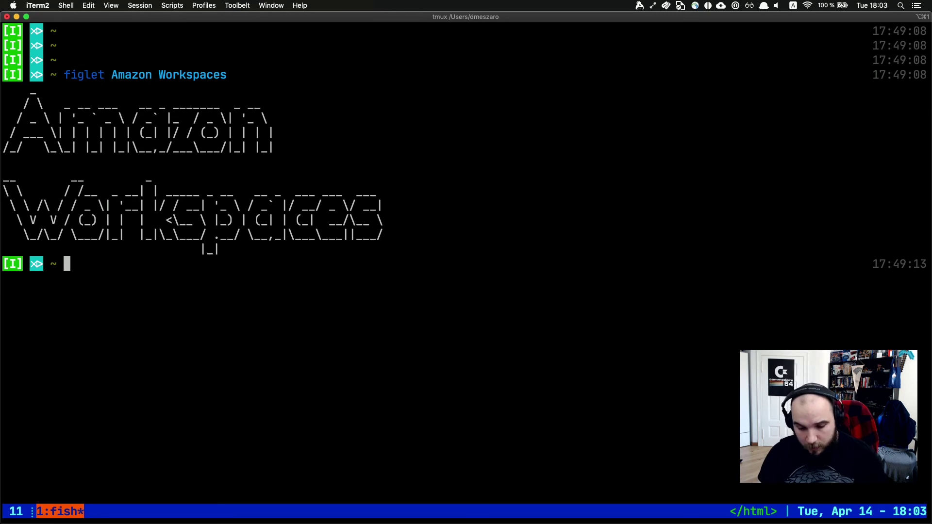
# Switch from the iTerm2 figlet banner to the Chrome window showing the AWS Management Console.
pyautogui.press('super+Tab')
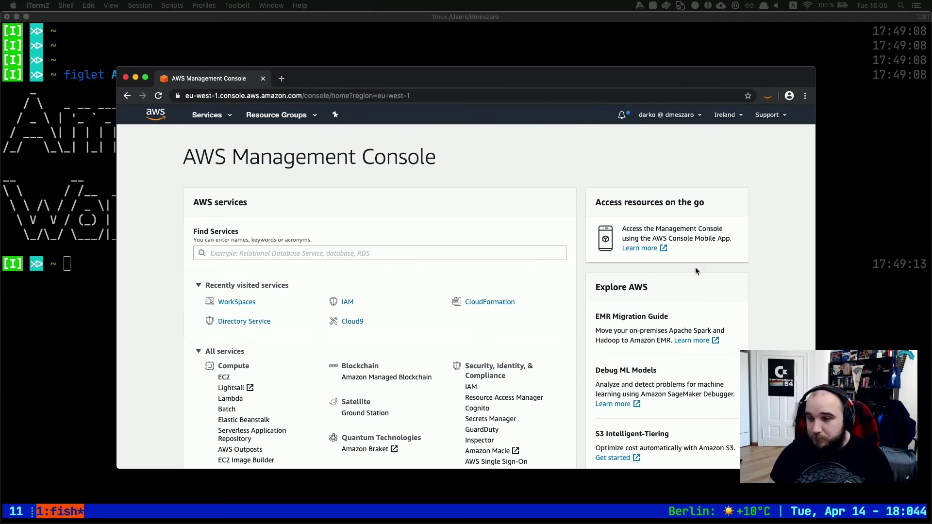
# Maximise the Chrome window and adjust the console page zoom.
pyautogui.click(449, 81)
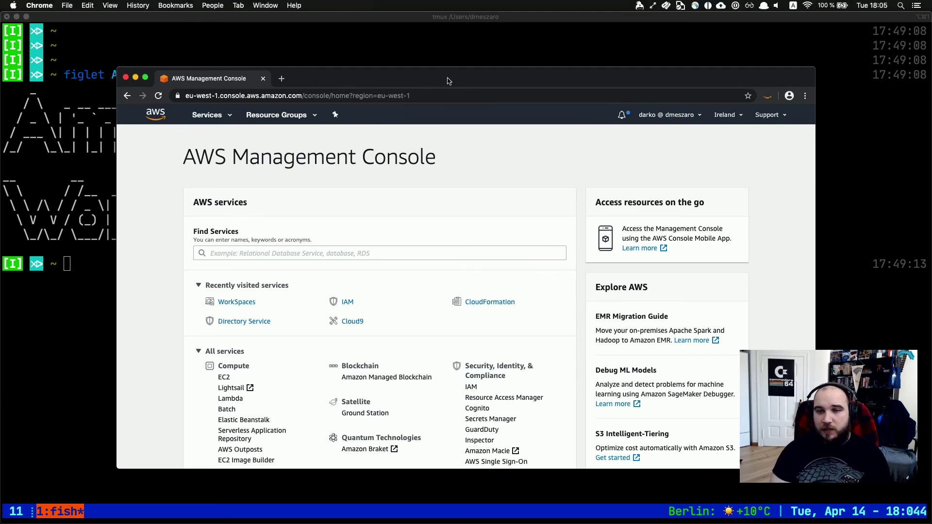
pyautogui.doubleClick(448, 81)
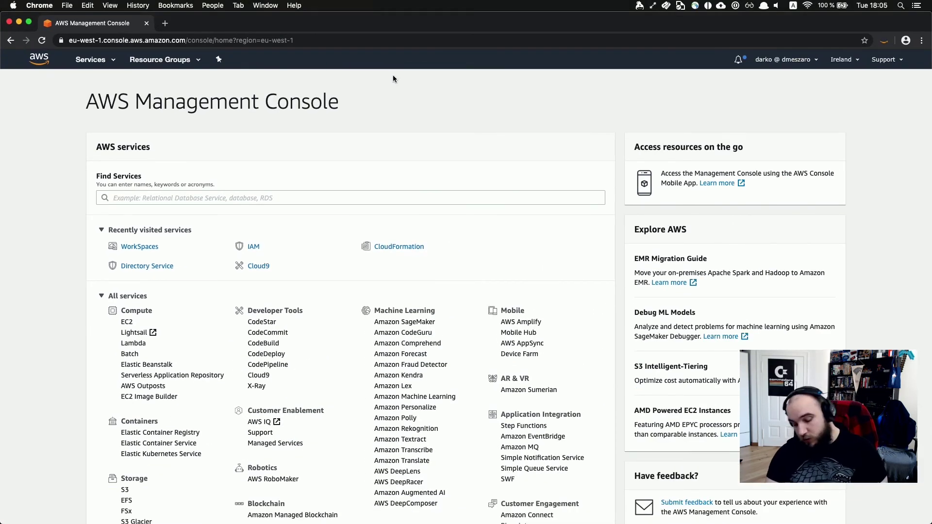
pyautogui.press('super+equal')
pyautogui.press('super+equal')
pyautogui.press('super+equal')
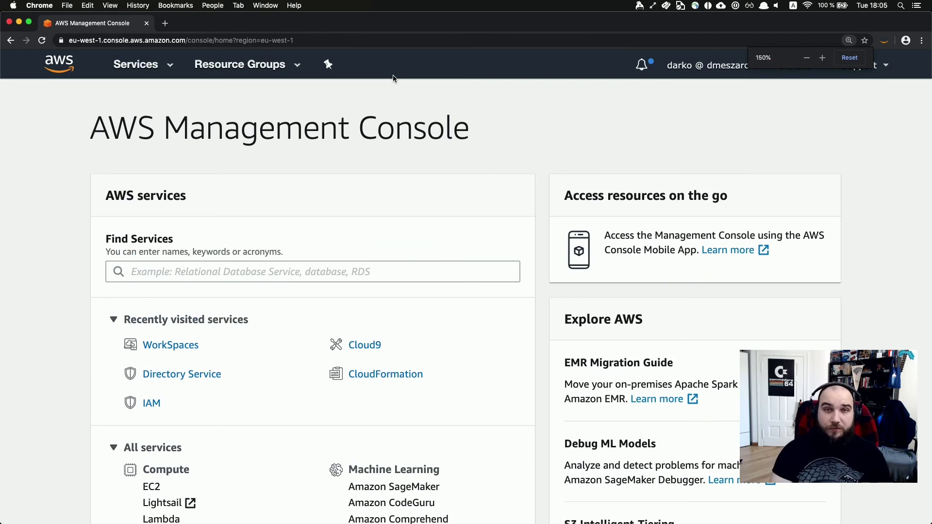
pyautogui.press('super+minus')
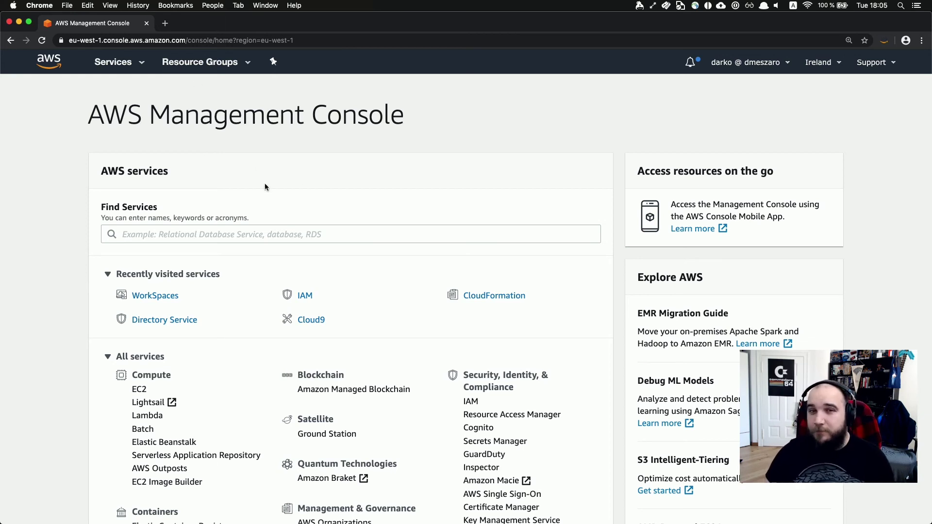
# Search Find Services for 'Workspaces' and open the WorkSpaces service console.
pyautogui.click(163, 229)
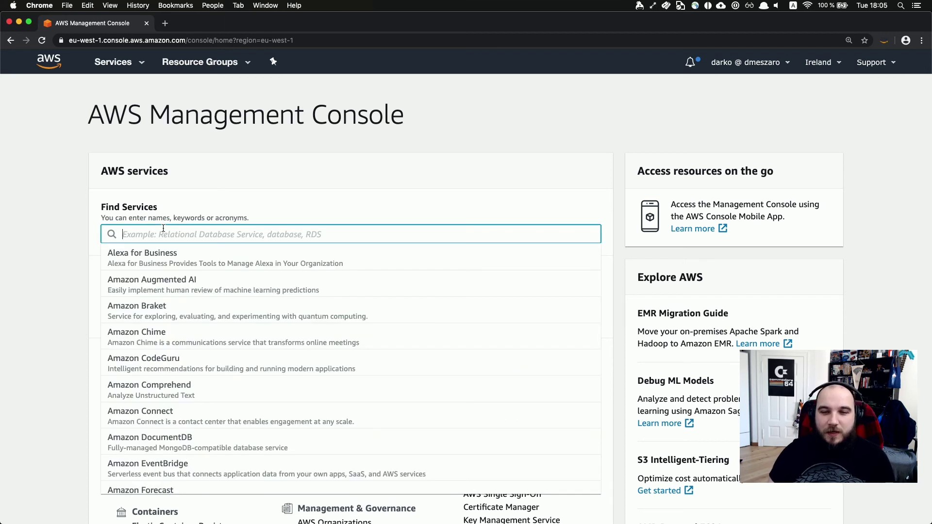
pyautogui.write('Wo')
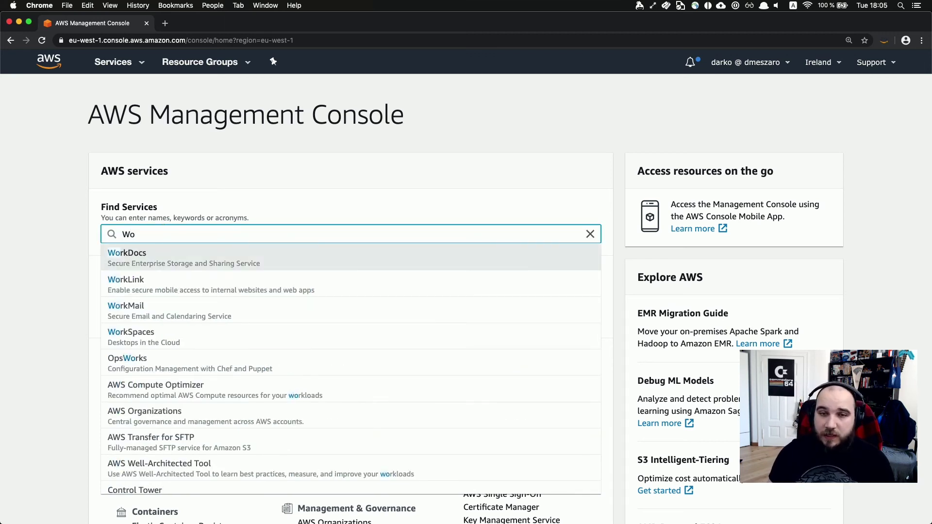
pyautogui.write('rsk')
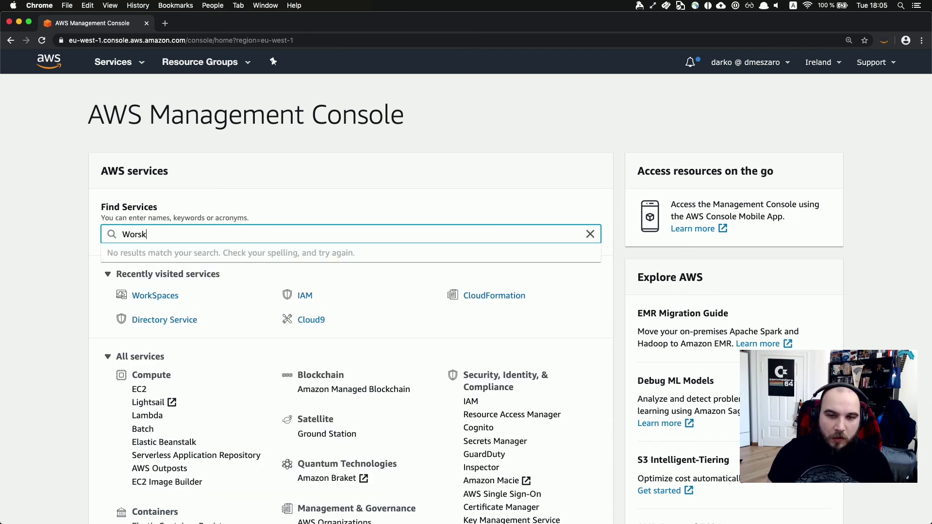
pyautogui.press('BackSpace')
pyautogui.press('BackSpace')
pyautogui.write('kspace')
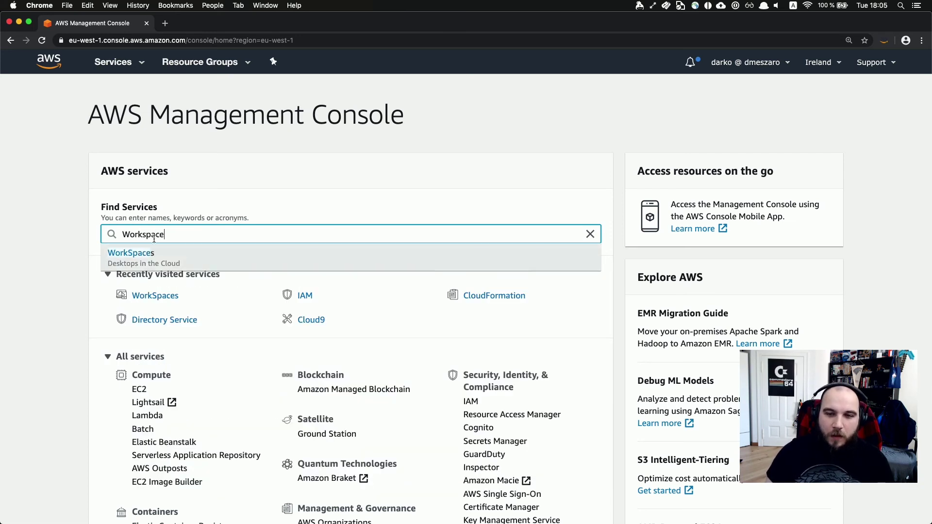
pyautogui.click(155, 253)
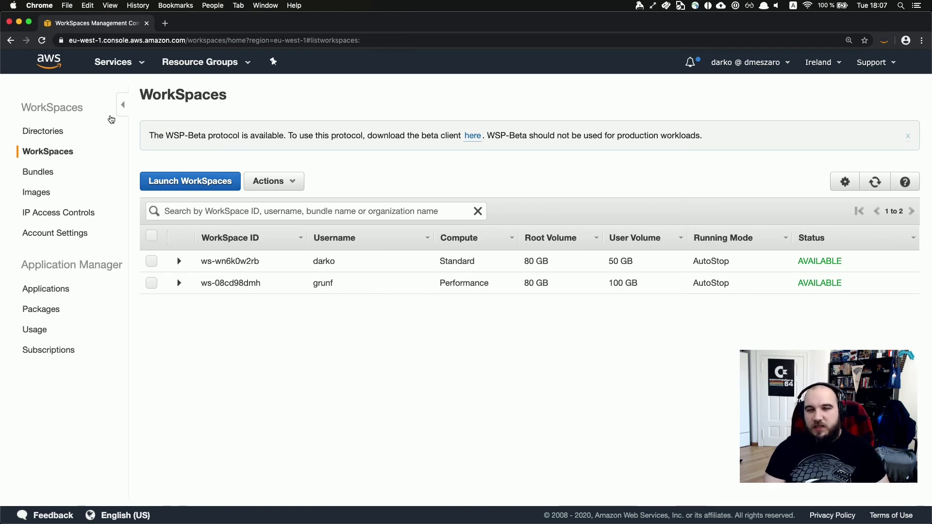
# Show the Directories page listing the four directories and their registration status.
pyautogui.click(45, 134)
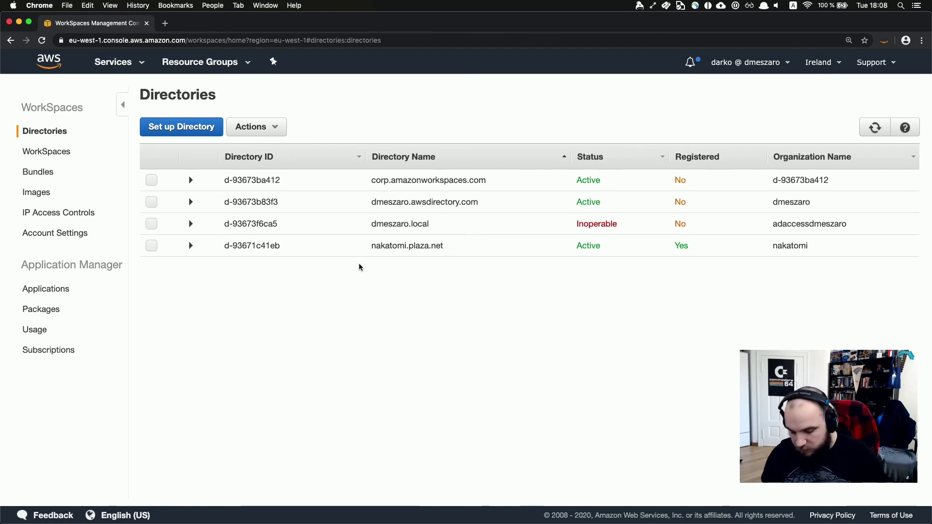
# In a new tab, search 'aws simple ad' and open the Simple Active Directory documentation page.
pyautogui.press('super+t')
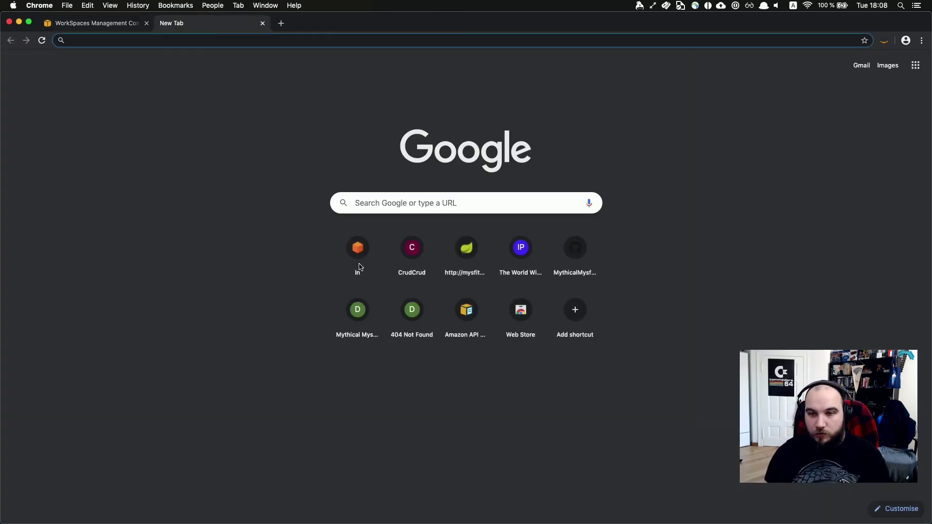
pyautogui.write('aws s')
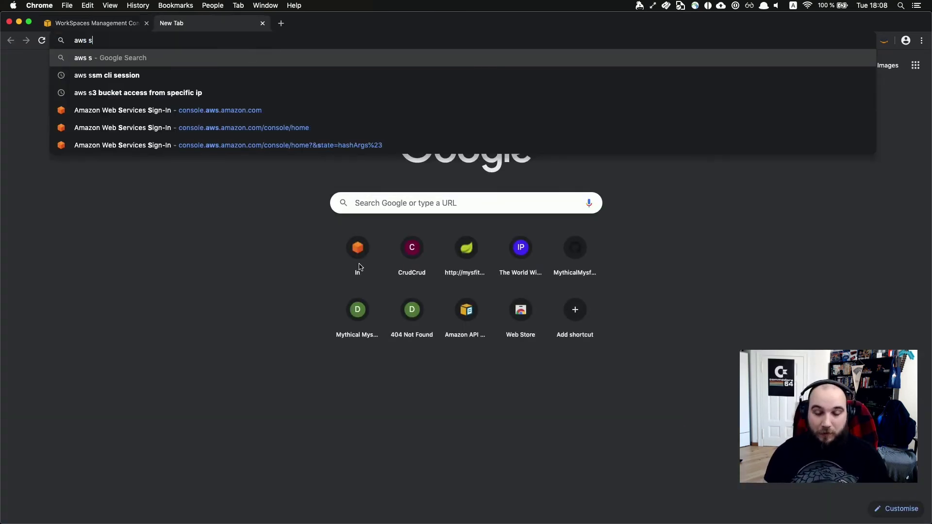
pyautogui.write('imple ad')
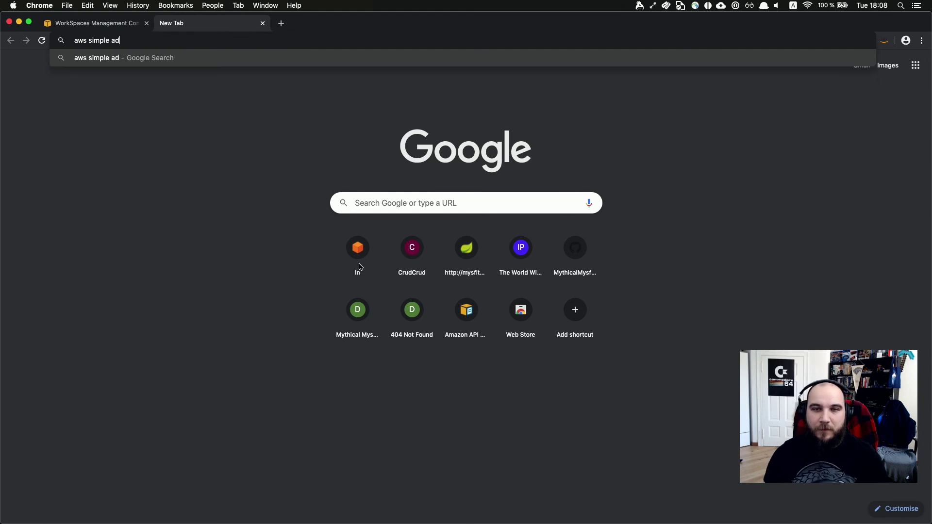
pyautogui.press('Return')
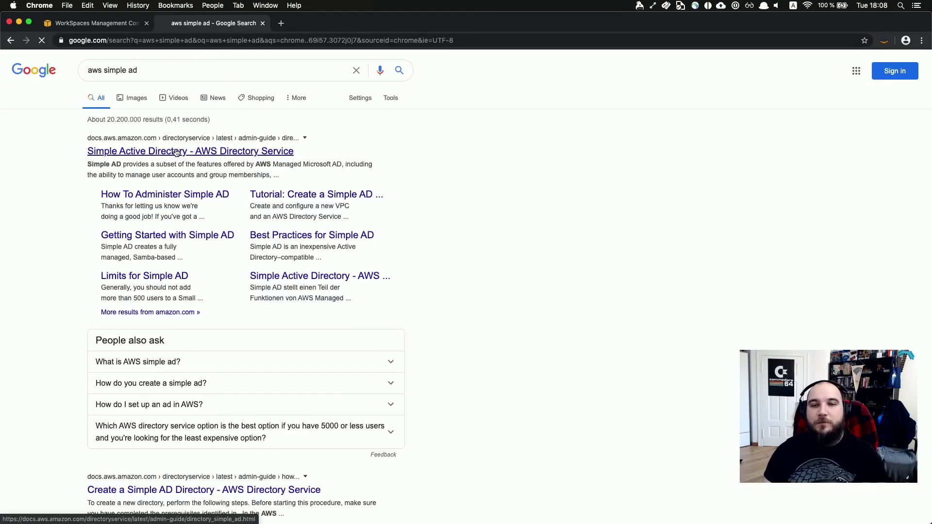
pyautogui.click(175, 151)
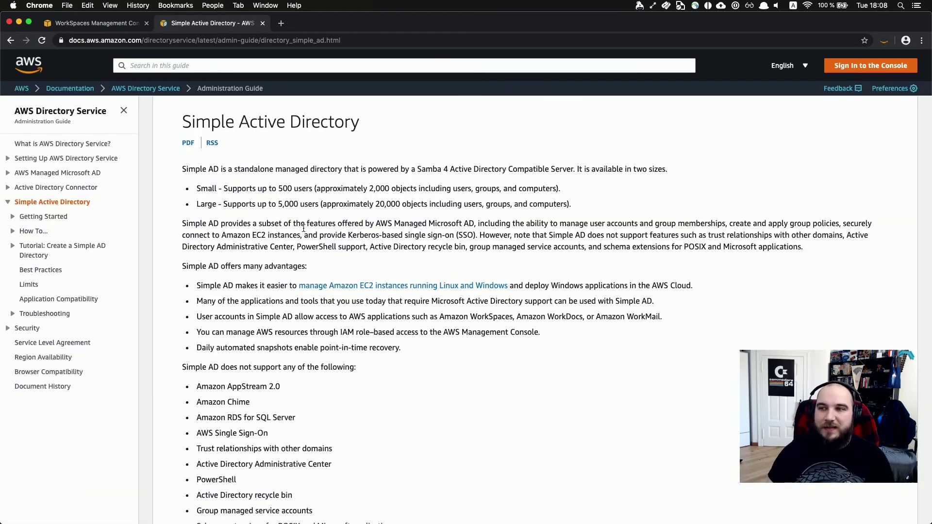
# Read through the page's size limits, highlighting the Small size's 500-user limit.
pyautogui.scroll(-1, 284, 306)
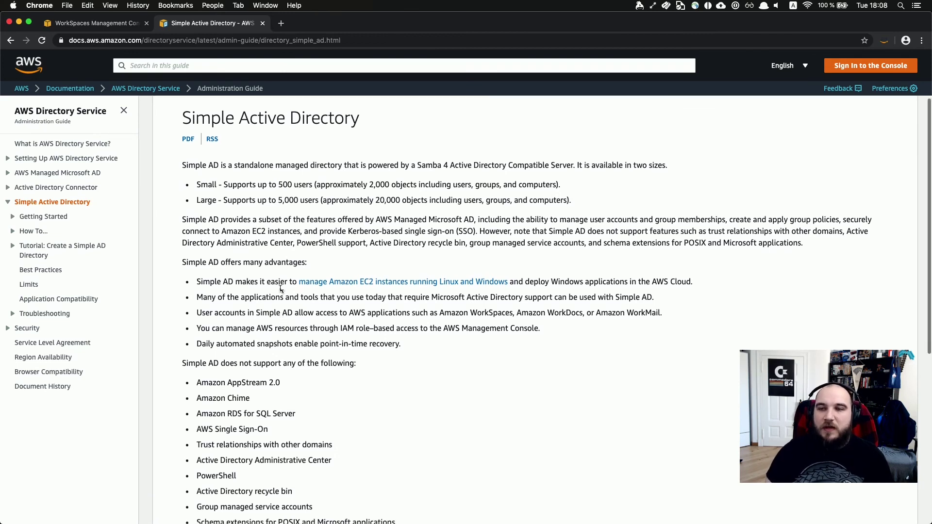
pyautogui.scroll(1, 290, 244)
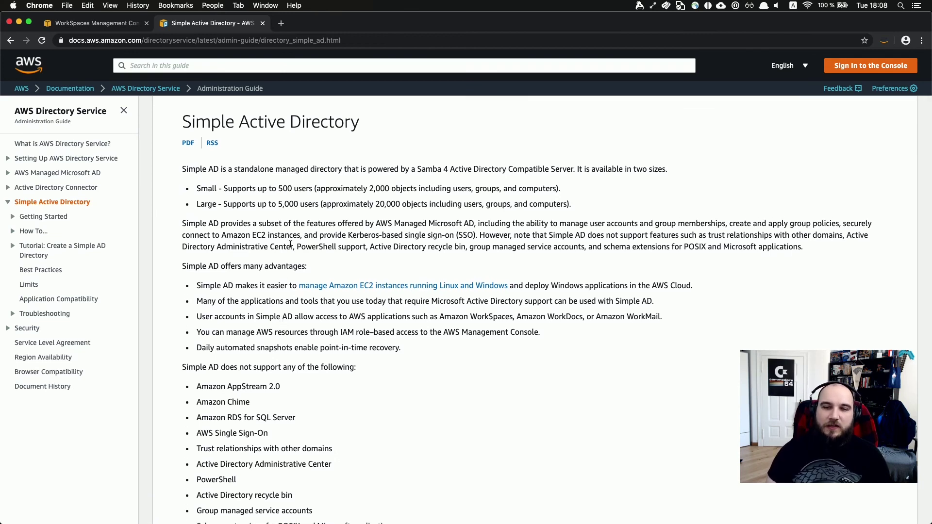
pyautogui.doubleClick(286, 189)
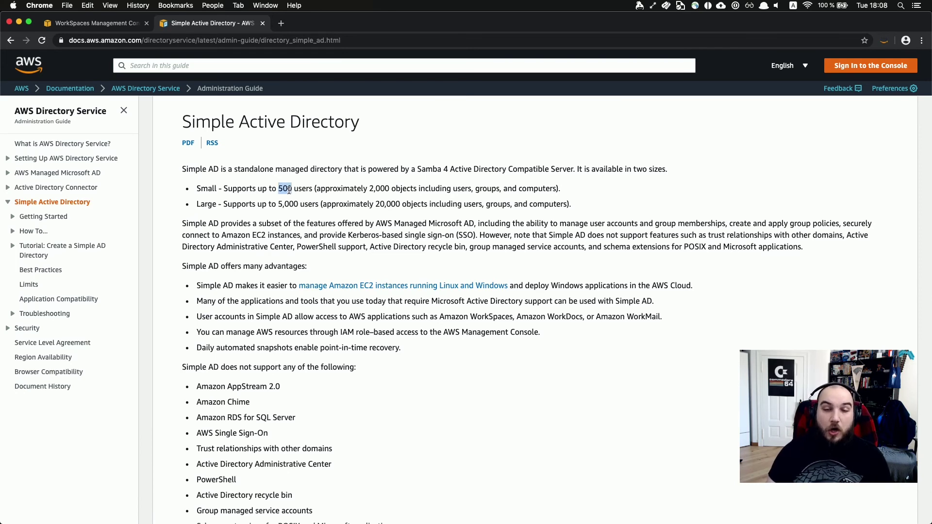
pyautogui.click(339, 346)
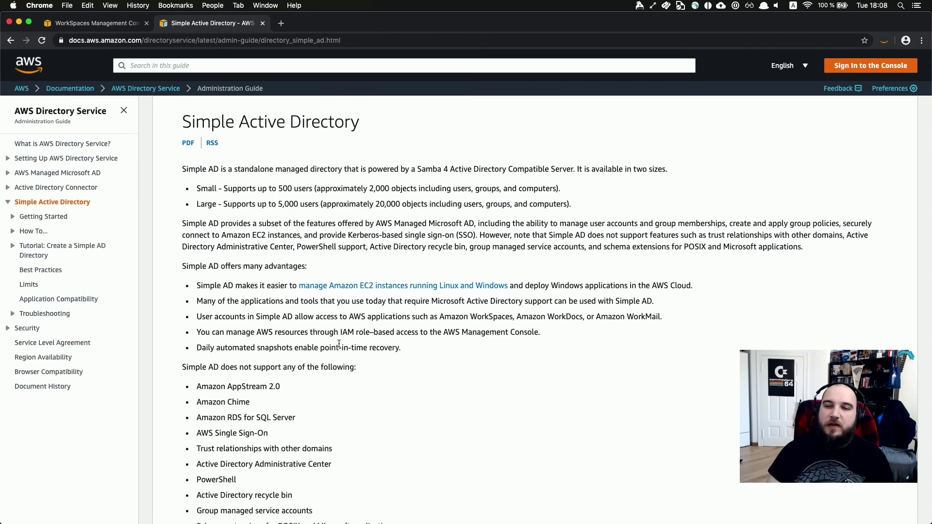
pyautogui.scroll(-3, 369, 440)
pyautogui.scroll(-5, 382, 439)
pyautogui.scroll(1, 359, 360)
pyautogui.scroll(-1, 359, 360)
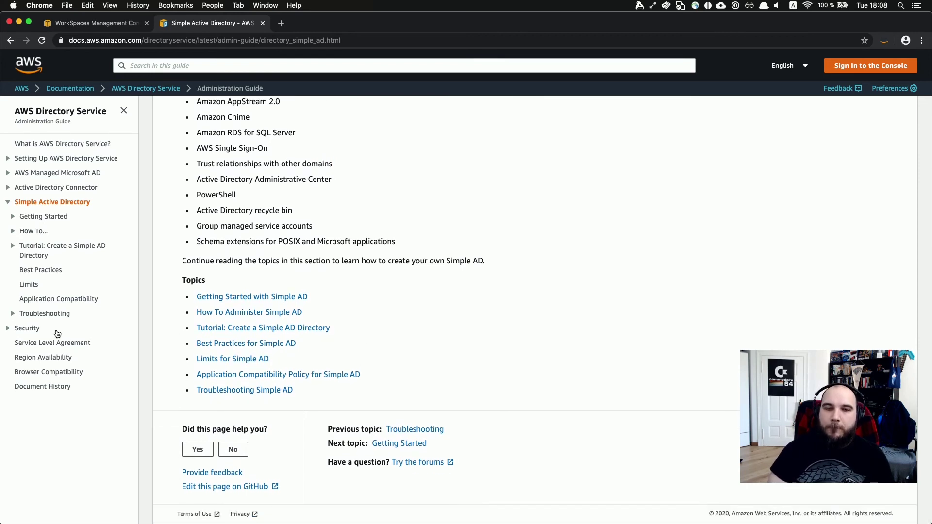
# In another new tab, search 'simple ad pricing' and open the Other Directory Types Pricing page.
pyautogui.press('super+t')
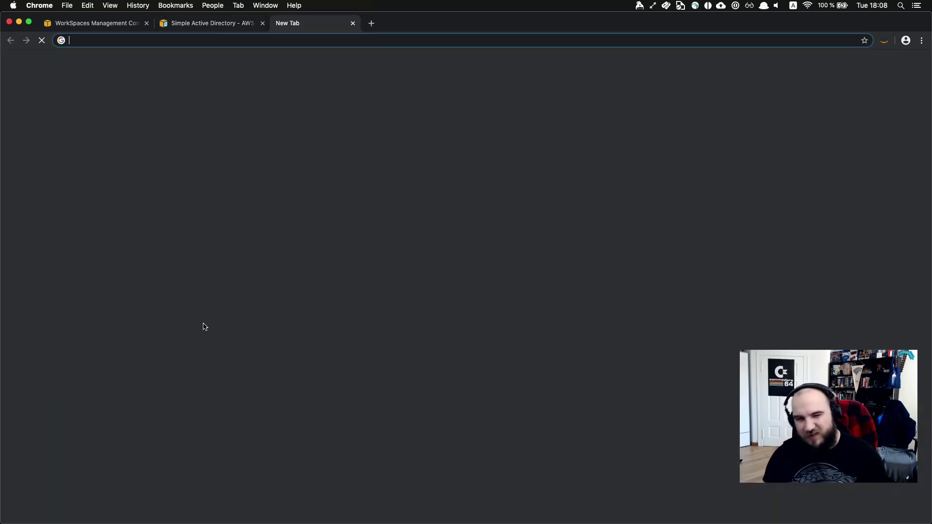
pyautogui.write('simp')
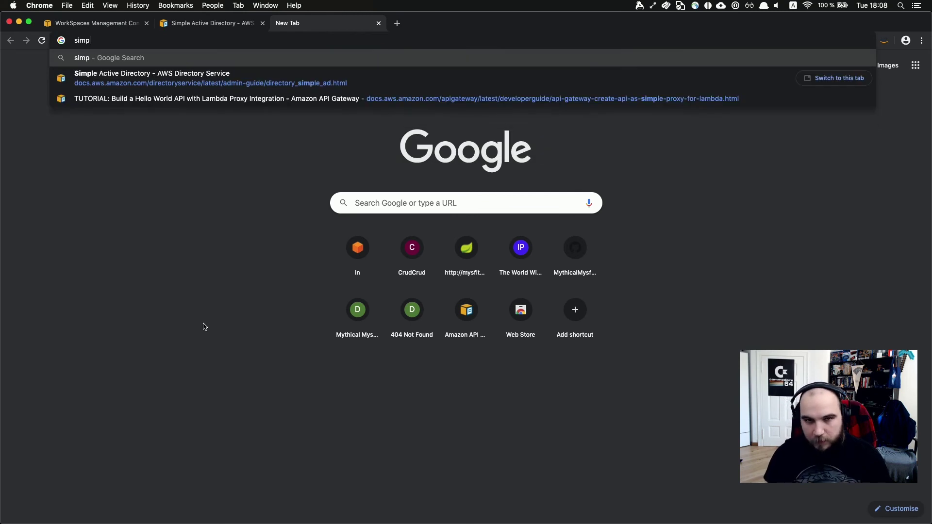
pyautogui.write('le ad pricing')
pyautogui.press('Return')
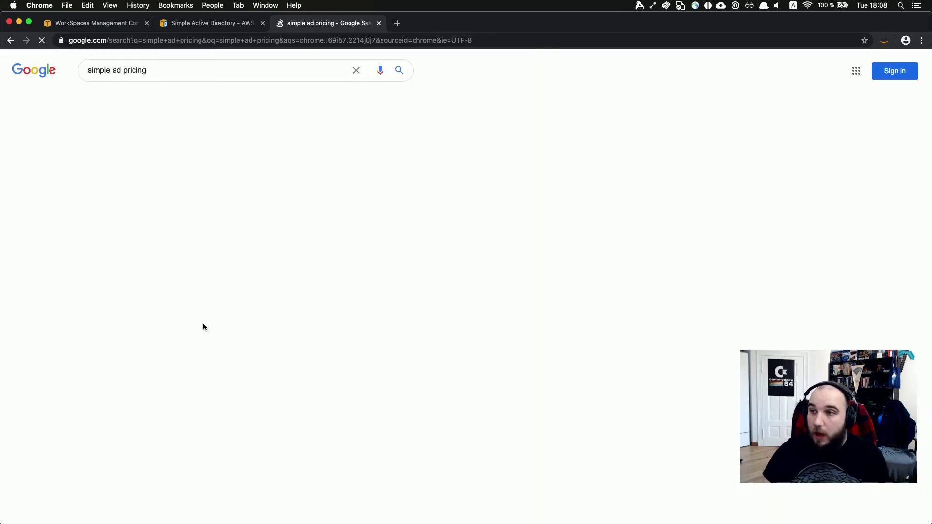
pyautogui.click(147, 152)
# Show EU (Ireland) prices and highlight the Simple AD rows, including small's $0.055 hourly rate.
pyautogui.scroll(-3, 291, 316)
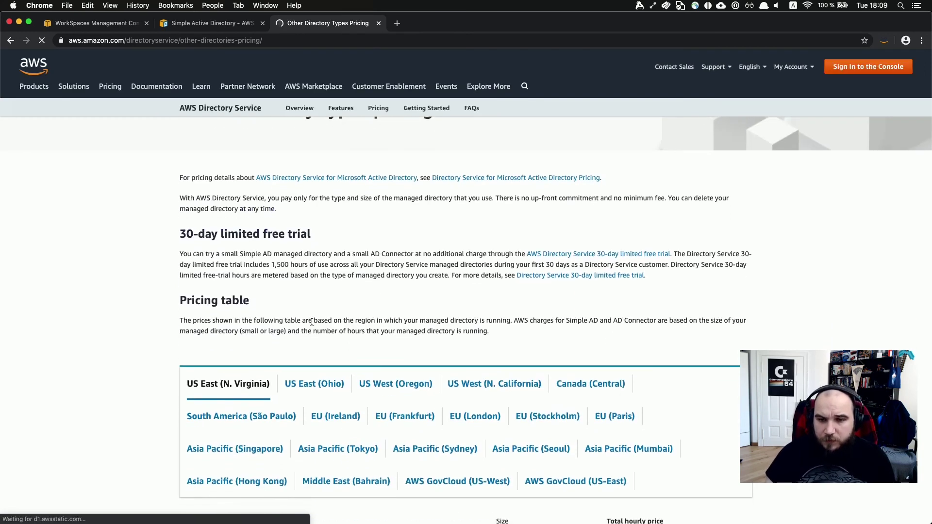
pyautogui.click(346, 421)
pyautogui.scroll(-10, 124, 396)
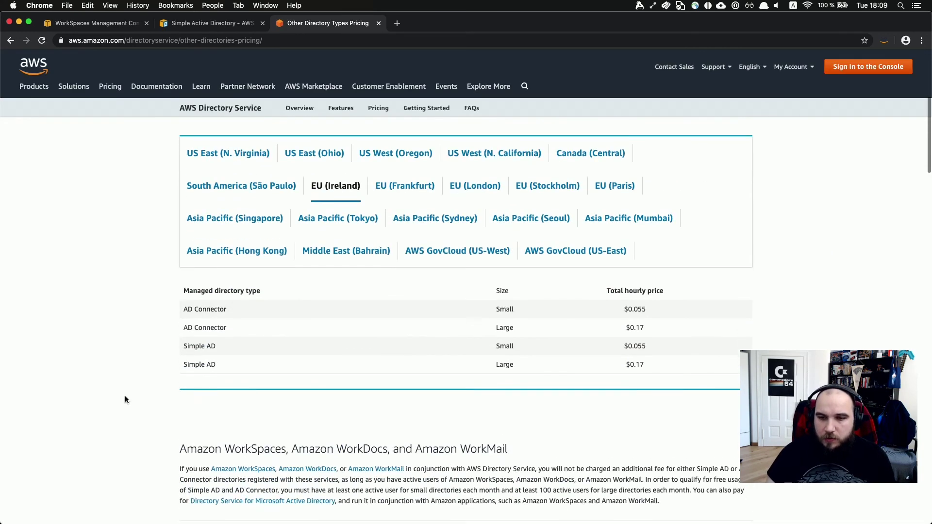
pyautogui.scroll(3, 125, 395)
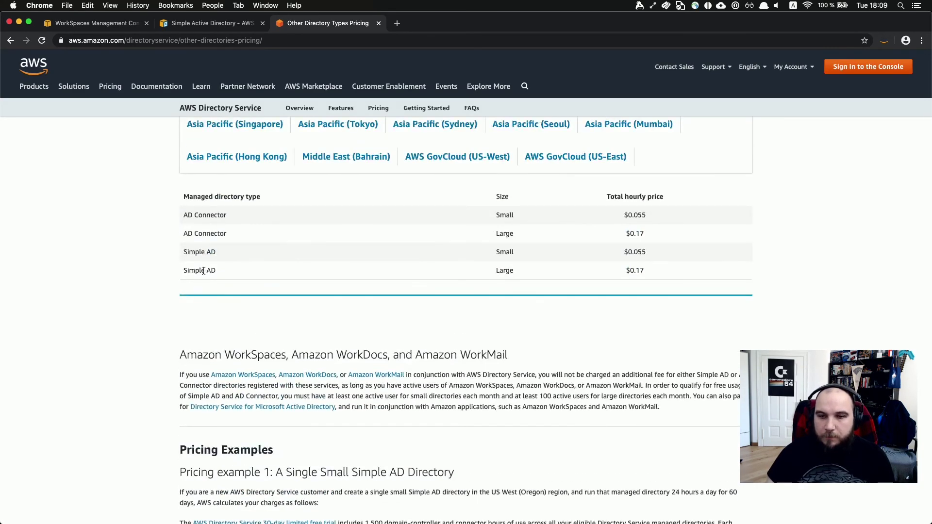
pyautogui.tripleClick(186, 271)
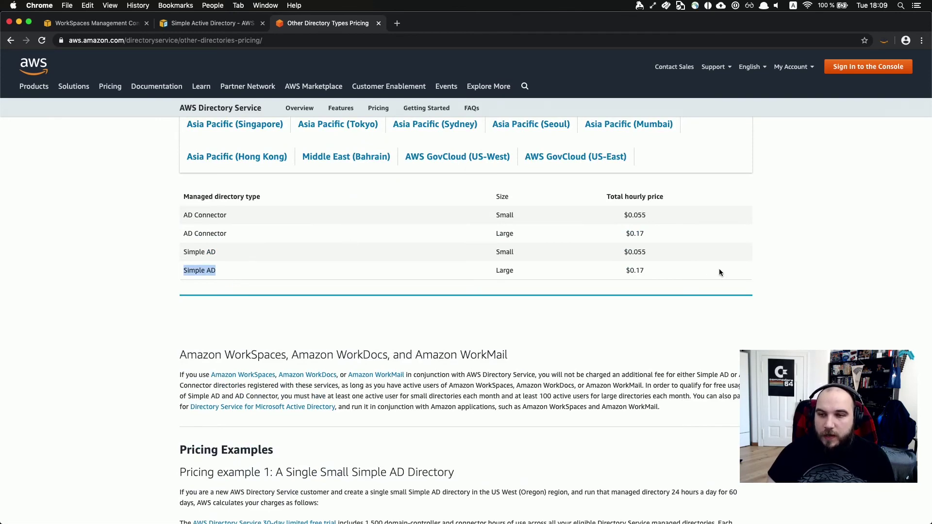
pyautogui.tripleClick(635, 252)
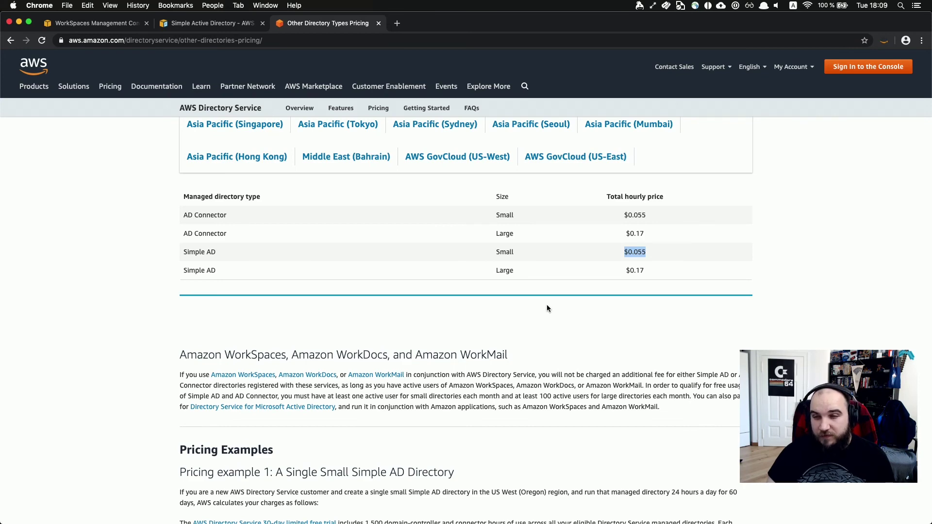
# Highlight the 720-hour and two-domain-controller lines of the example calculation, then return to example 1.
pyautogui.scroll(-5, 547, 307)
pyautogui.scroll(-10, 547, 308)
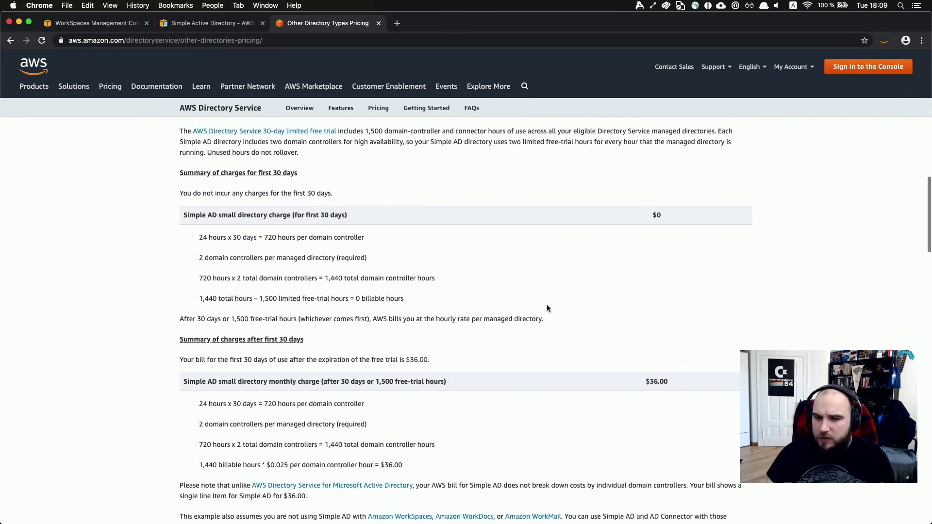
pyautogui.scroll(-2, 287, 416)
pyautogui.tripleClick(254, 358)
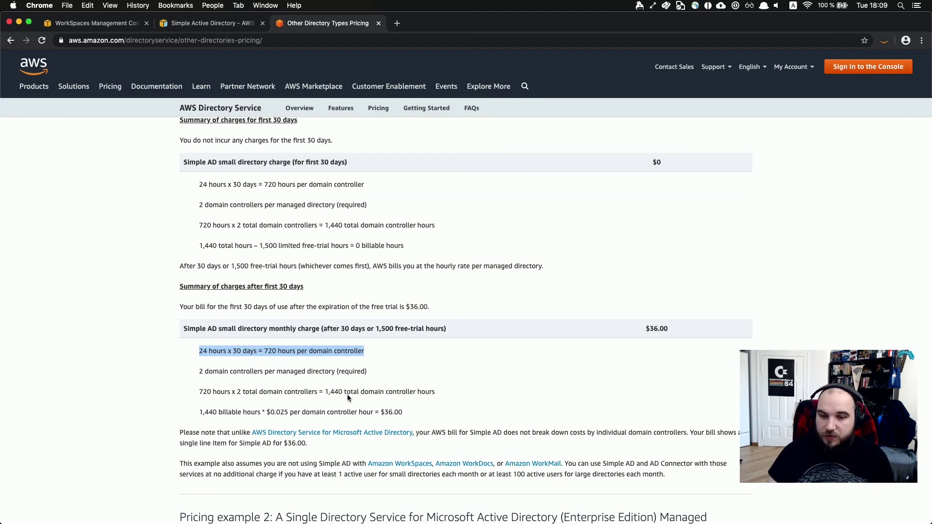
pyautogui.click(307, 371)
pyautogui.tripleClick(306, 371)
pyautogui.scroll(-1, 306, 370)
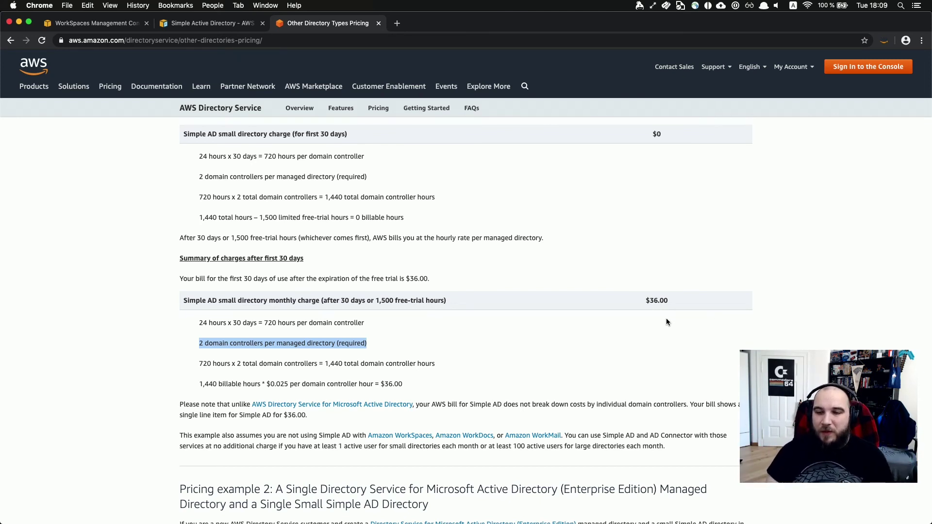
pyautogui.scroll(5, 595, 341)
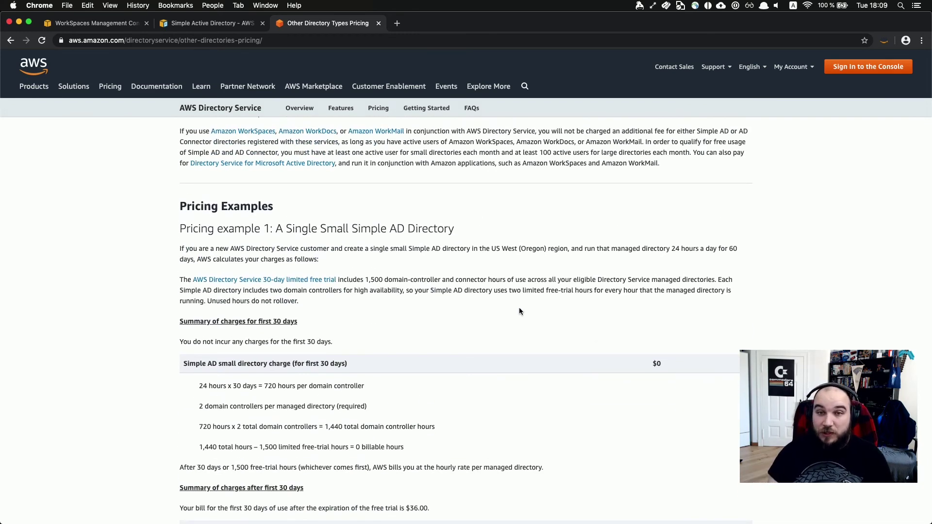
# Return to the WorkSpaces console tab and begin Set up Directory from the Directories page.
pyautogui.click(90, 23)
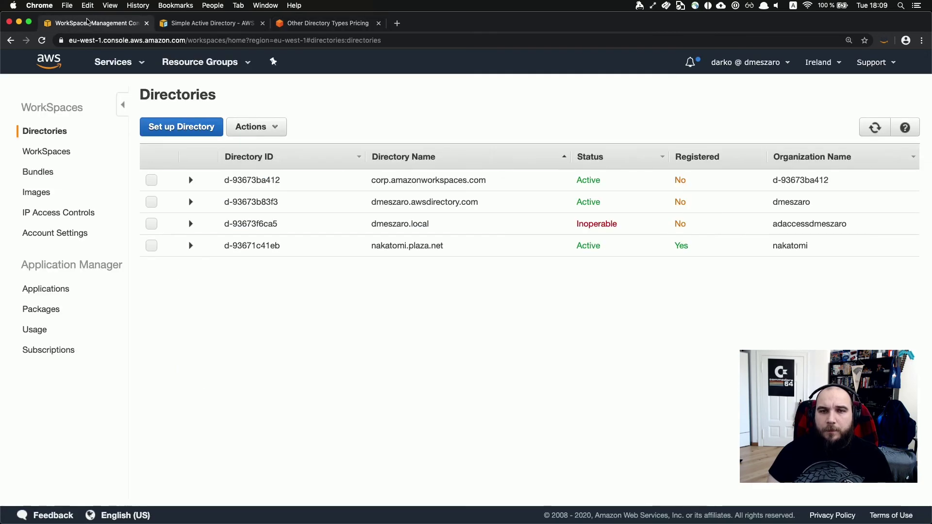
pyautogui.click(184, 130)
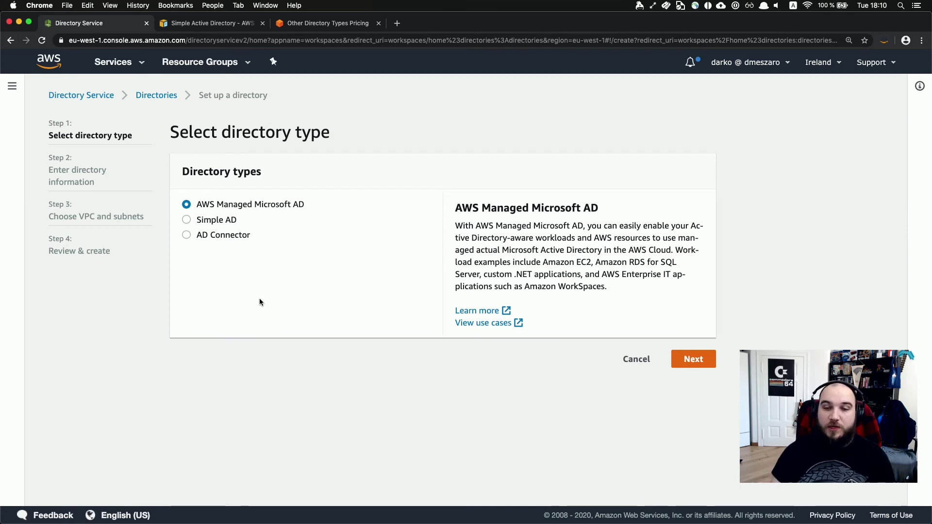
# Select Simple AD as the directory type and advance to Enter directory information.
pyautogui.click(196, 220)
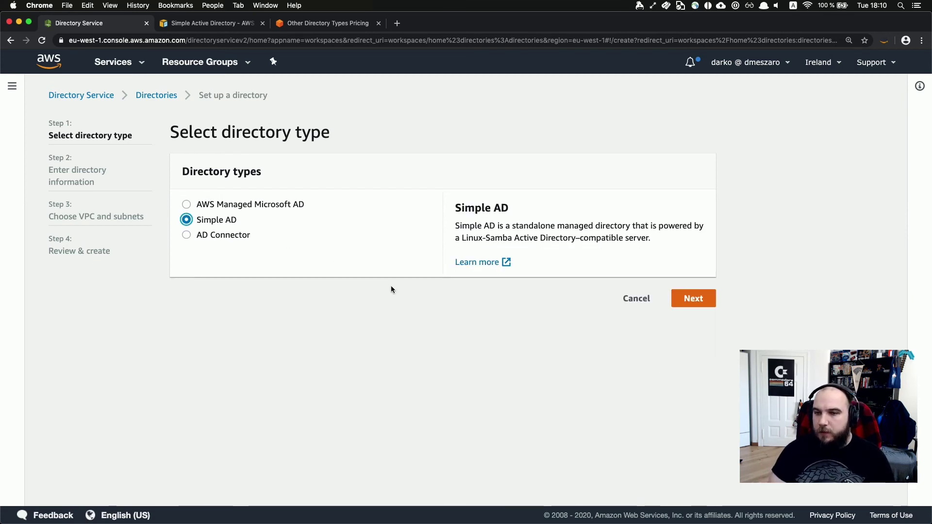
pyautogui.click(701, 303)
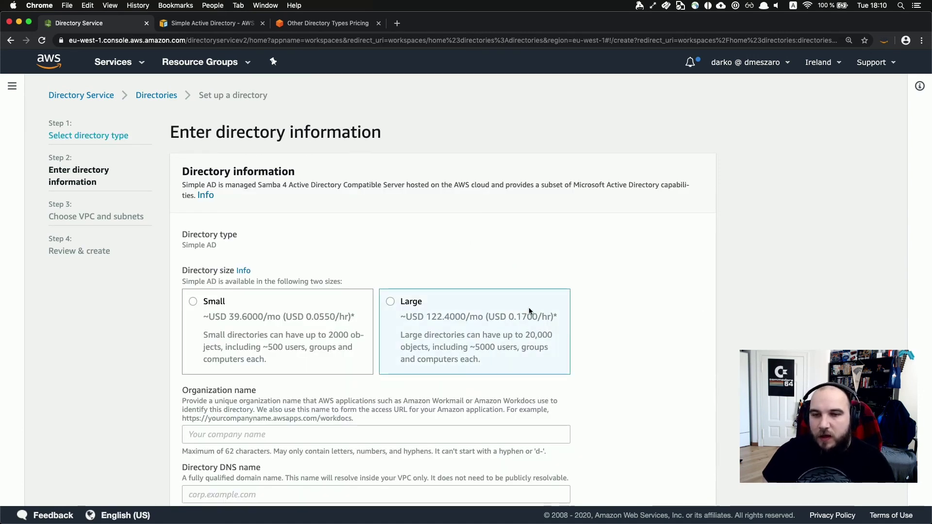
# Choose Small size, organization name sqlhesienberg and DNS name corp.sqlheisenberg.com.
pyautogui.click(264, 334)
pyautogui.scroll(-1, 264, 334)
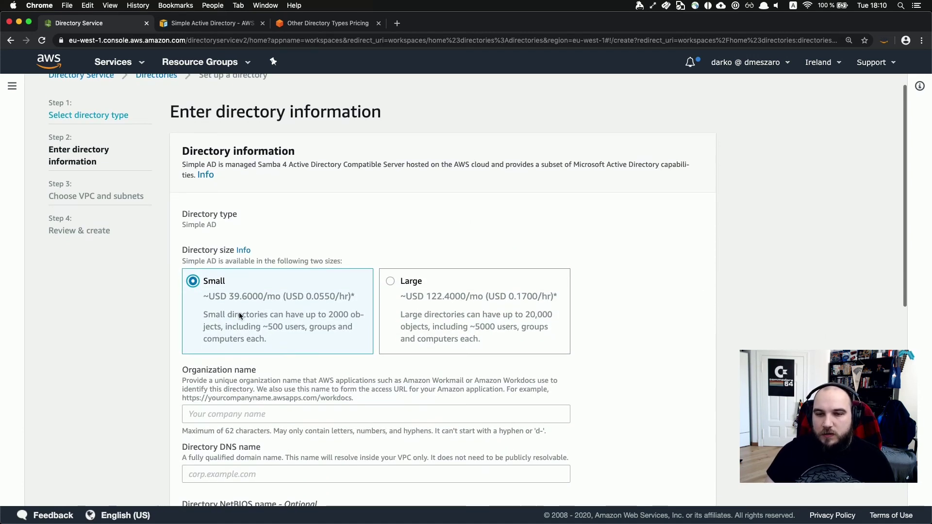
pyautogui.scroll(-3, 269, 300)
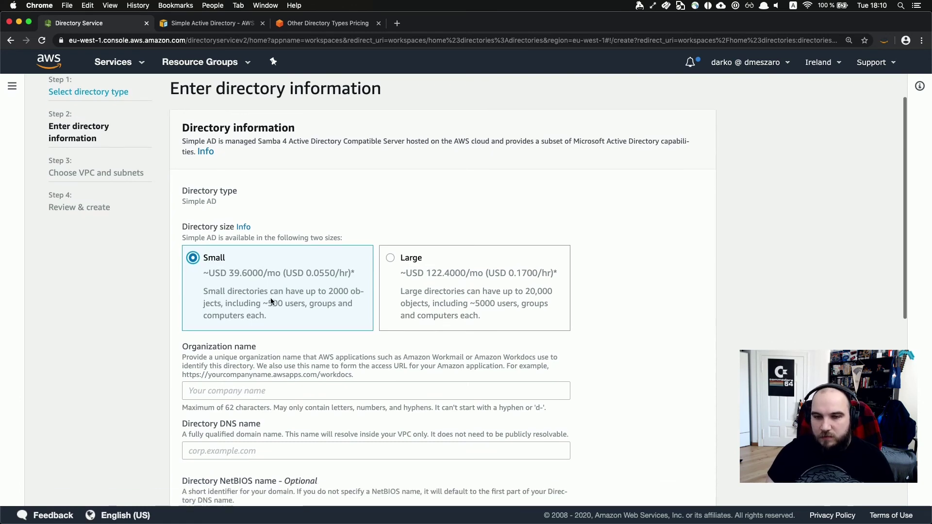
pyautogui.click(255, 330)
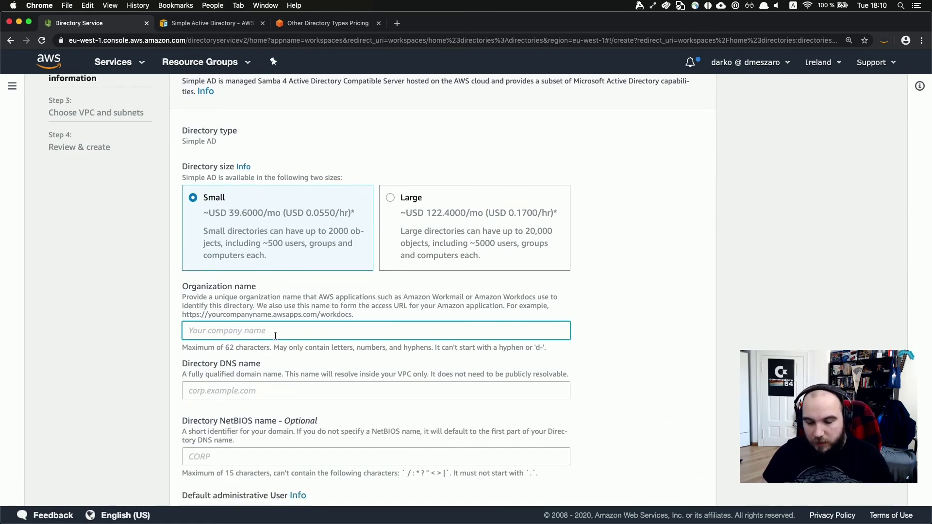
pyautogui.scroll(-5, 272, 332)
pyautogui.scroll(1, 280, 336)
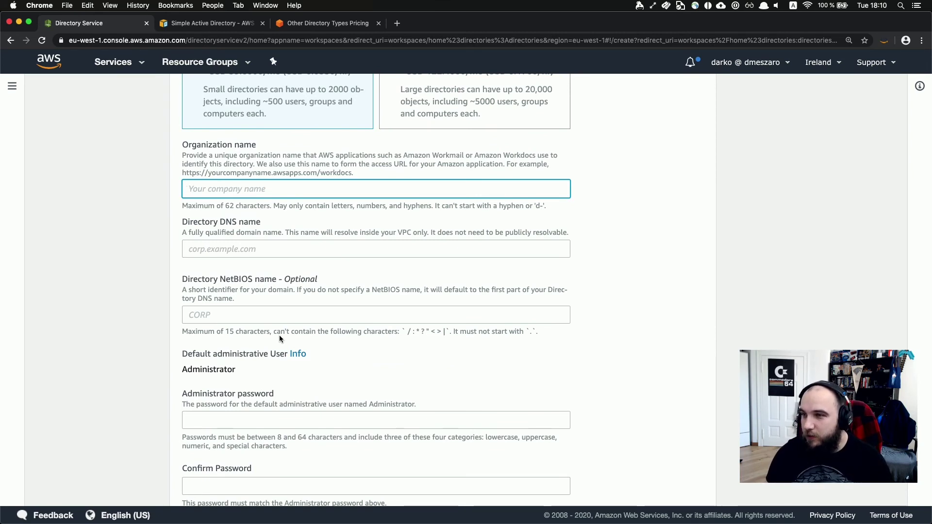
pyautogui.write('saq')
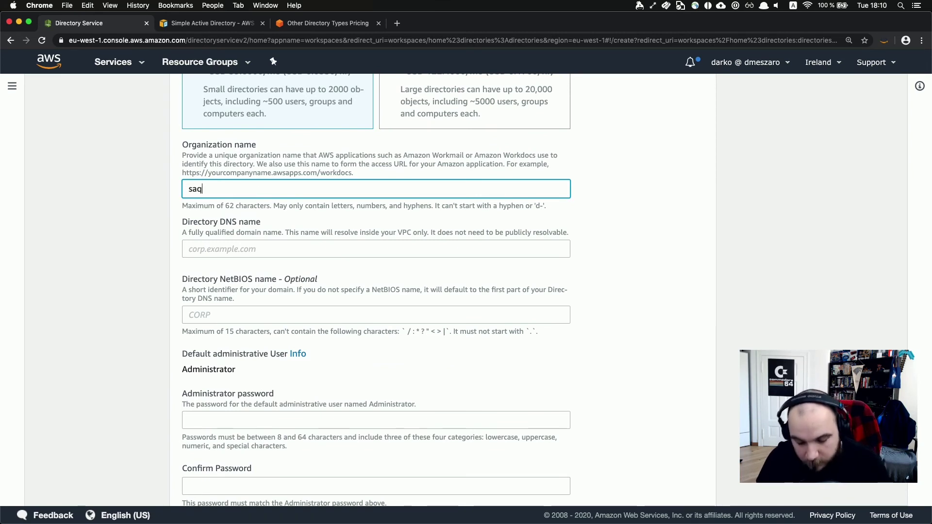
pyautogui.write('lhesie')
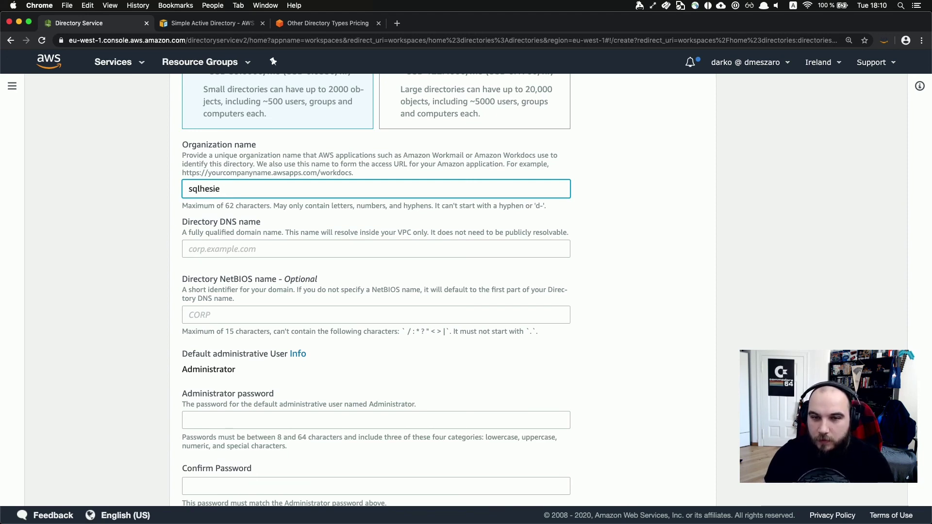
pyautogui.write('nber')
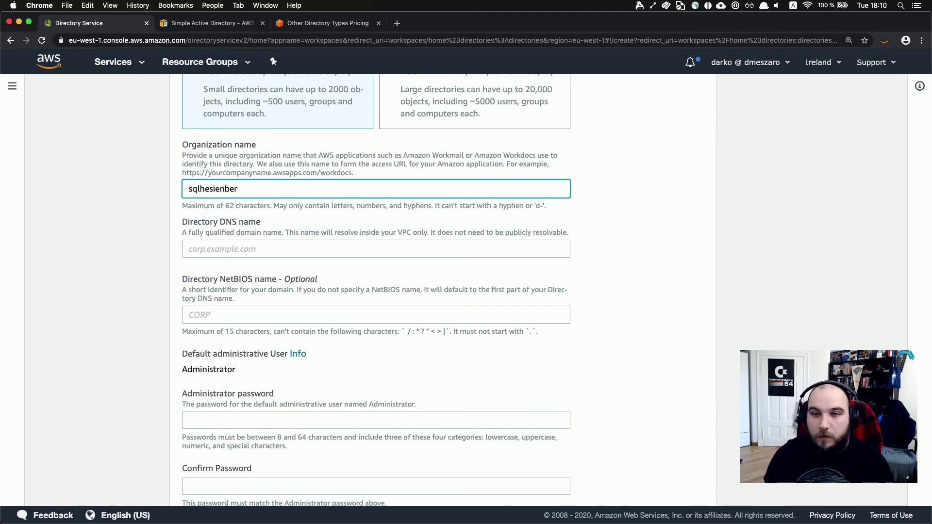
pyautogui.write('g')
pyautogui.press('Tab')
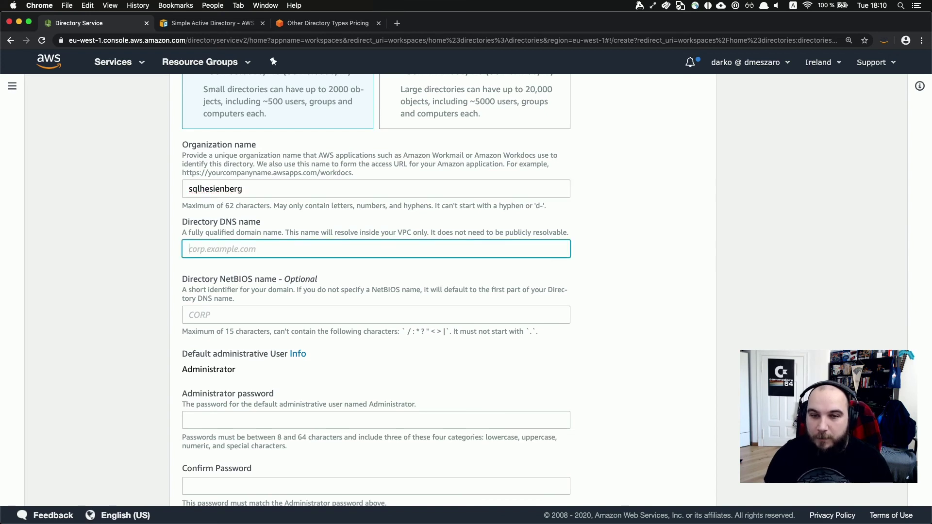
pyautogui.write('crop')
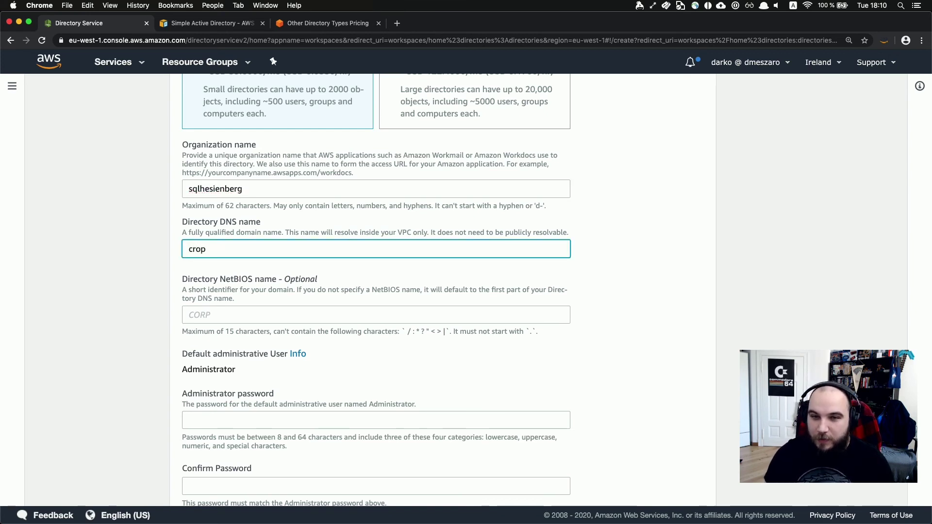
pyautogui.press('BackSpace')
pyautogui.press('BackSpace')
pyautogui.press('BackSpace')
pyautogui.write('orp')
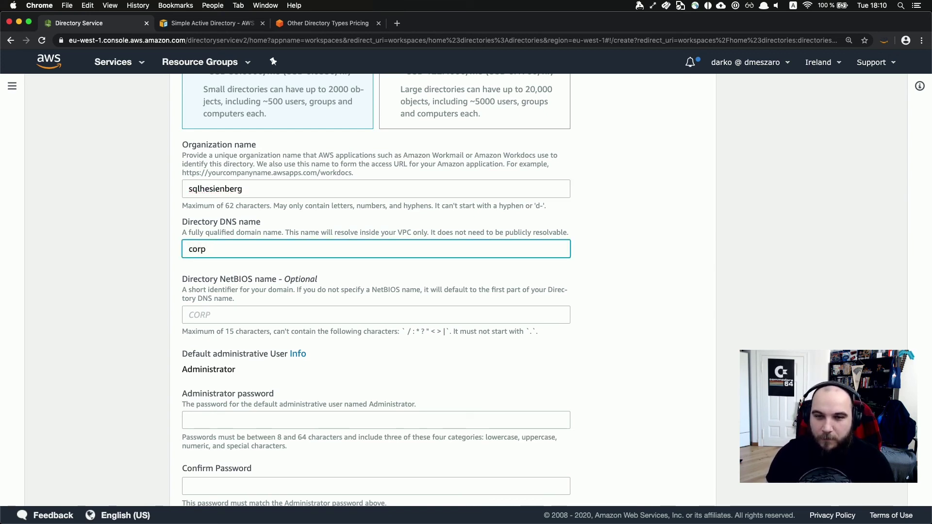
pyautogui.write('psqlheisenberg.com')
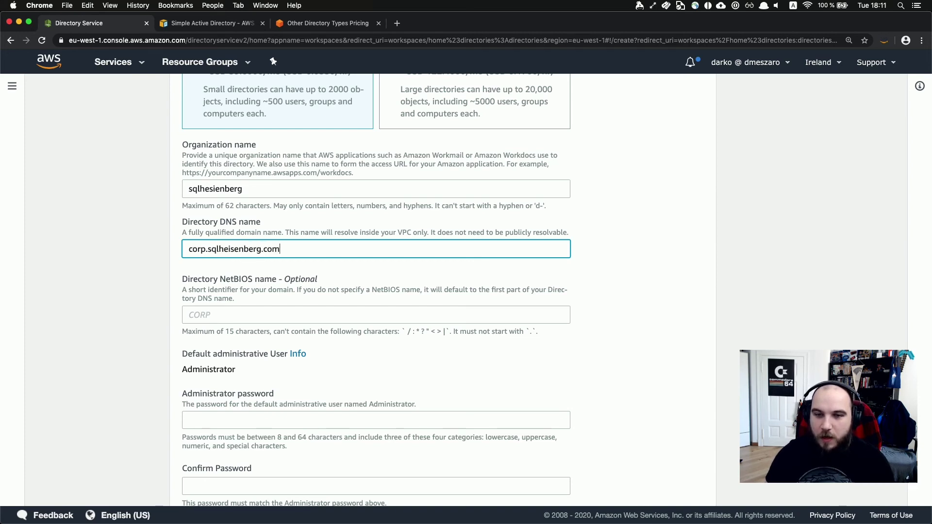
# Enter the administrator password and move to the Confirm Password field.
pyautogui.scroll(-3, 256, 323)
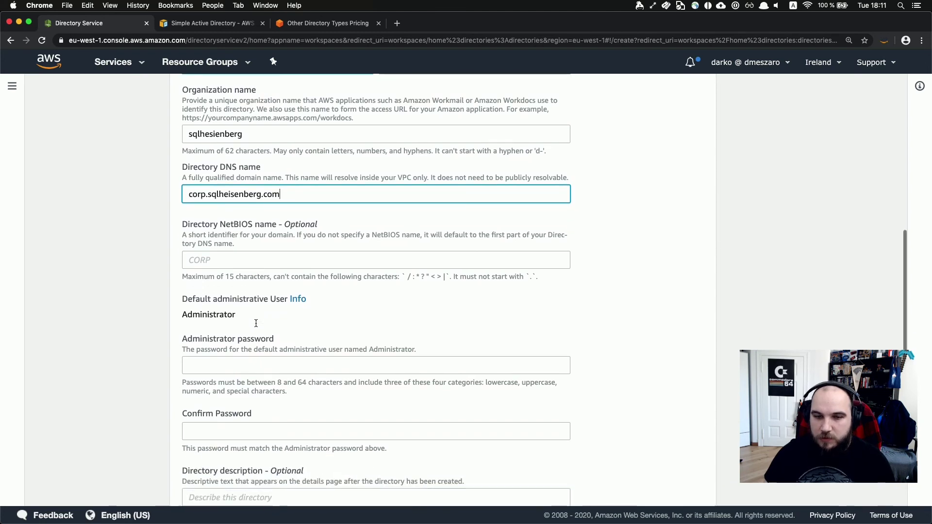
pyautogui.click(232, 357)
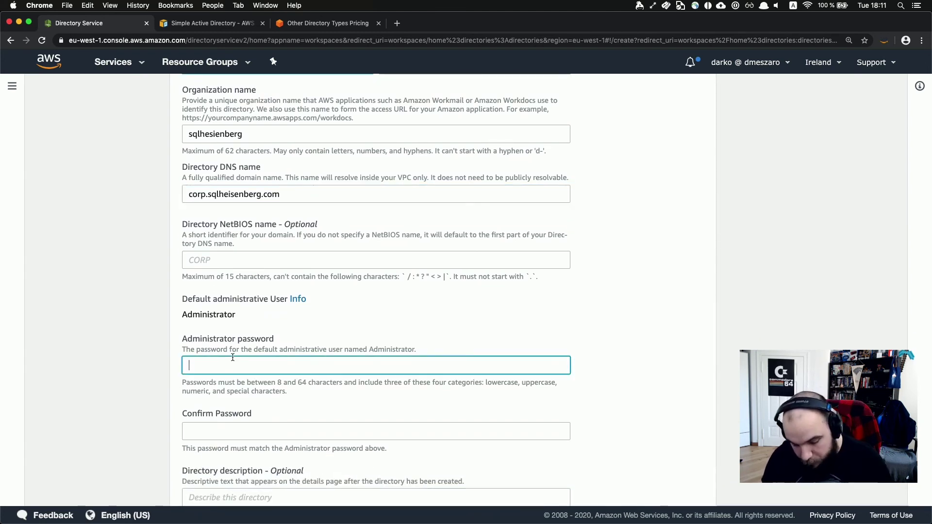
pyautogui.write('••••••••••••••')
pyautogui.press('Tab')
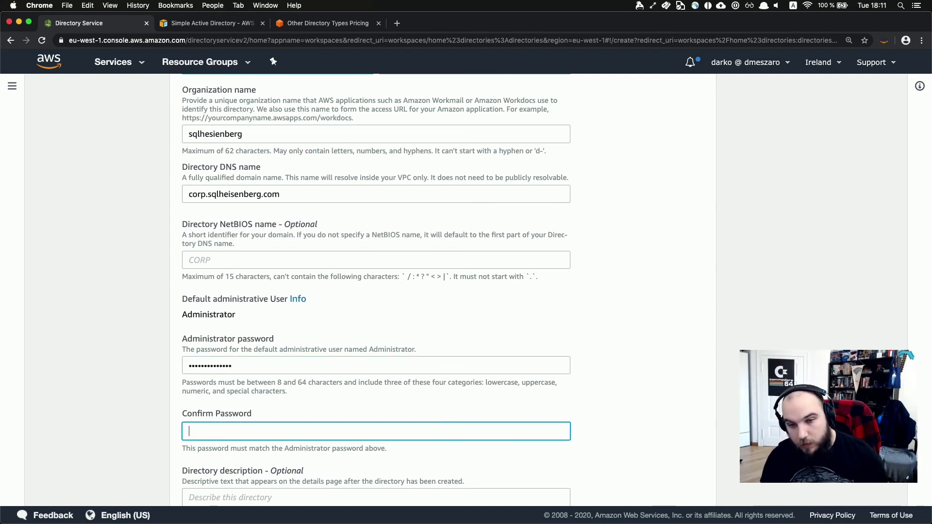
pyautogui.write('•••••••••••••')
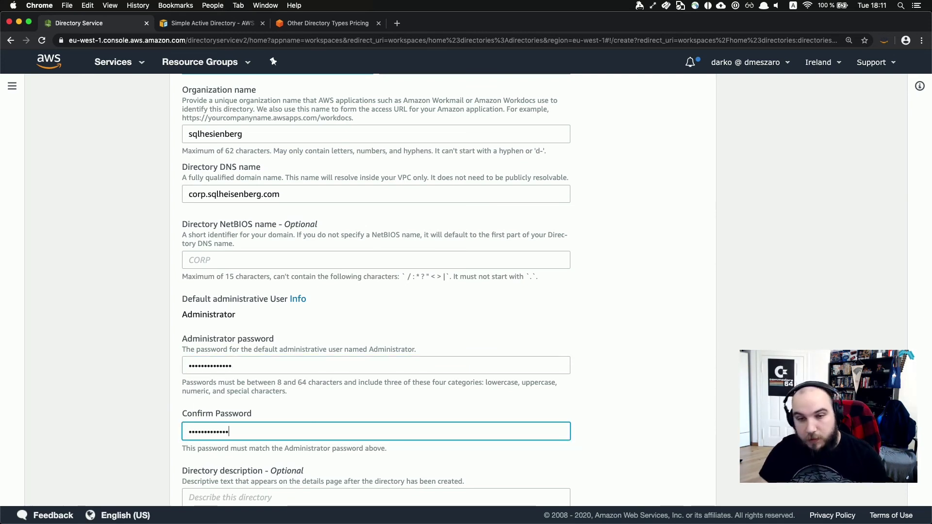
pyautogui.scroll(-1, 443, 289)
pyautogui.scroll(-1, 442, 289)
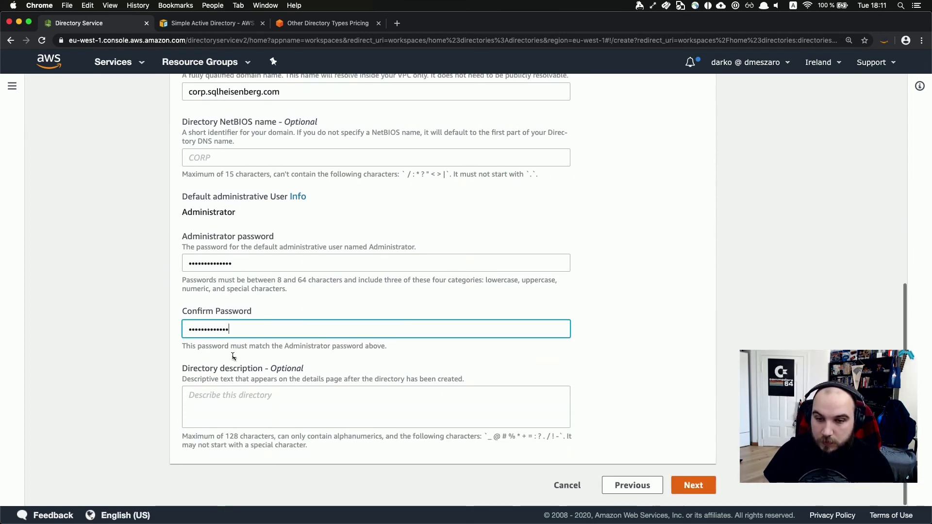
# Re-enter the administrator password and its confirmation so the two match.
pyautogui.click(312, 421)
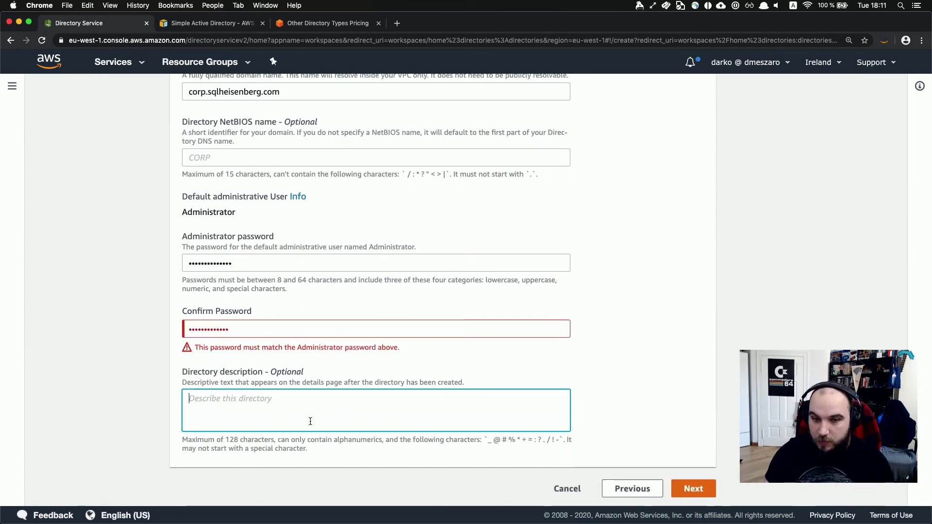
pyautogui.doubleClick(265, 329)
pyautogui.write('•••••')
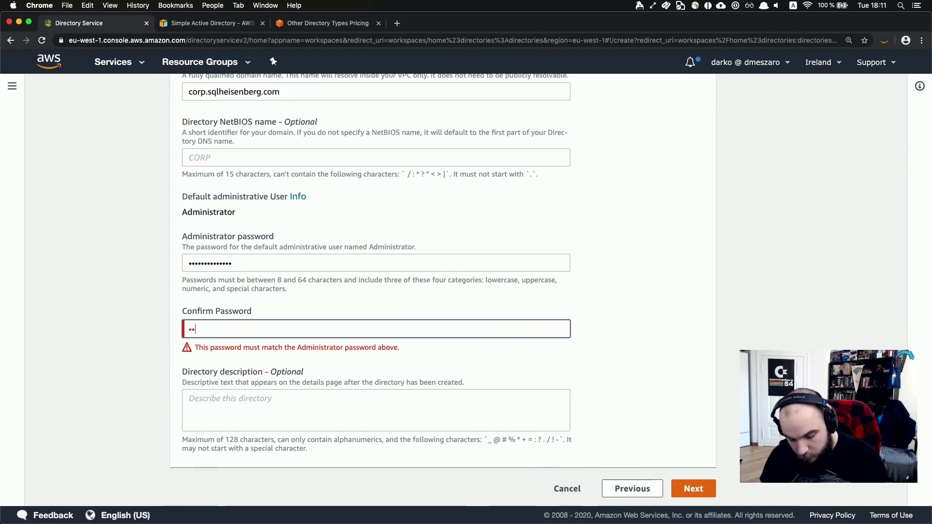
pyautogui.write('••••')
pyautogui.click(255, 409)
pyautogui.click(262, 252)
pyautogui.doubleClick(249, 264)
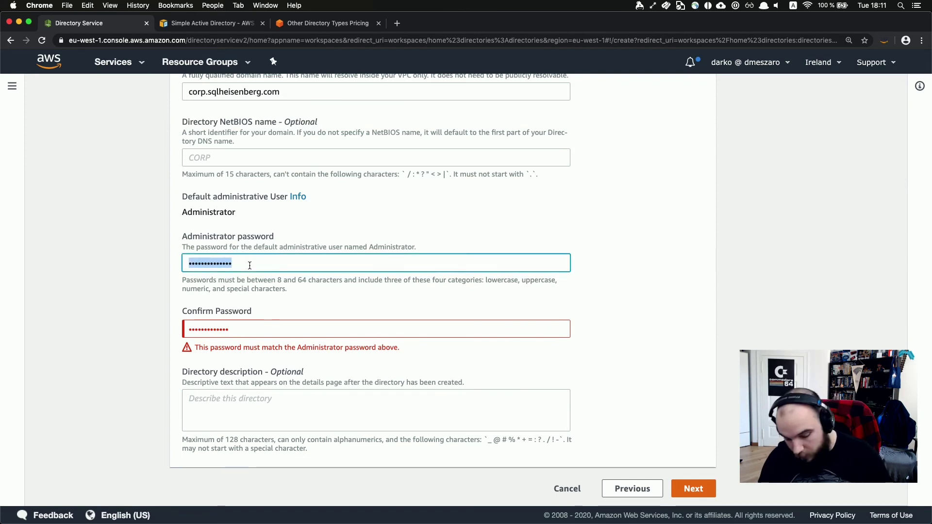
pyautogui.press('BackSpace')
pyautogui.write('•••••••••••••')
pyautogui.press('Tab')
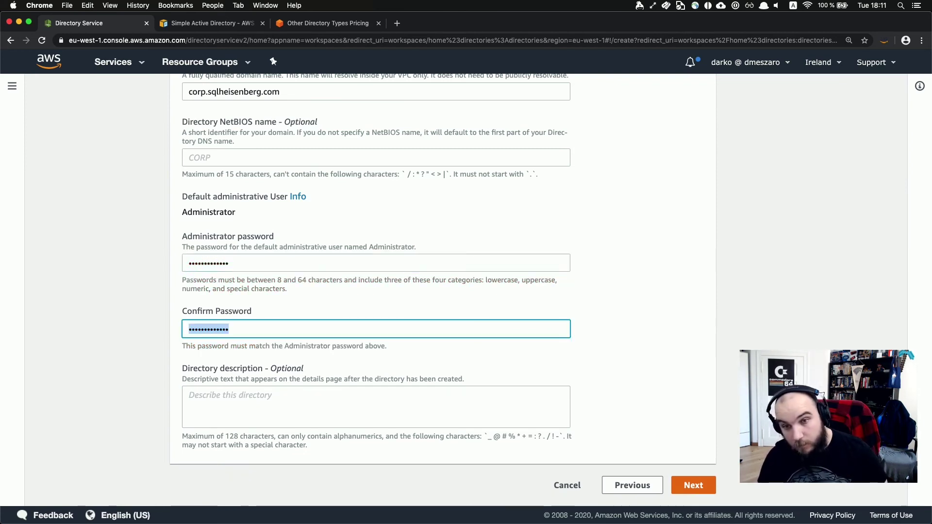
pyautogui.write('•••••••')
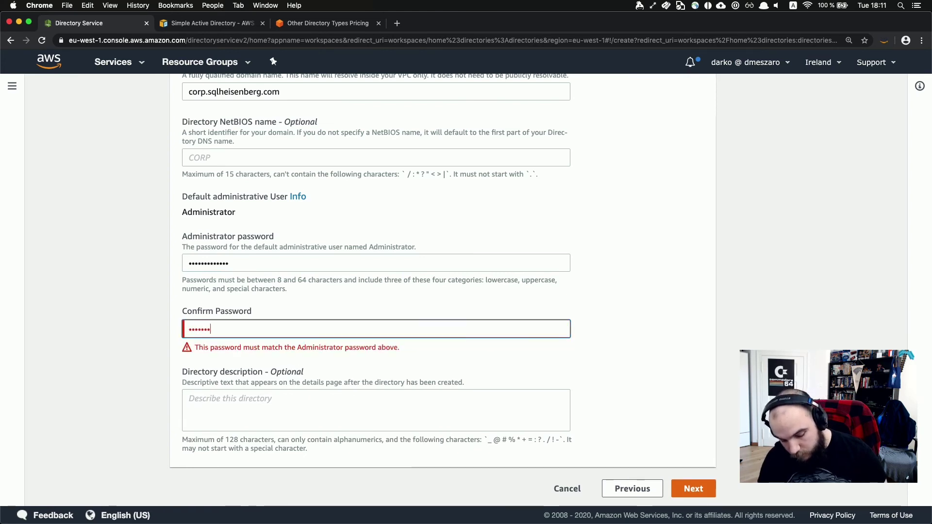
pyautogui.write('•••••')
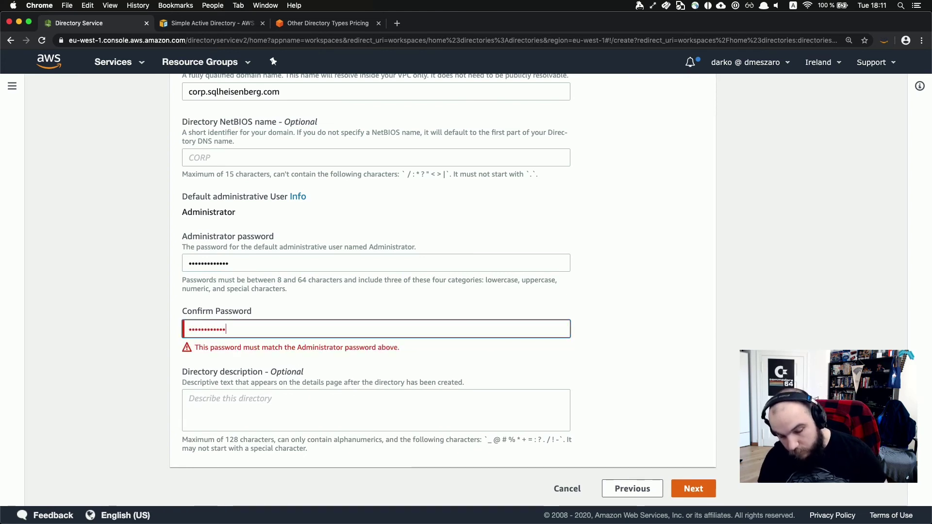
pyautogui.write('•')
# Add the description 'This is a stream directory - delete me' and continue to networking.
pyautogui.click(425, 416)
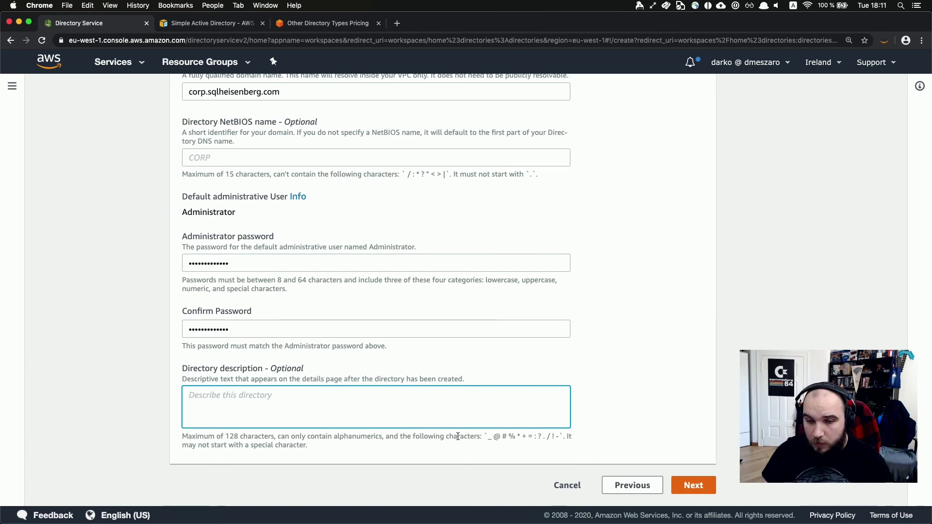
pyautogui.write('Th')
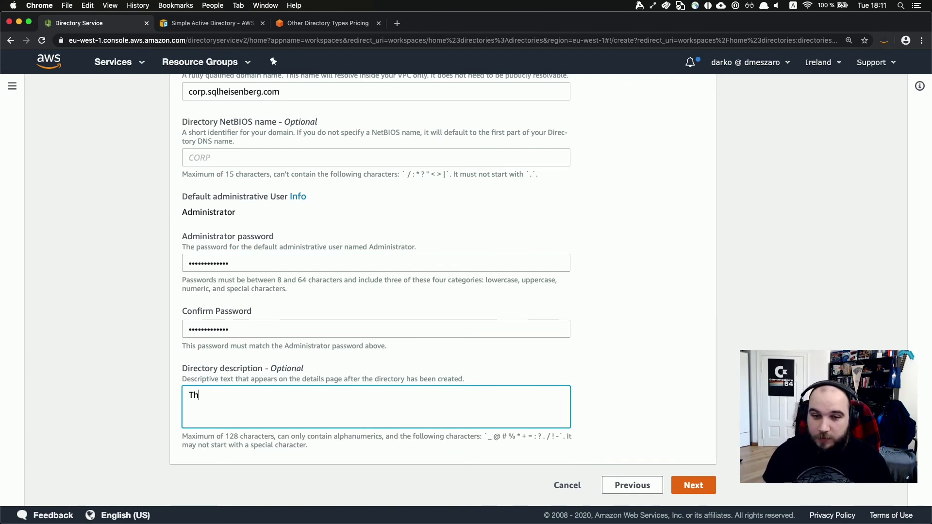
pyautogui.write('is is')
pyautogui.press('BackSpace')
pyautogui.write('is a')
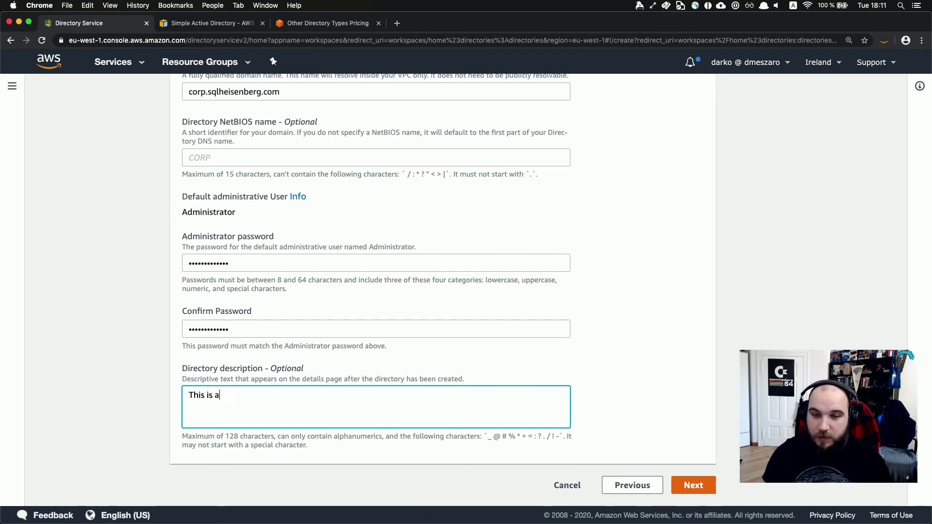
pyautogui.write(' stream ')
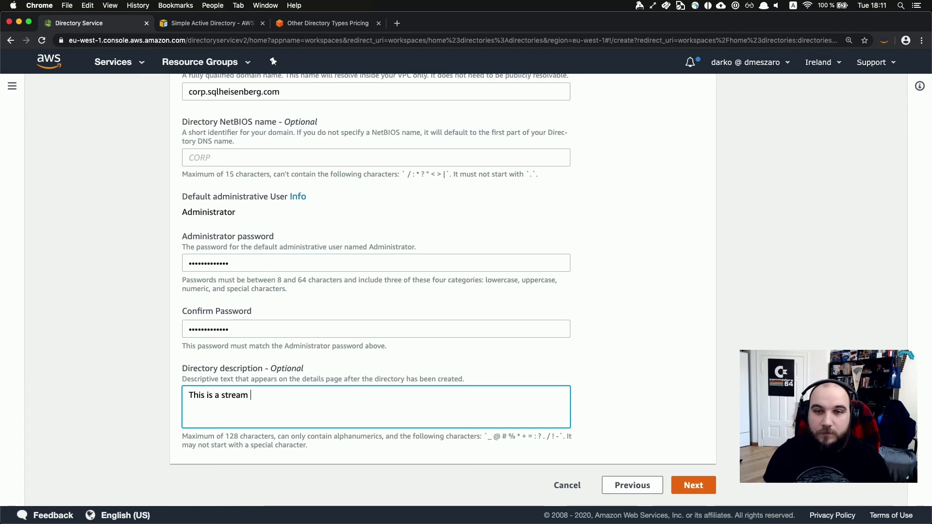
pyautogui.write('directory - delete me')
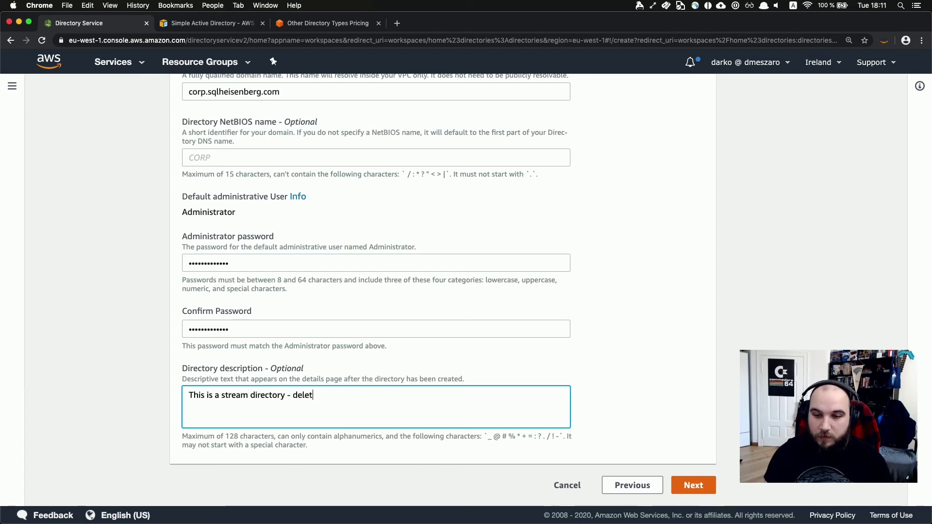
pyautogui.click(694, 481)
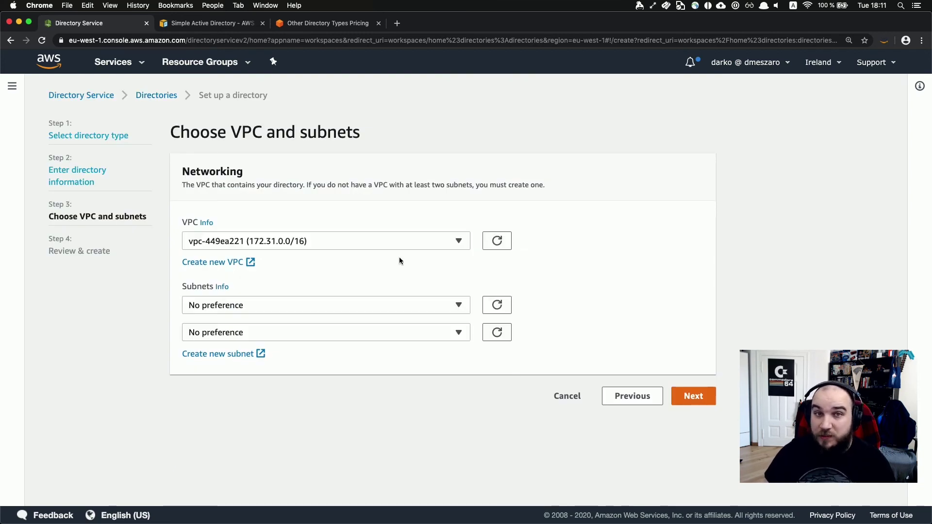
# Choose simpleAd-VPC (vpc-35ad2151, 10.0.0.0/16) and leave both subnets at No preference.
pyautogui.click(369, 242)
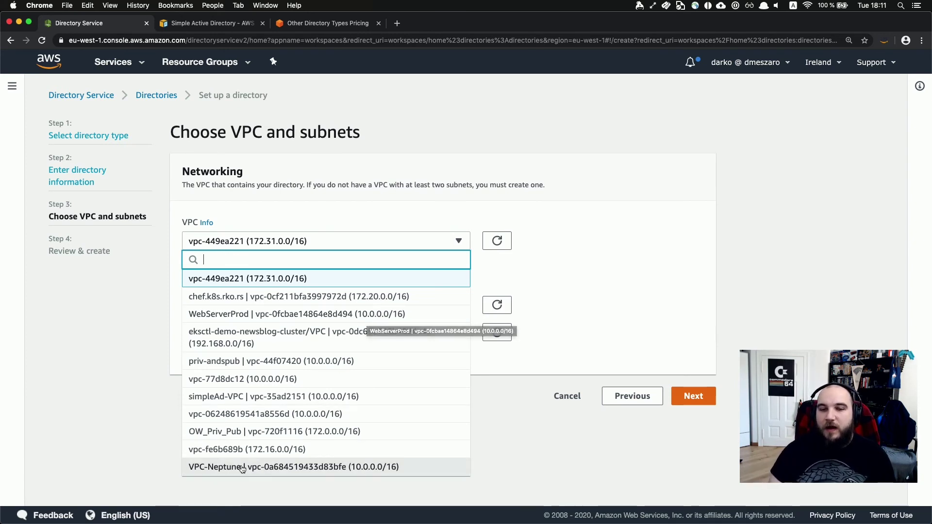
pyautogui.click(252, 396)
pyautogui.click(244, 317)
pyautogui.click(346, 272)
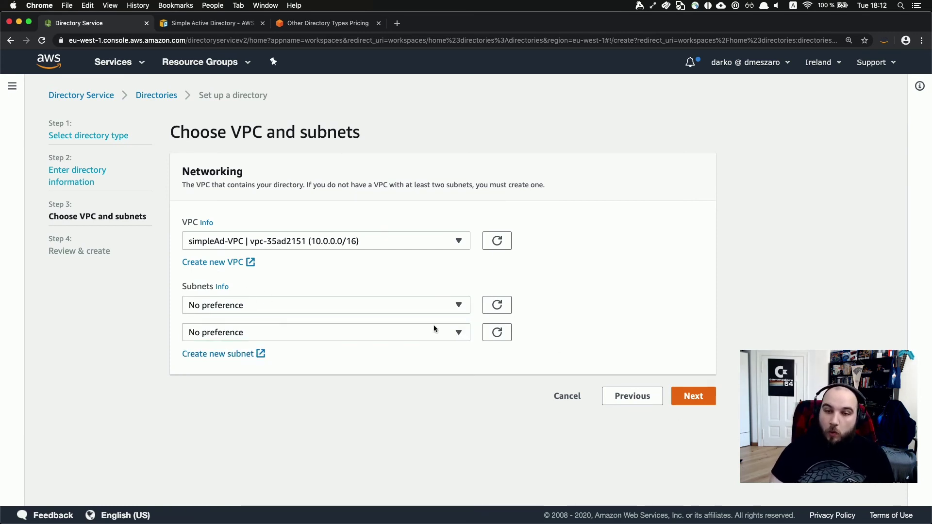
# Review the Simple AD directory's settings and monthly price, then cancel back to Directories.
pyautogui.click(703, 398)
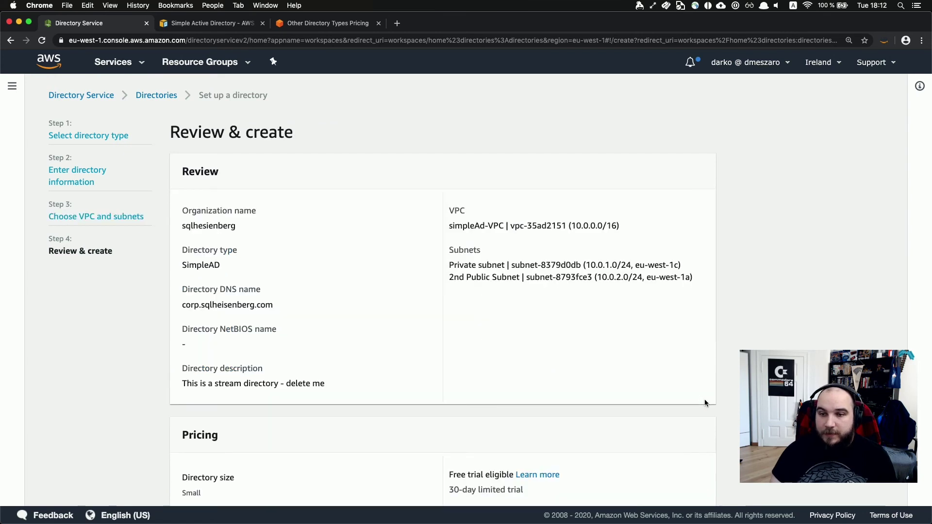
pyautogui.scroll(-3, 580, 430)
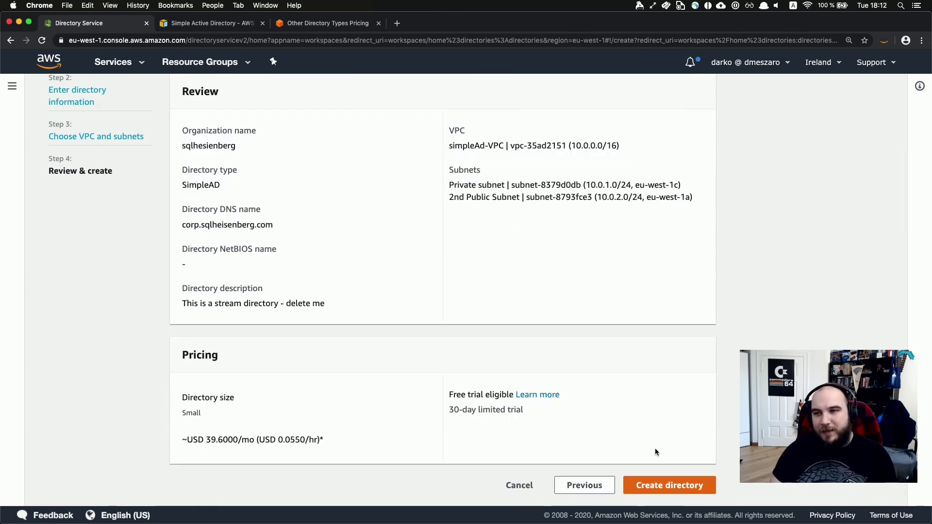
pyautogui.scroll(1, 550, 366)
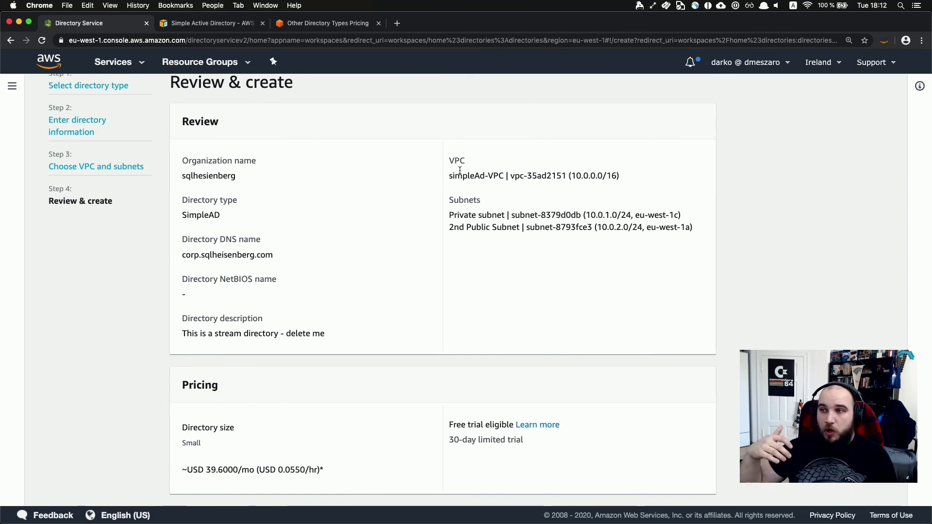
pyautogui.scroll(1, 459, 173)
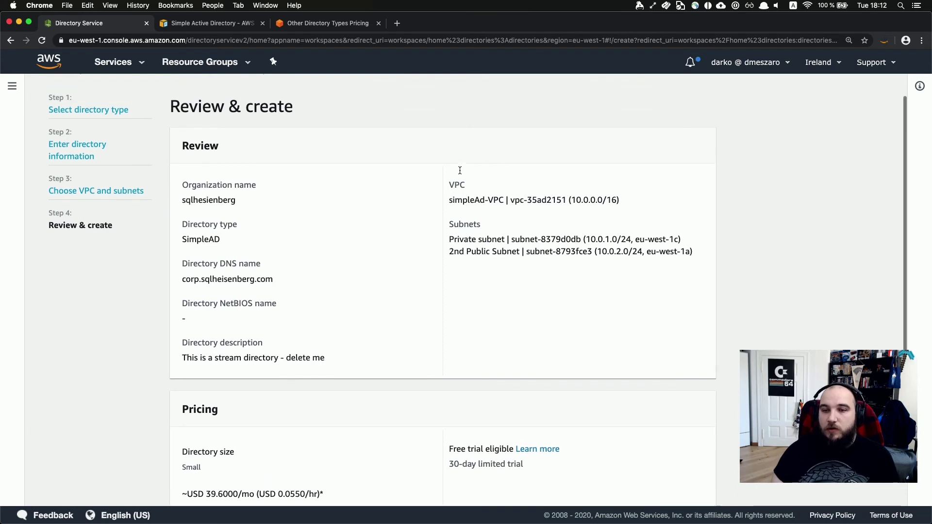
pyautogui.scroll(-2, 380, 193)
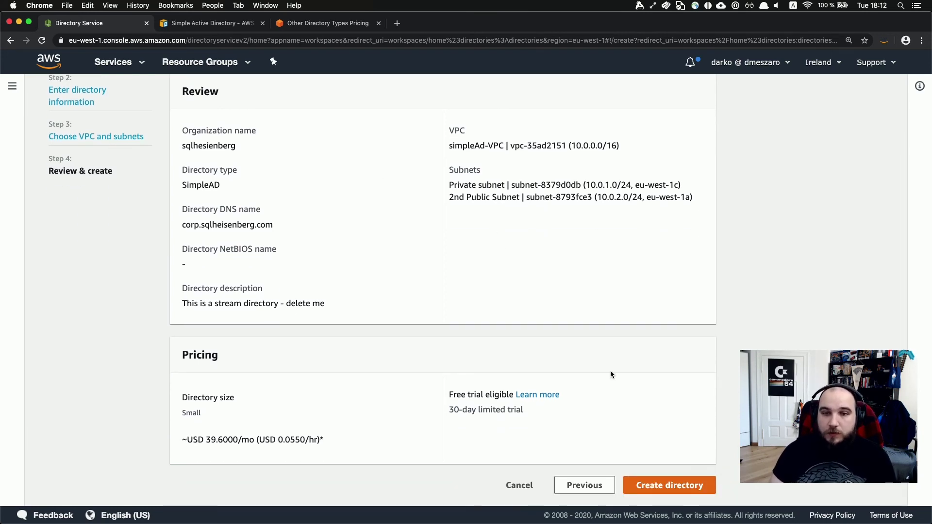
pyautogui.scroll(3, 610, 371)
pyautogui.scroll(-3, 542, 369)
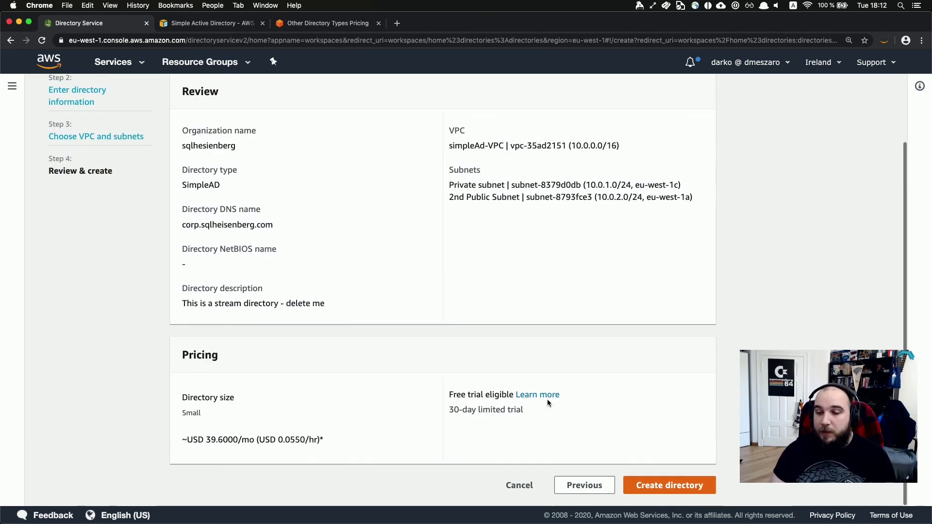
pyautogui.click(517, 485)
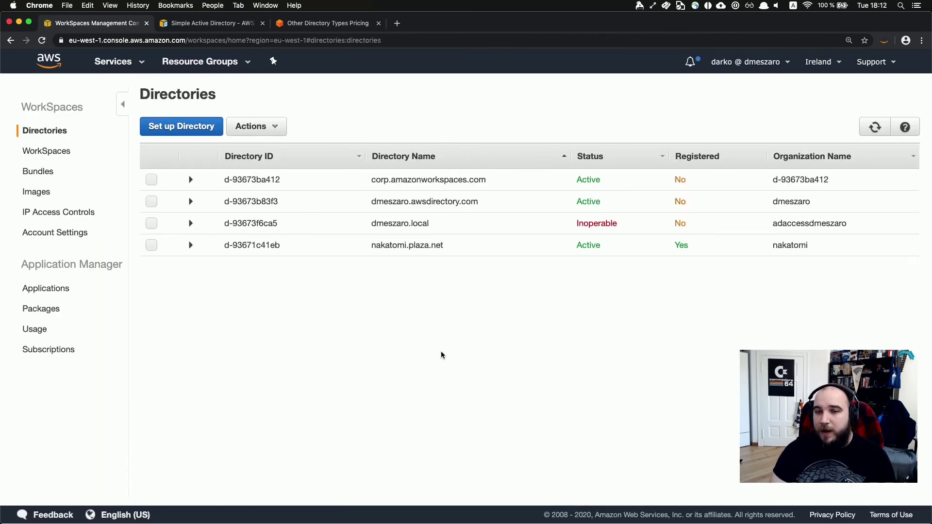
# Expand and select nakatomi.plaza.net to check its Simple AD type, WorkDocs status and available actions.
pyautogui.click(191, 246)
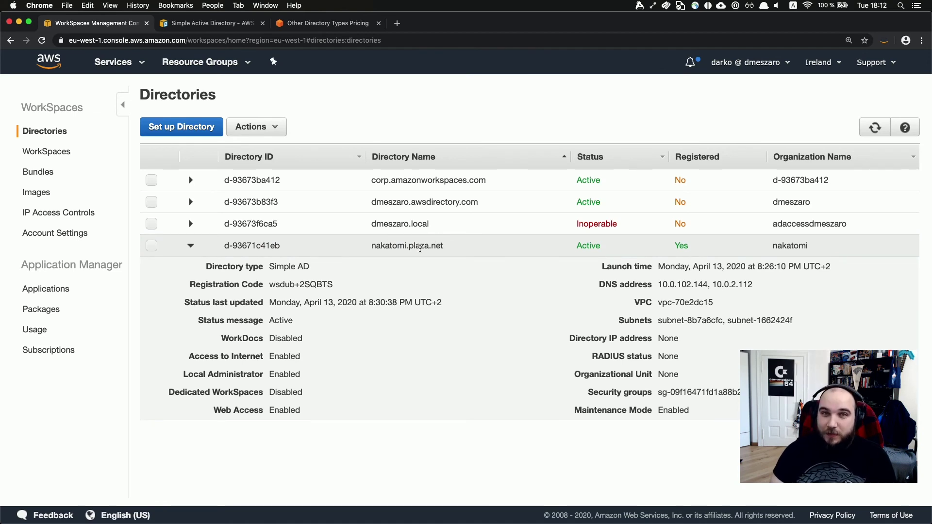
pyautogui.scroll(-1, 422, 272)
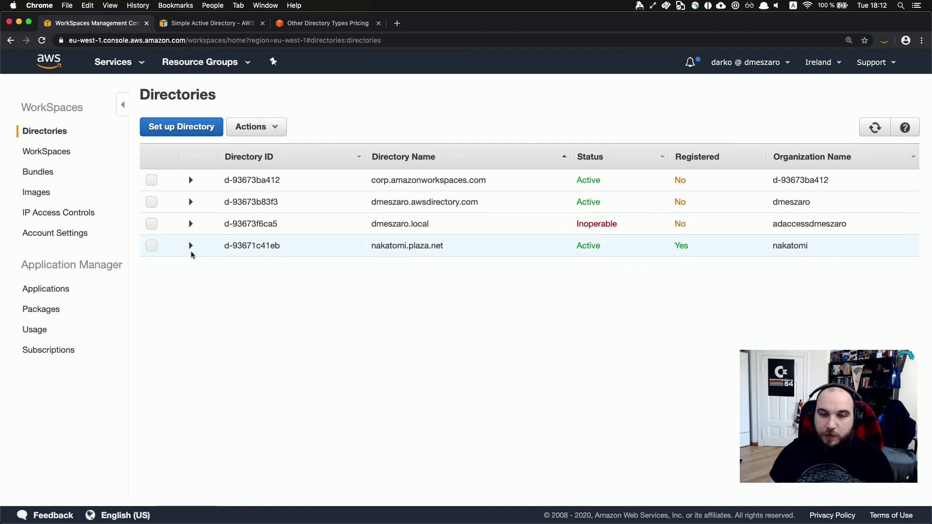
pyautogui.click(151, 246)
pyautogui.click(271, 128)
pyautogui.click(301, 178)
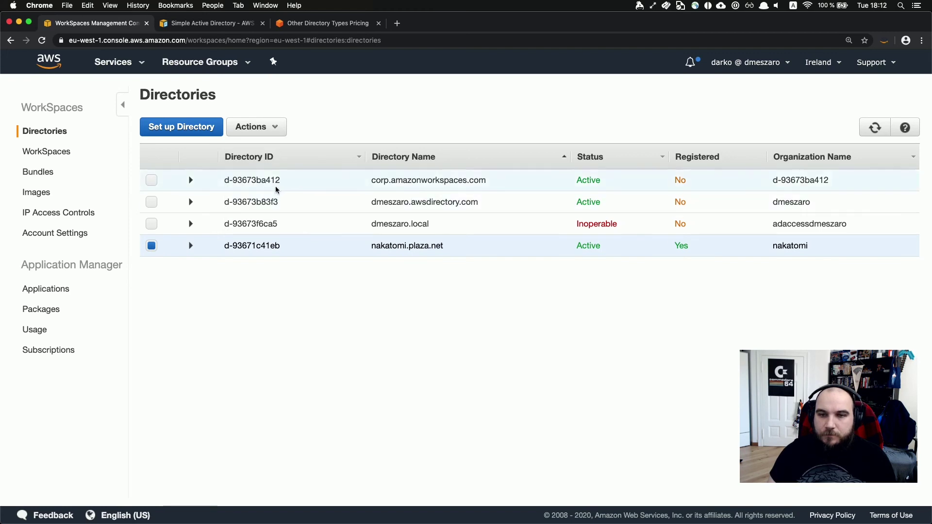
pyautogui.click(266, 133)
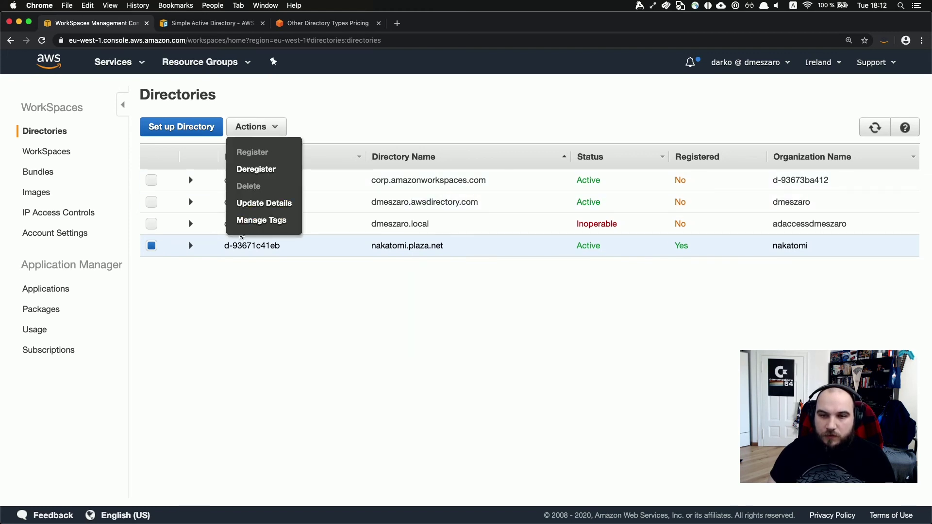
pyautogui.click(191, 246)
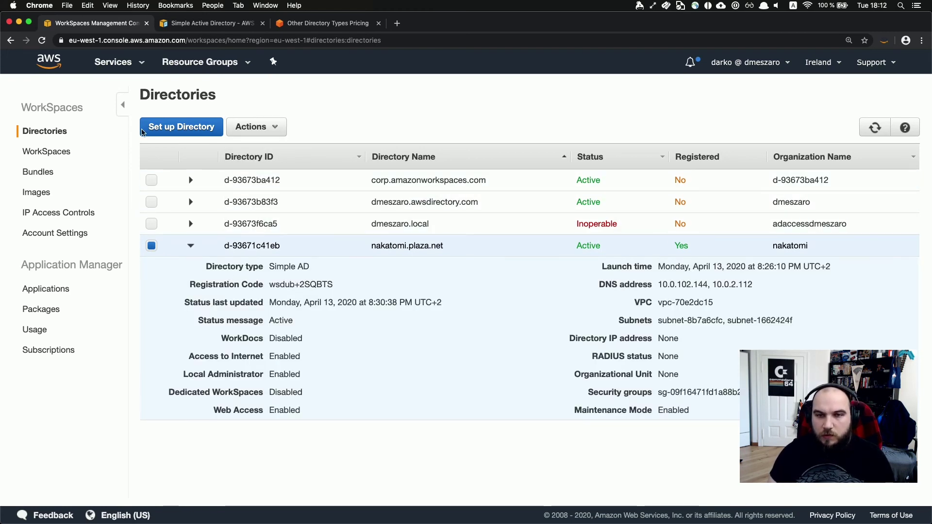
# Open the details of directory d-93671c41eb in the Directory Service tab.
pyautogui.click(189, 128)
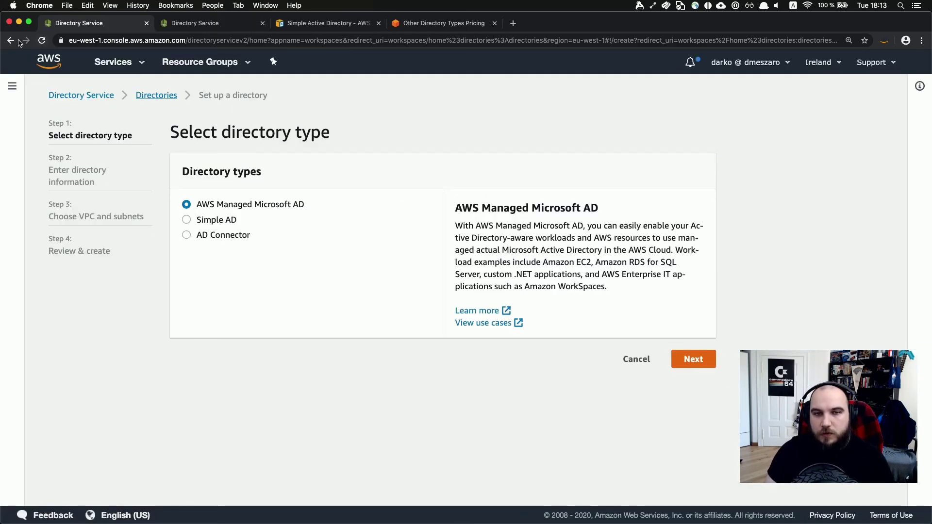
pyautogui.click(192, 23)
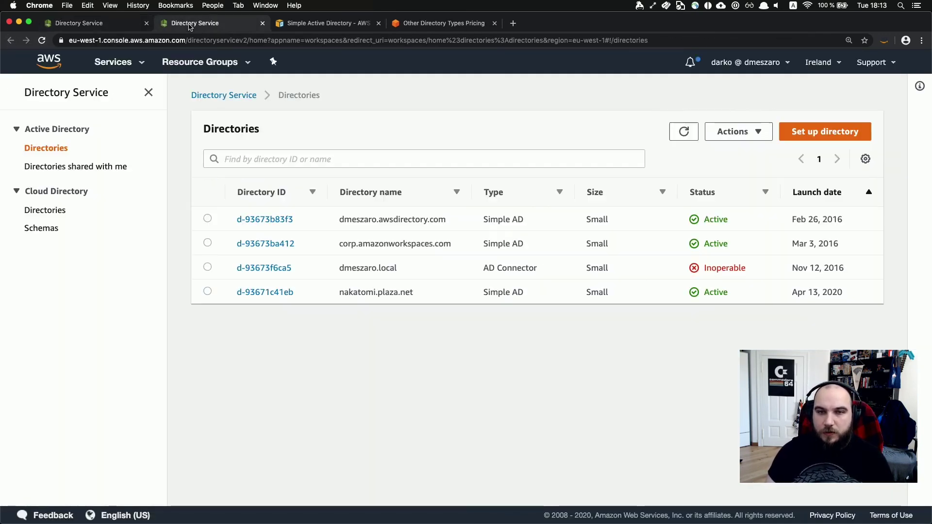
pyautogui.click(265, 292)
# Launch Amazon WorkDocs setup from the directory's AWS apps & services section.
pyautogui.scroll(-10, 348, 322)
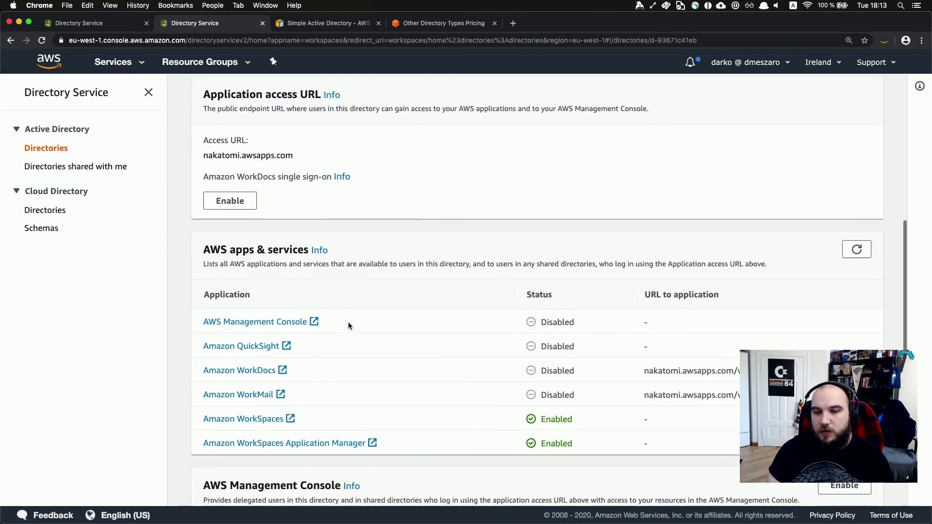
pyautogui.scroll(1, 258, 158)
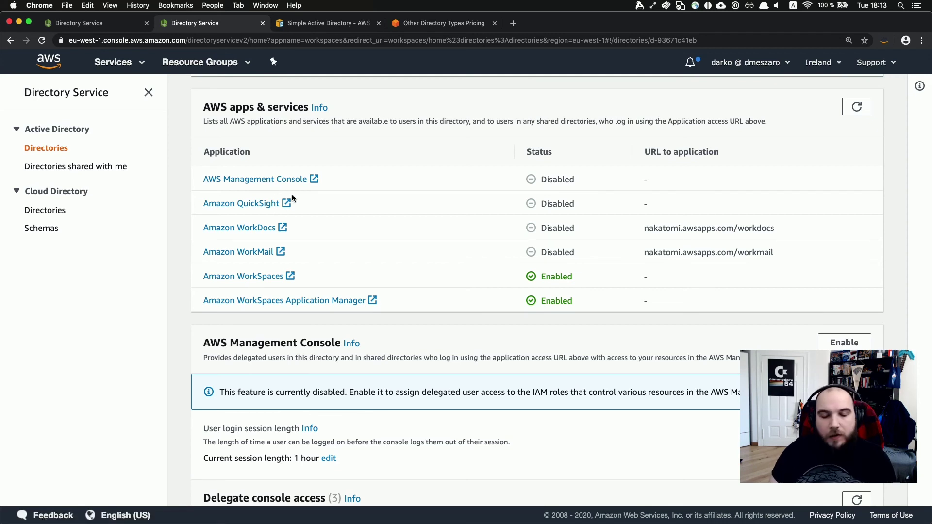
pyautogui.scroll(-1, 292, 197)
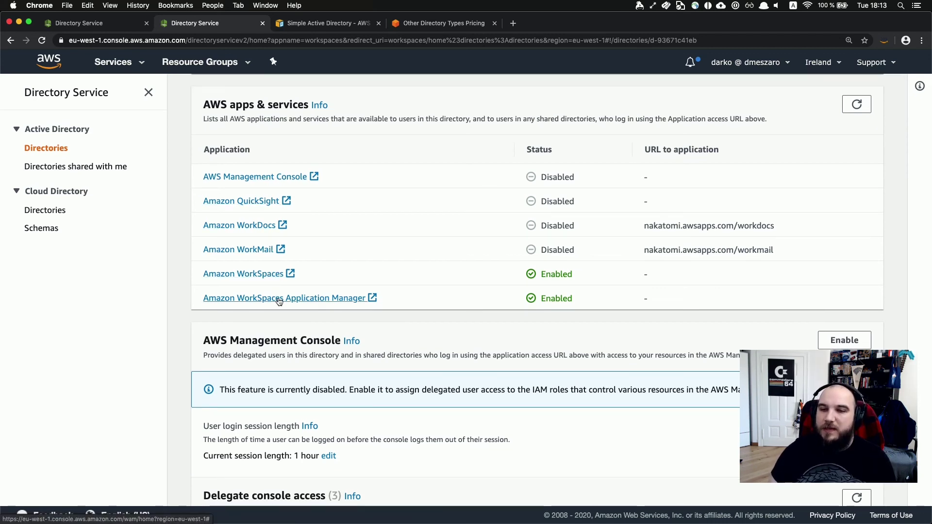
pyautogui.scroll(5, 279, 301)
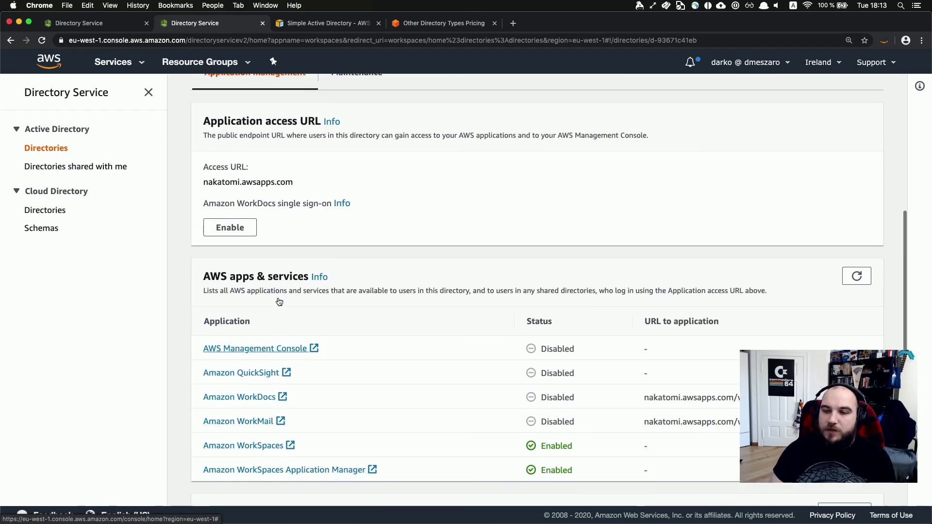
pyautogui.scroll(-3, 279, 301)
pyautogui.scroll(-1, 279, 302)
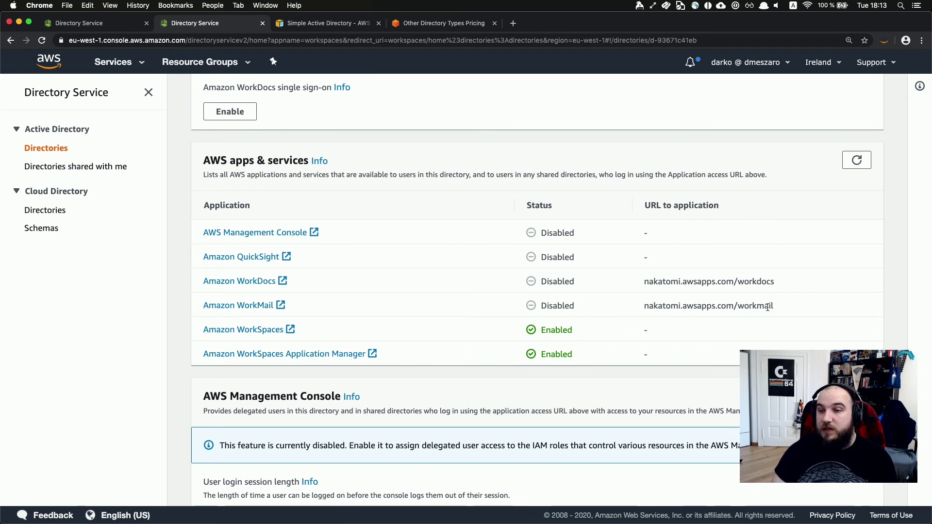
pyautogui.click(233, 280)
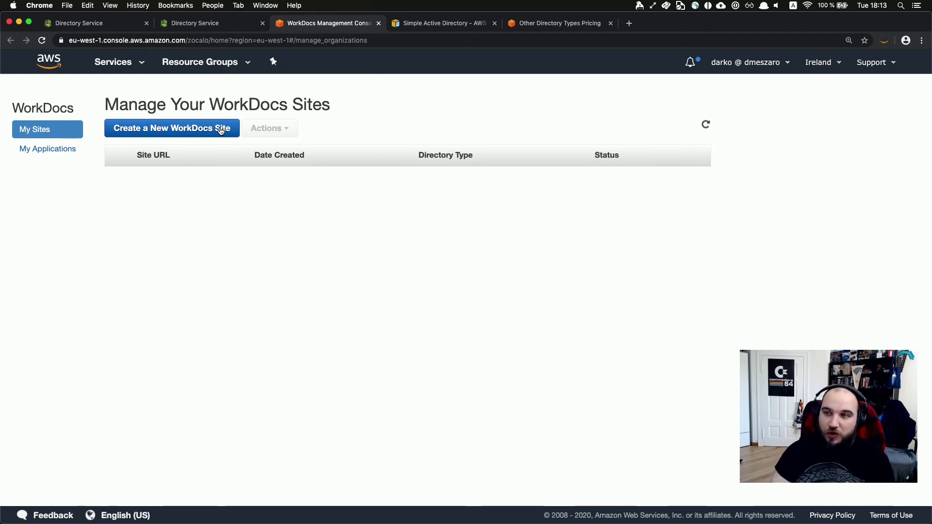
# Create a WorkDocs site on the nakatomi directory with a directory user's username as administrator.
pyautogui.click(221, 131)
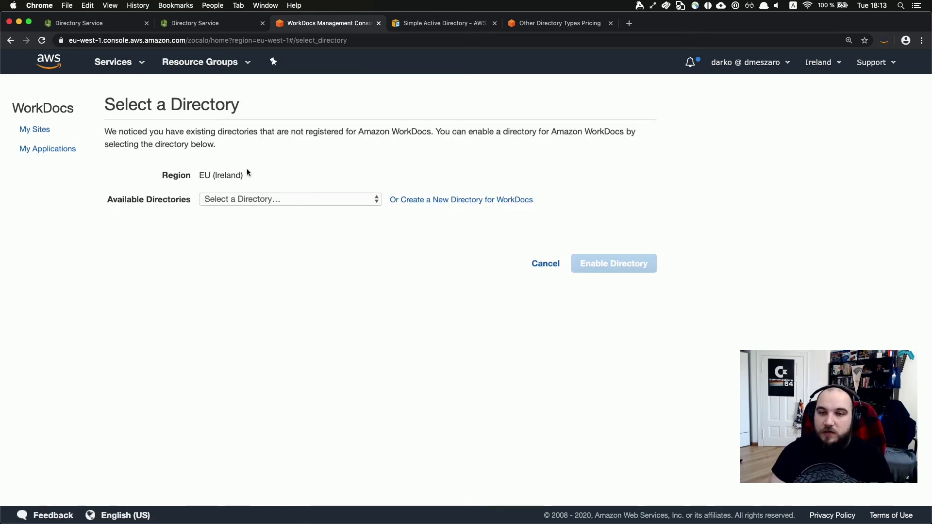
pyautogui.click(247, 199)
pyautogui.click(247, 234)
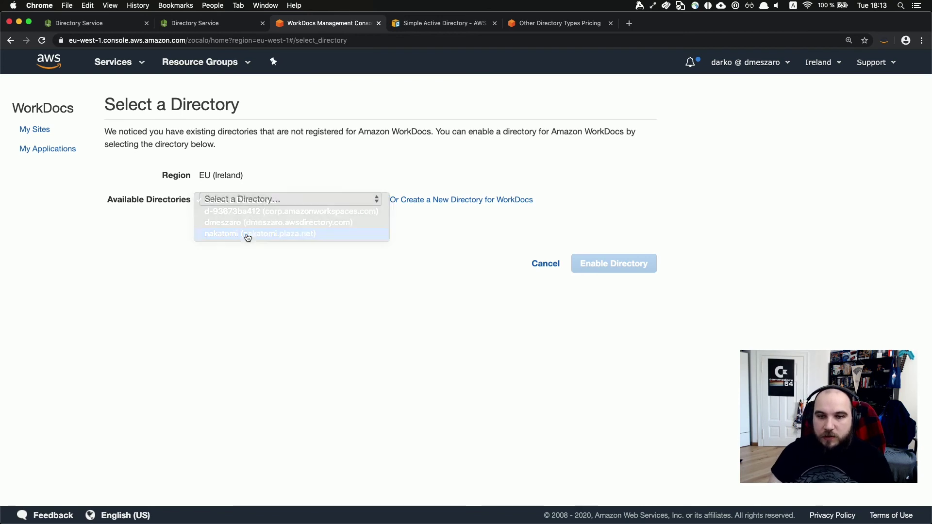
pyautogui.click(653, 272)
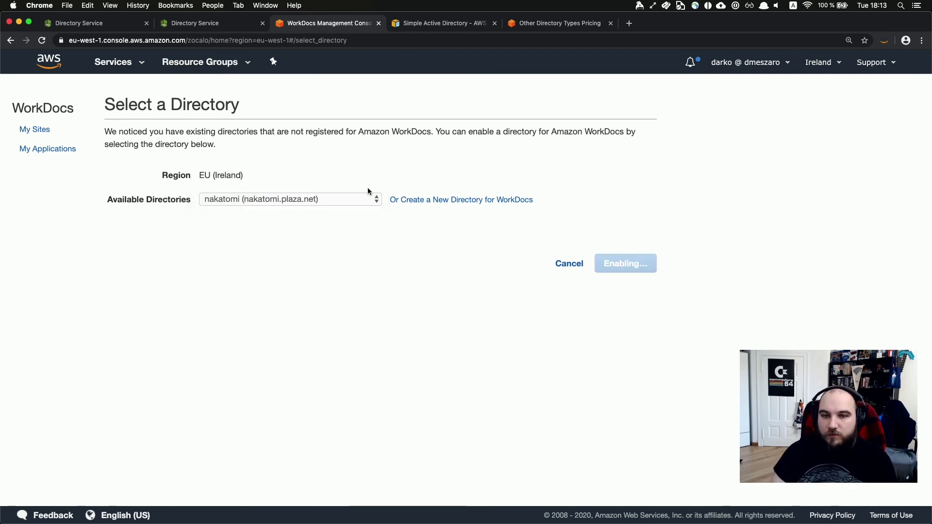
pyautogui.click(212, 168)
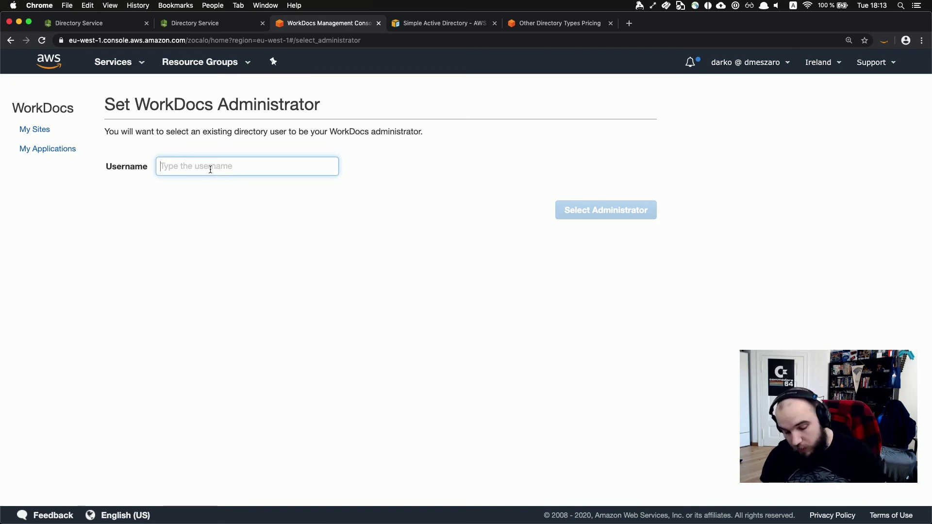
pyautogui.write('darko')
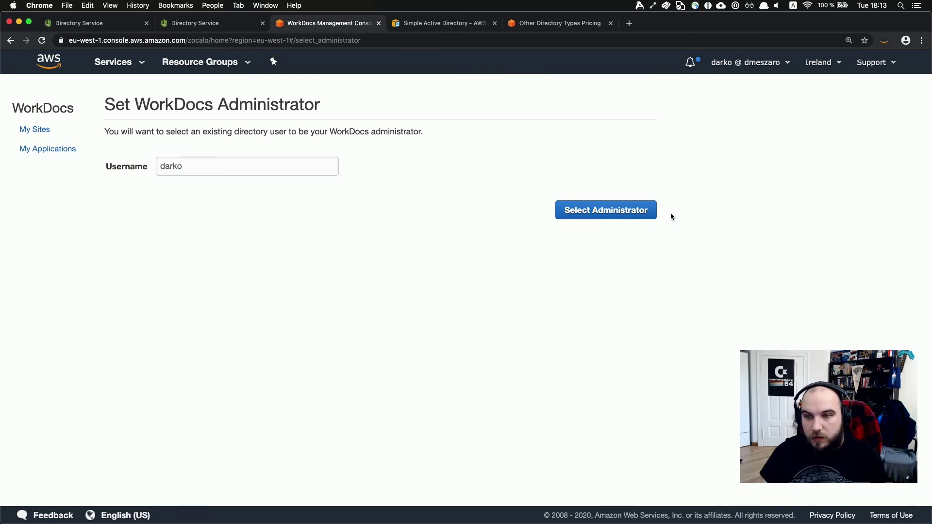
pyautogui.click(640, 209)
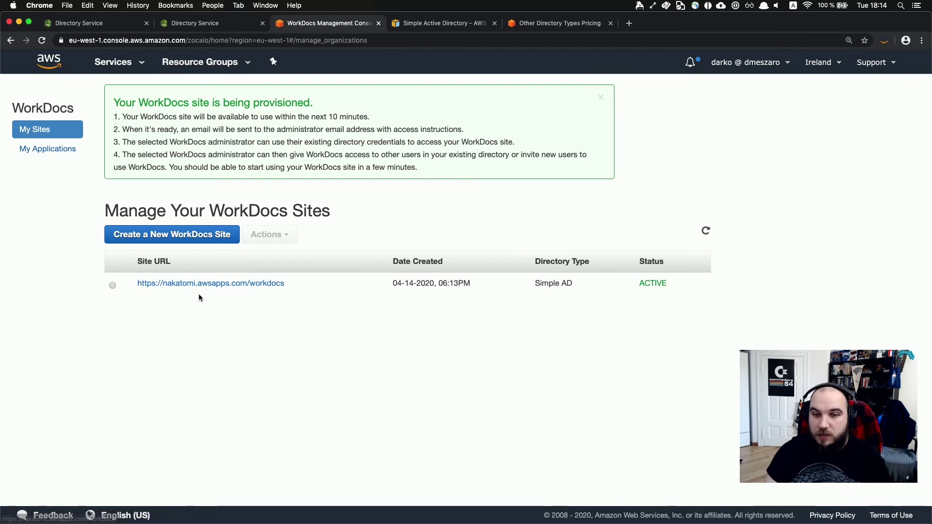
# Refresh nakatomi.plaza.net's AWS apps & services status, then return to the WorkSpaces Directories list.
pyautogui.click(215, 27)
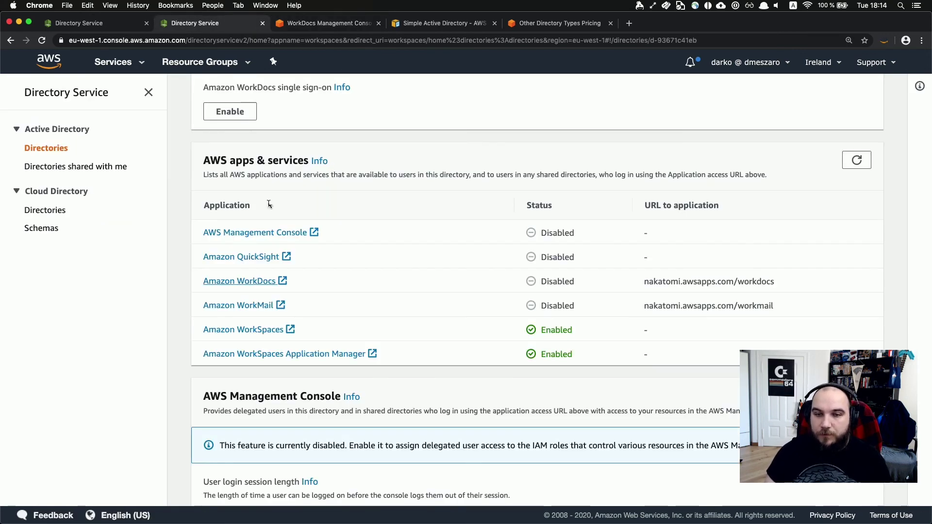
pyautogui.click(857, 160)
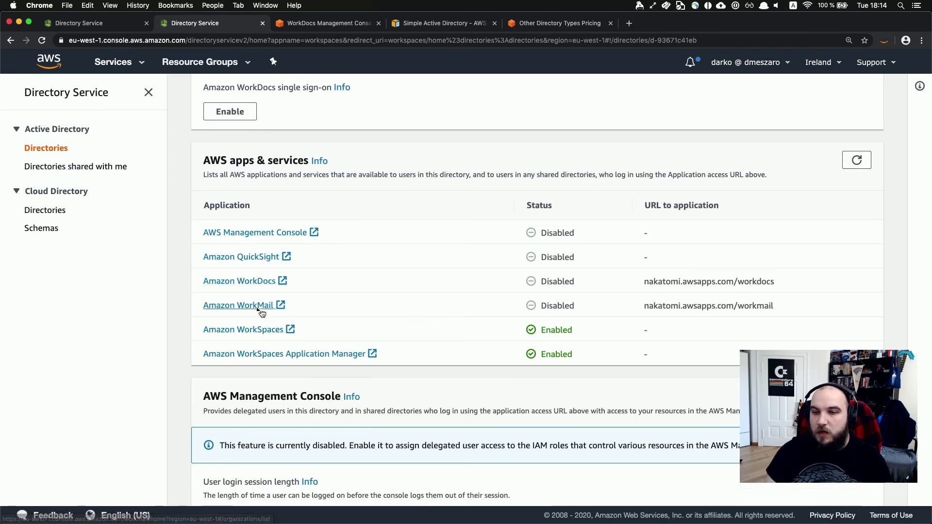
pyautogui.click(849, 166)
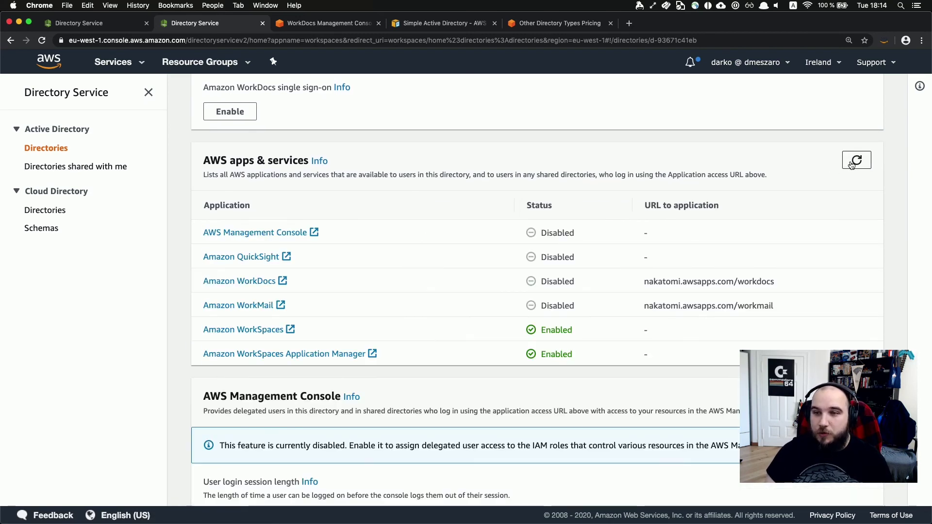
pyautogui.scroll(2, 468, 217)
pyautogui.scroll(-2, 469, 217)
pyautogui.scroll(10, 467, 214)
pyautogui.scroll(-10, 468, 217)
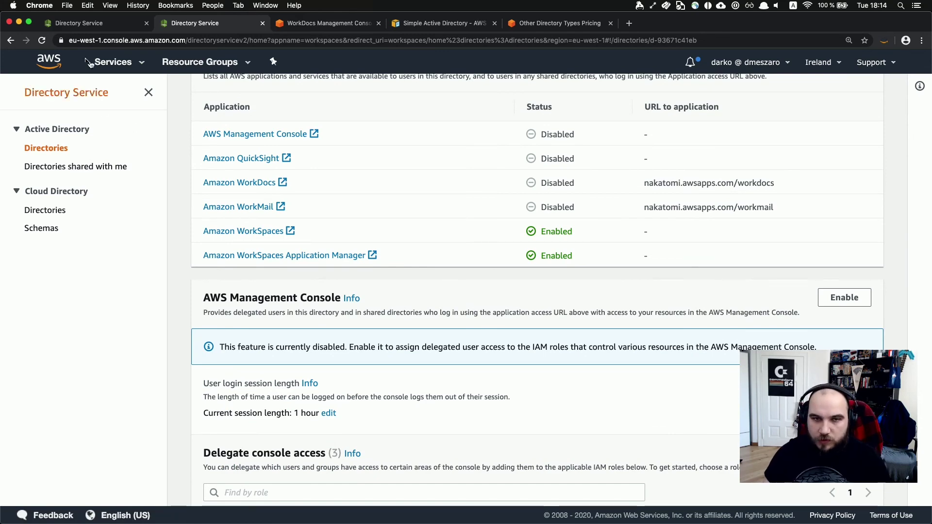
pyautogui.click(85, 23)
pyautogui.click(10, 41)
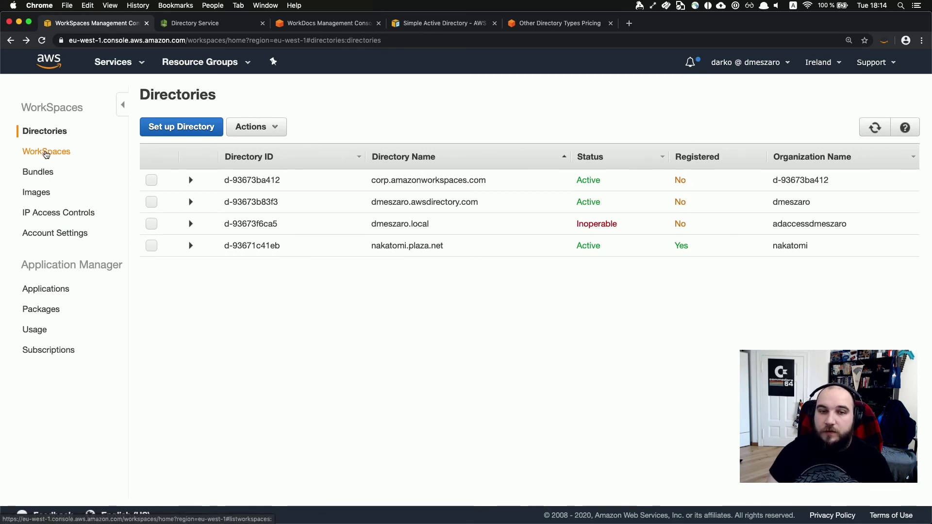
# View the existing WorkSpaces and start the Launch WorkSpaces wizard.
pyautogui.click(46, 153)
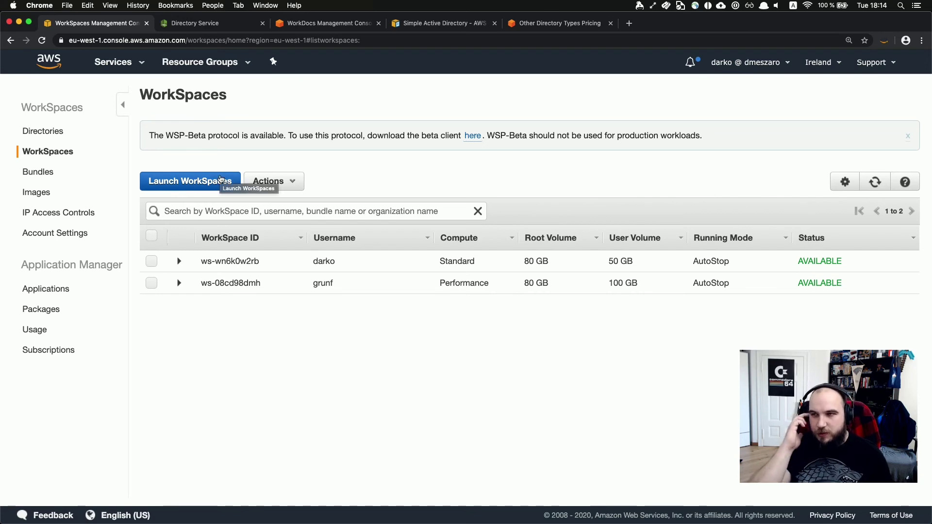
pyautogui.click(218, 179)
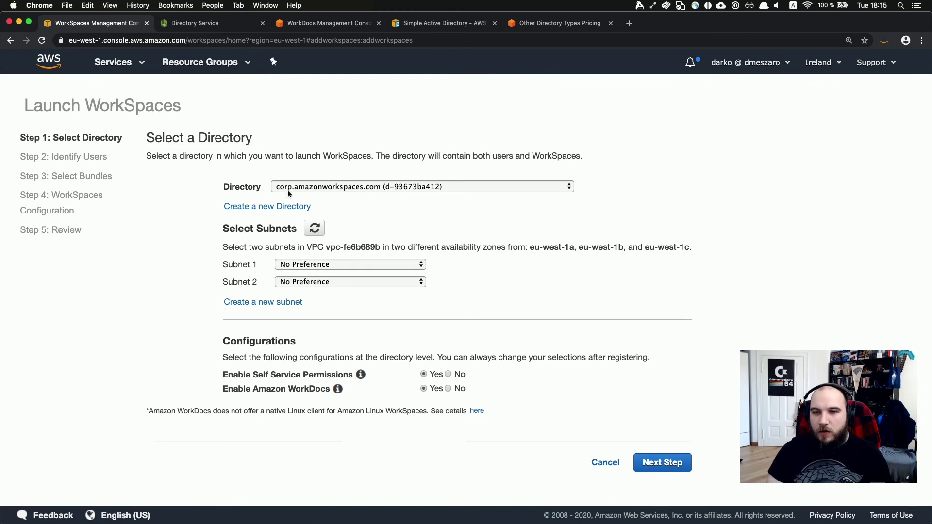
# Choose the nakatomi.plaza.net directory for the new WorkSpace and continue to Identify Users.
pyautogui.click(310, 186)
pyautogui.click(316, 208)
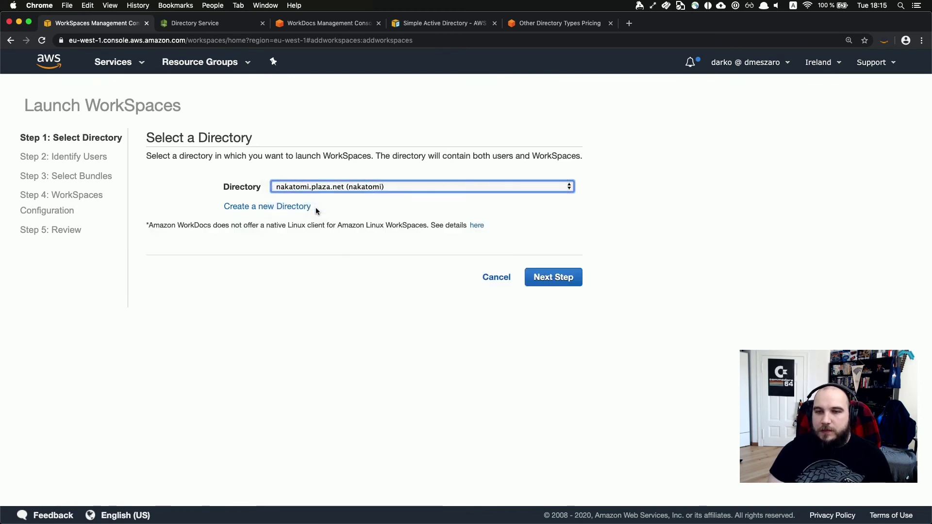
pyautogui.click(545, 279)
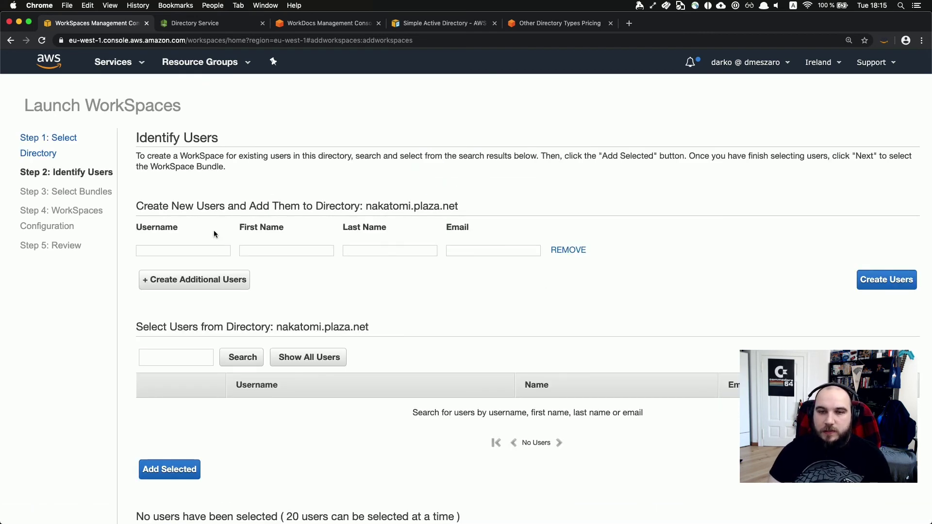
# Enter the new user's username, first and last name, then type their full name in a new tab.
pyautogui.click(155, 248)
pyautogui.scroll(-2, 165, 223)
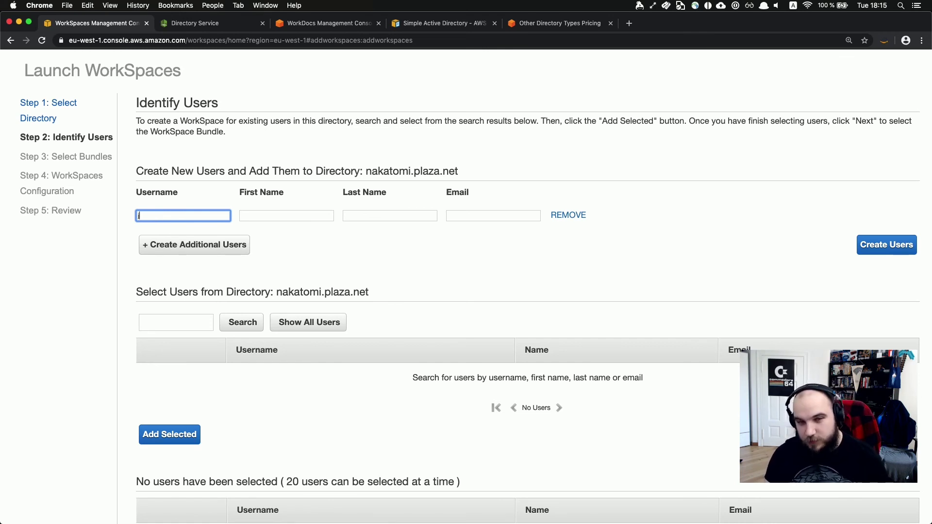
pyautogui.press('Tab')
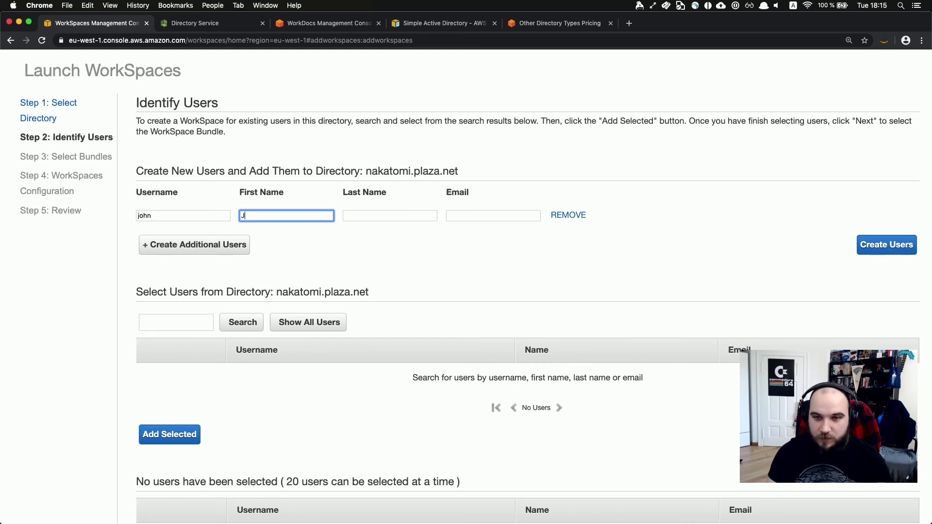
pyautogui.press('Tab')
pyautogui.write('M')
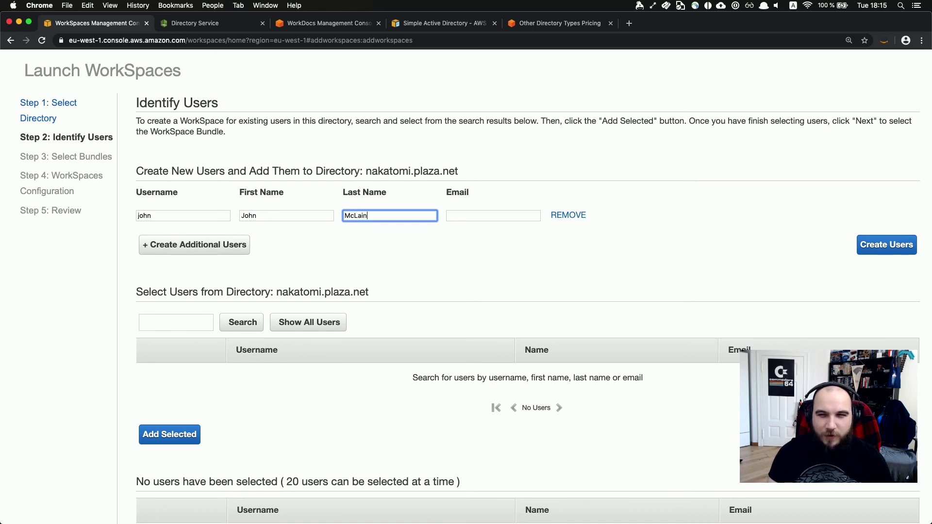
pyautogui.press('super+t')
pyautogui.write('john mclane')
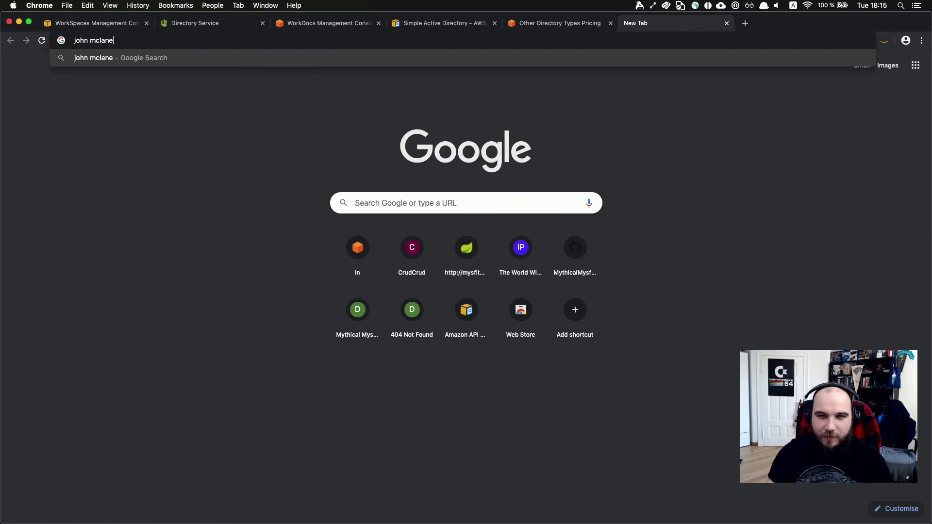
# Search Google for the user's name to verify the surname spelling, then close the tab.
pyautogui.press('Return')
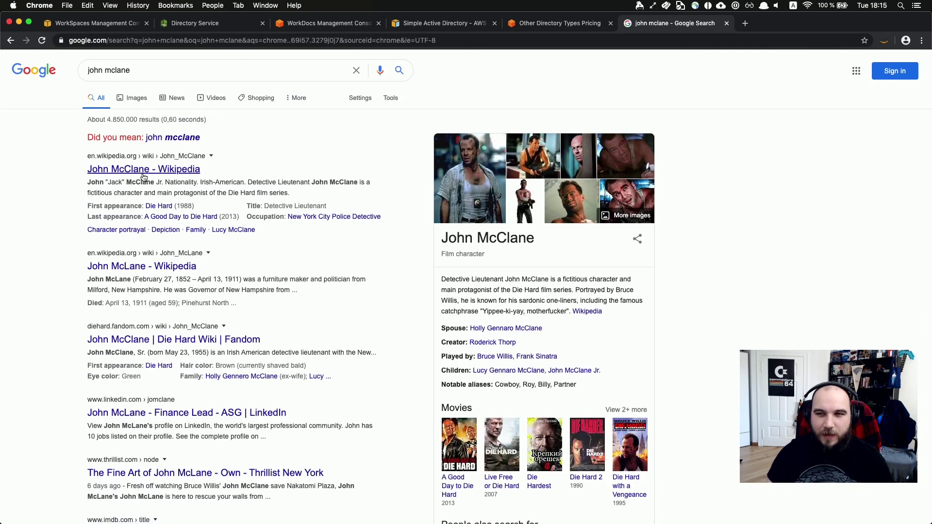
pyautogui.press('super+w')
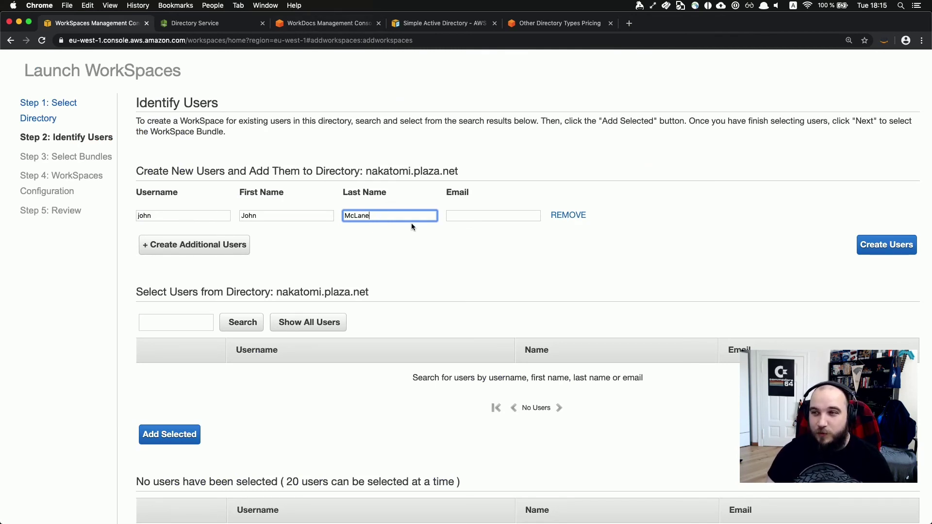
# Enter the new user's e-mail address and create the user in nakatomi.plaza.net.
pyautogui.click(472, 215)
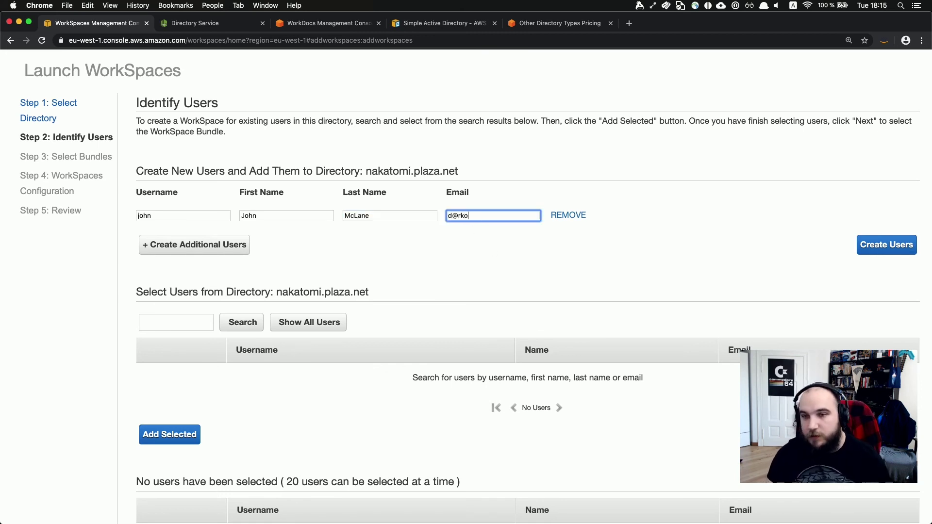
pyautogui.click(514, 282)
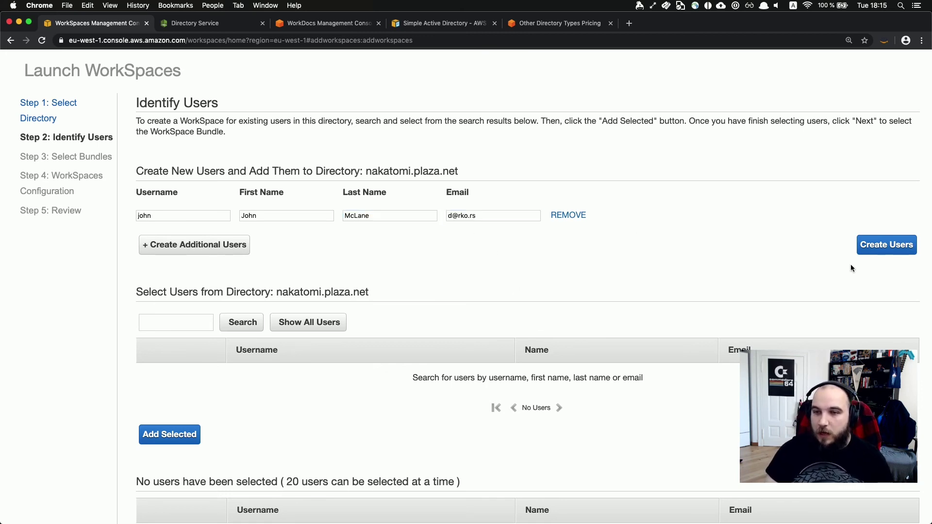
pyautogui.click(875, 243)
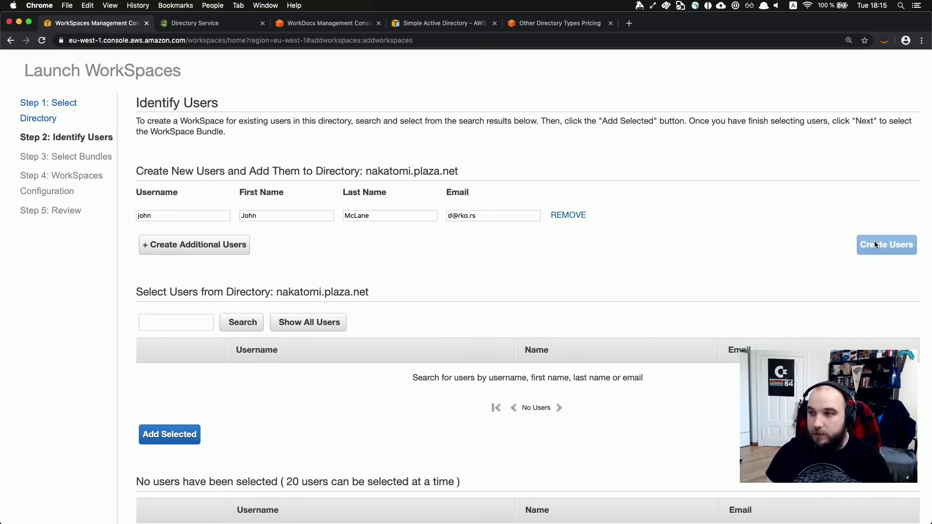
pyautogui.scroll(-5, 491, 212)
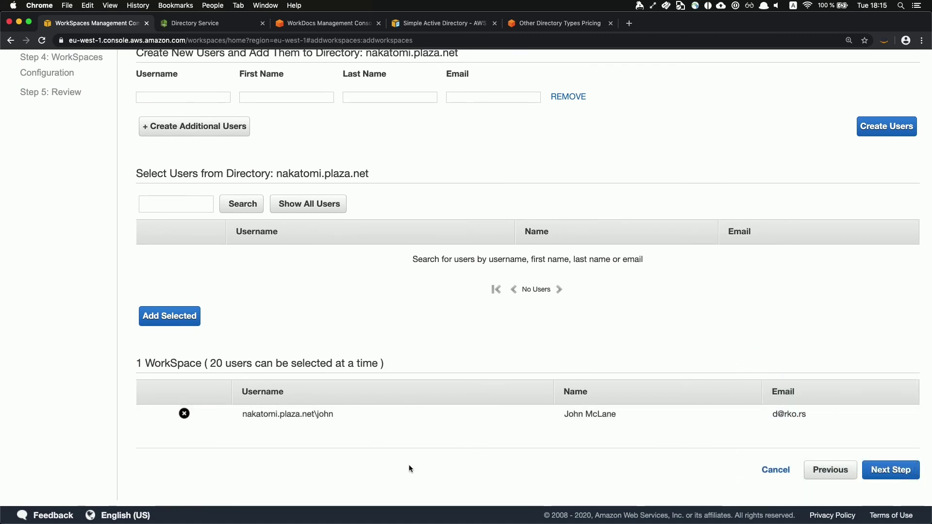
pyautogui.scroll(5, 409, 468)
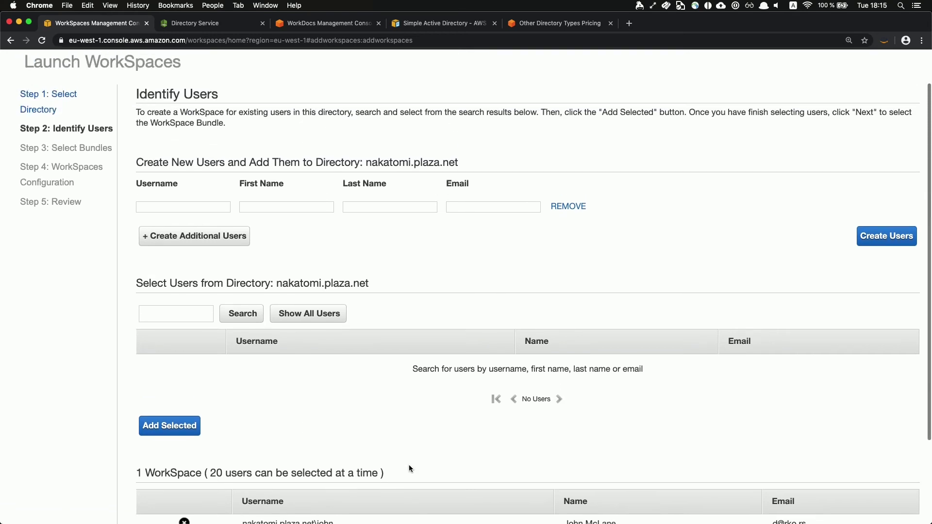
pyautogui.scroll(-5, 409, 466)
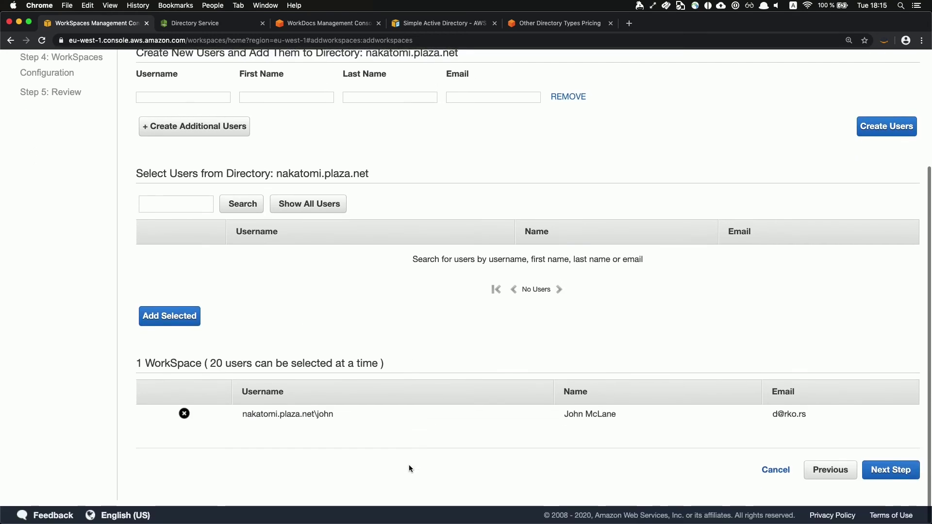
pyautogui.click(877, 469)
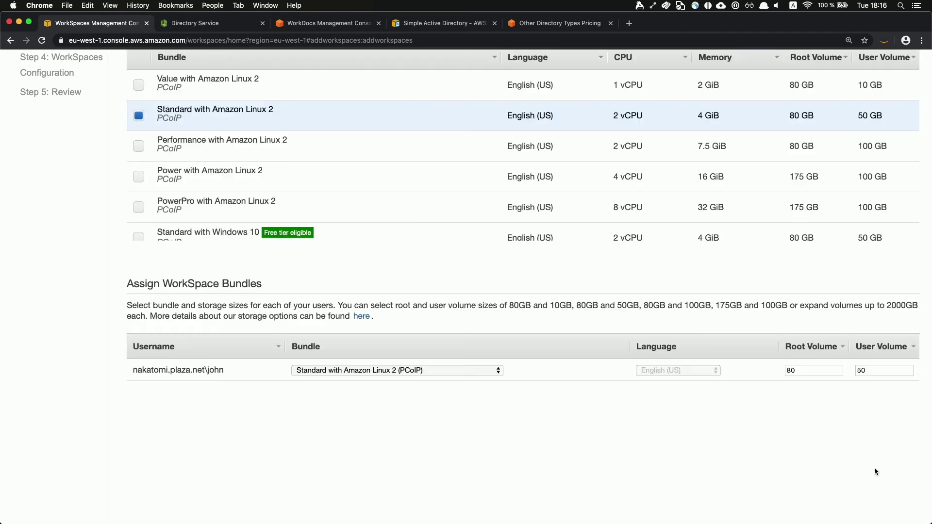
pyautogui.scroll(5, 532, 353)
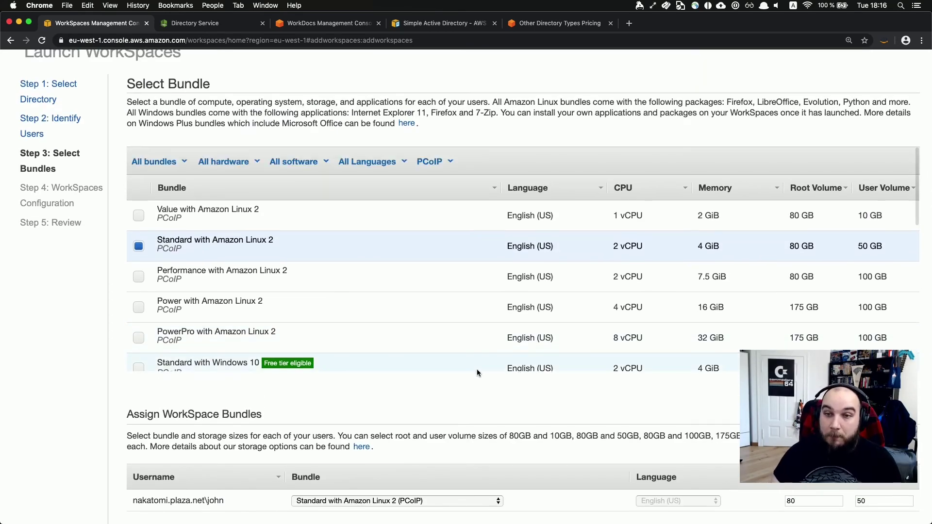
pyautogui.scroll(-10, 453, 327)
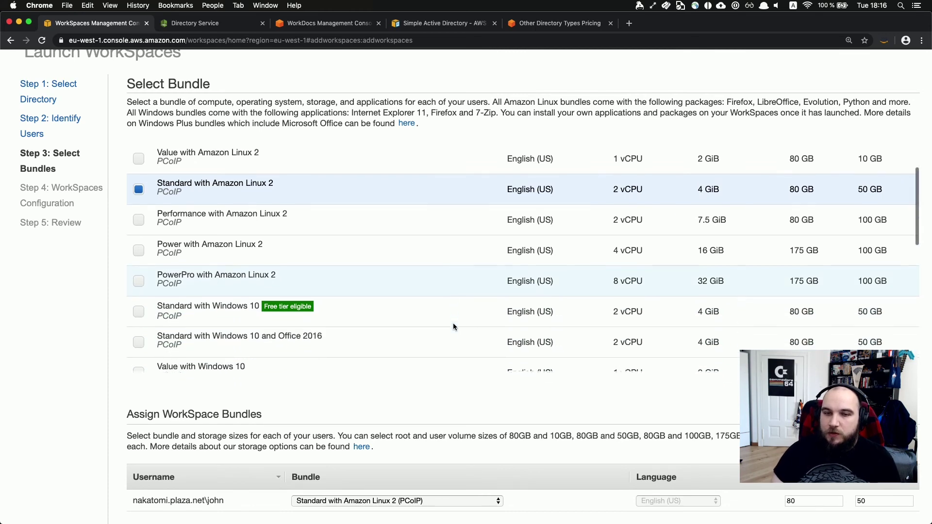
pyautogui.scroll(10, 453, 324)
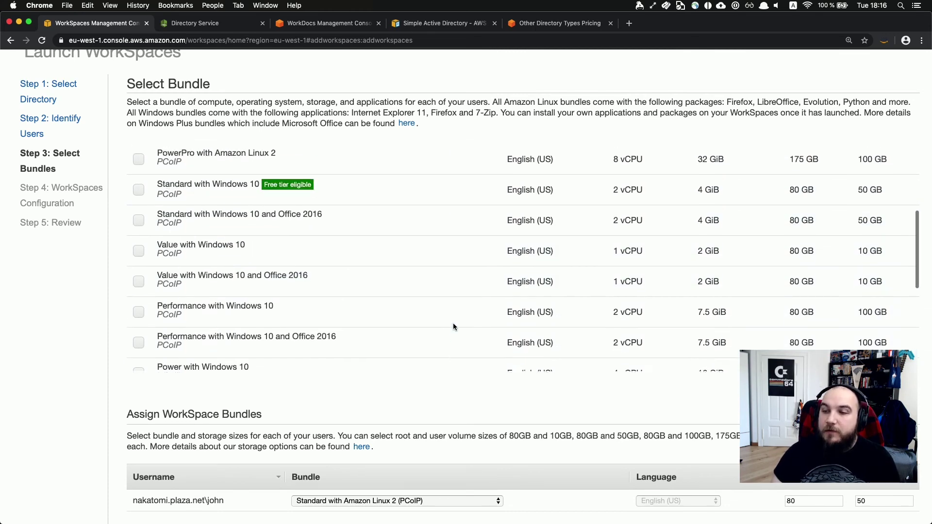
pyautogui.scroll(2, 453, 322)
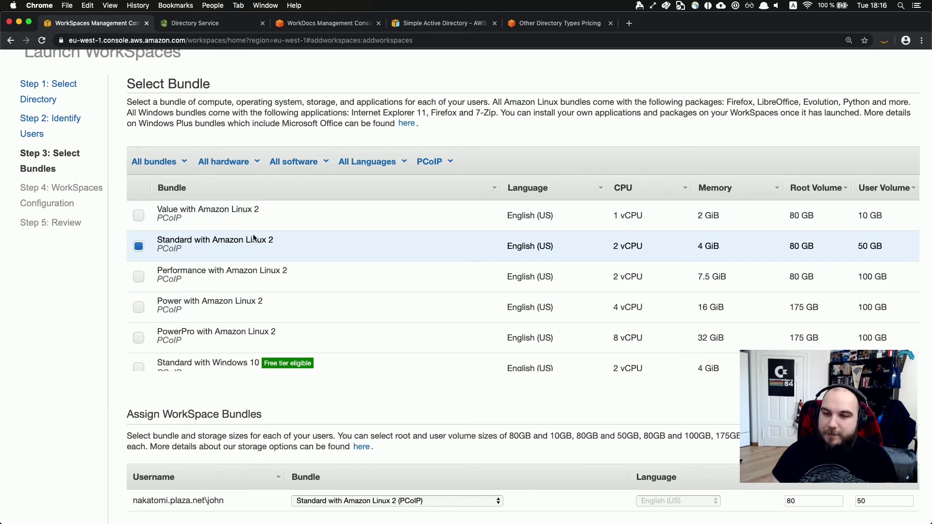
pyautogui.scroll(-4, 253, 234)
pyautogui.scroll(-1, 228, 276)
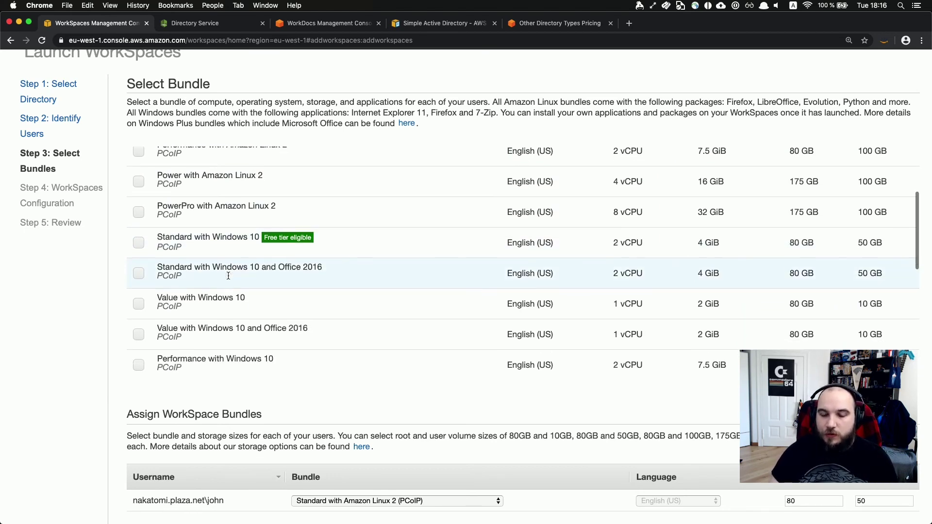
pyautogui.scroll(-2, 228, 275)
pyautogui.scroll(-2, 228, 275)
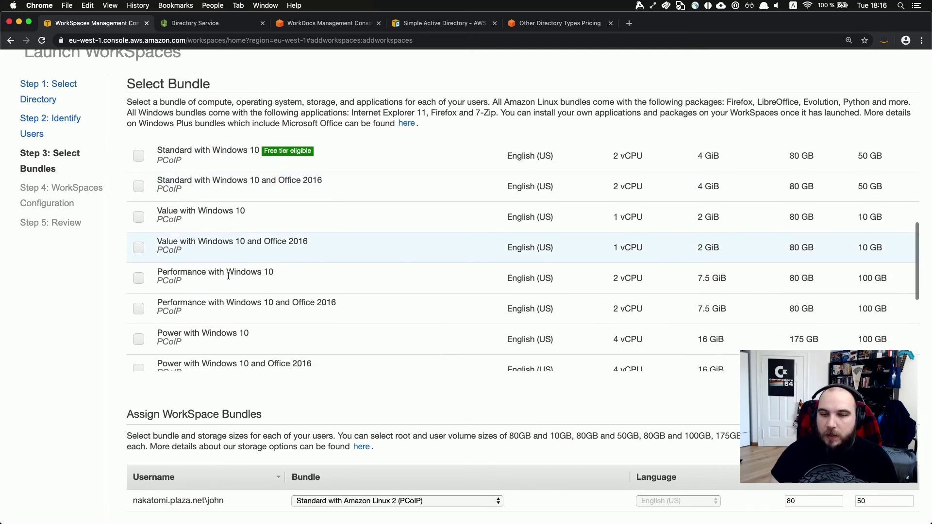
pyautogui.scroll(3, 228, 277)
pyautogui.scroll(-1, 228, 279)
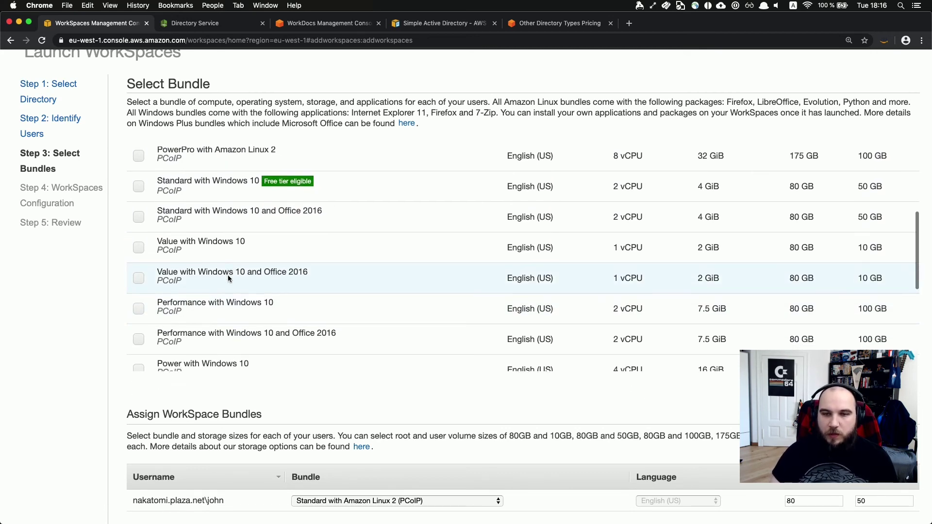
pyautogui.scroll(1, 229, 275)
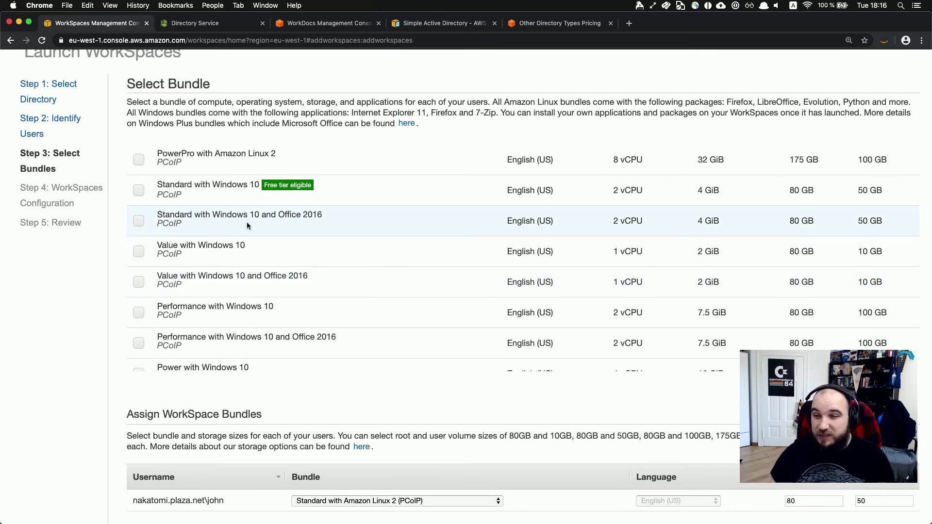
pyautogui.scroll(2, 359, 223)
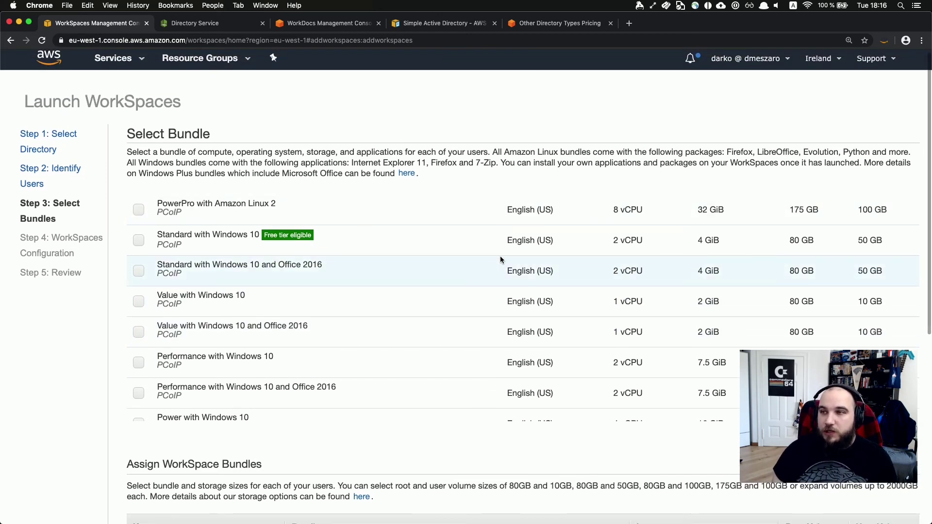
pyautogui.scroll(5, 500, 258)
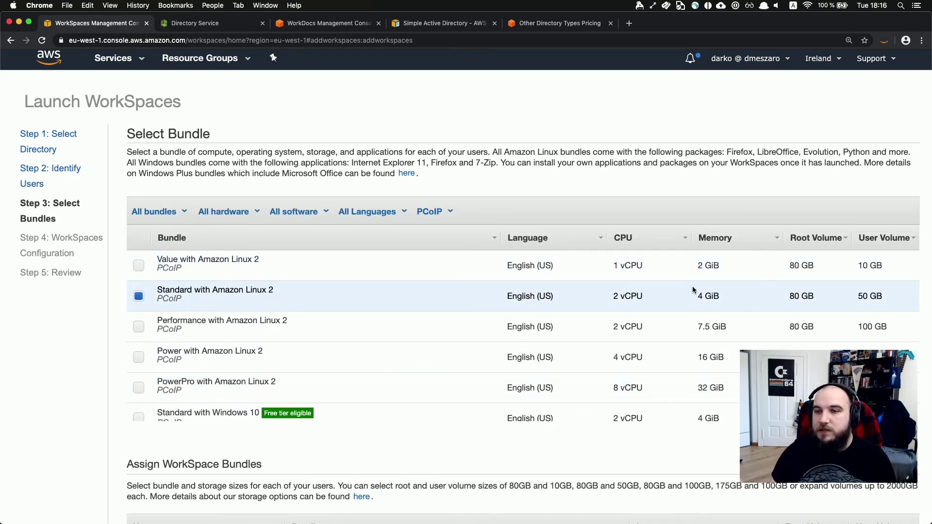
pyautogui.scroll(-1, 693, 290)
pyautogui.scroll(-5, 693, 290)
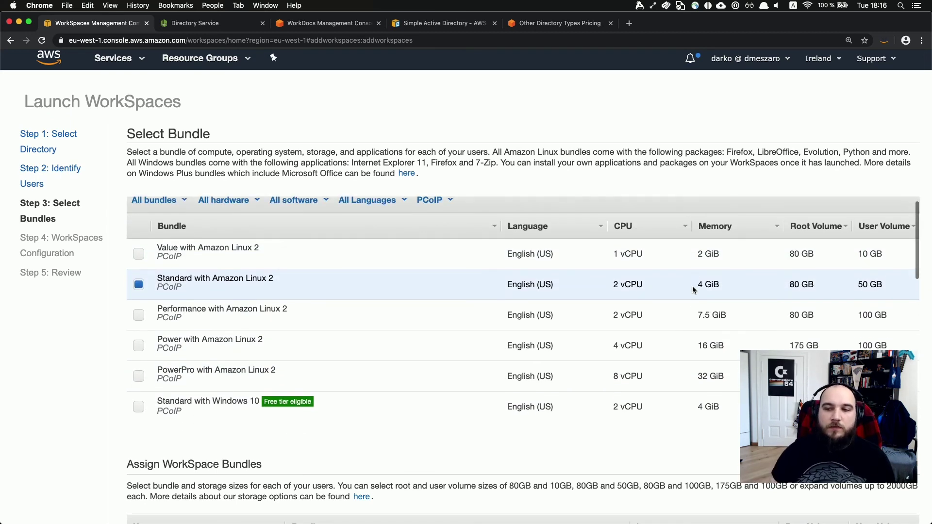
pyautogui.scroll(-5, 693, 290)
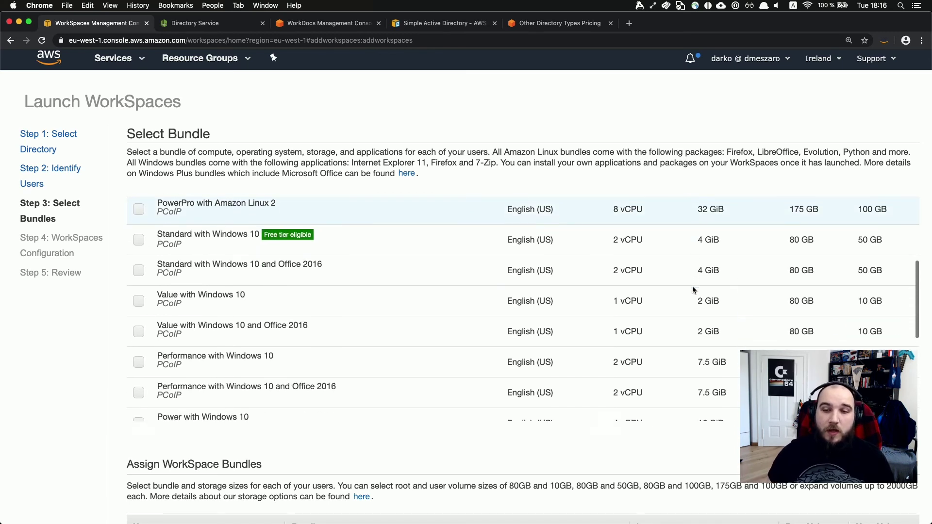
pyautogui.scroll(-4, 562, 349)
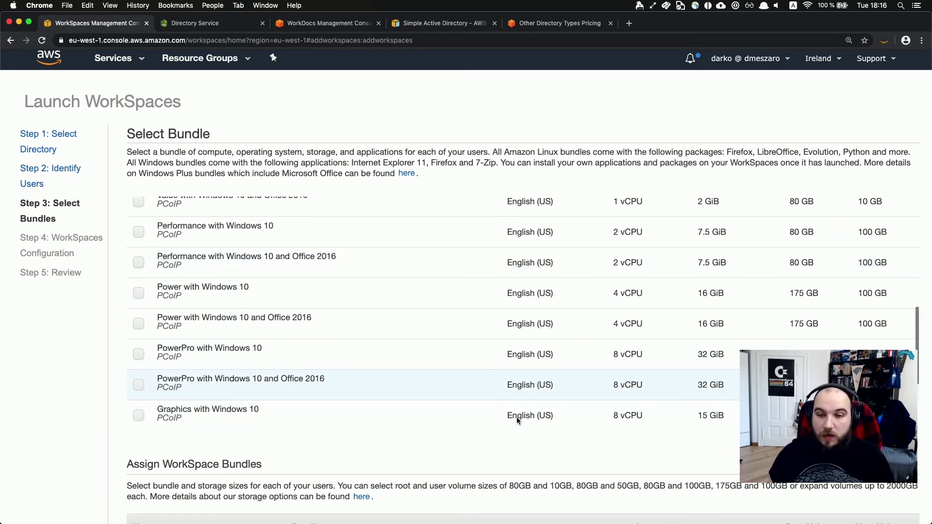
pyautogui.scroll(-2, 517, 418)
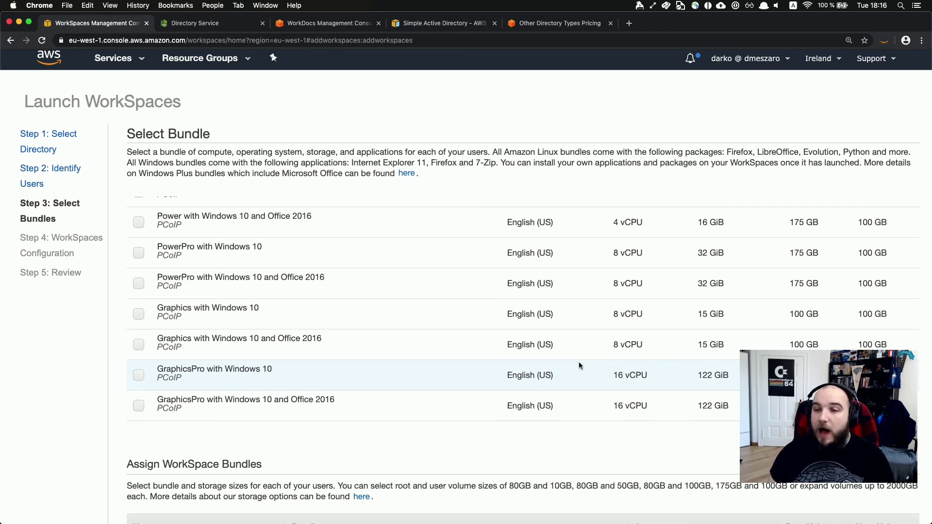
pyautogui.scroll(2, 578, 362)
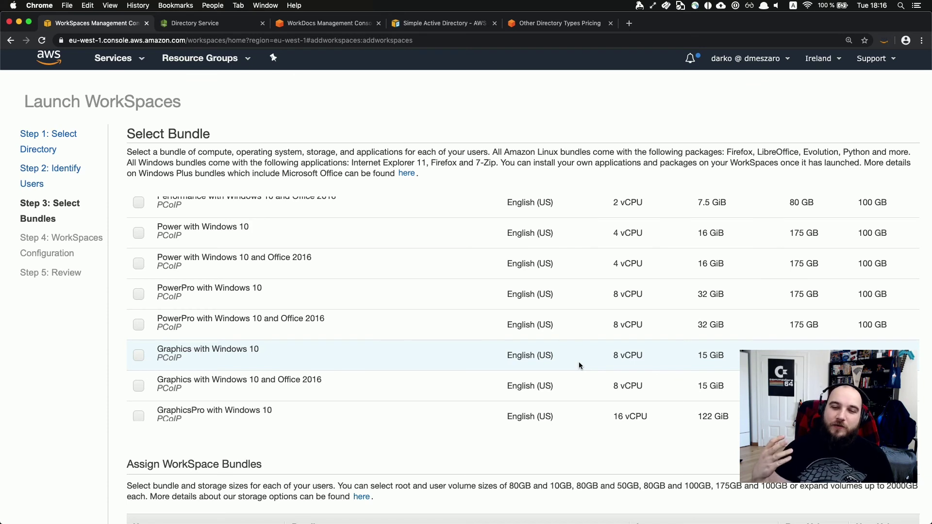
pyautogui.scroll(-2, 578, 362)
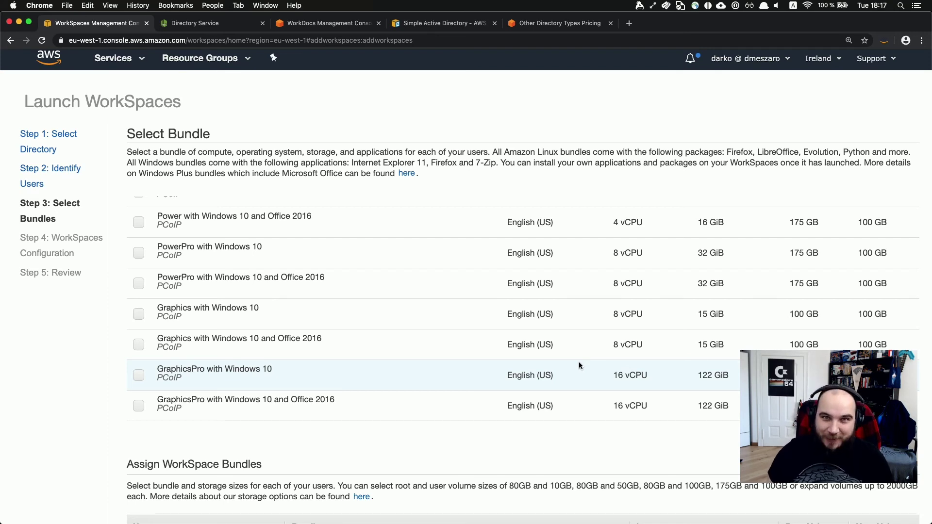
pyautogui.scroll(5, 579, 362)
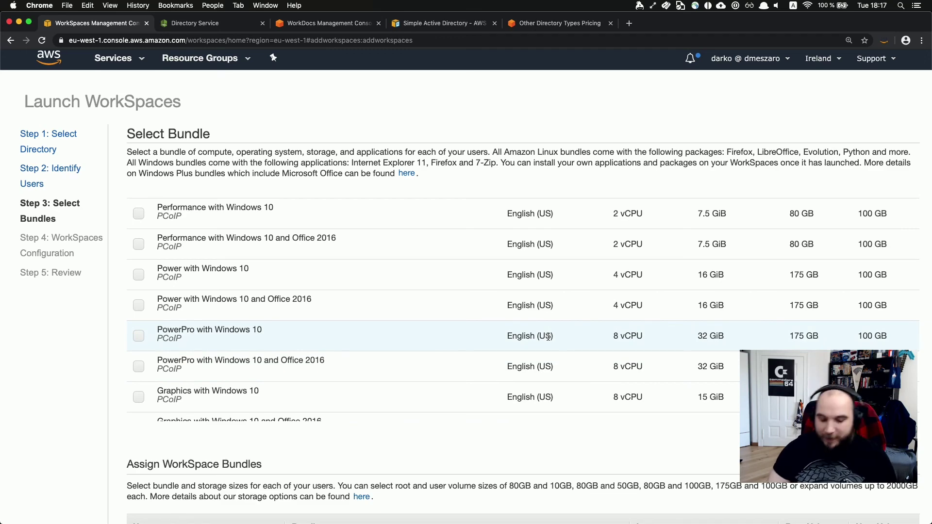
# Search Google in a new tab for the author's dev.to profile and open it.
pyautogui.press('super+t')
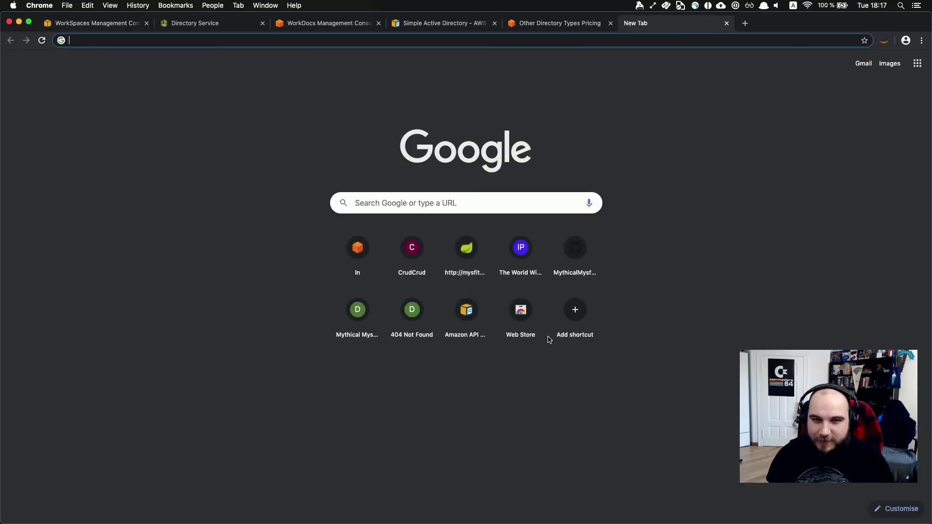
pyautogui.write('dev.ti')
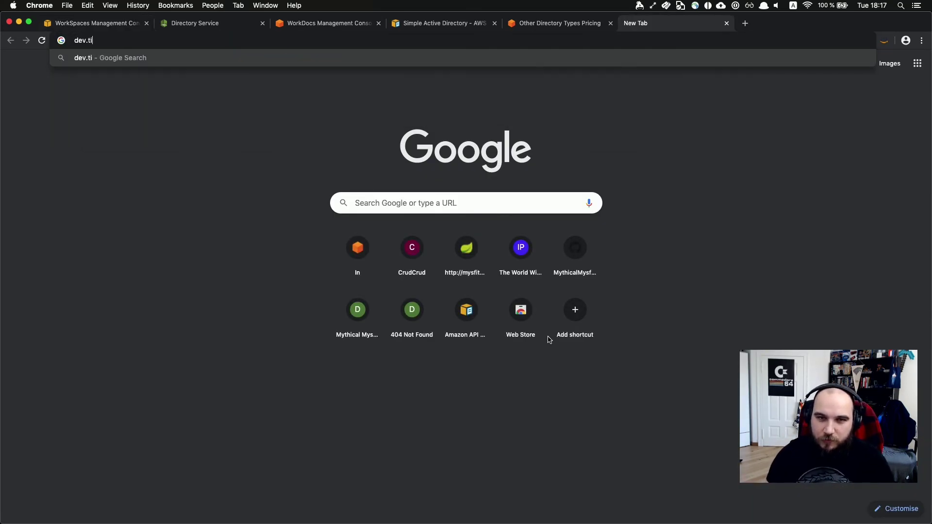
pyautogui.press('BackSpace')
pyautogui.write('o al')
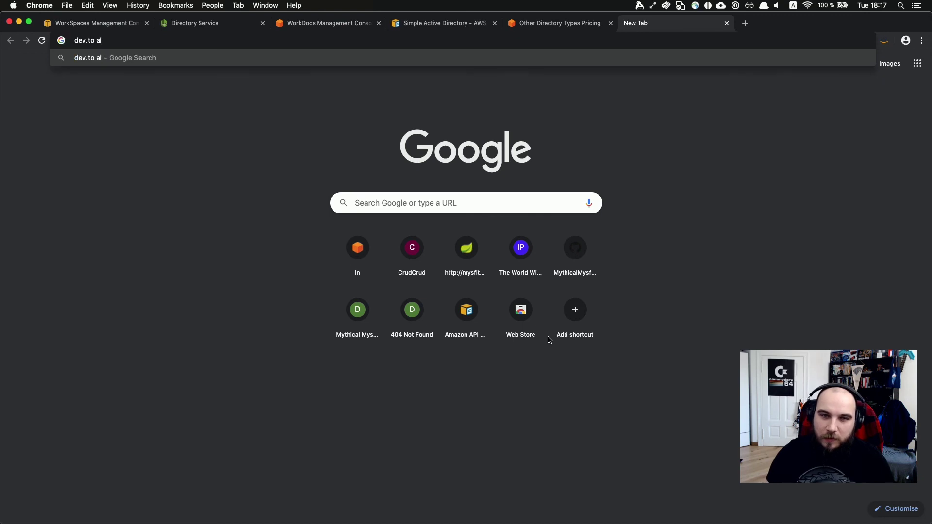
pyautogui.write('ex casalboni')
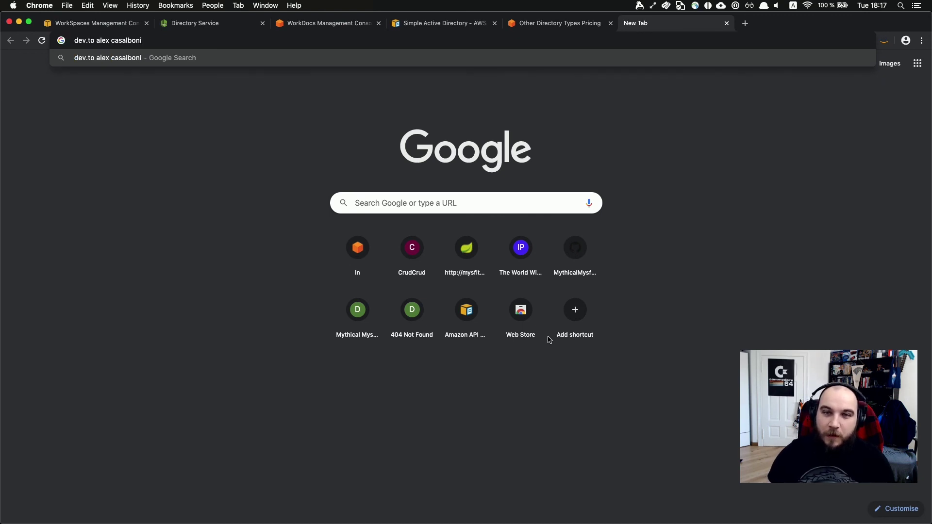
pyautogui.press('Return')
pyautogui.click(136, 150)
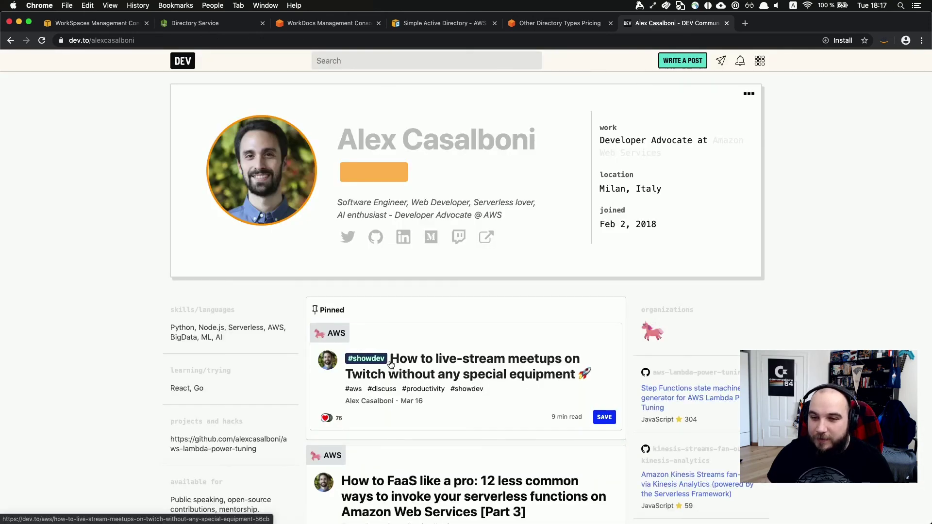
# Open the pinned Twitch live-streaming article and scroll down to its architecture diagram.
pyautogui.click(434, 380)
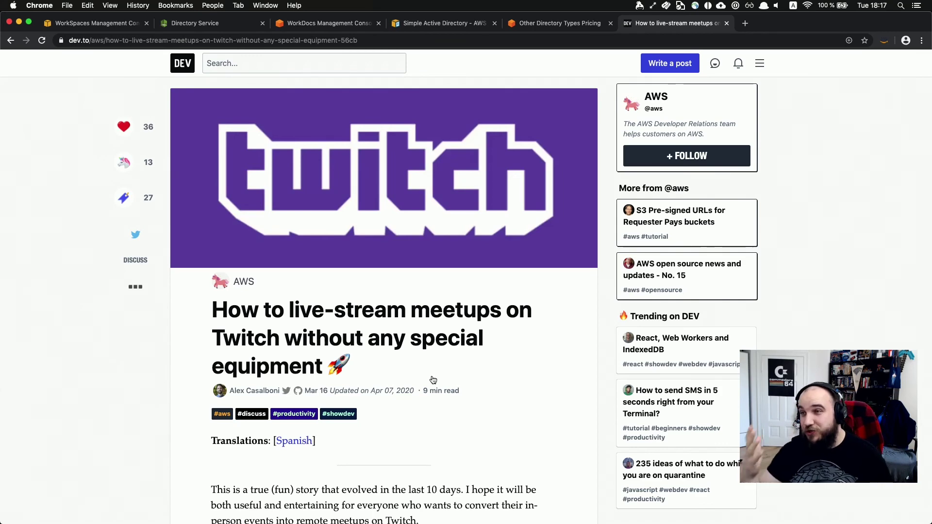
pyautogui.scroll(-3, 433, 379)
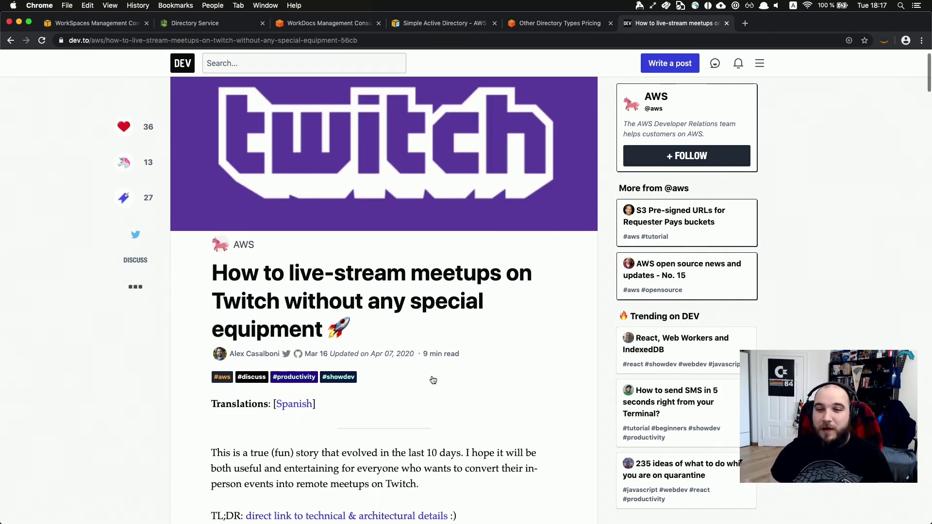
pyautogui.scroll(-2, 434, 380)
pyautogui.scroll(2, 434, 380)
pyautogui.scroll(-2, 434, 379)
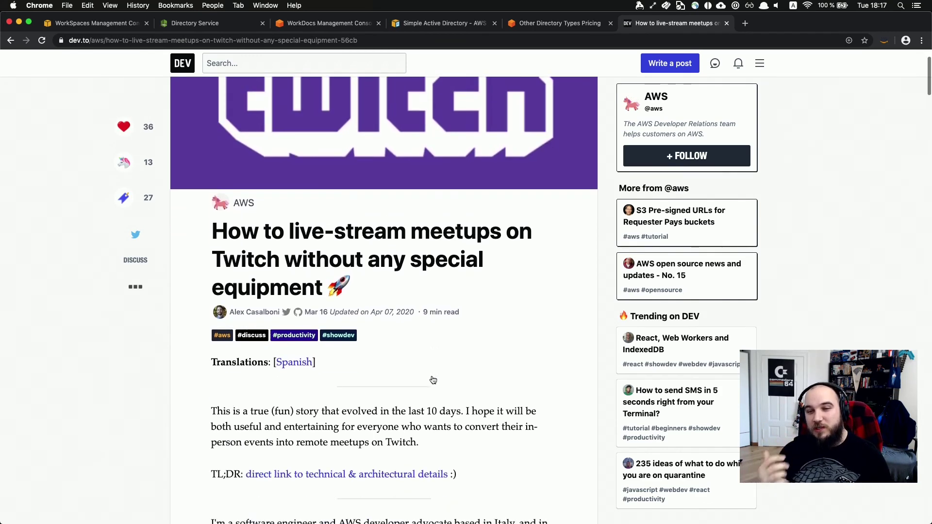
pyautogui.scroll(-10, 433, 380)
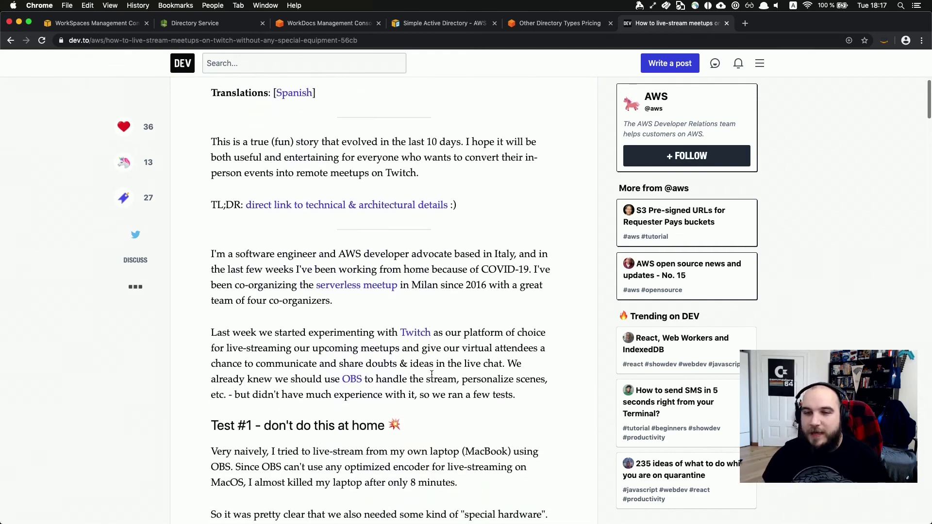
pyautogui.scroll(-10, 431, 373)
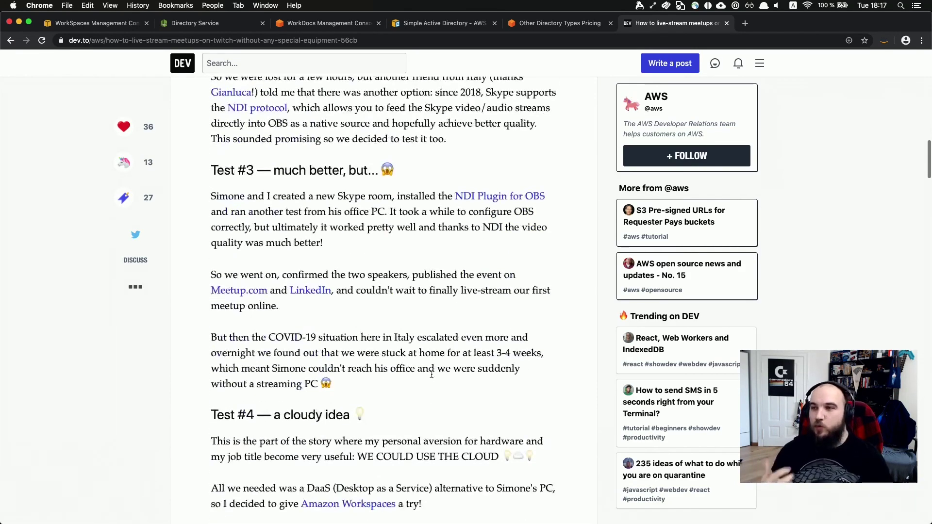
pyautogui.scroll(-3, 431, 374)
pyautogui.scroll(-3, 431, 374)
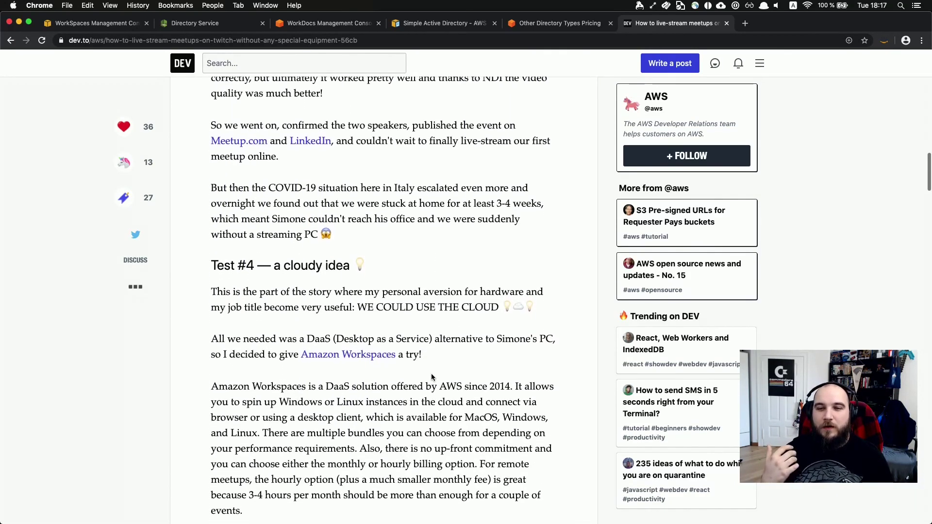
pyautogui.scroll(-5, 432, 376)
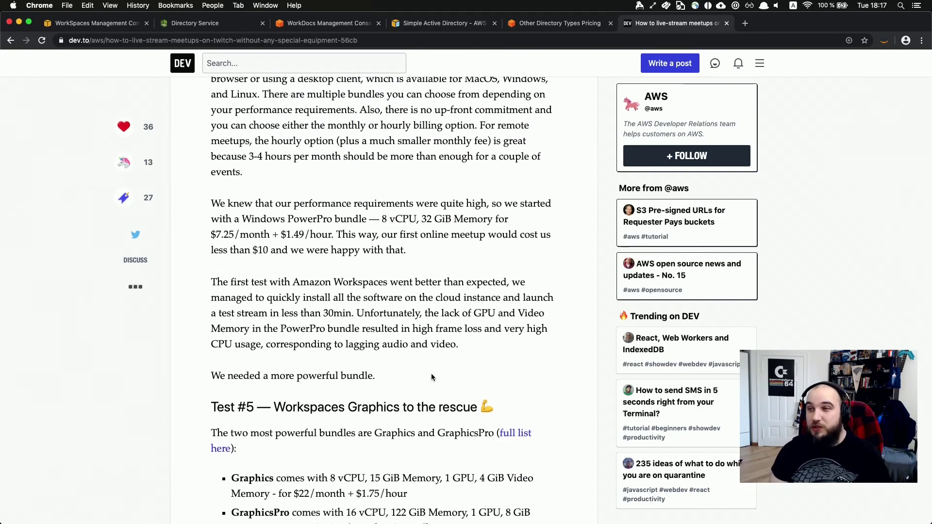
pyautogui.scroll(-4, 431, 377)
pyautogui.scroll(-3, 431, 376)
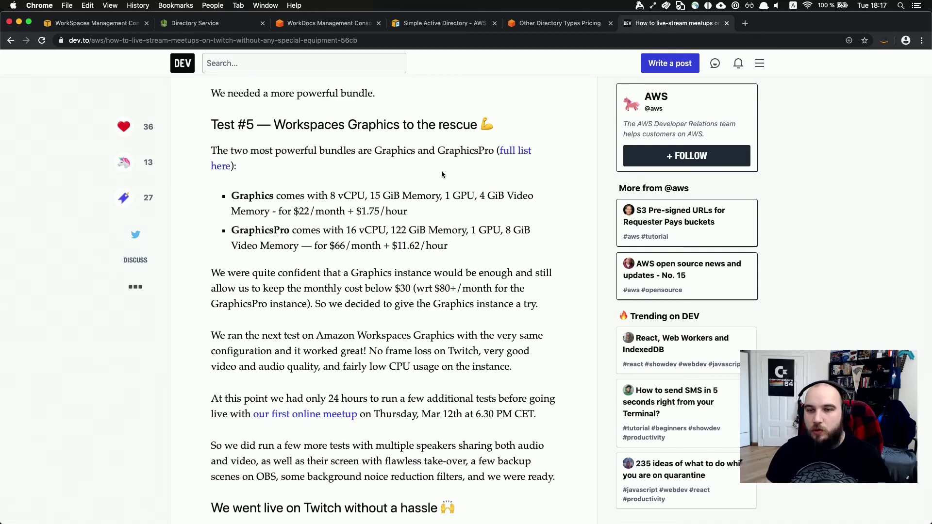
pyautogui.scroll(-4, 418, 169)
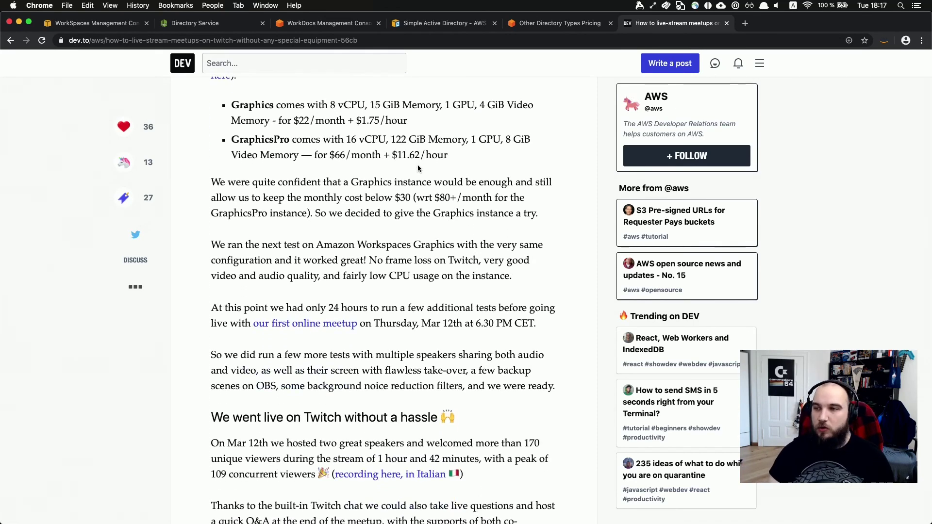
pyautogui.scroll(-2, 418, 168)
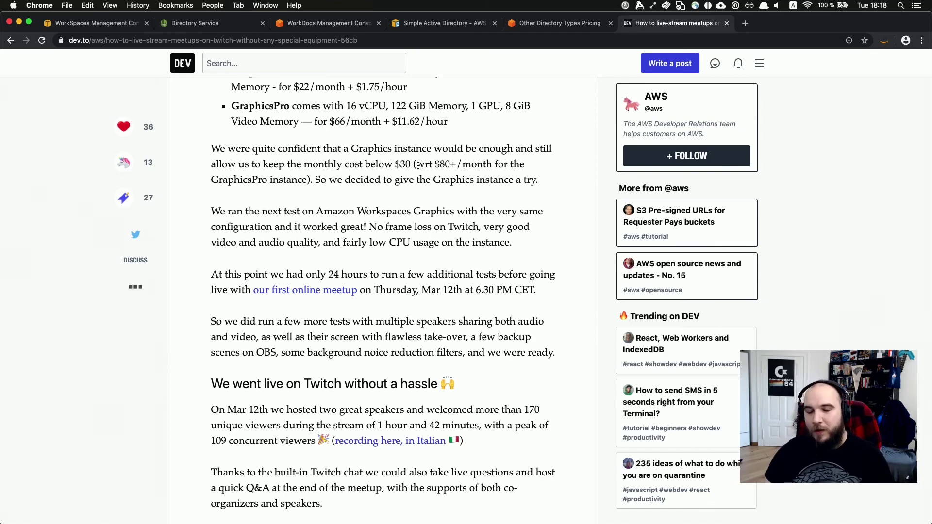
pyautogui.scroll(-2, 402, 131)
pyautogui.scroll(-7, 402, 131)
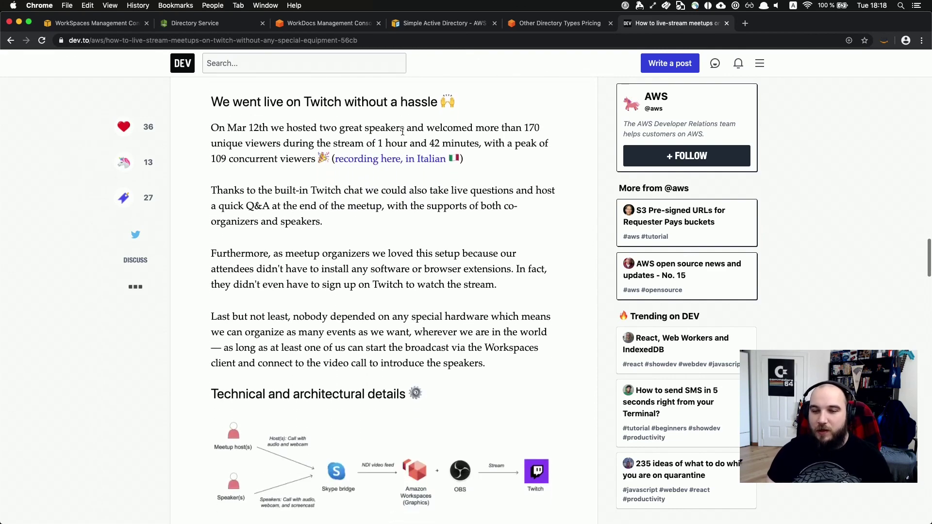
pyautogui.scroll(-2, 402, 132)
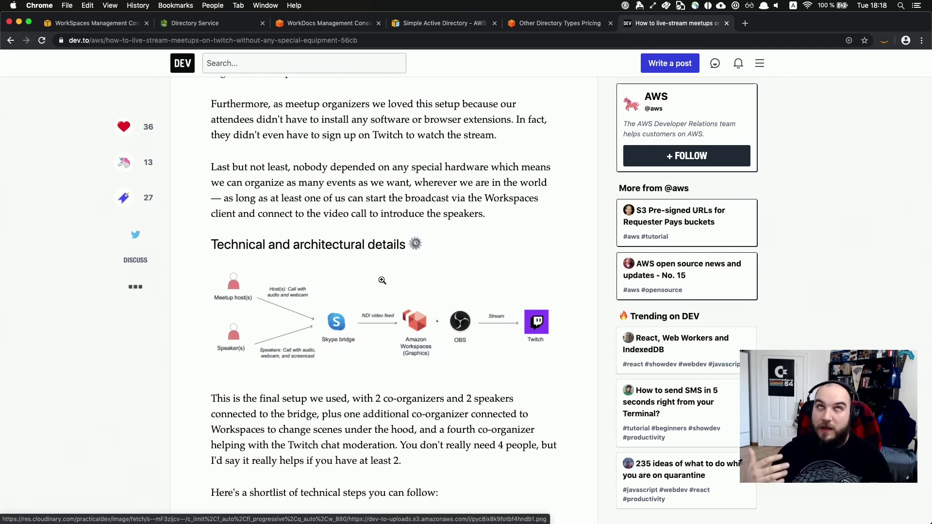
pyautogui.scroll(-1, 382, 281)
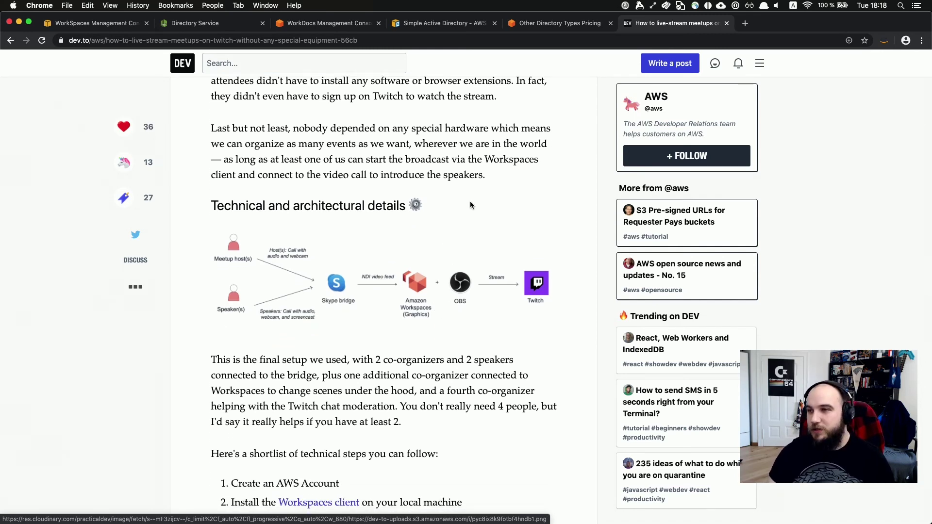
# Return to the WorkSpaces launch wizard and choose the Standard with Windows 10 bundle.
pyautogui.click(104, 24)
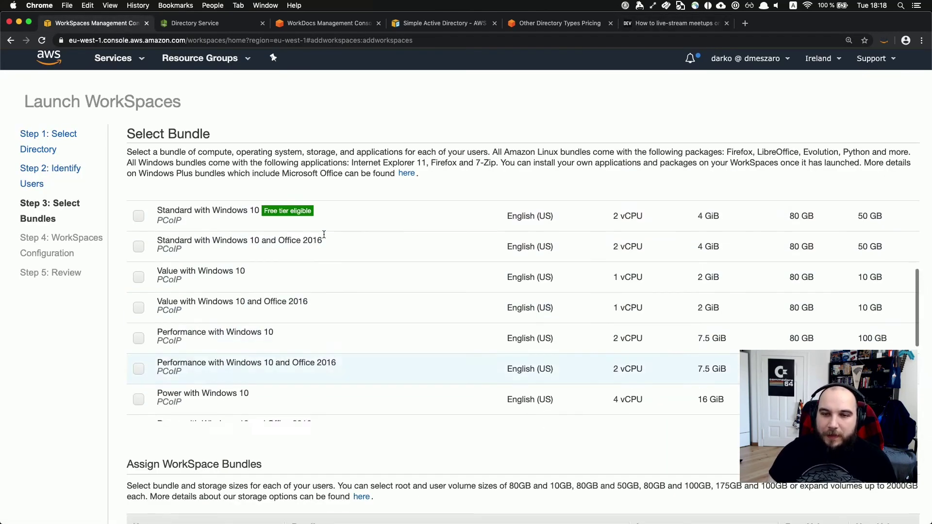
pyautogui.scroll(-3, 192, 309)
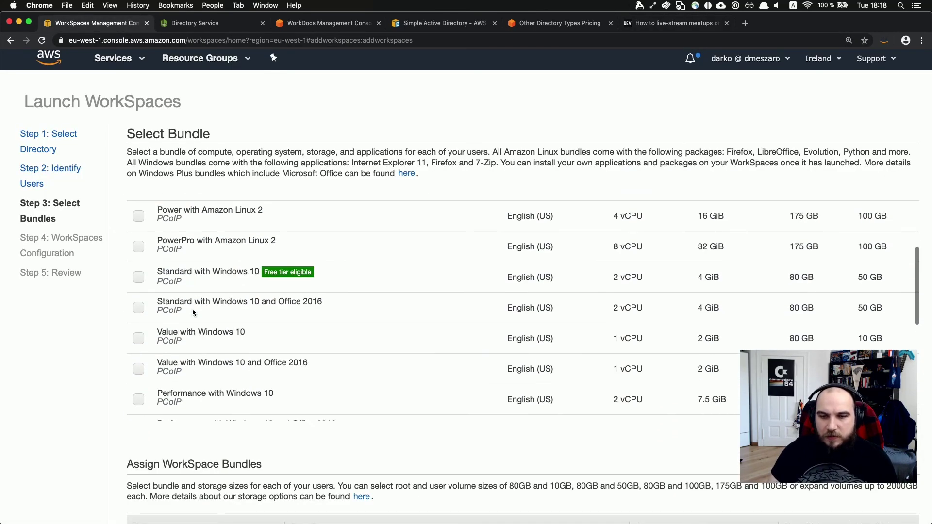
pyautogui.scroll(1, 192, 308)
pyautogui.click(139, 294)
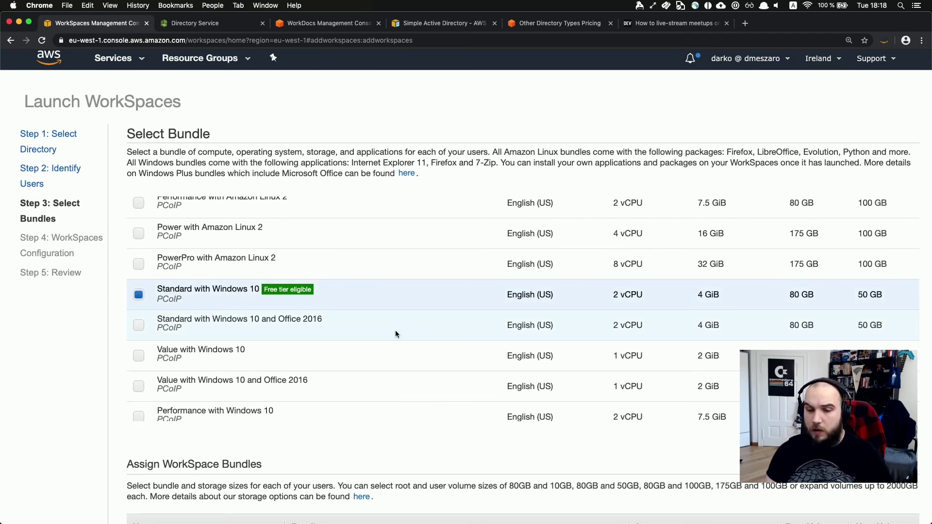
# Scroll the bundle list back to the top and open the PCoIP protocol filter dropdown.
pyautogui.scroll(-5, 515, 376)
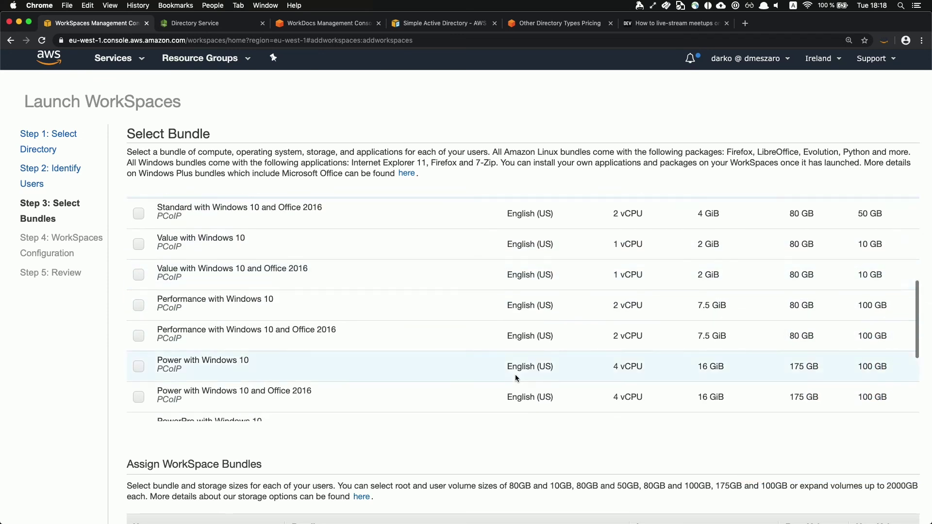
pyautogui.scroll(-5, 514, 379)
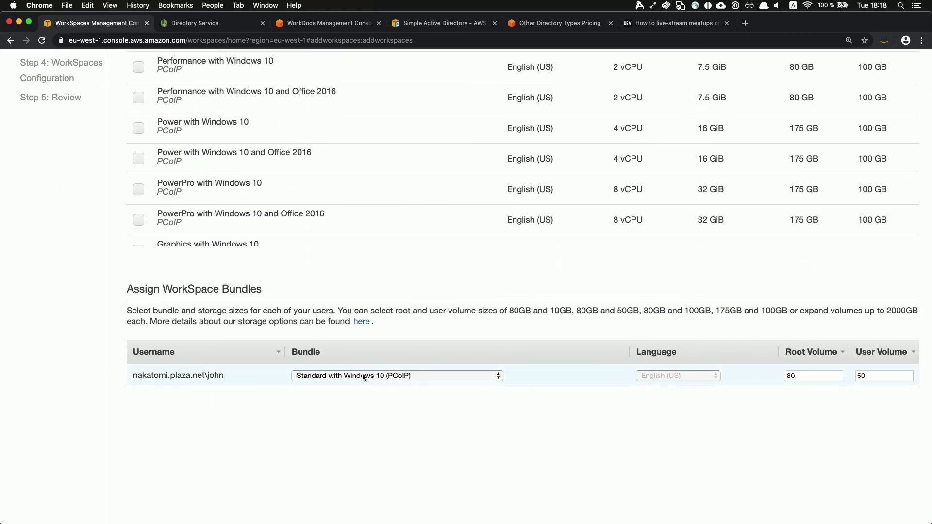
pyautogui.scroll(-4, 499, 391)
pyautogui.scroll(8, 504, 350)
pyautogui.scroll(-3, 463, 234)
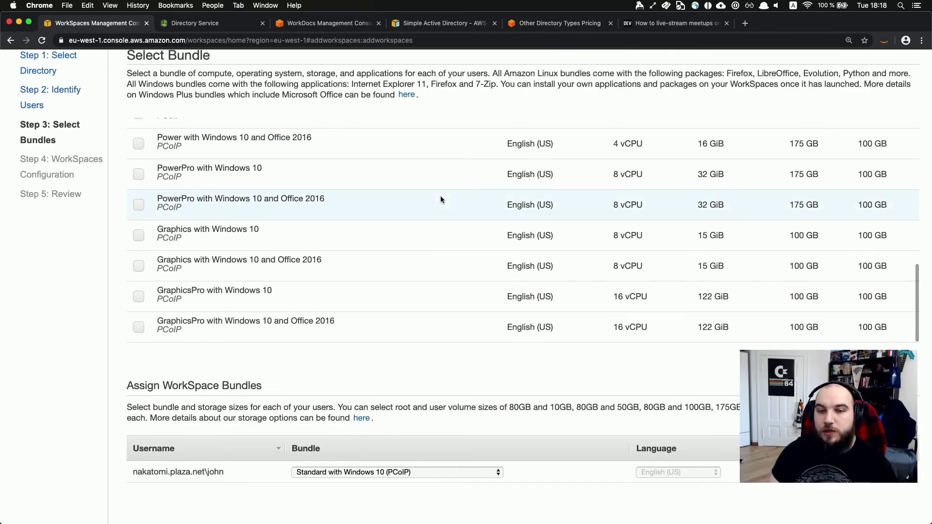
pyautogui.scroll(-5, 440, 196)
pyautogui.scroll(5, 408, 263)
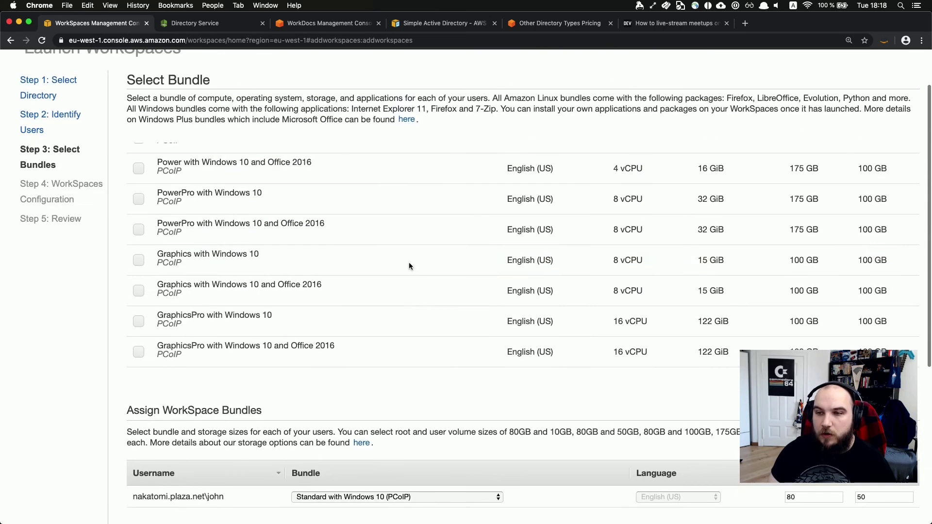
pyautogui.scroll(4, 347, 242)
pyautogui.scroll(4, 346, 240)
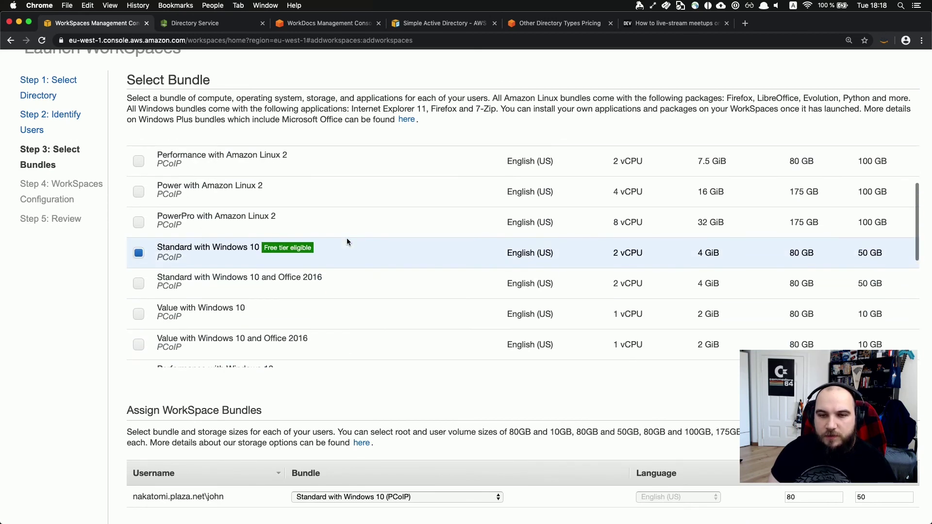
pyautogui.scroll(-10, 346, 241)
pyautogui.scroll(5, 347, 241)
pyautogui.scroll(1, 347, 241)
pyautogui.scroll(-5, 346, 241)
pyautogui.scroll(-3, 346, 242)
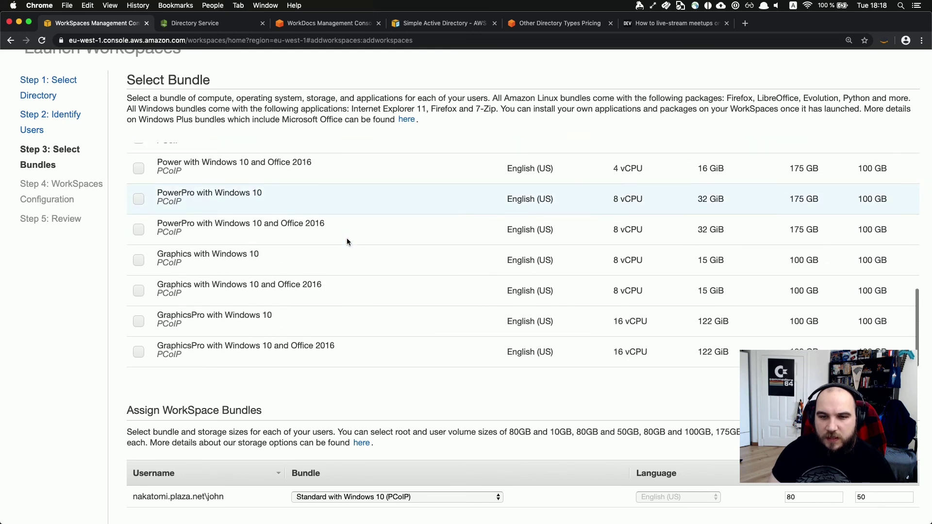
pyautogui.scroll(8, 347, 241)
pyautogui.scroll(6, 347, 241)
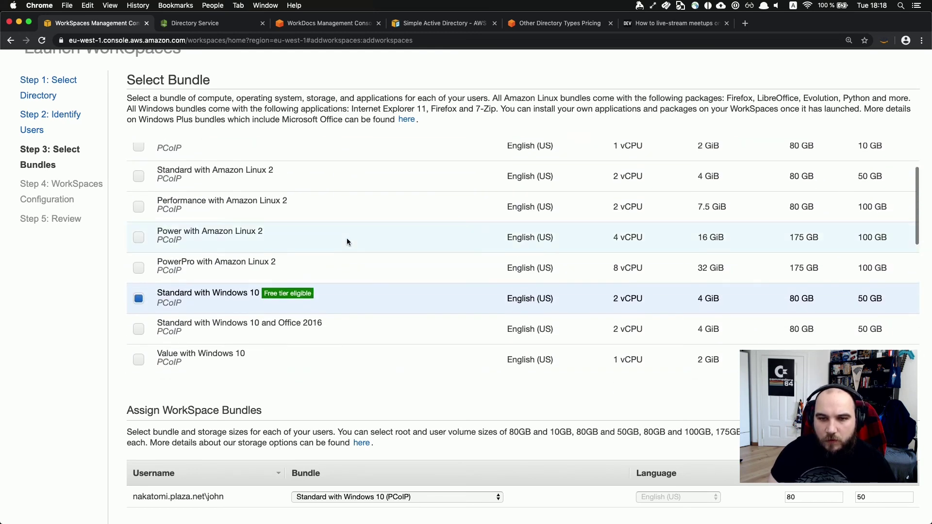
pyautogui.scroll(1, 346, 238)
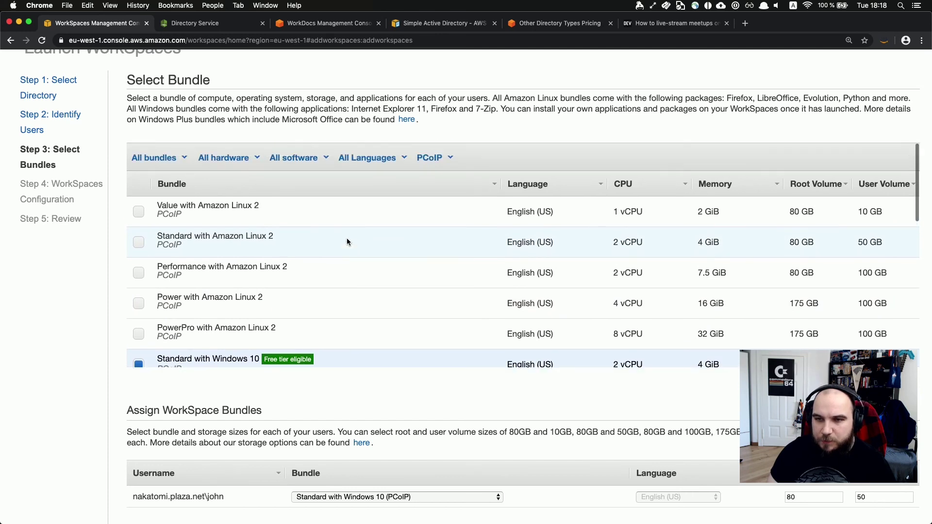
pyautogui.click(445, 157)
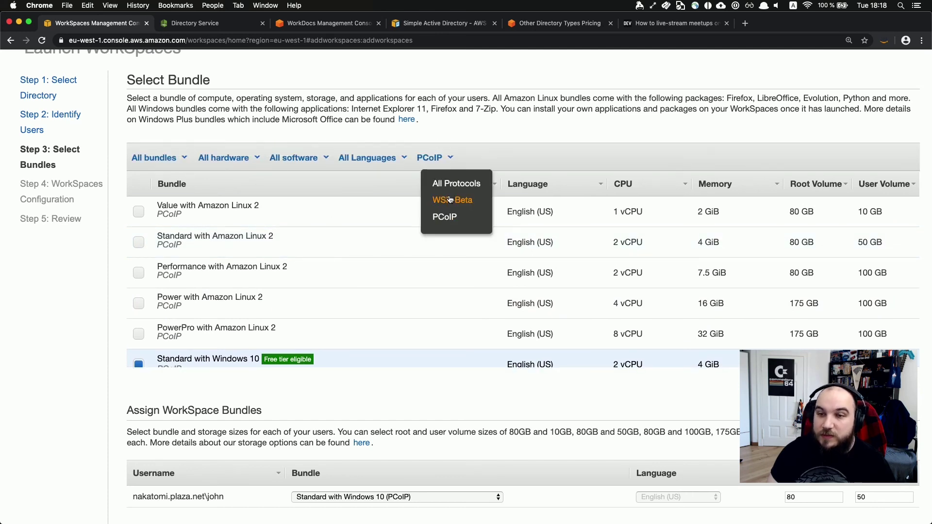
# Filter the bundles to WSP-Beta to preview them, then switch the filter back to PCoIP.
pyautogui.click(452, 199)
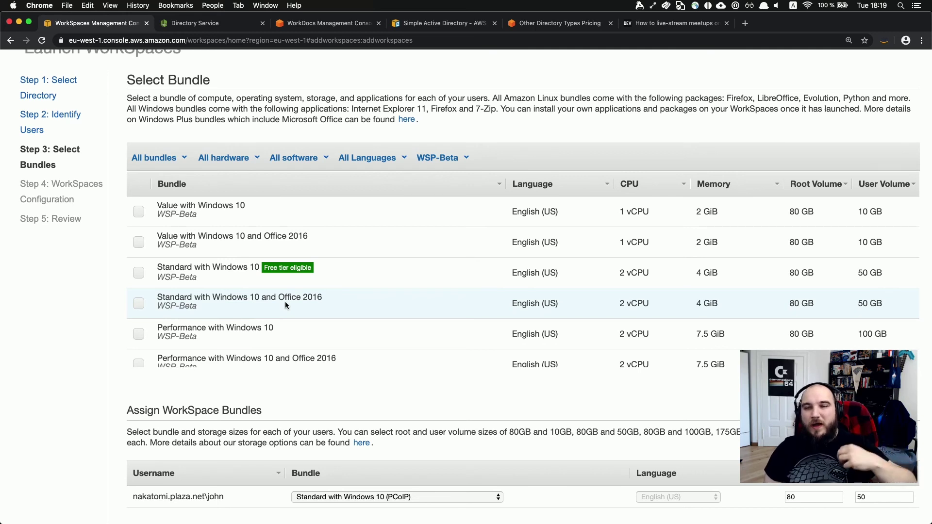
pyautogui.click(433, 162)
pyautogui.click(433, 214)
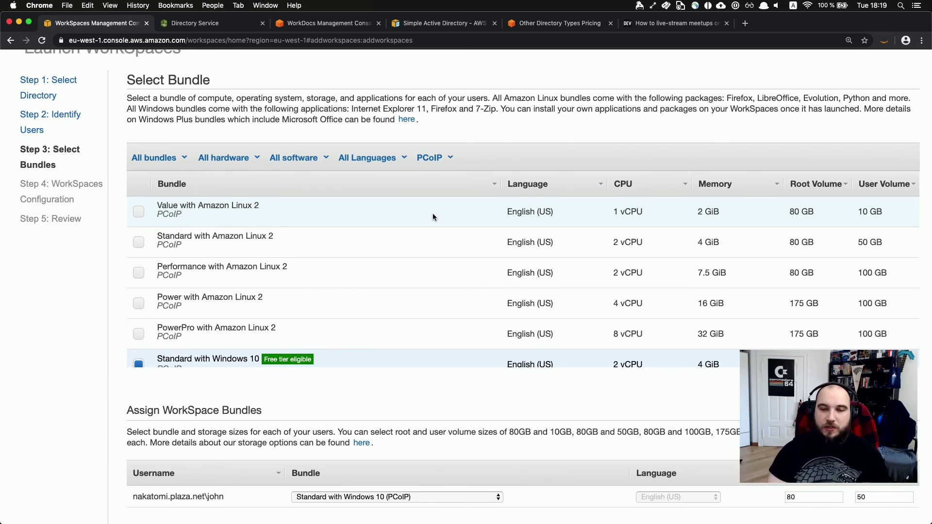
# Advance to Step 4: WorkSpaces Configuration and review AutoStop 1 hour with encryption off.
pyautogui.scroll(-2, 434, 217)
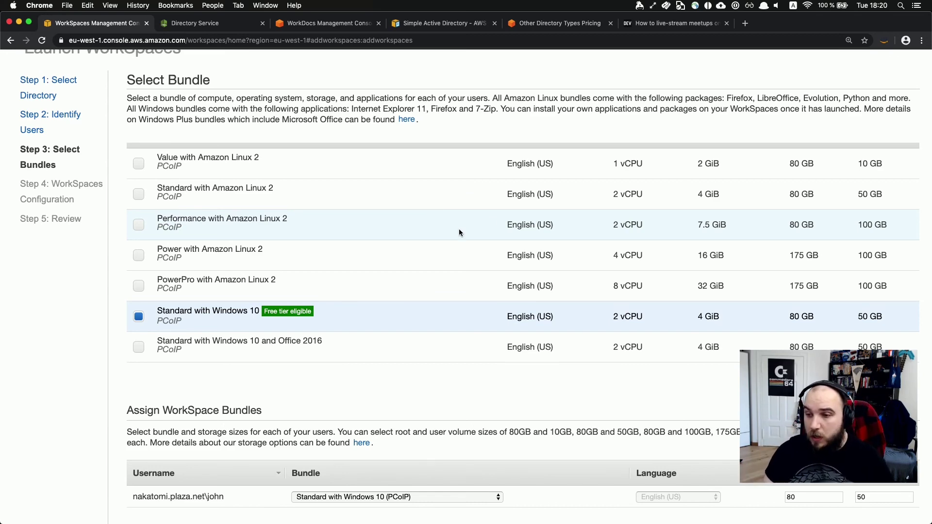
pyautogui.scroll(-10, 500, 261)
pyautogui.scroll(-5, 504, 272)
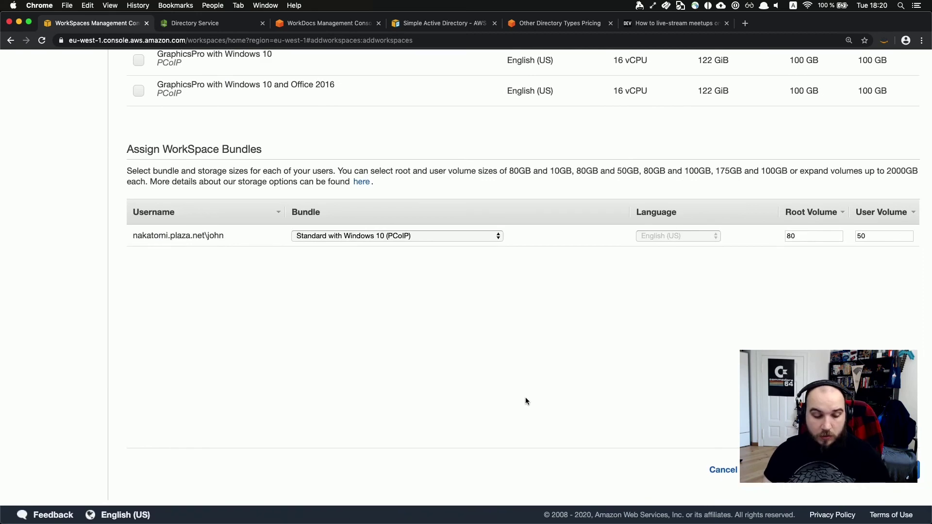
pyautogui.click(877, 469)
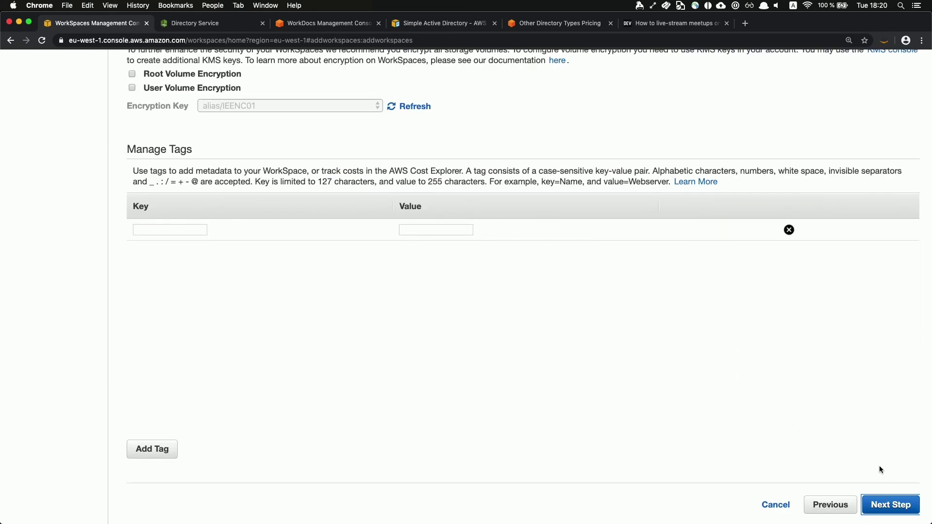
pyautogui.scroll(5, 878, 481)
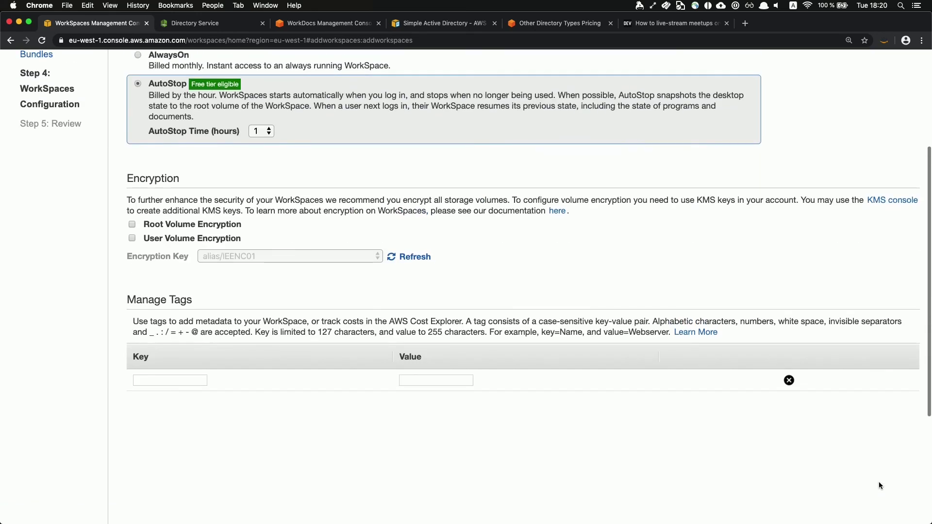
pyautogui.scroll(4, 629, 441)
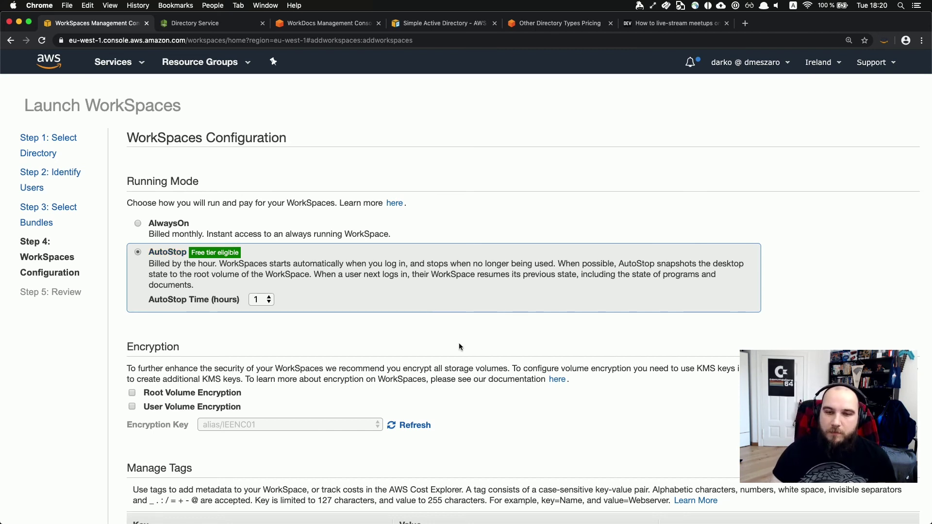
pyautogui.scroll(-5, 468, 357)
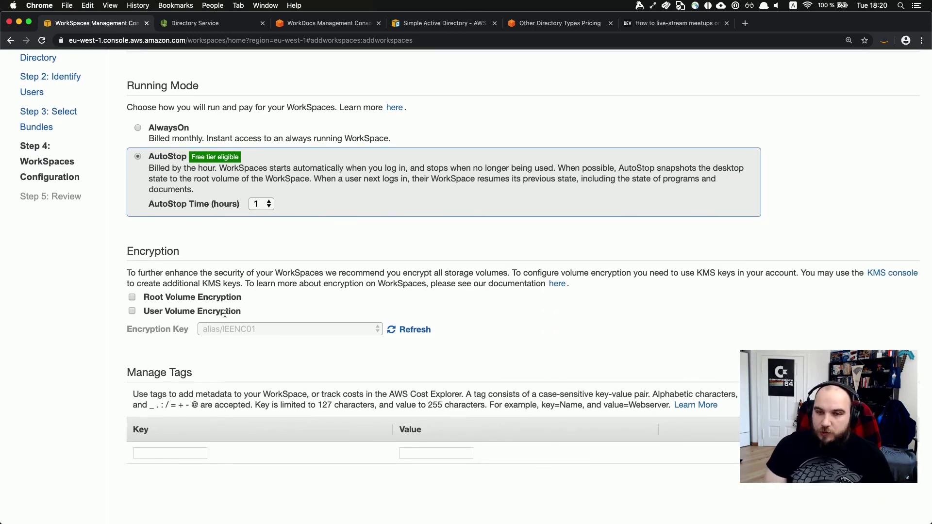
pyautogui.scroll(-5, 340, 342)
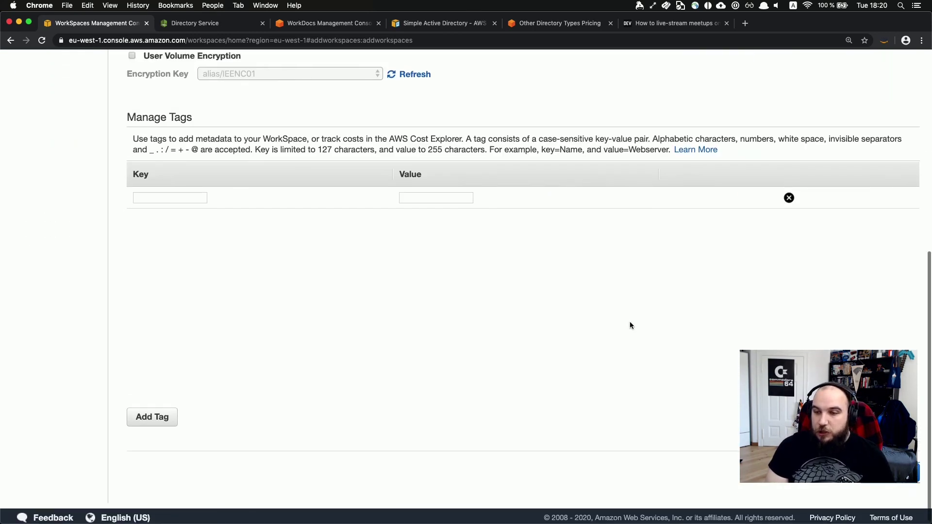
pyautogui.scroll(-2, 630, 324)
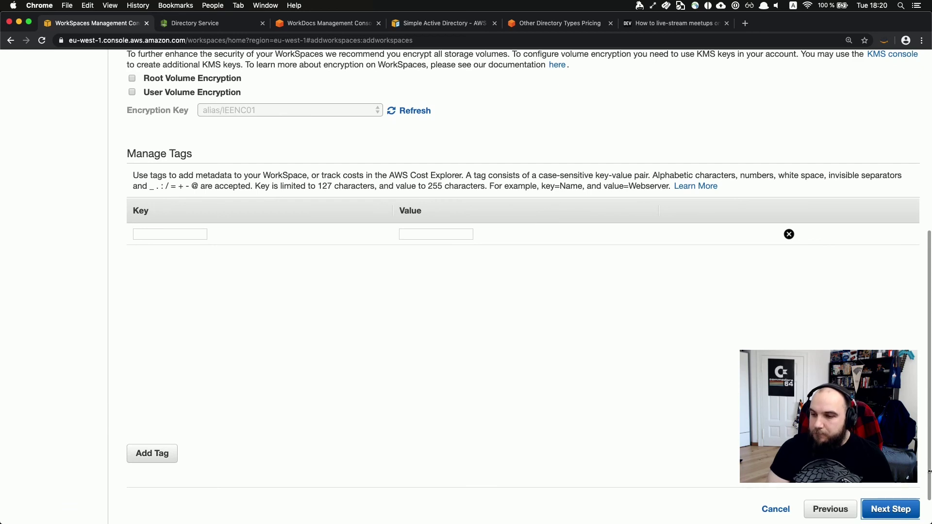
# Advance to Review & Launch for one Standard with Windows 10 WorkSpace, then cancel.
pyautogui.click(879, 503)
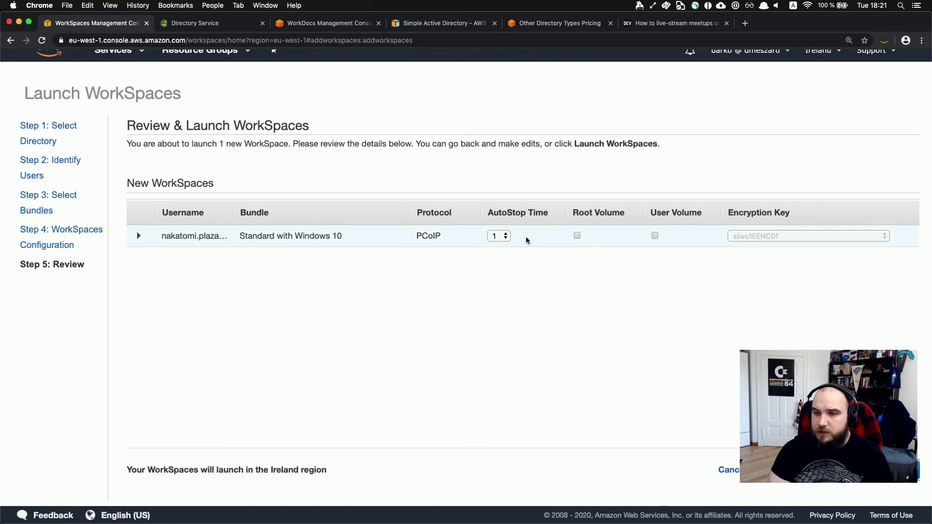
pyautogui.scroll(1, 886, 494)
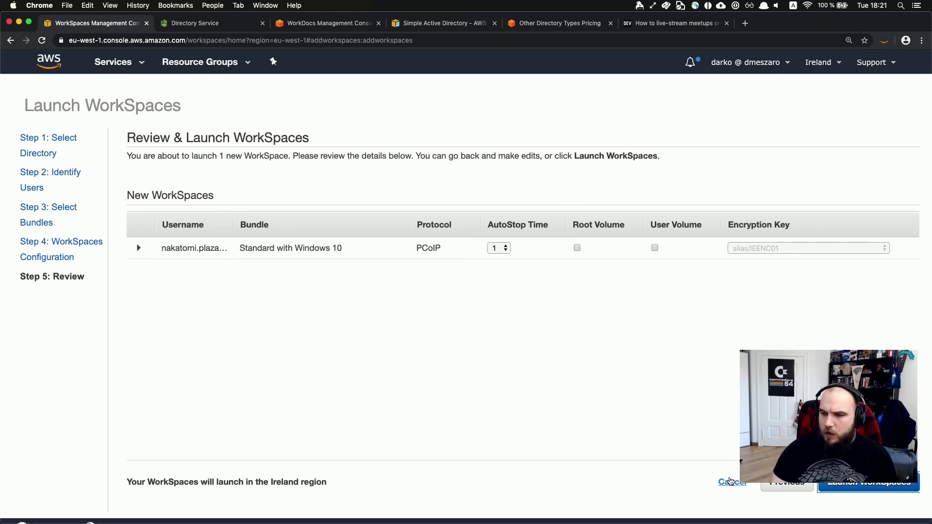
pyautogui.click(730, 481)
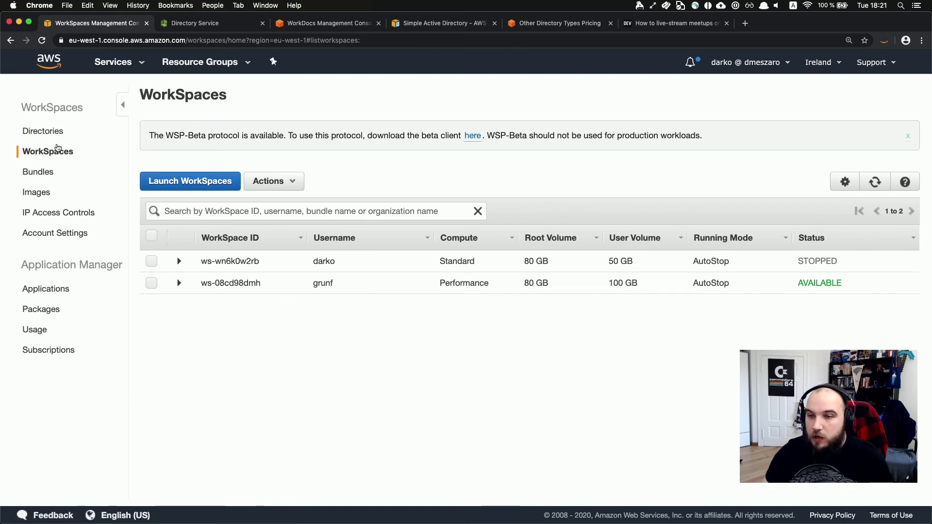
# Start the stopped Standard WorkSpace ws-wn6k0w2rb through Actions > Start WorkSpaces.
pyautogui.click(176, 261)
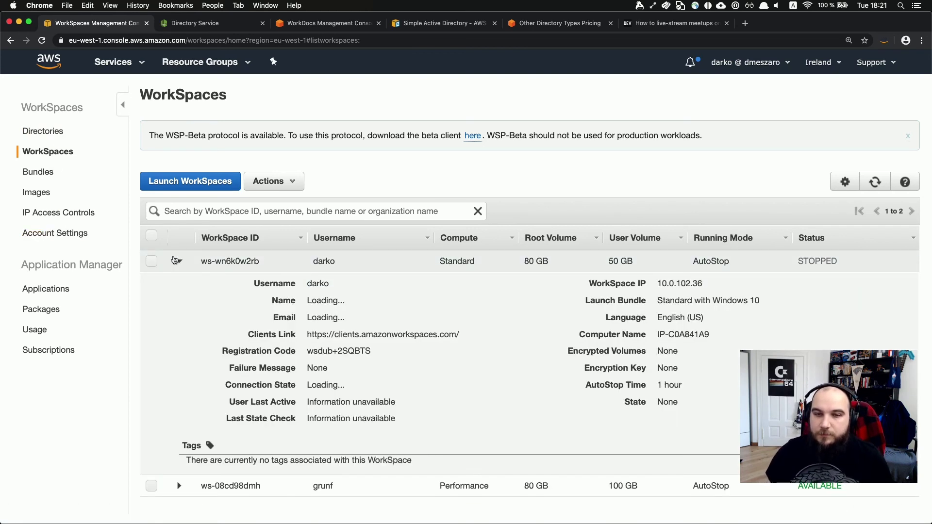
pyautogui.click(148, 261)
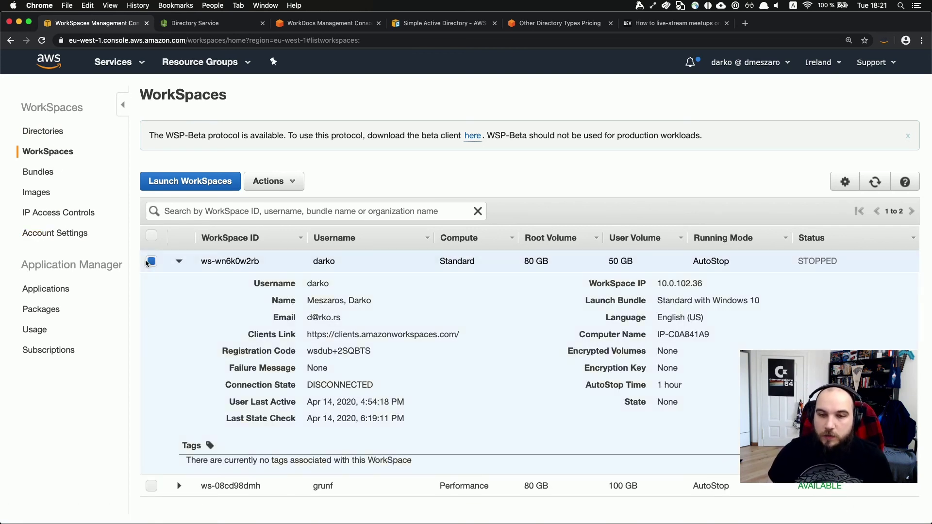
pyautogui.click(271, 192)
pyautogui.click(299, 261)
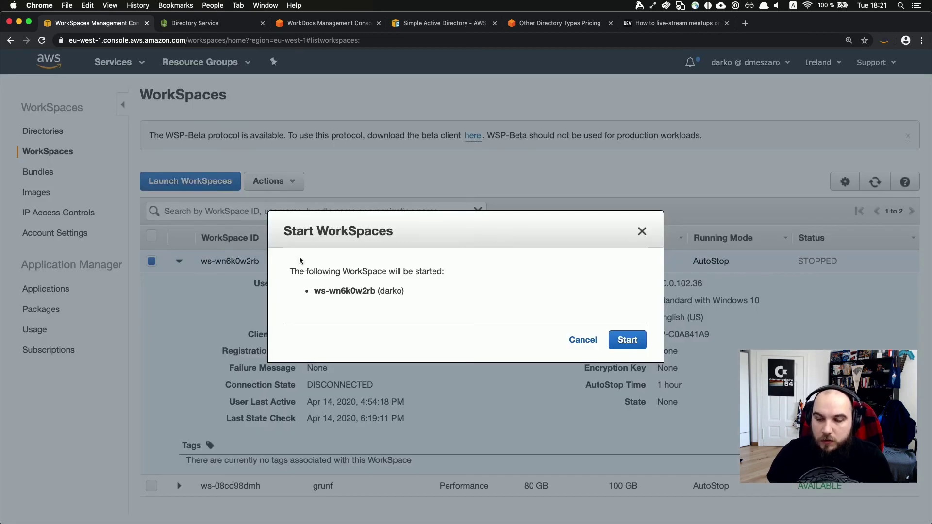
pyautogui.click(634, 344)
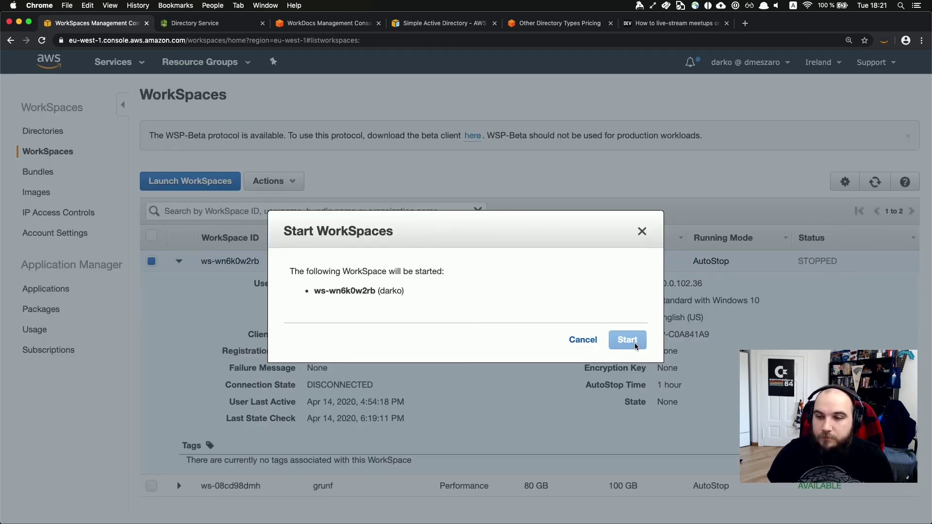
pyautogui.scroll(-3, 533, 401)
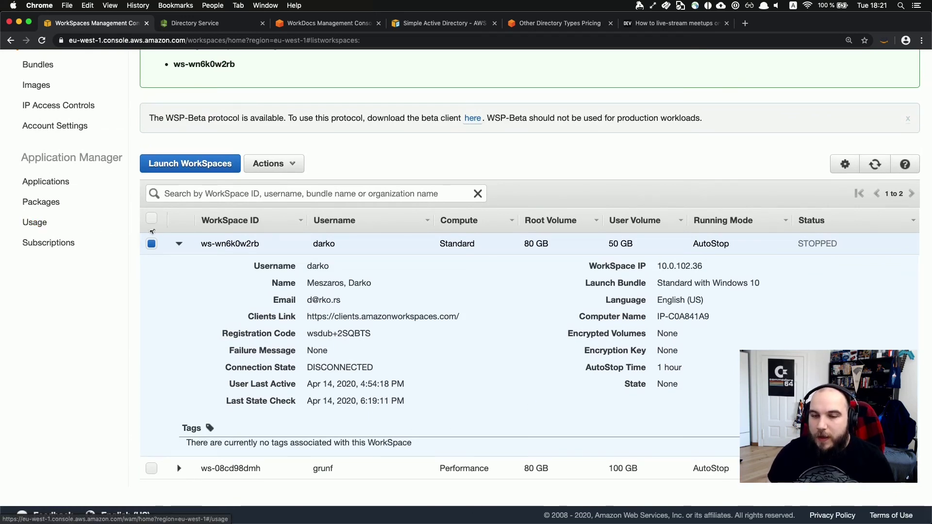
pyautogui.click(179, 243)
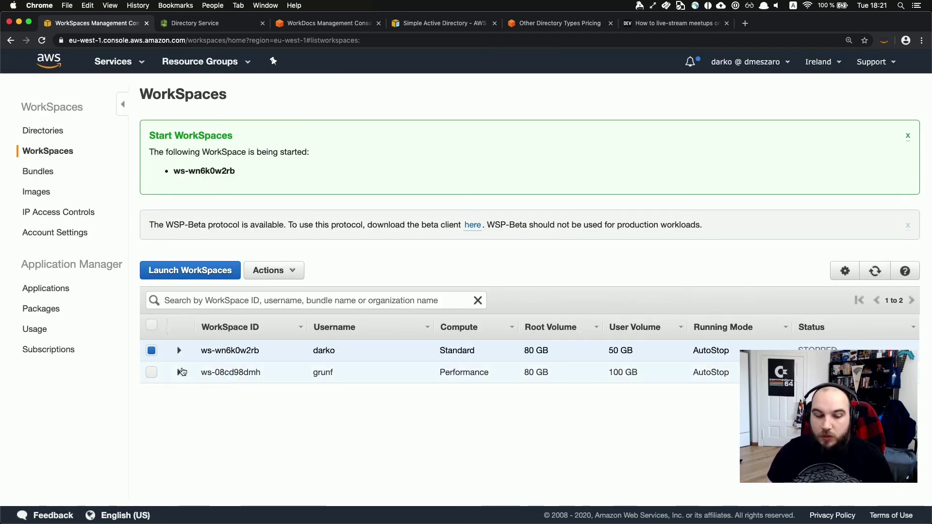
# Expand Performance WorkSpace ws-08cd98dmh's details and highlight its bundle line and registration code.
pyautogui.click(179, 372)
pyautogui.scroll(-3, 181, 368)
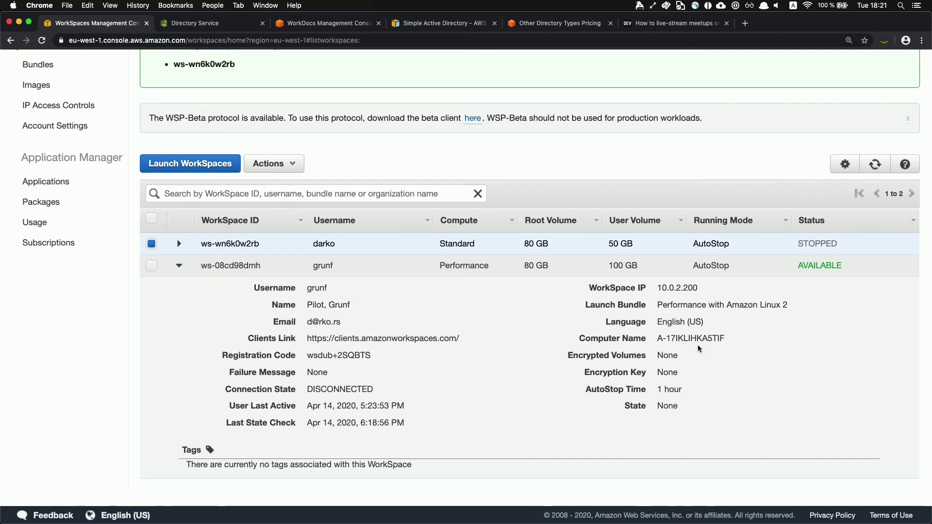
pyautogui.tripleClick(699, 311)
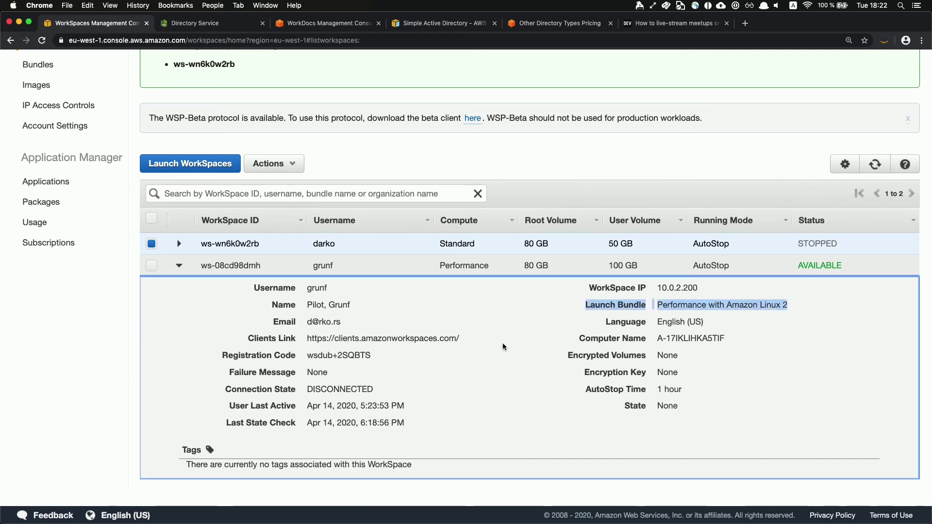
pyautogui.click(476, 341)
pyautogui.moveTo(371, 356); pyautogui.dragTo(308, 354)
pyautogui.press('super+c')
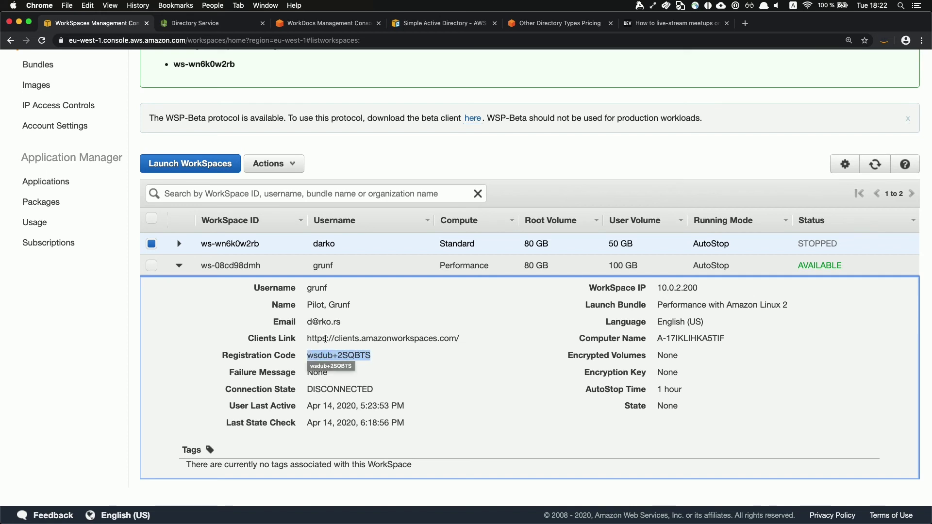
pyautogui.doubleClick(326, 339)
pyautogui.click(326, 339)
# Open the WorkSpace's Clients Link URL in a new browser tab.
pyautogui.click(327, 339)
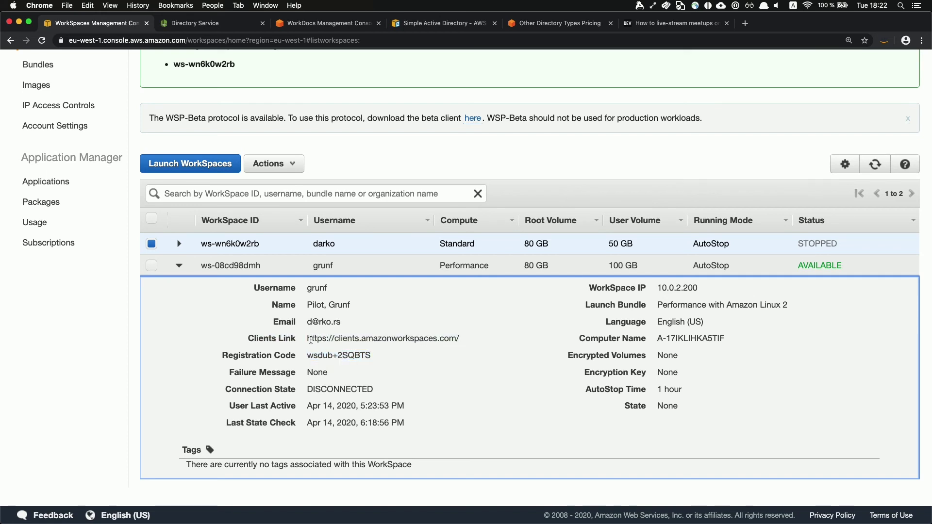
pyautogui.moveTo(306, 340); pyautogui.dragTo(459, 338)
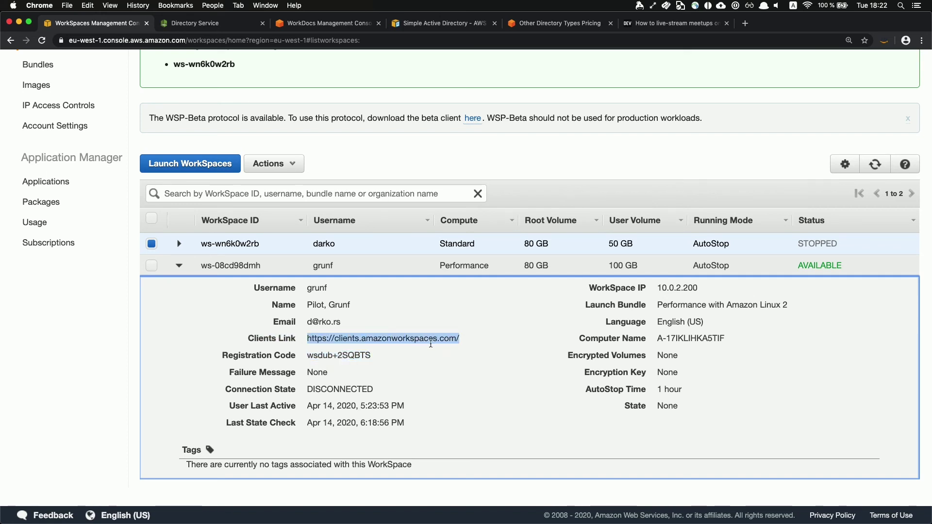
pyautogui.rightClick(430, 342)
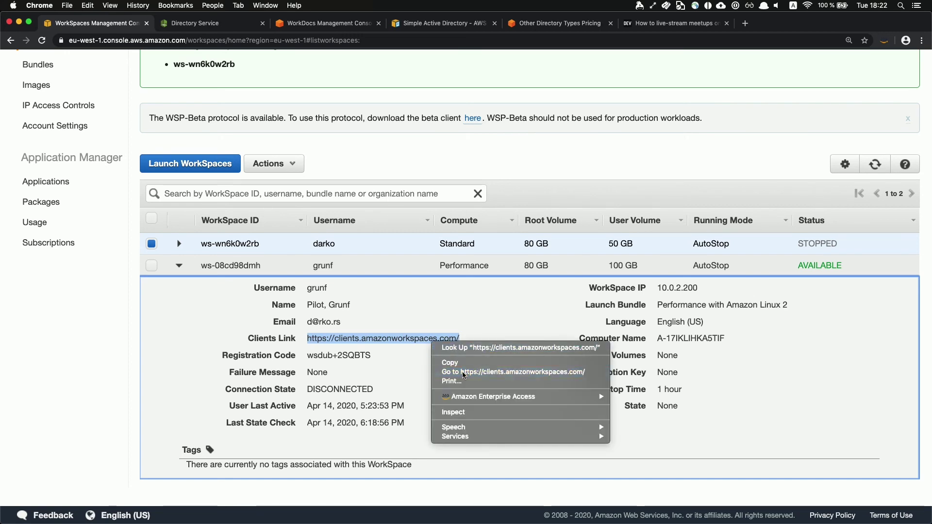
pyautogui.click(598, 371)
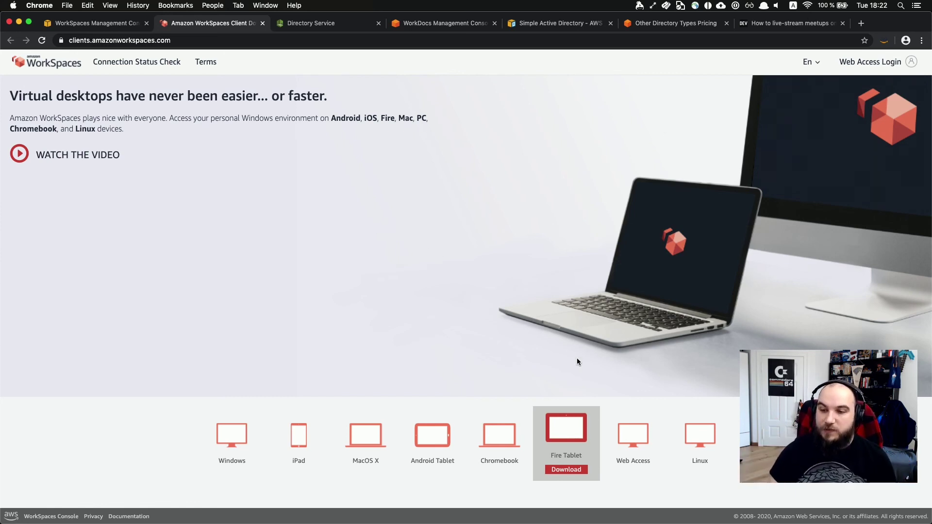
# Look over the client downloads, then launch WorkSpaces.app from Alfred by searching 'wor'.
pyautogui.moveTo(611, 433)
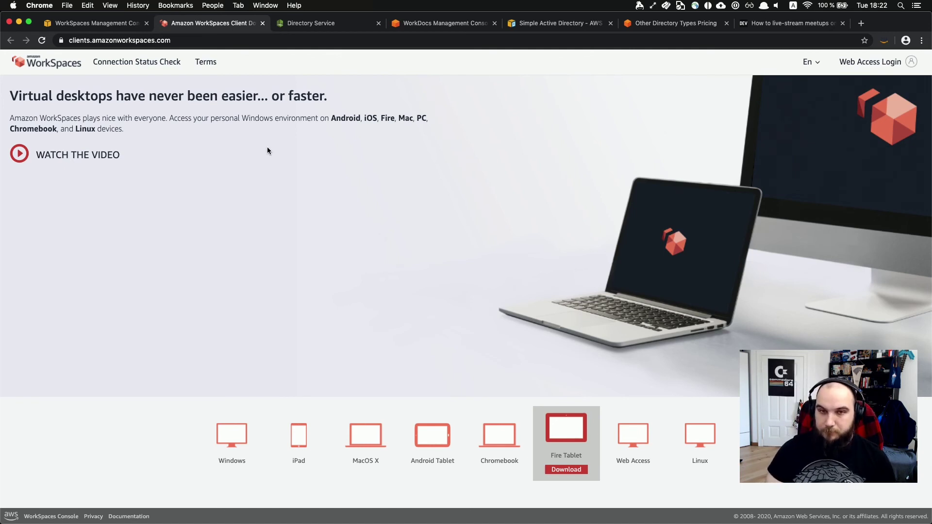
pyautogui.moveTo(336, 448)
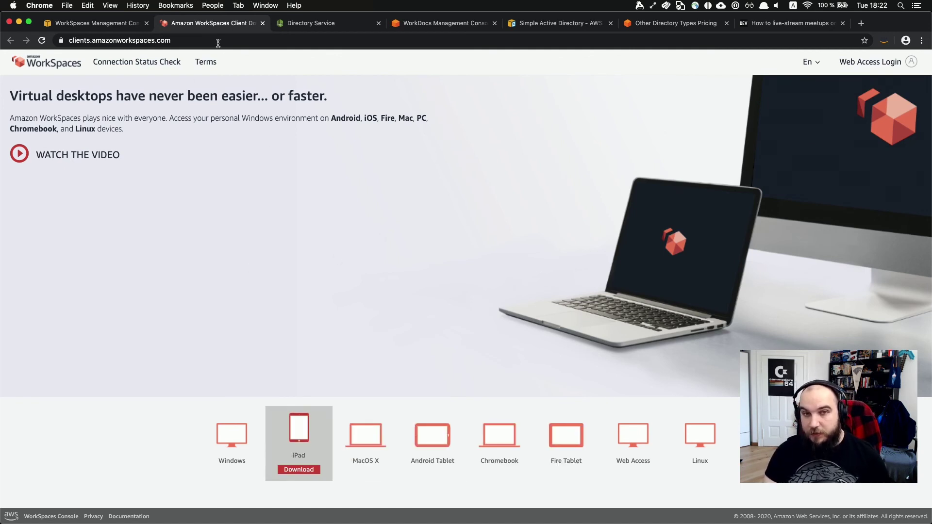
pyautogui.hotkey('alt', 'space')
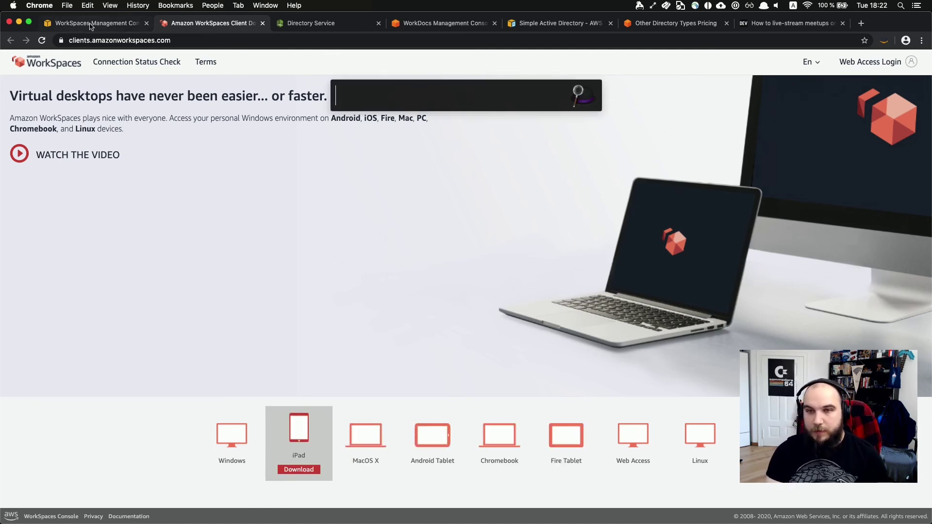
pyautogui.write('wor')
pyautogui.press('Return')
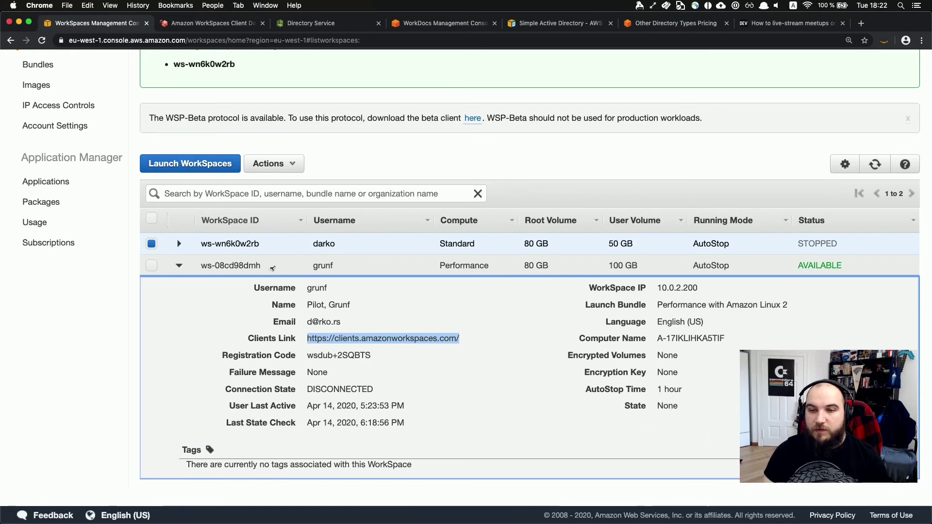
# Select and copy the WorkSpace's registration code from the console details.
pyautogui.tripleClick(330, 354)
pyautogui.click(392, 356)
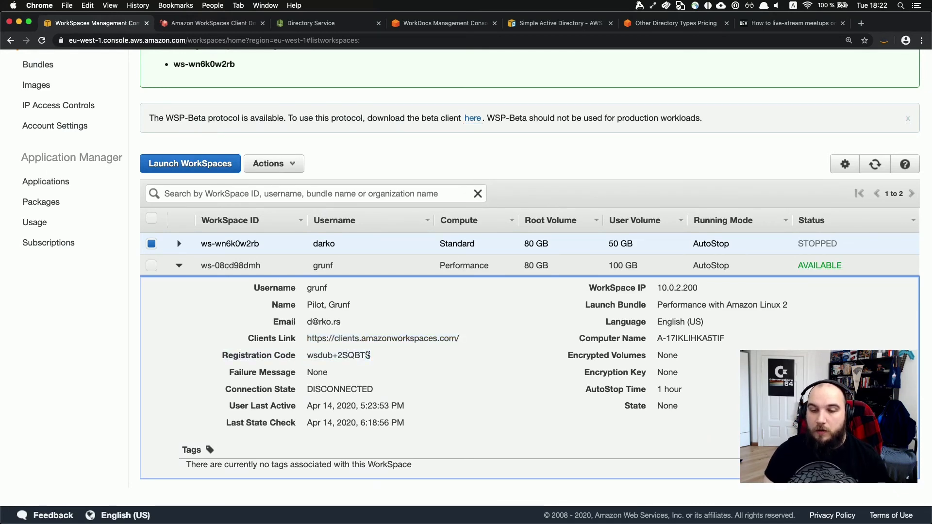
pyautogui.moveTo(308, 355)
pyautogui.mouseDown()
pyautogui.moveTo(355, 358)
pyautogui.moveTo(320, 357)
pyautogui.mouseUp()
pyautogui.click(357, 358)
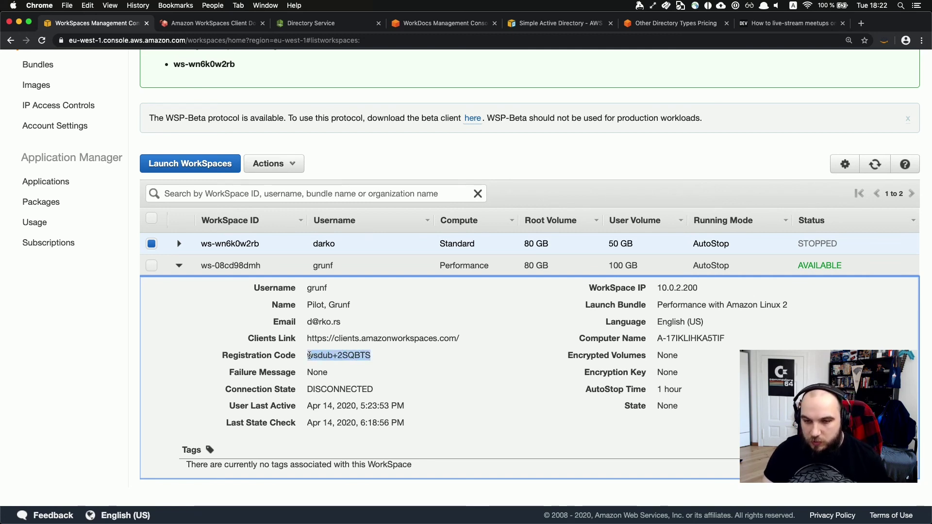
# Register the WorkSpaces client with the pasted registration code and move its login window aside.
pyautogui.press('super+Tab')
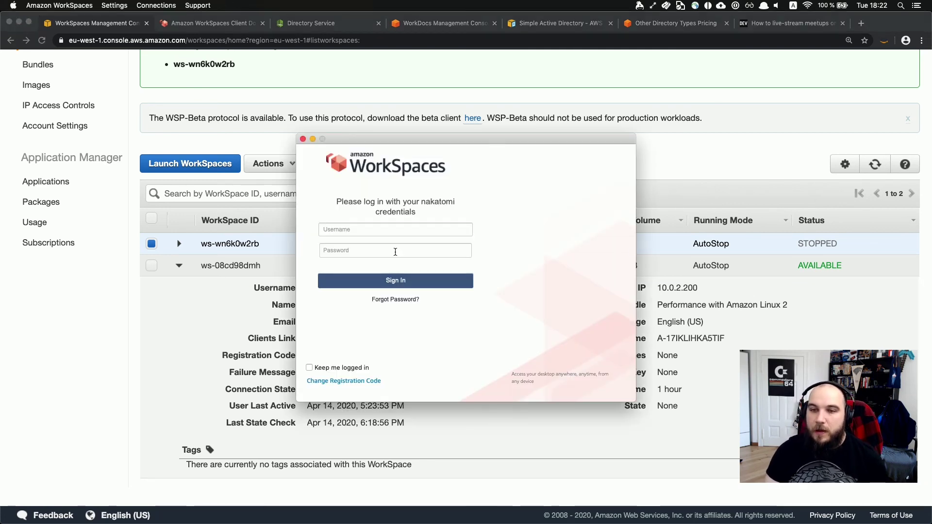
pyautogui.click(345, 382)
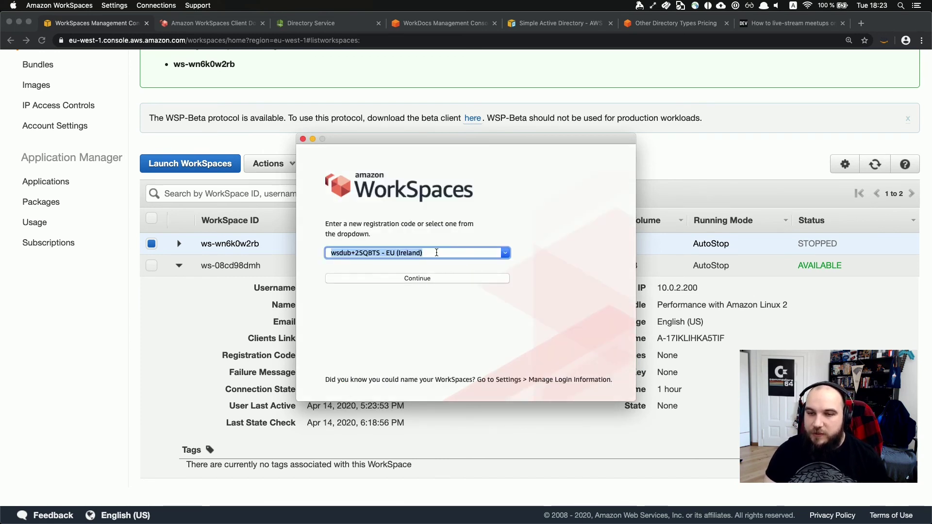
pyautogui.press('super+v')
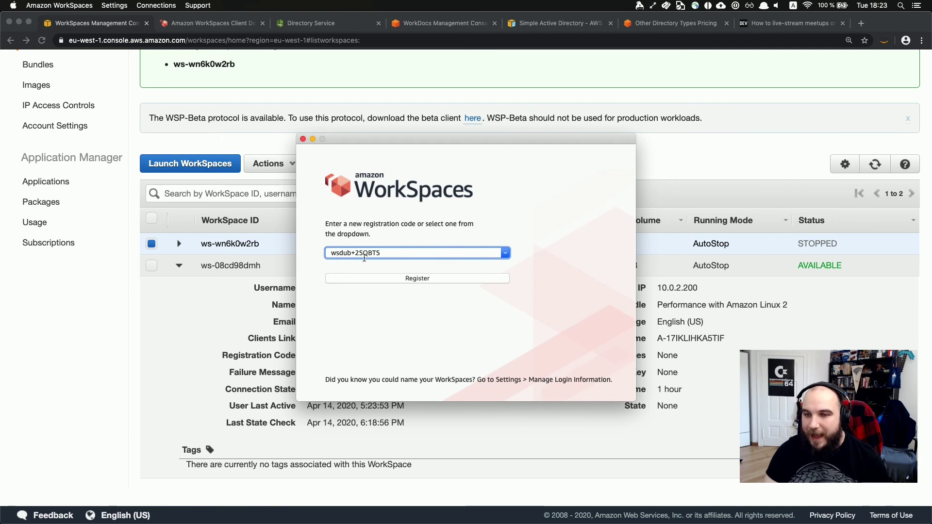
pyautogui.click(435, 281)
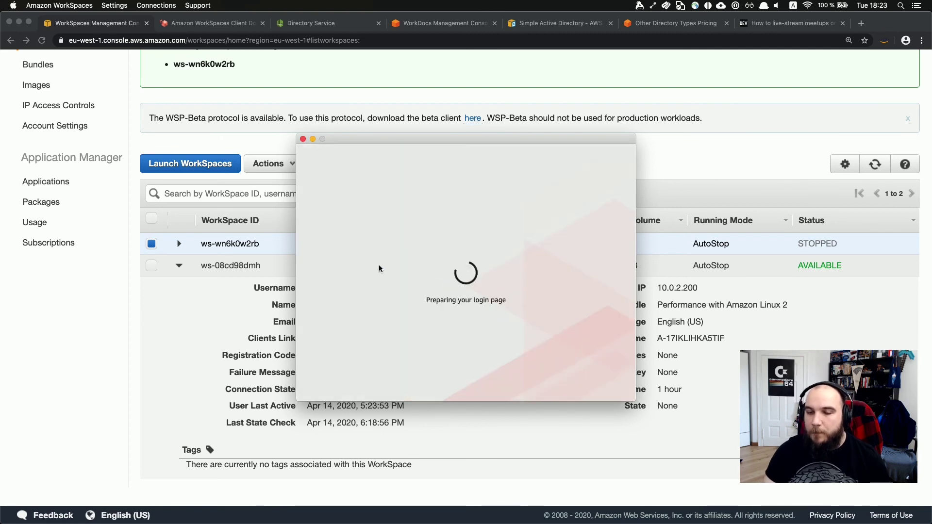
pyautogui.moveTo(383, 140); pyautogui.dragTo(517, 143)
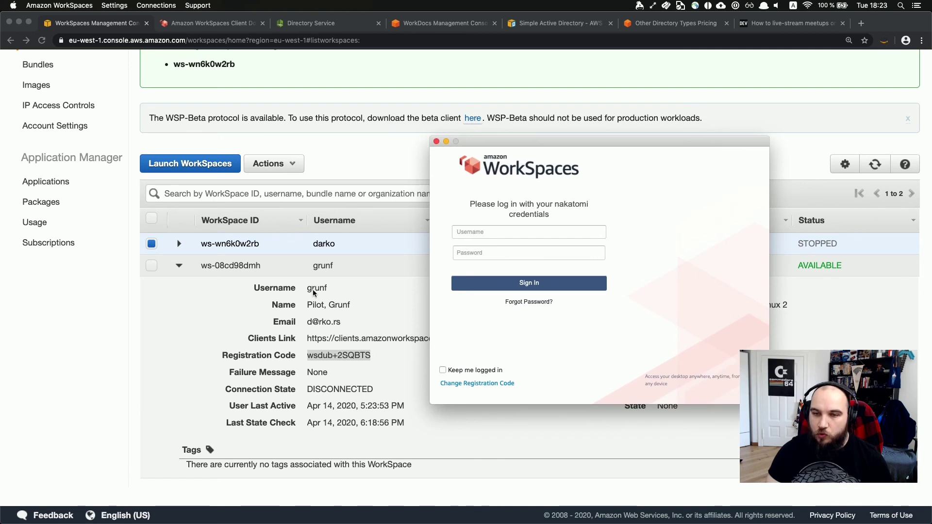
# Sign in with the WorkSpace username and password, then enlarge and reposition the desktop window.
pyautogui.click(472, 233)
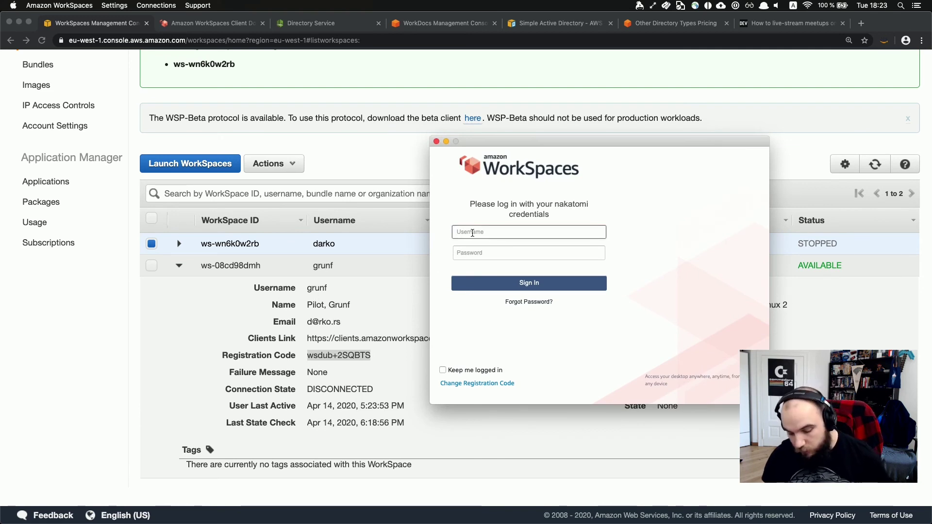
pyautogui.press('Tab')
pyautogui.write('•')
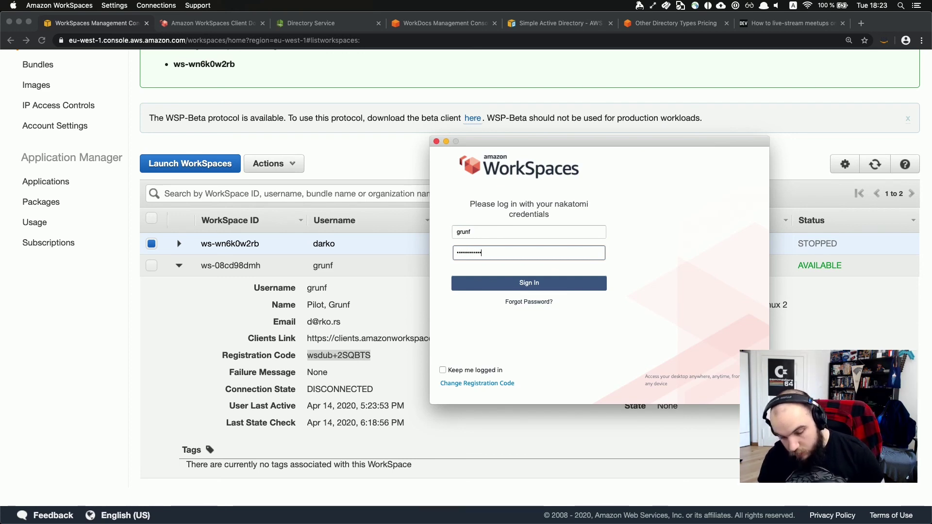
pyautogui.click(484, 283)
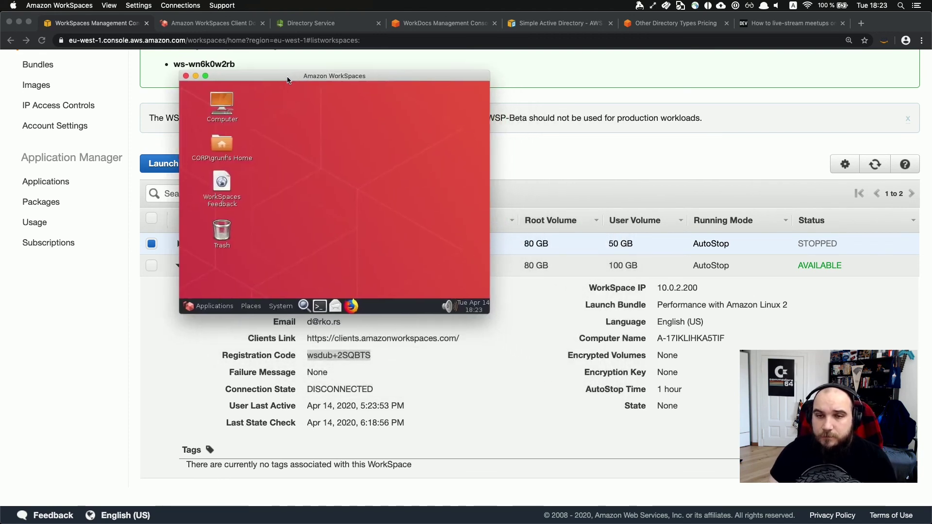
pyautogui.moveTo(490, 314); pyautogui.dragTo(878, 487)
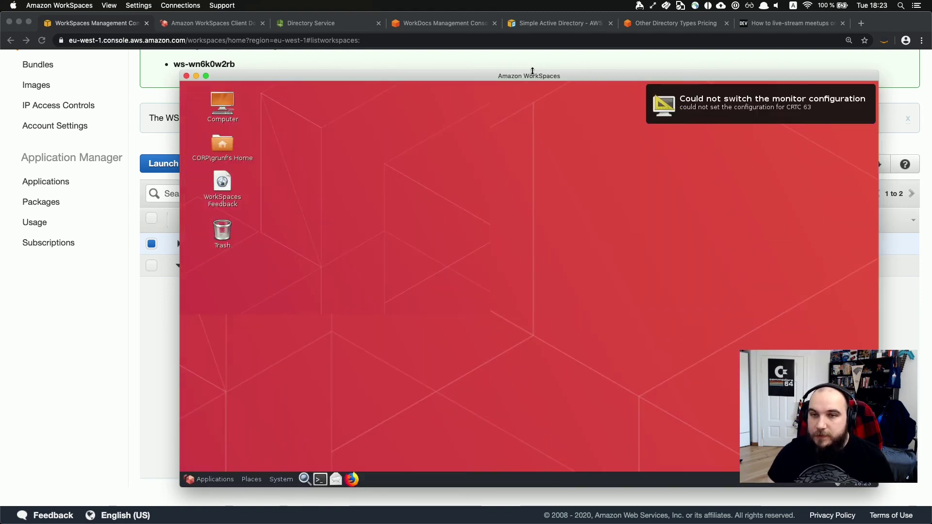
pyautogui.moveTo(530, 73); pyautogui.dragTo(343, 51)
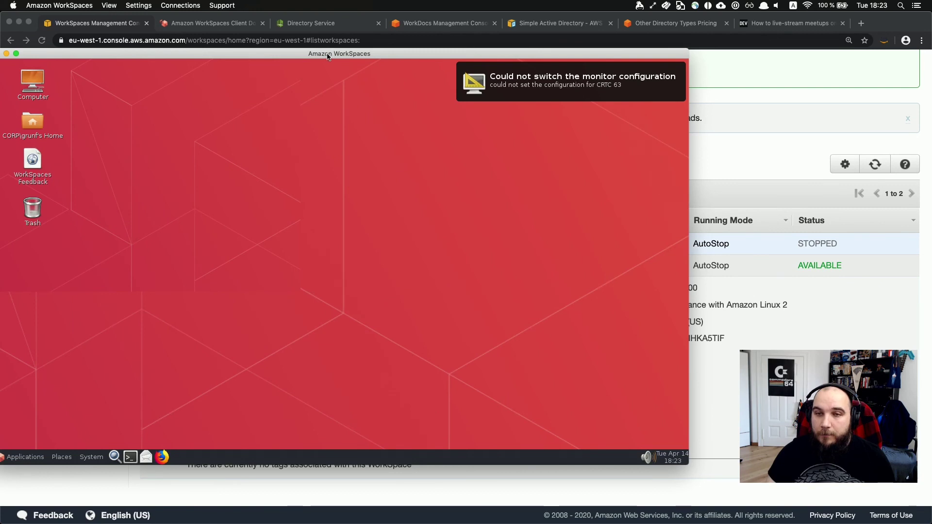
# Open a maximized terminal with enlarged text and run whoami to show the current user.
pyautogui.moveTo(325, 56); pyautogui.dragTo(388, 58)
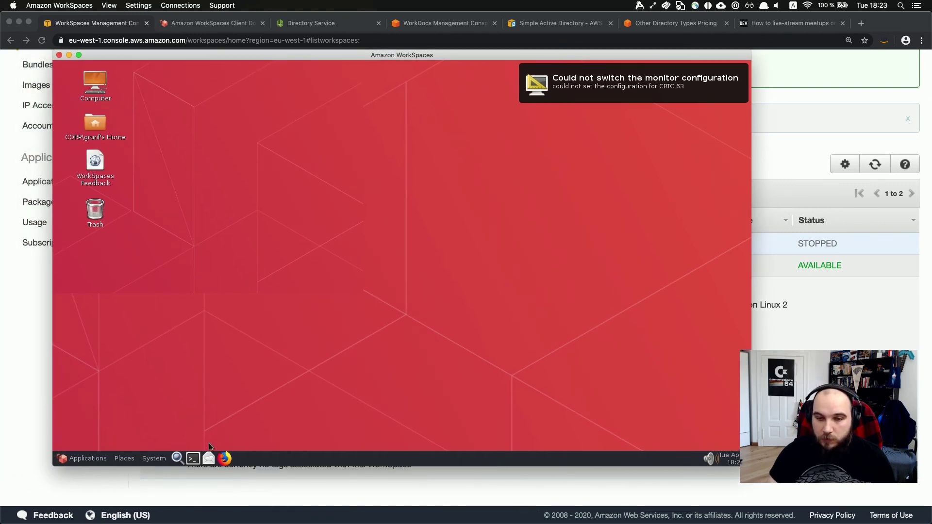
pyautogui.click(193, 459)
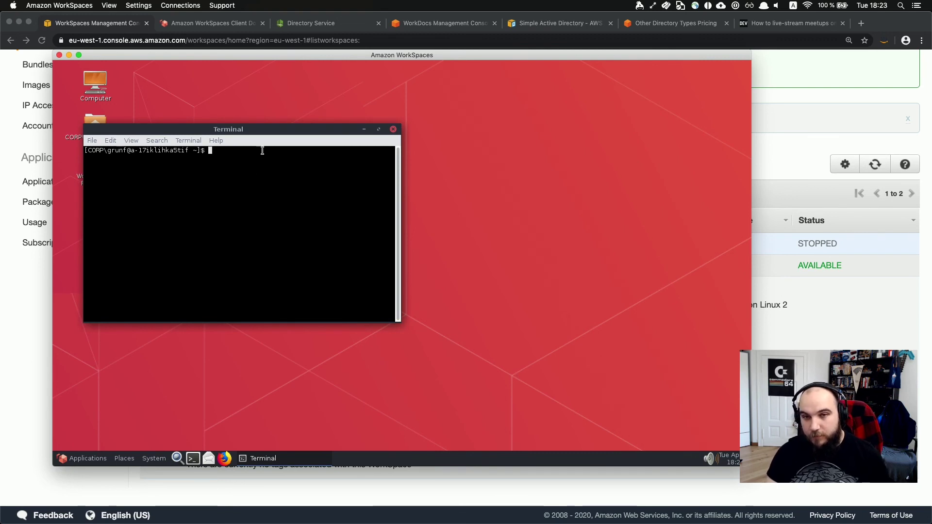
pyautogui.doubleClick(266, 133)
pyautogui.write('=')
pyautogui.hotkey('ctrl', 'shift', '+')
pyautogui.press('BackSpace')
pyautogui.write('whoami')
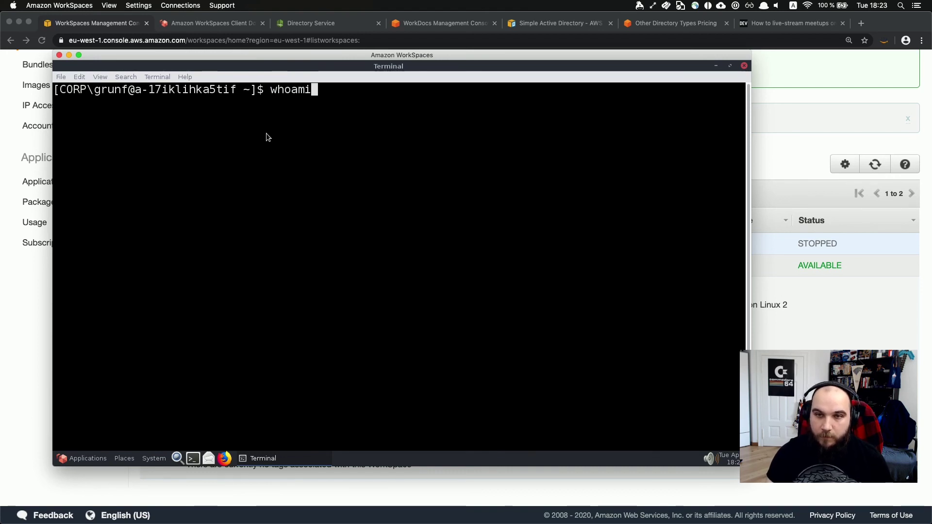
pyautogui.press('Return')
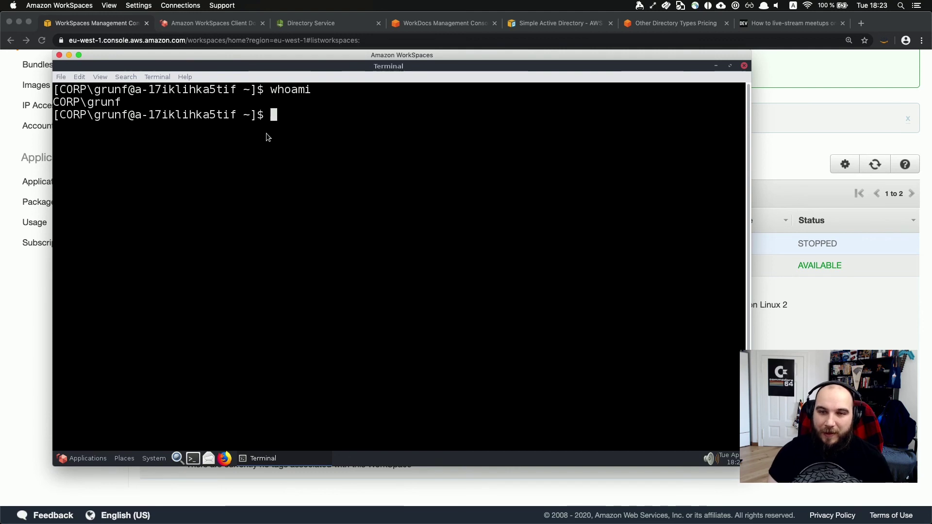
# Run htop, free -m (7874 MB) and cat /proc/cpuinfo to inspect memory and Xeon CPUs.
pyautogui.press('Return')
pyautogui.press('Return')
pyautogui.press('Return')
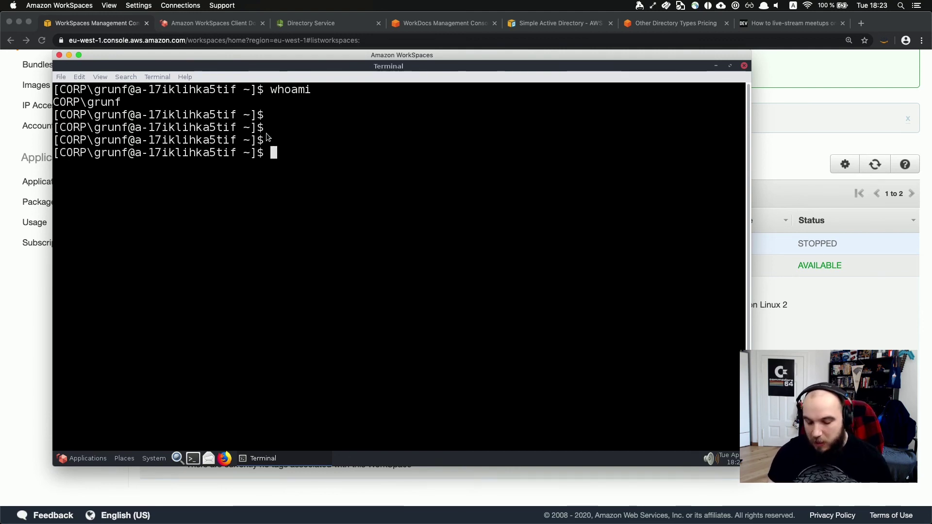
pyautogui.write('htop')
pyautogui.press('Return')
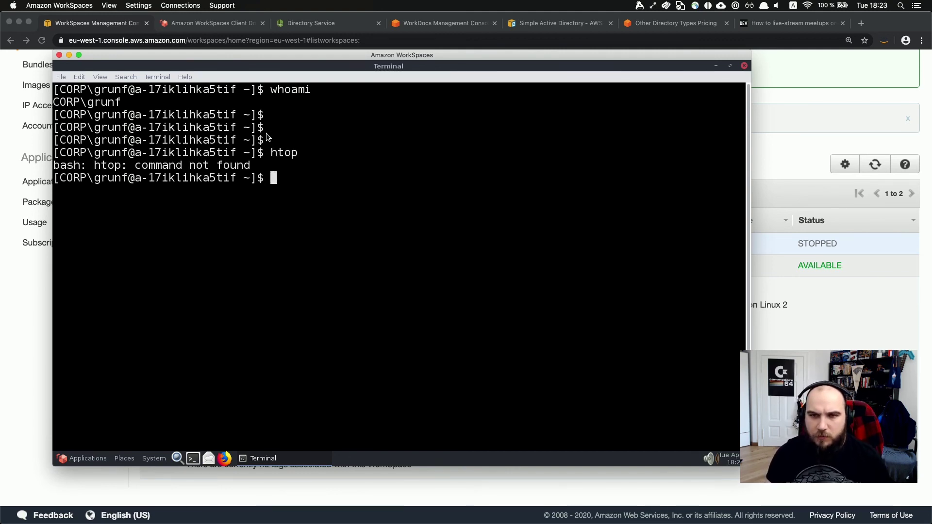
pyautogui.write('f')
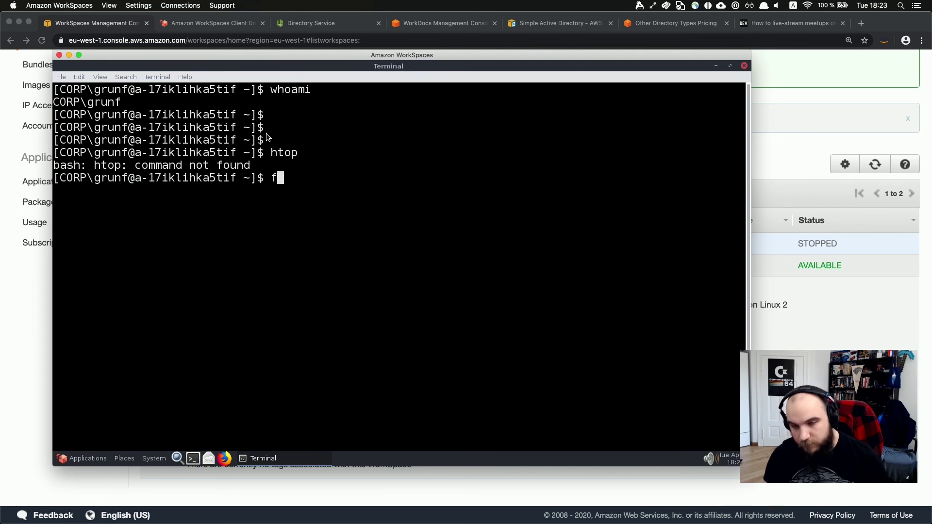
pyautogui.write('ree -m')
pyautogui.press('Return')
pyautogui.write('cat /proc/')
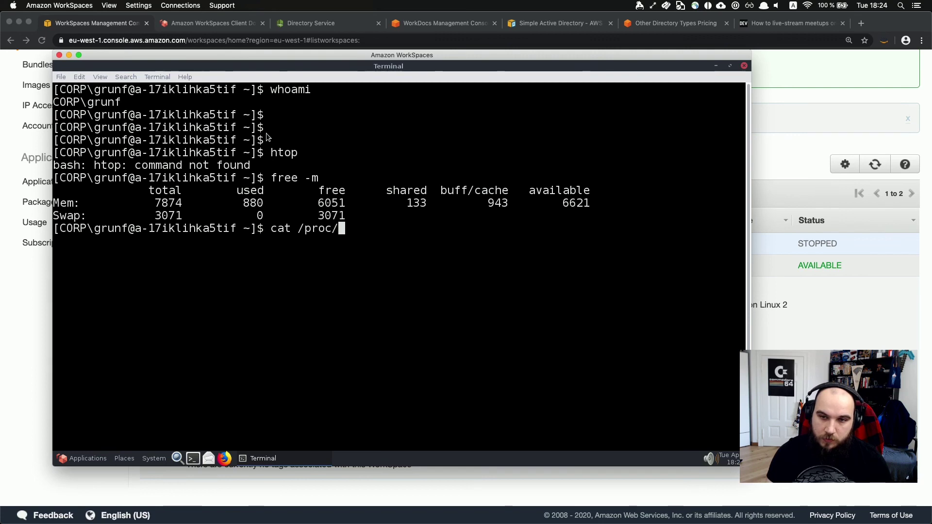
pyautogui.press('BackSpace')
pyautogui.write('c/')
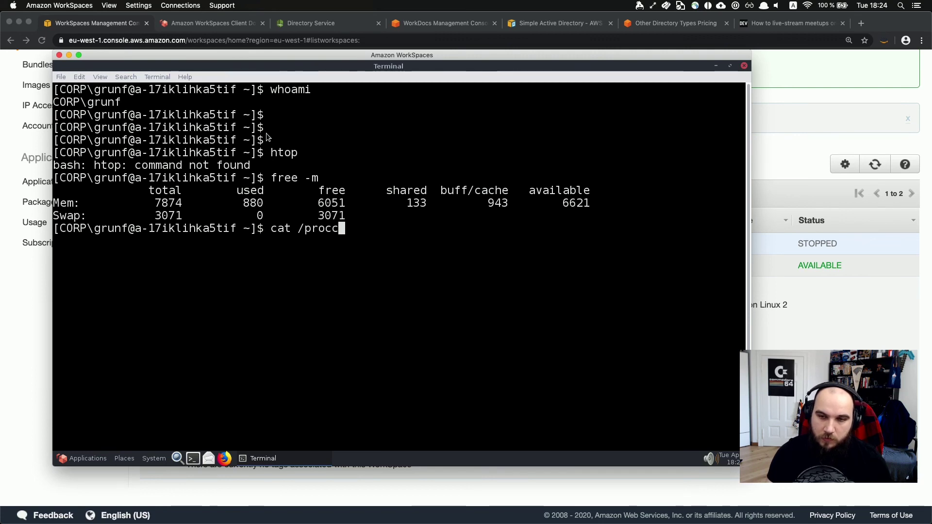
pyautogui.press('BackSpace')
pyautogui.press('BackSpace')
pyautogui.write('/cpuinfo u')
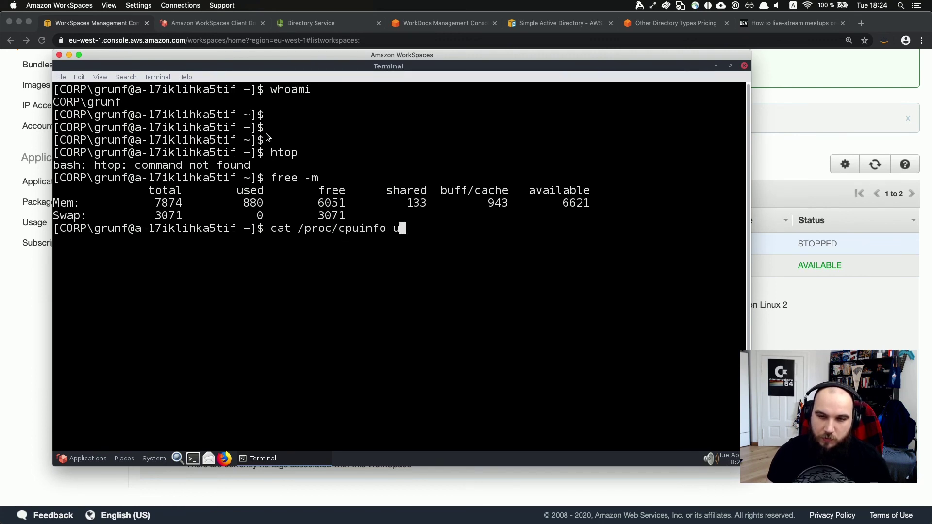
pyautogui.press('Return')
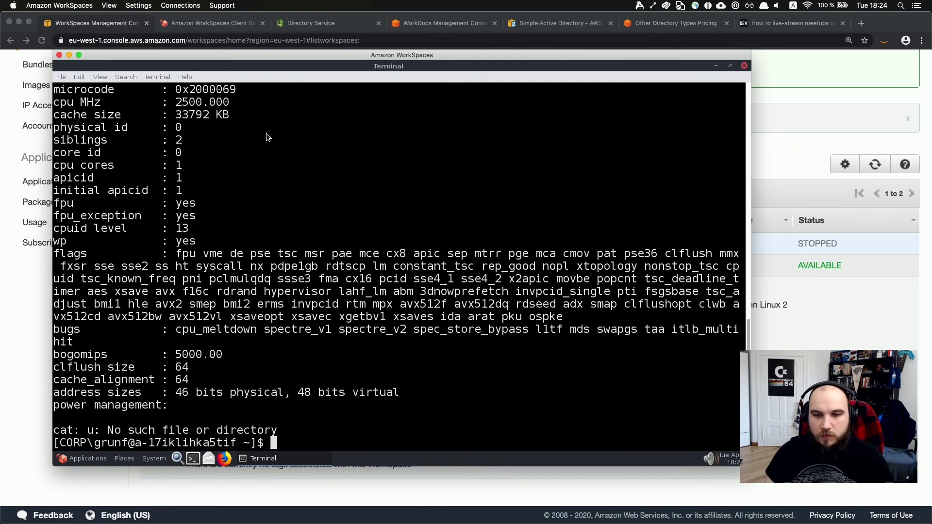
pyautogui.scroll(8, 291, 133)
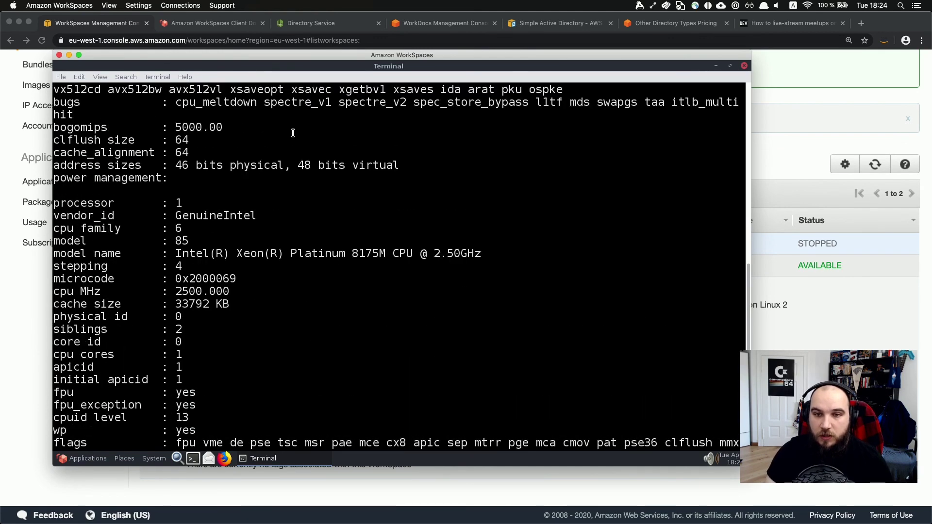
pyautogui.click(94, 461)
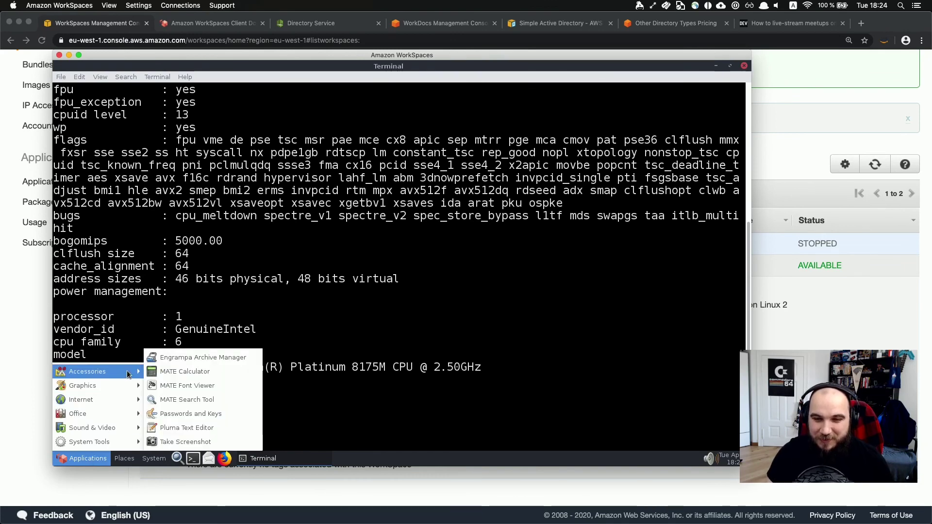
pyautogui.moveTo(124, 440)
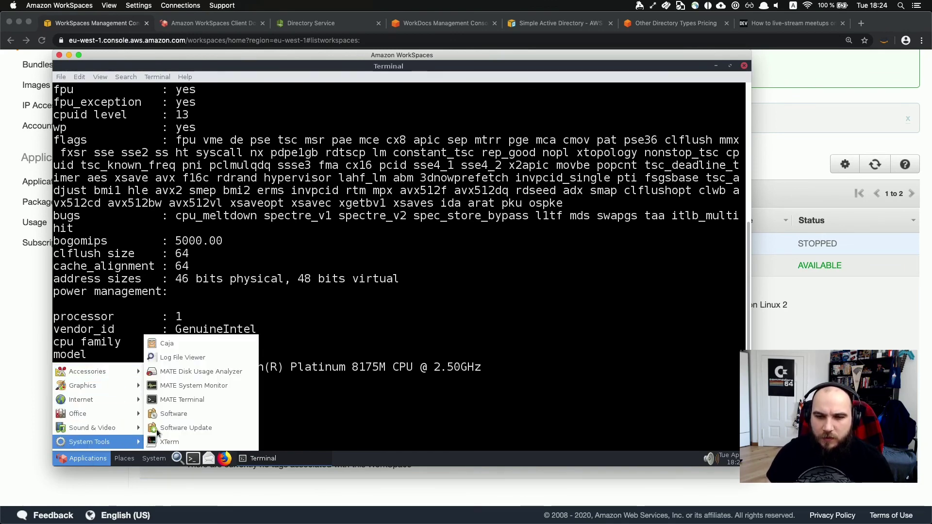
pyautogui.click(192, 388)
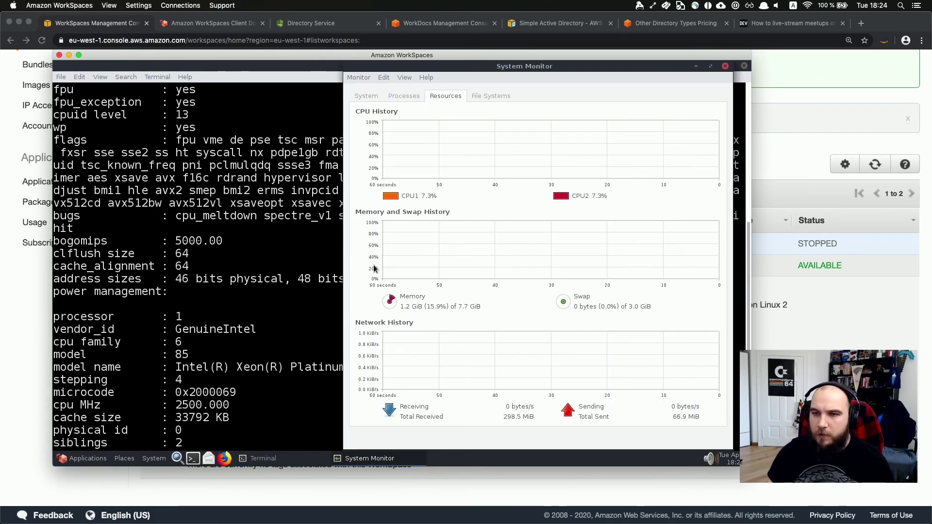
pyautogui.click(368, 96)
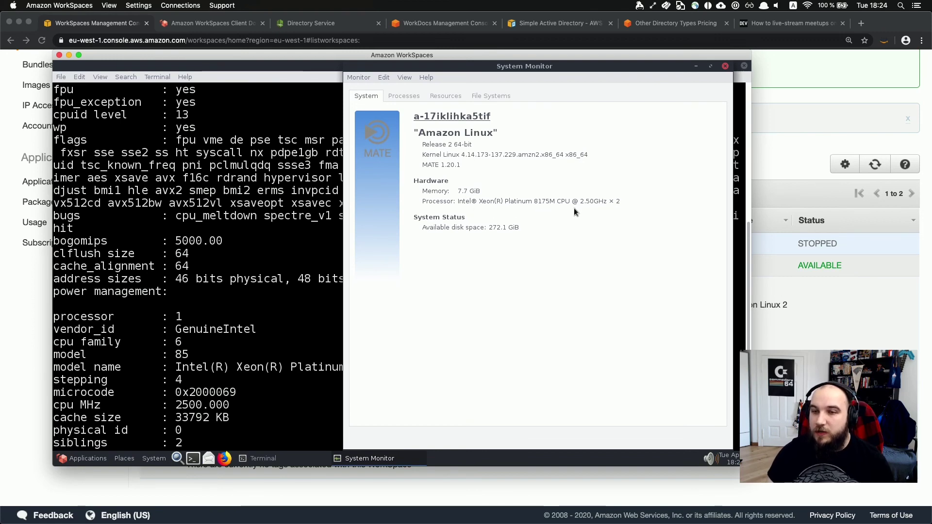
pyautogui.click(402, 99)
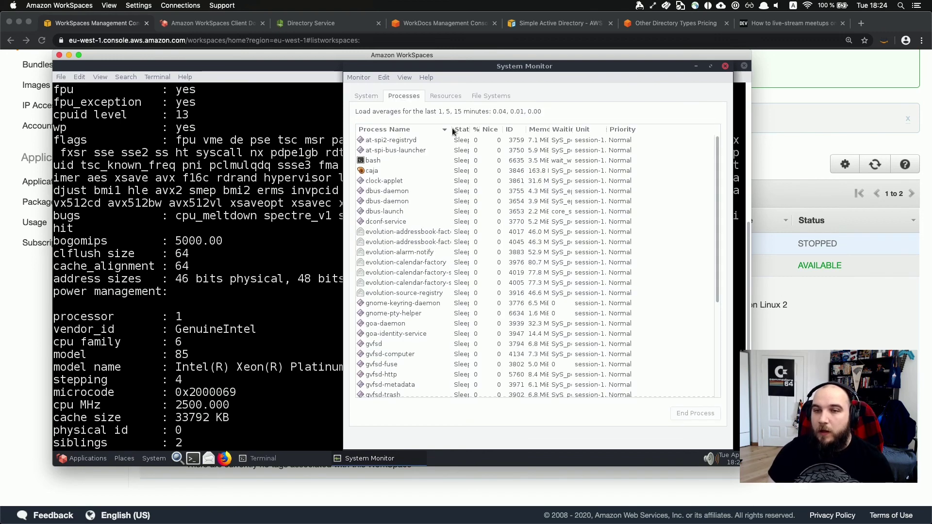
pyautogui.click(455, 97)
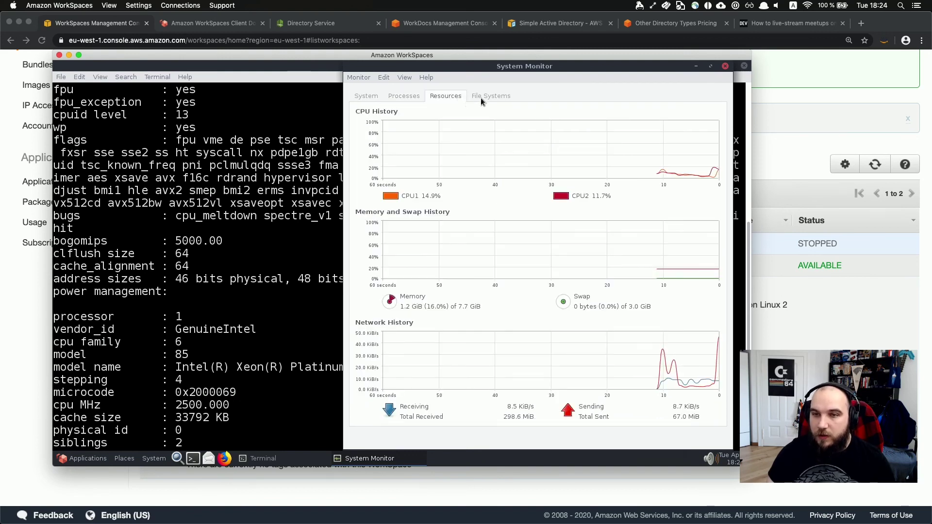
pyautogui.click(500, 95)
pyautogui.click(447, 95)
pyautogui.click(485, 95)
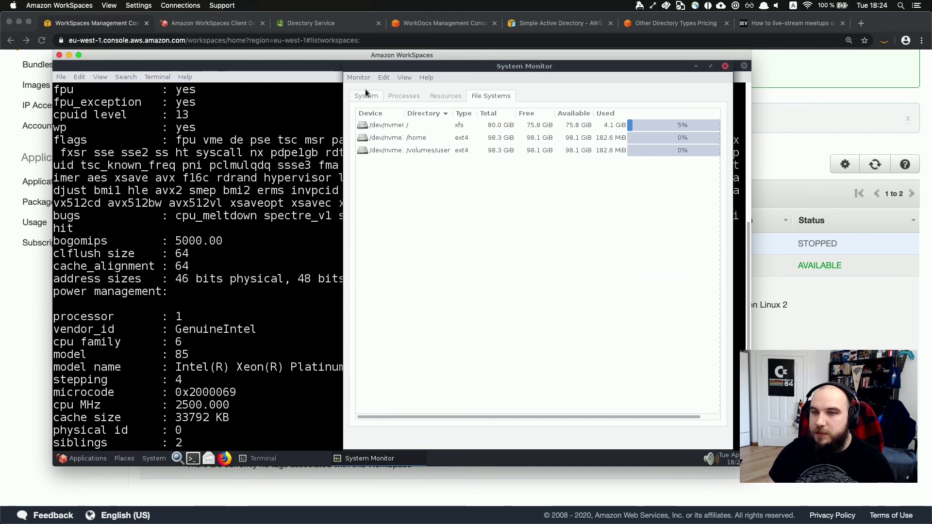
# Close System Monitor and run sudo yum -y update with the sudo password; nothing needs updating.
pyautogui.click(725, 66)
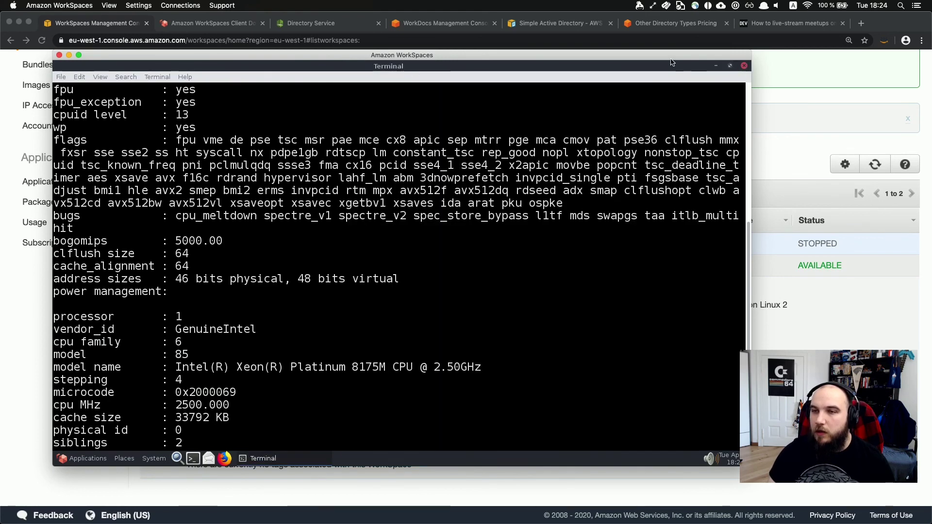
pyautogui.press('Return')
pyautogui.press('Return')
pyautogui.press('Return')
pyautogui.press('Return')
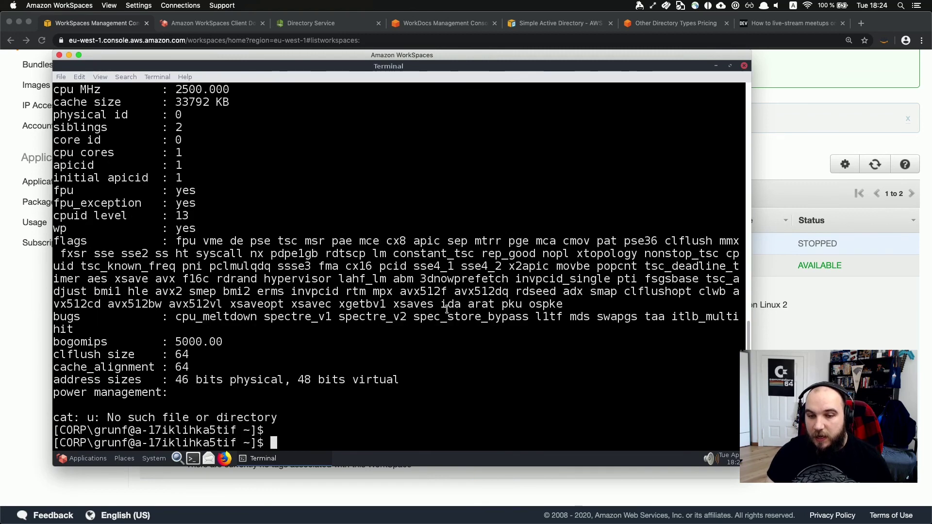
pyautogui.write('s')
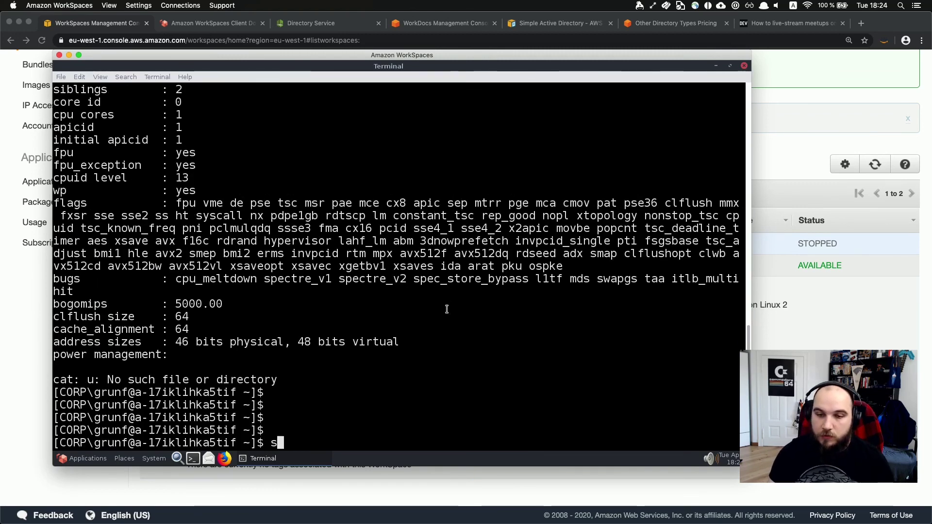
pyautogui.write('udo yum -')
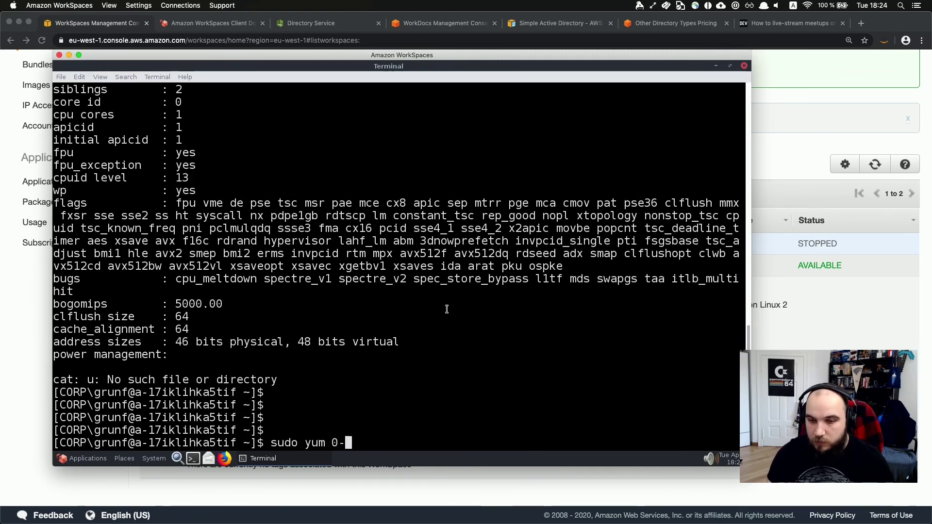
pyautogui.write('y o')
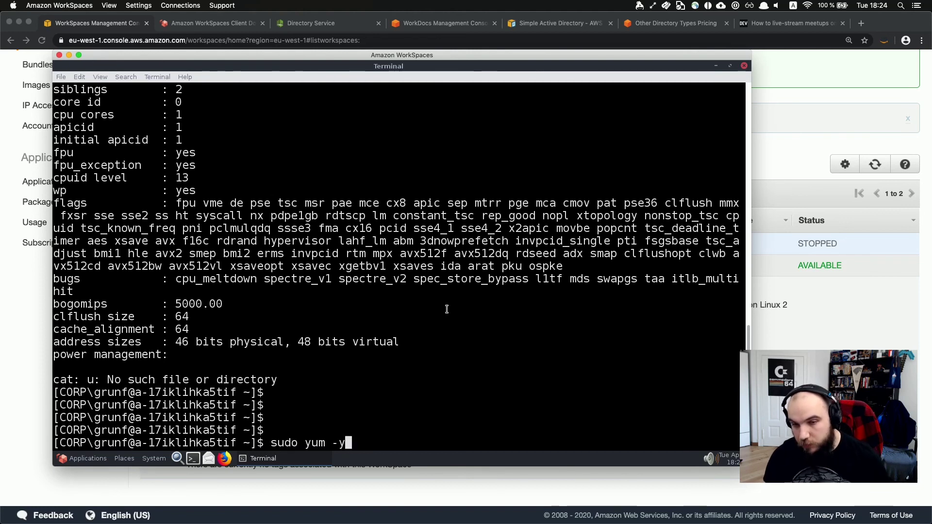
pyautogui.press('BackSpace')
pyautogui.write('update')
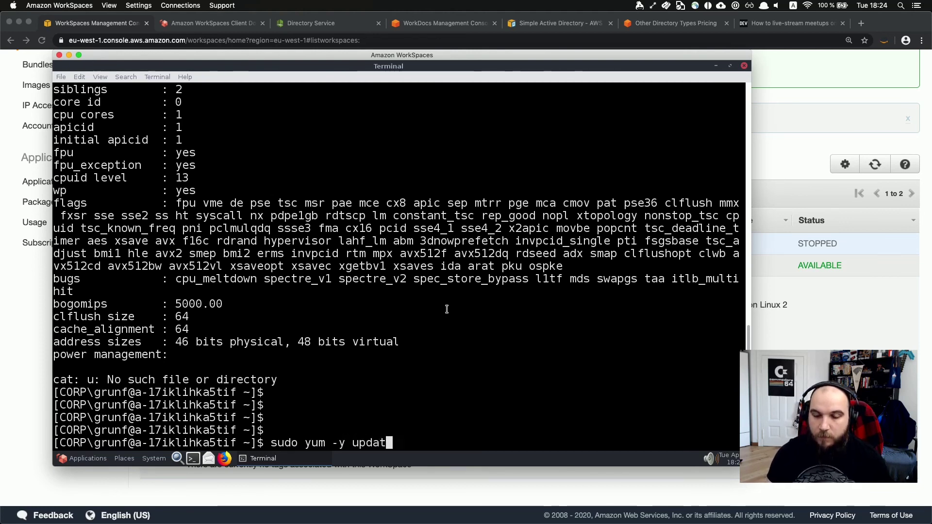
pyautogui.press('Return')
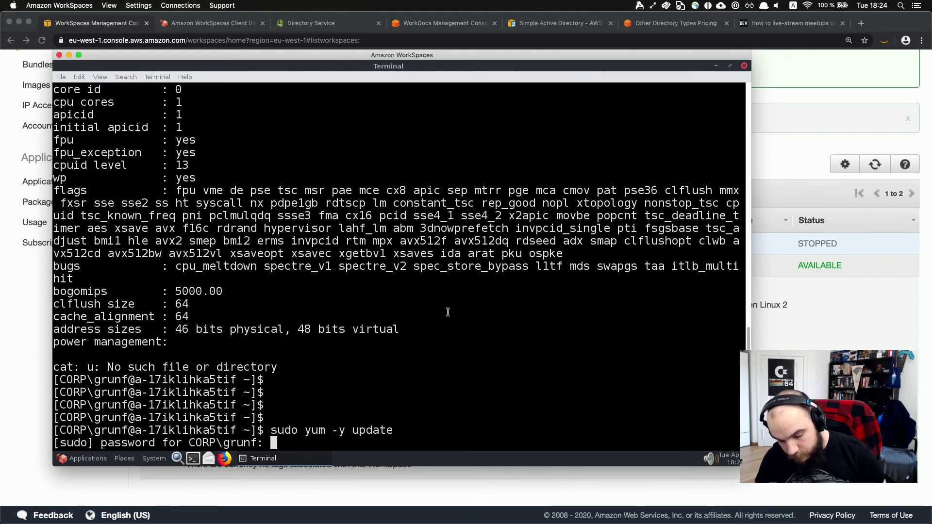
pyautogui.press('Return')
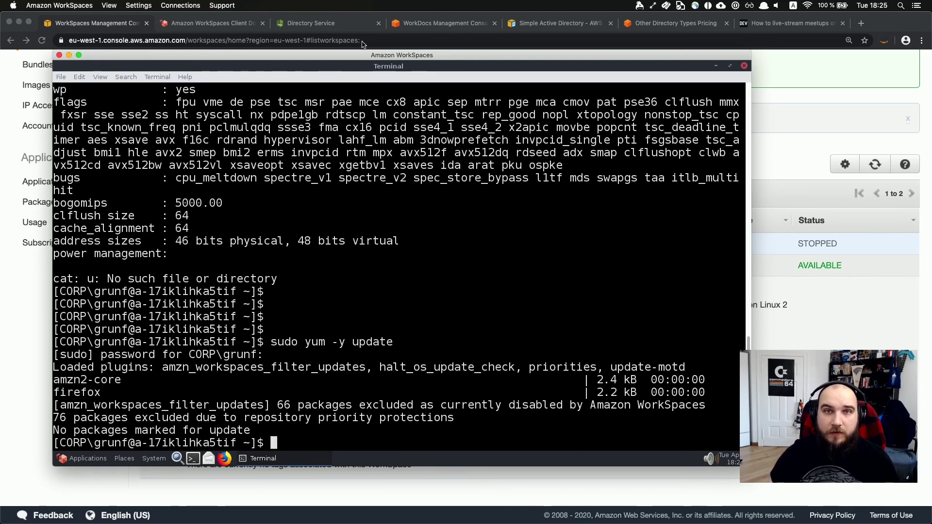
pyautogui.moveTo(365, 55); pyautogui.dragTo(376, 35)
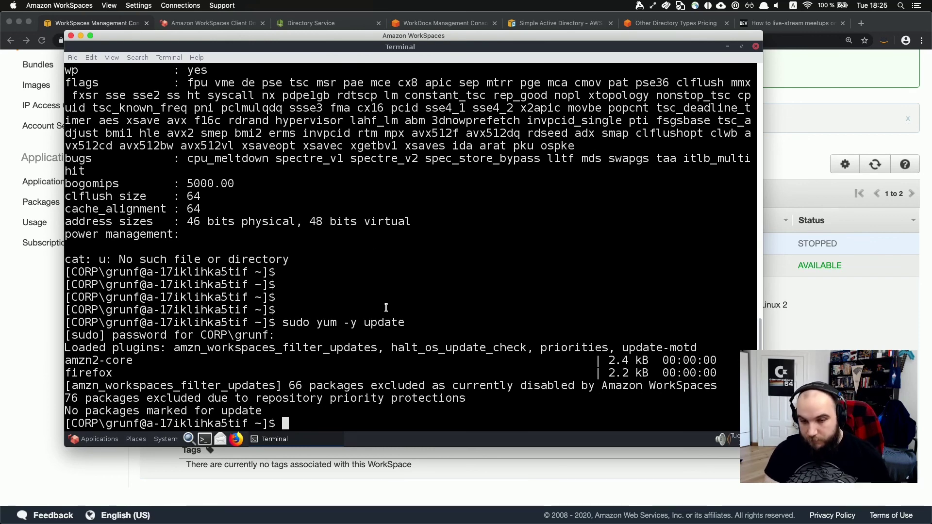
pyautogui.press('Return')
pyautogui.press('Return')
pyautogui.press('Return')
# Clear the terminal, then launch GIMP from Applications > Graphics and close it.
pyautogui.write('clear')
pyautogui.press('Return')
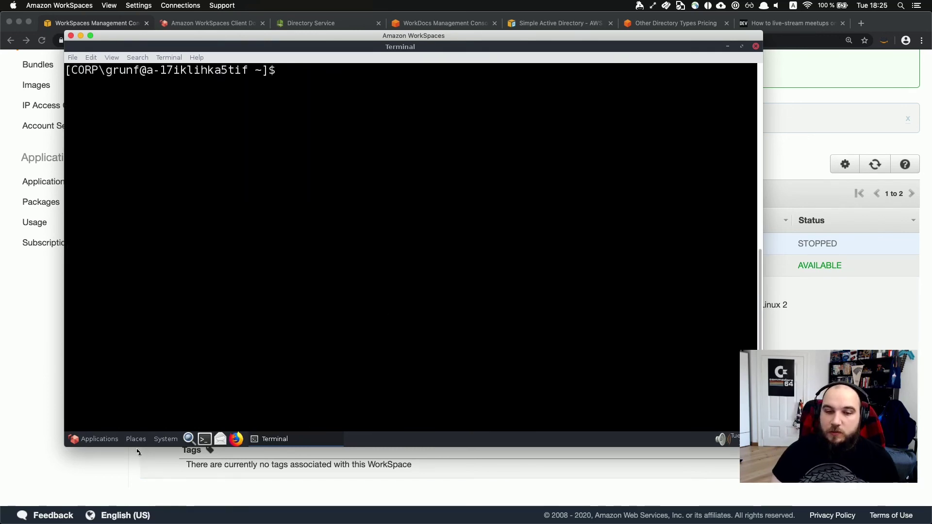
pyautogui.click(116, 440)
pyautogui.moveTo(128, 377)
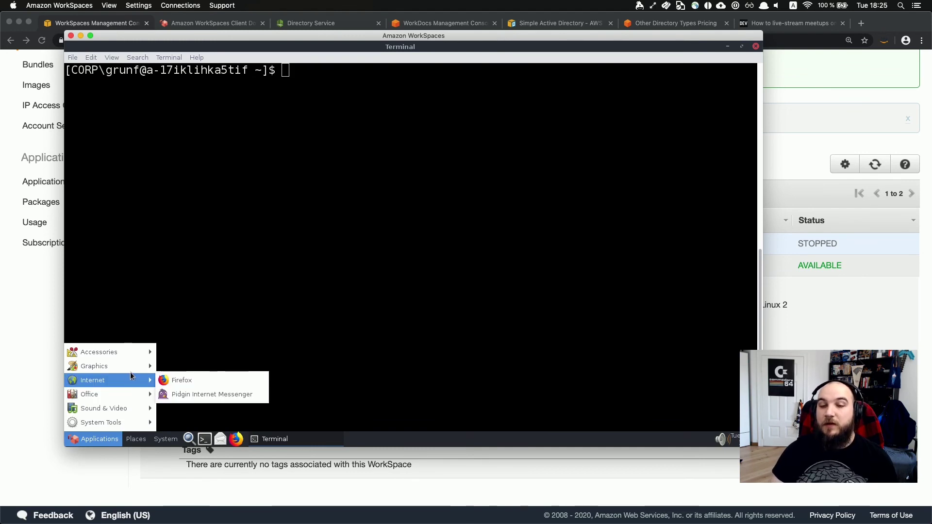
pyautogui.click(189, 382)
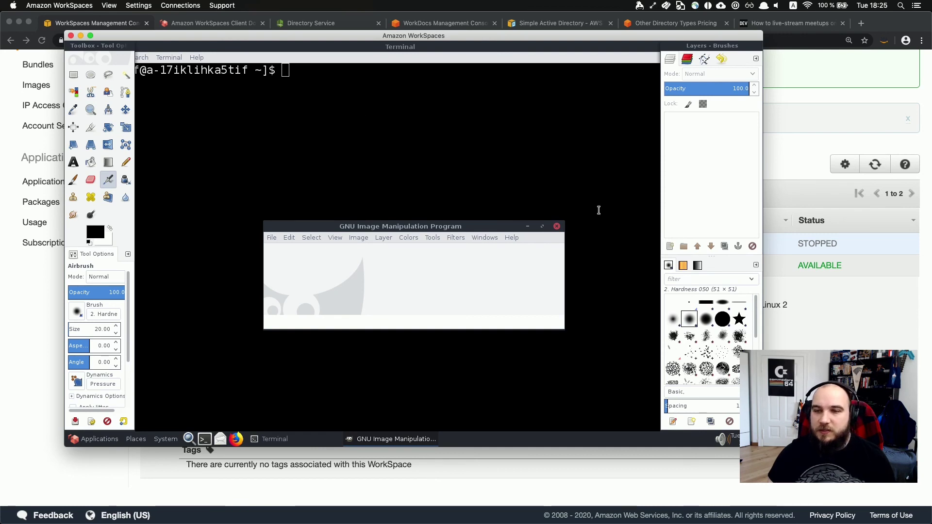
pyautogui.click(557, 228)
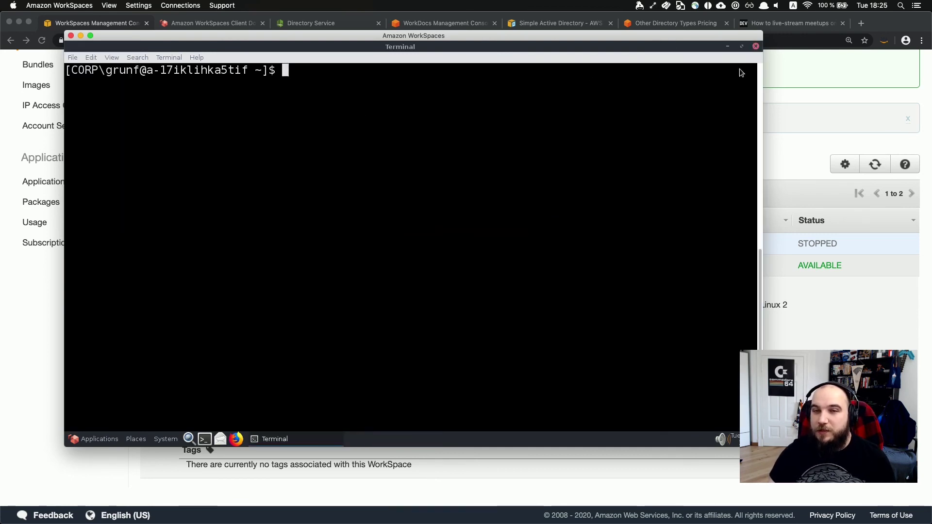
# Run nmap to print its usage help, then close the terminal window.
pyautogui.write('nmap')
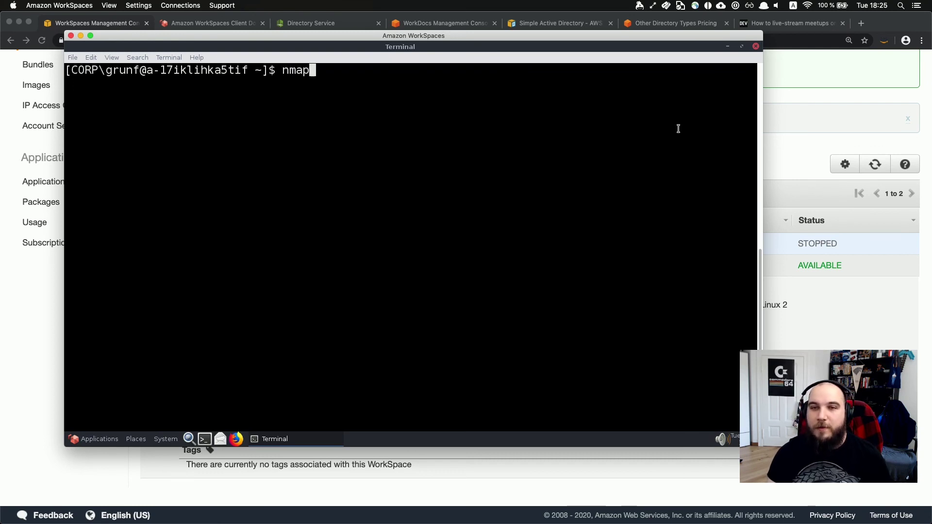
pyautogui.press('Return')
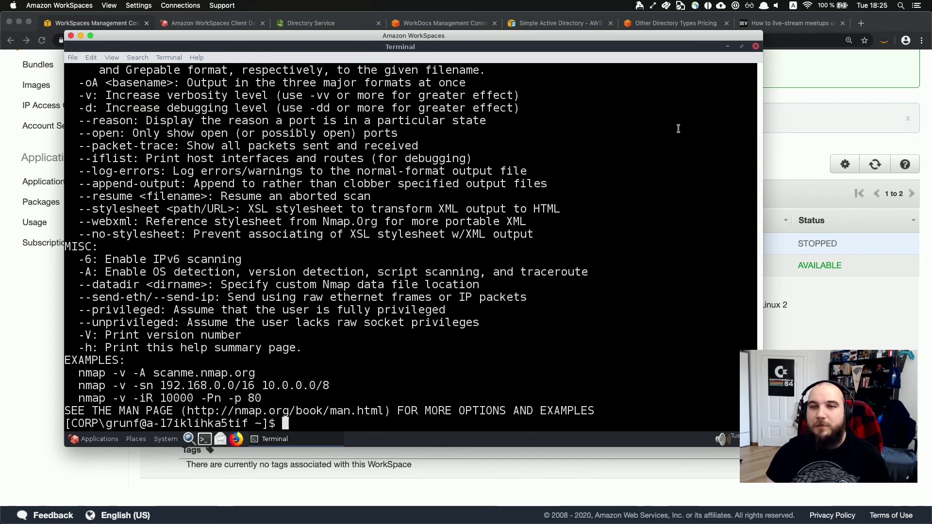
pyautogui.click(756, 46)
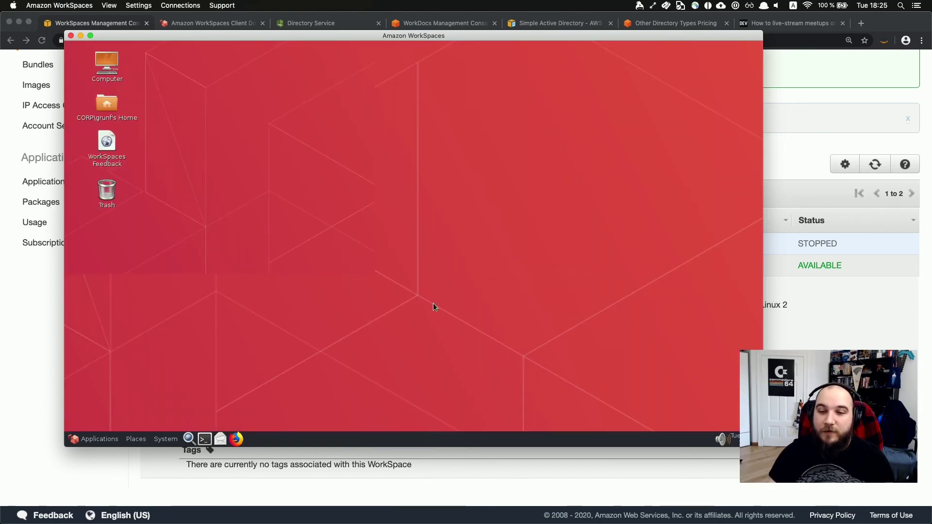
# Launch Firefox on the WorkSpaces client download page, maximize it, then minimize it to the desktop.
pyautogui.click(236, 439)
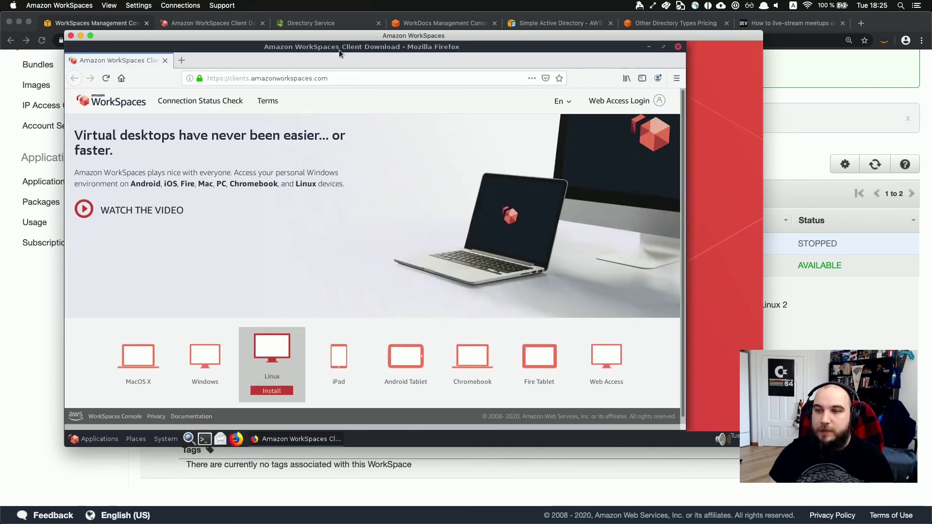
pyautogui.doubleClick(339, 50)
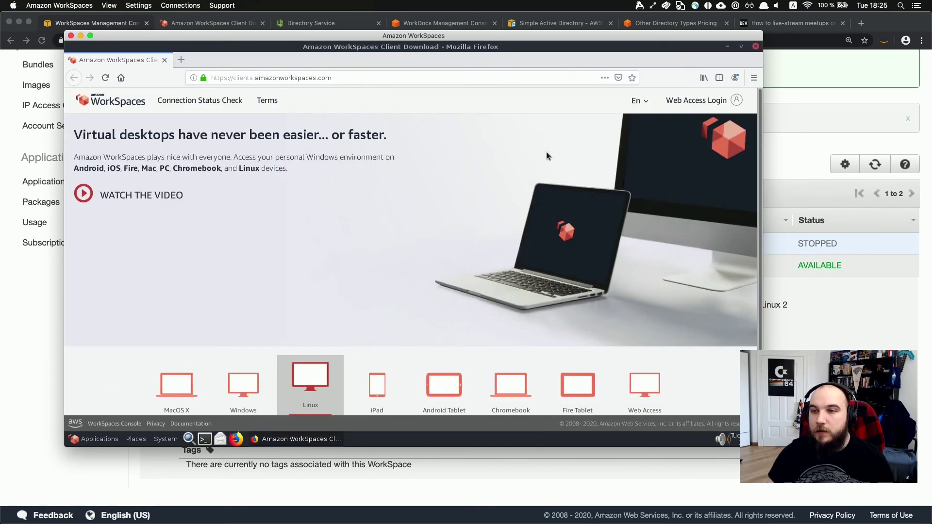
pyautogui.click(724, 45)
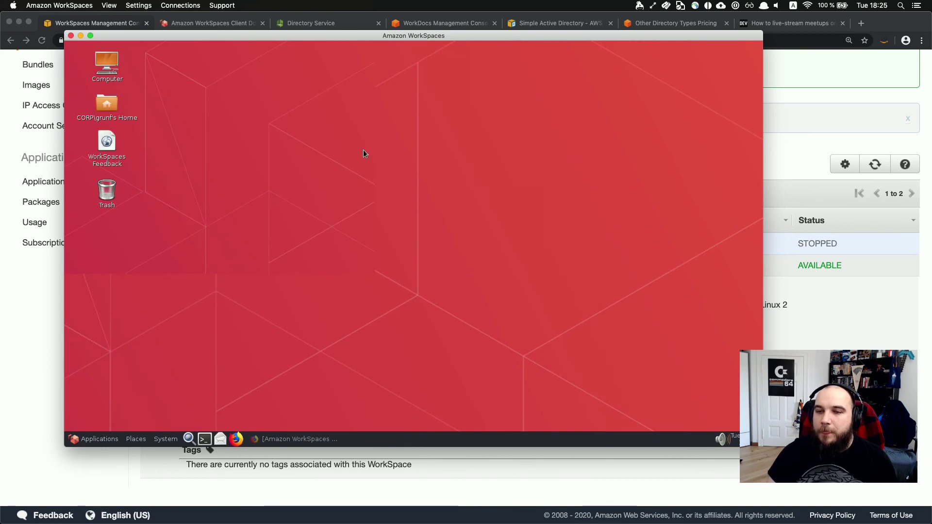
pyautogui.click(165, 438)
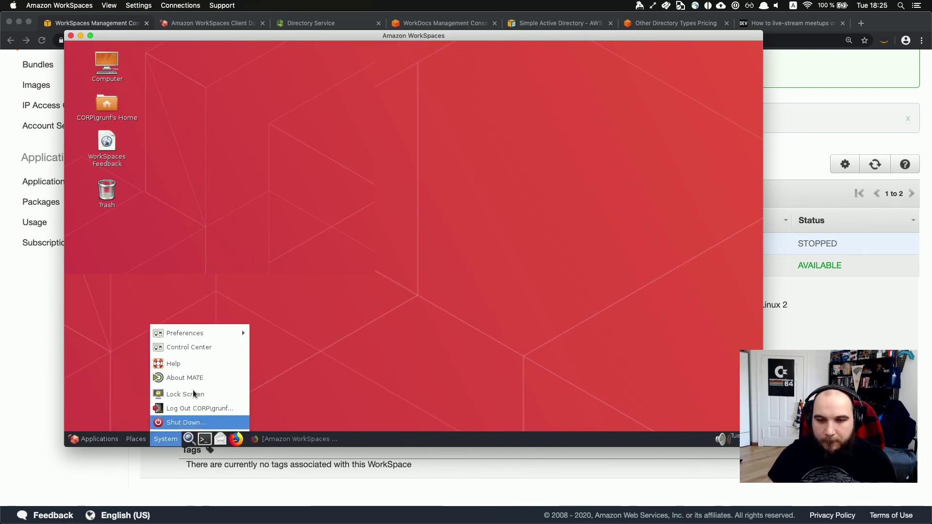
pyautogui.moveTo(228, 333)
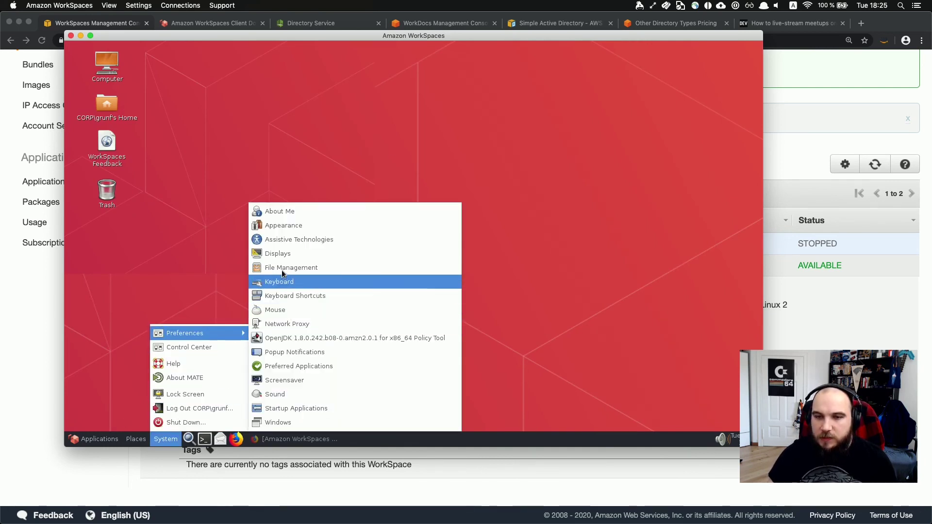
pyautogui.click(283, 255)
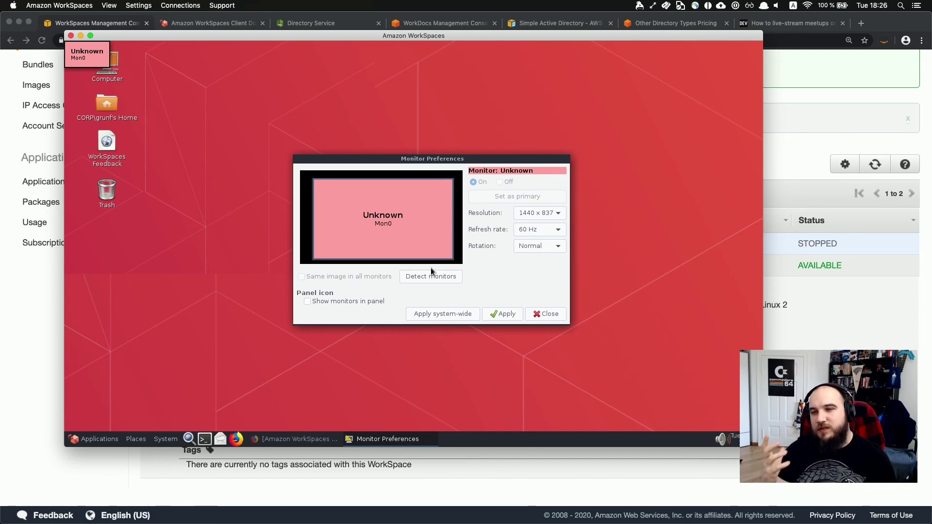
pyautogui.click(558, 311)
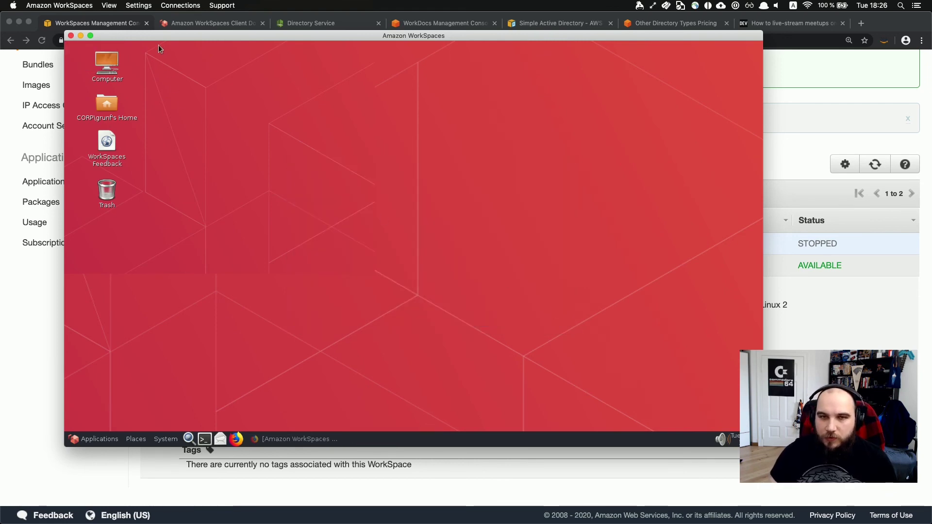
pyautogui.click(108, 5)
# Enter full screen on all displays and move Monitor Preferences, showing Mon0 and Mon1, up-left.
pyautogui.click(126, 27)
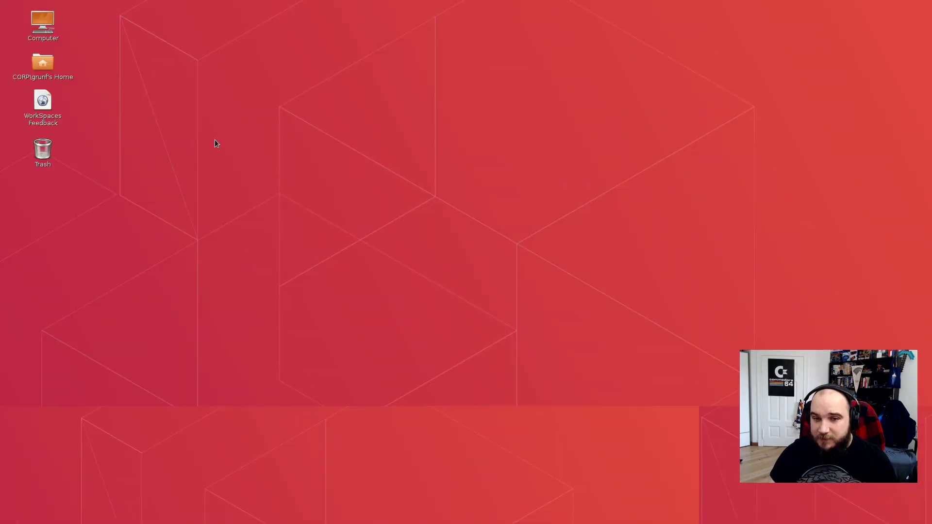
pyautogui.rightClick(252, 196)
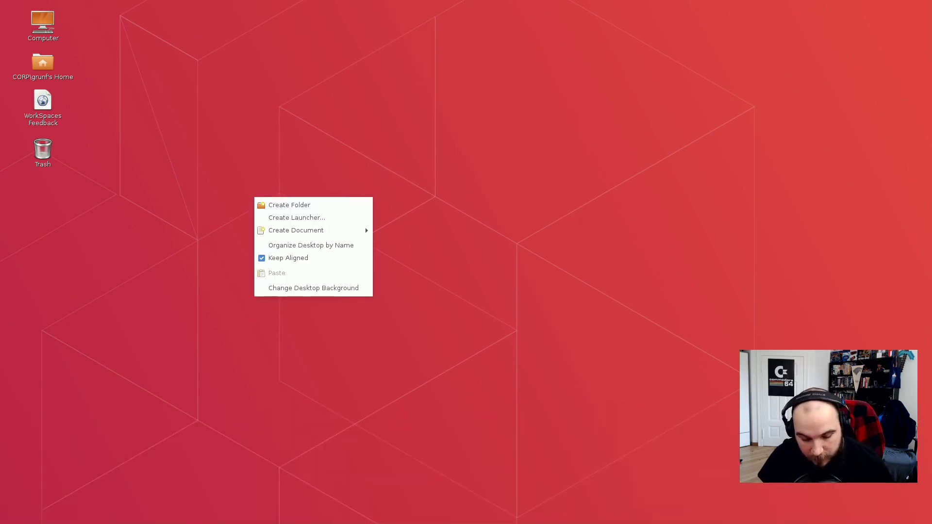
pyautogui.press('Escape')
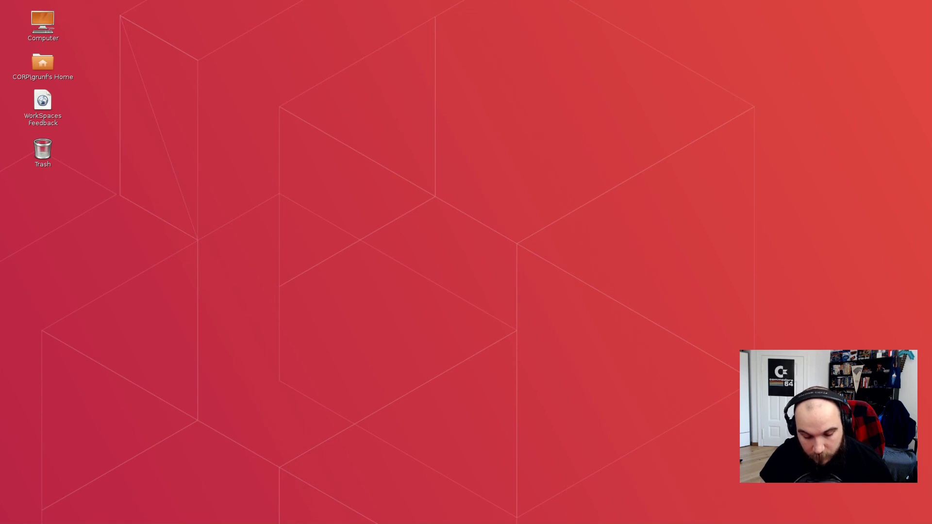
pyautogui.moveTo(651, 259); pyautogui.dragTo(602, 75)
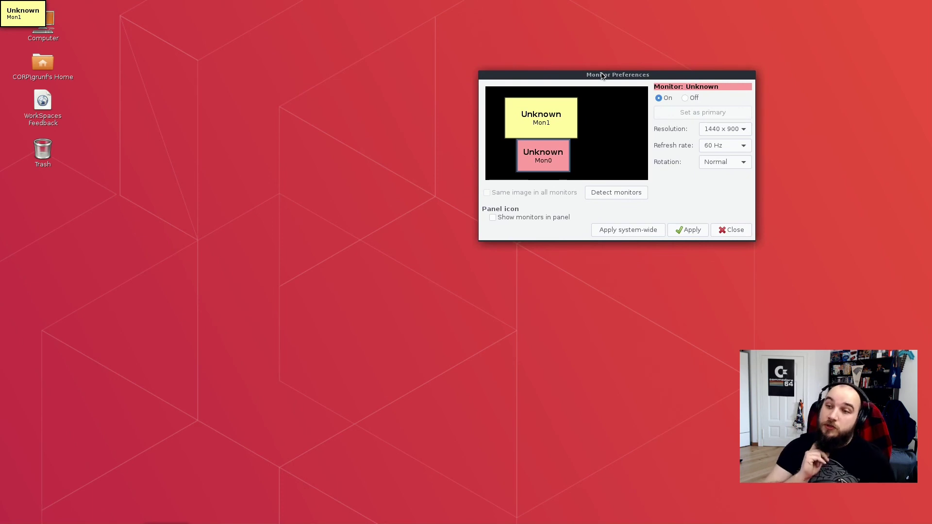
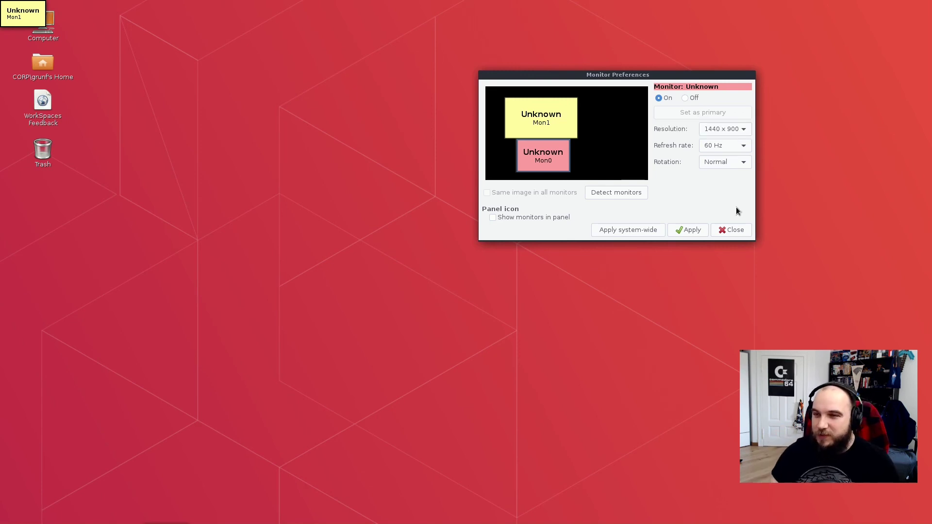
# Close Monitor Preferences and leave the full-screen WorkSpaces client for the desktops overview.
pyautogui.click(727, 230)
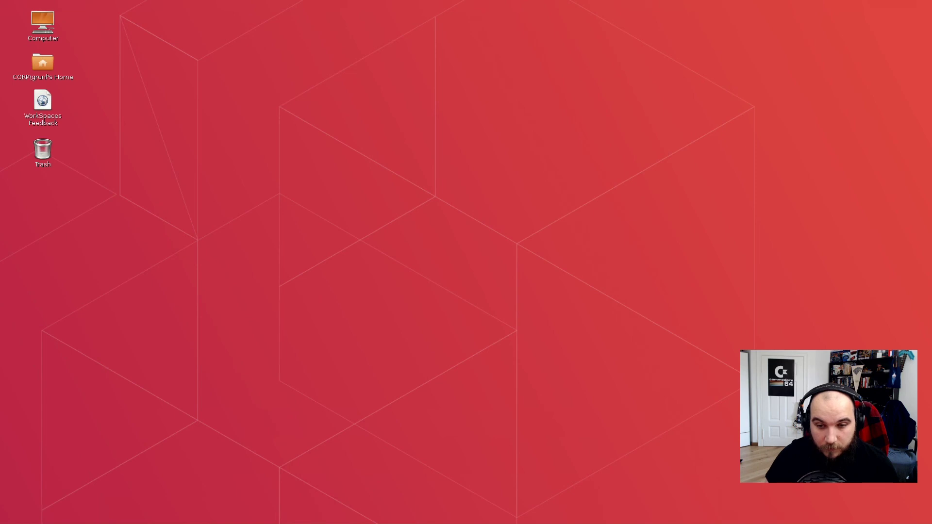
pyautogui.hotkey('ctrl', 'Up')
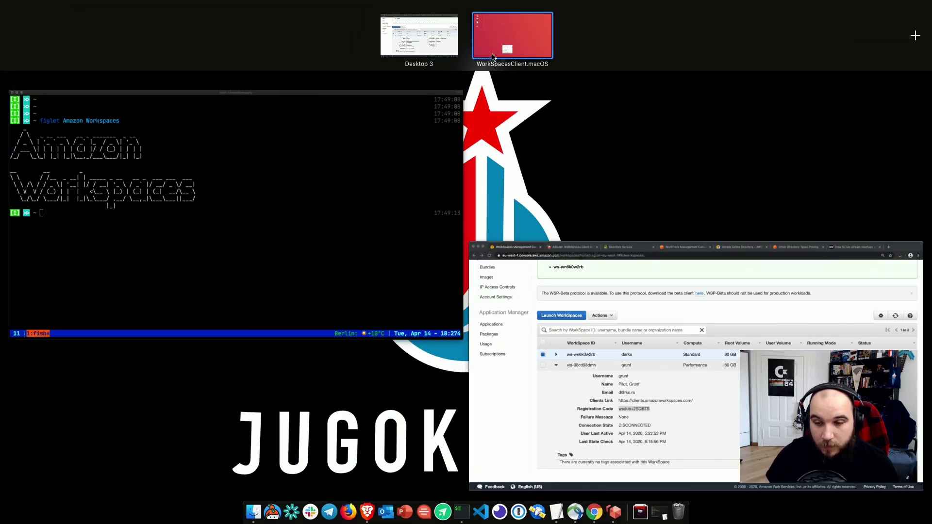
# Quit the WorkSpaces desktop client from its dock icon.
pyautogui.click(281, 133)
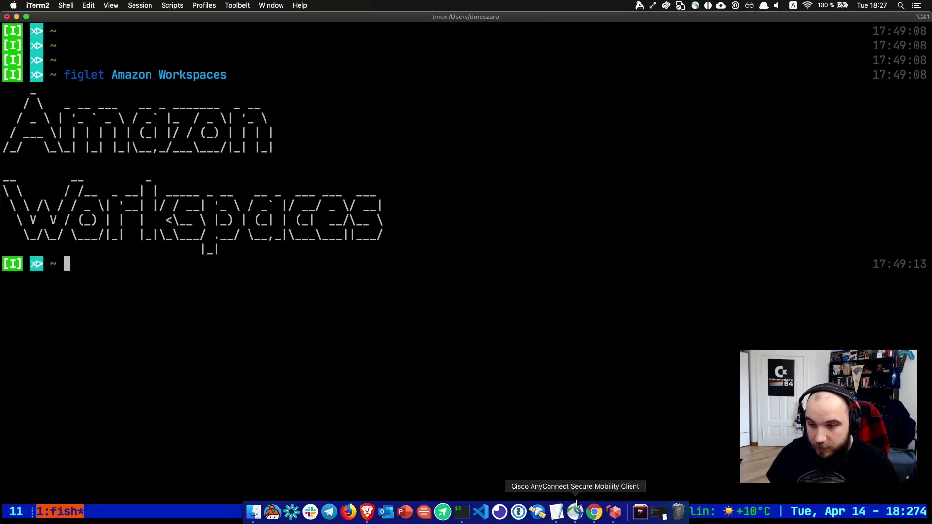
pyautogui.rightClick(614, 512)
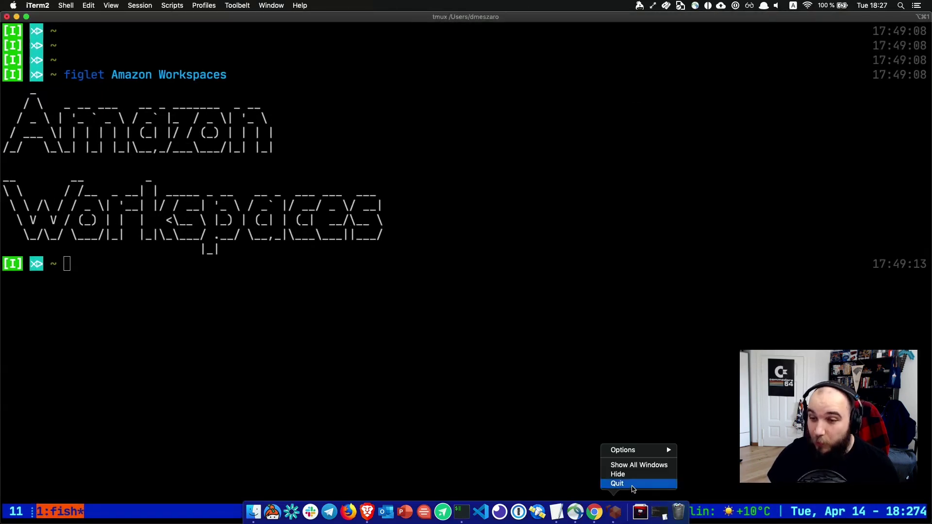
pyautogui.click(633, 487)
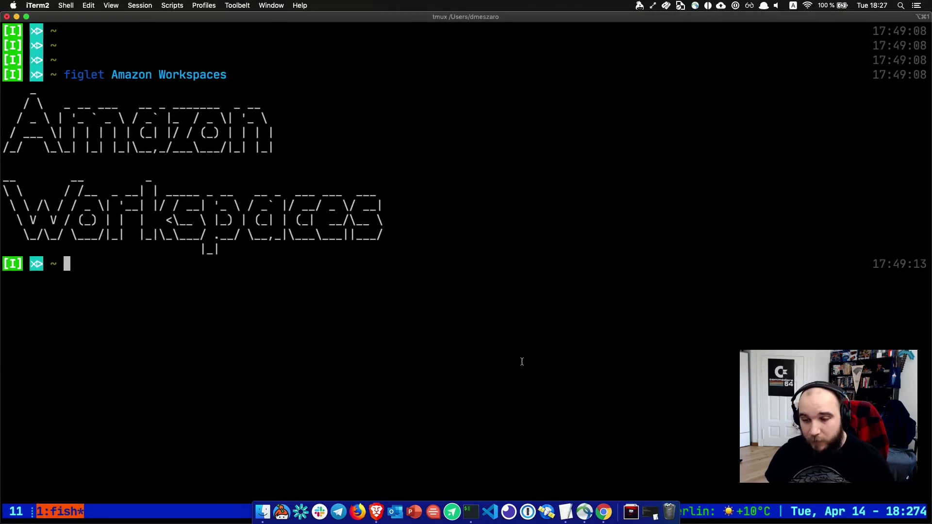
# Refresh the WorkSpaces list in Chrome, expand ws-wn6k0w2rb, and open the client download page.
pyautogui.click(603, 512)
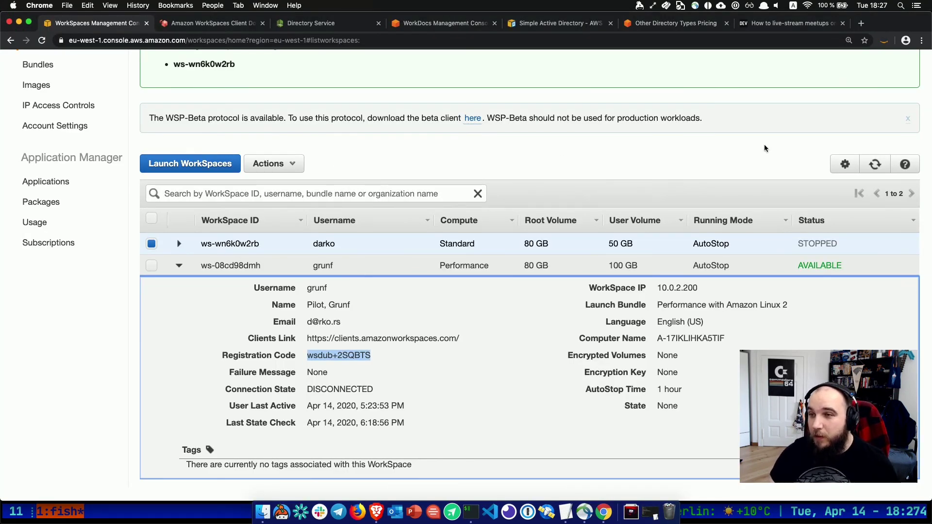
pyautogui.click(875, 164)
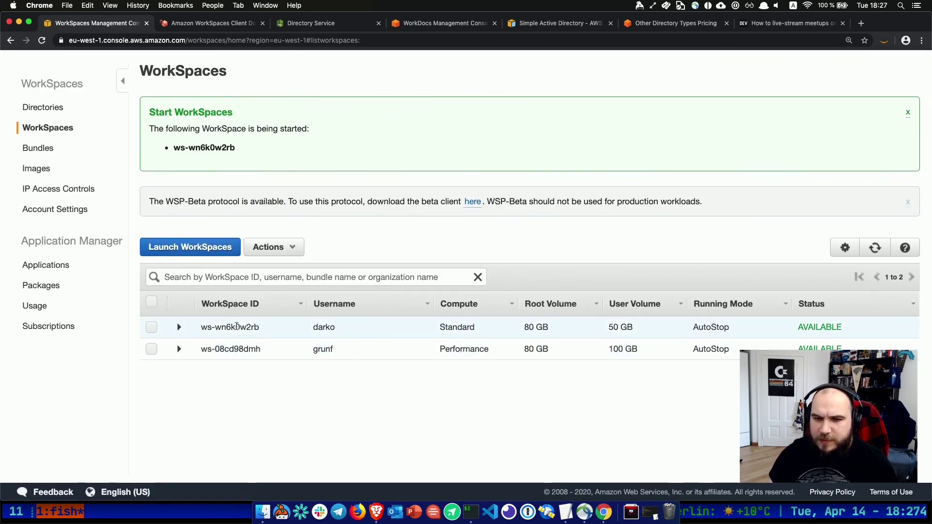
pyautogui.click(183, 327)
pyautogui.scroll(-5, 180, 330)
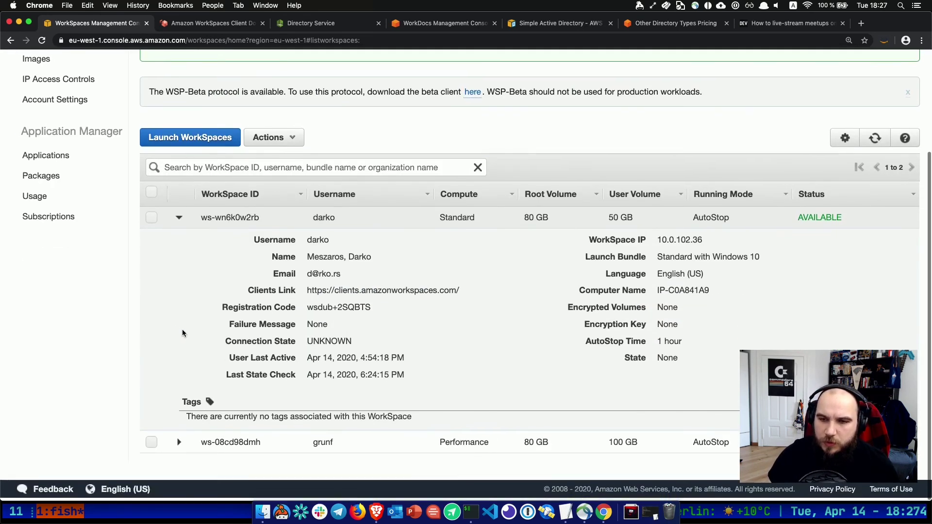
pyautogui.tripleClick(404, 292)
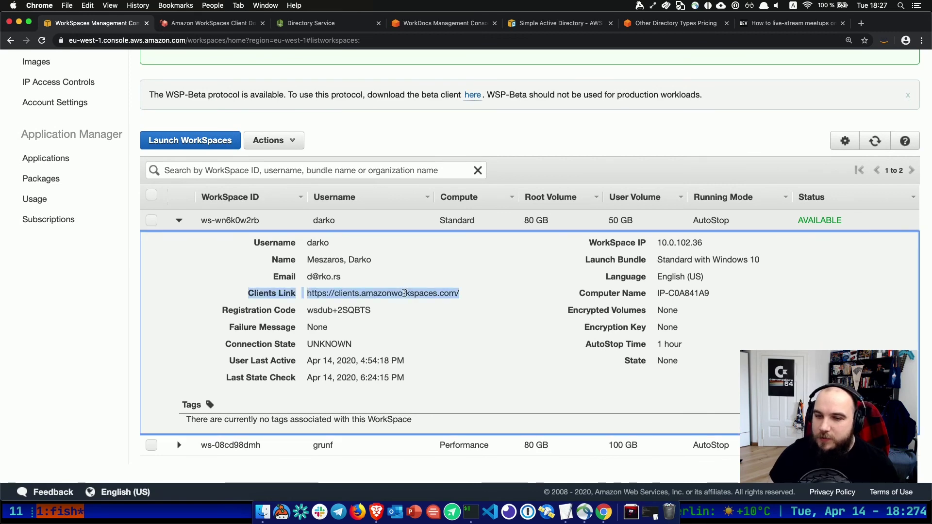
pyautogui.click(404, 293)
pyautogui.click(216, 25)
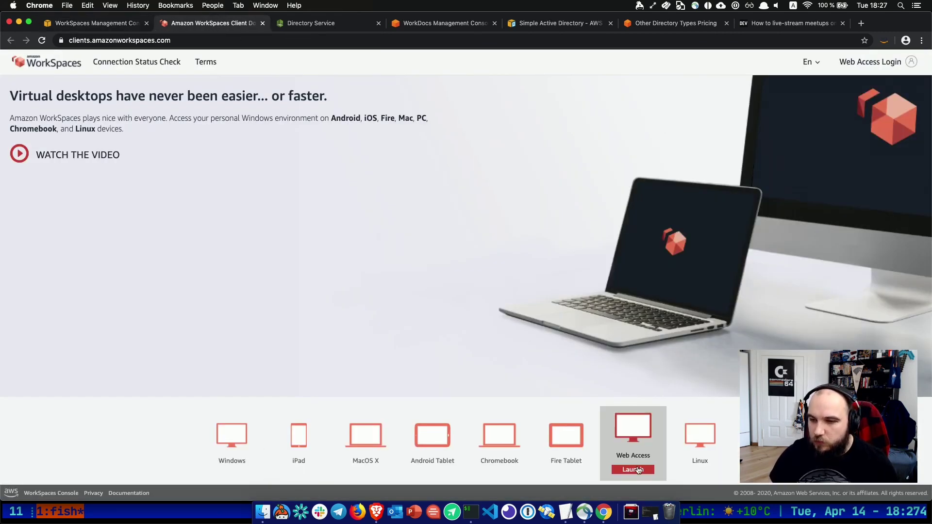
# Launch Web Access and register it with ws-wn6k0w2rb's registration code from the console.
pyautogui.click(638, 469)
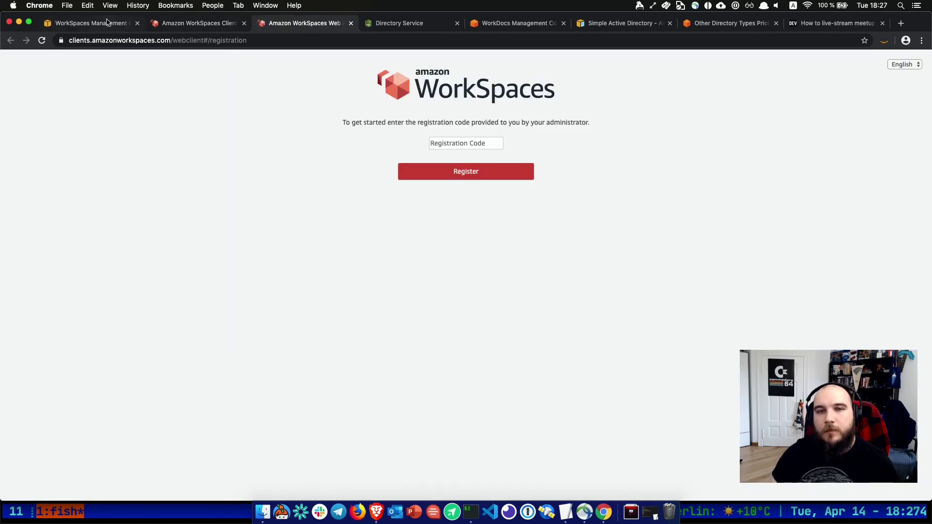
pyautogui.click(115, 24)
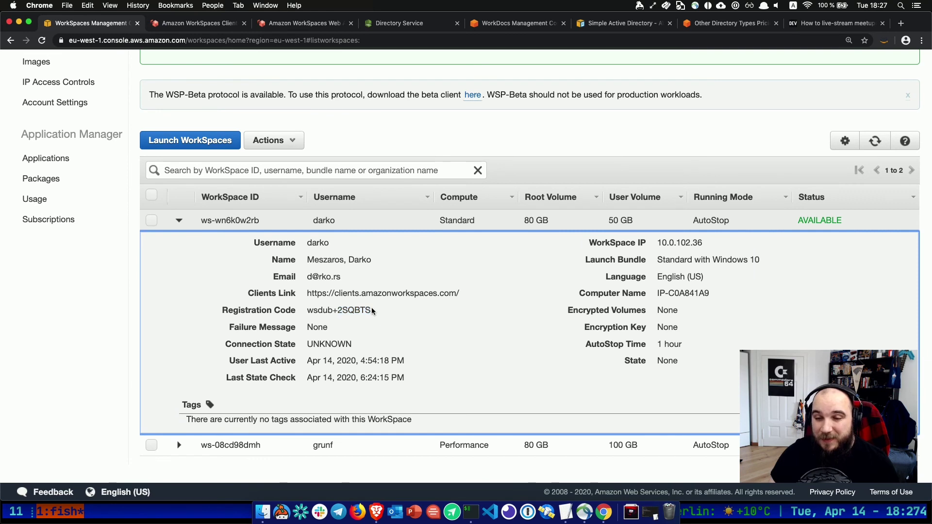
pyautogui.moveTo(377, 311); pyautogui.dragTo(322, 308)
pyautogui.press('super+c')
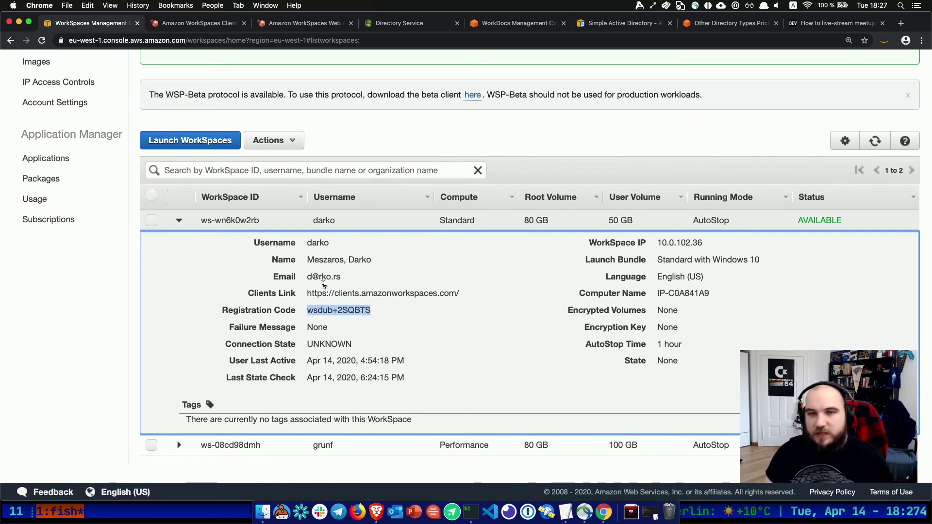
pyautogui.click(293, 24)
pyautogui.click(466, 142)
pyautogui.press('super+v')
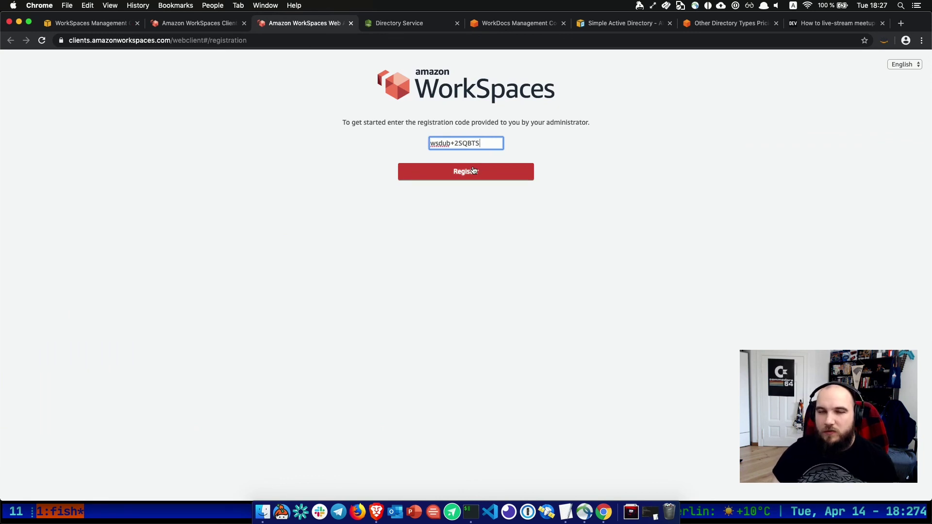
pyautogui.click(473, 171)
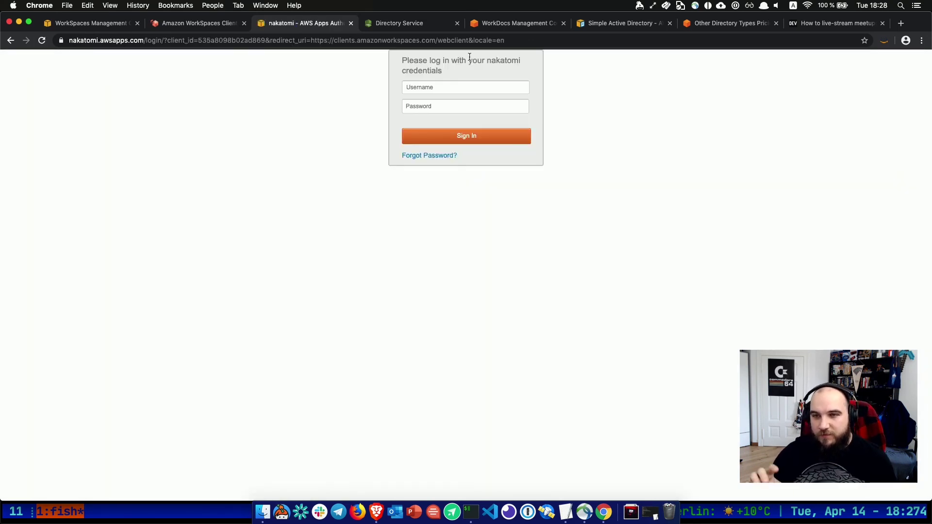
# Sign in with the directory username and password, correcting a mistyped password character.
pyautogui.click(467, 93)
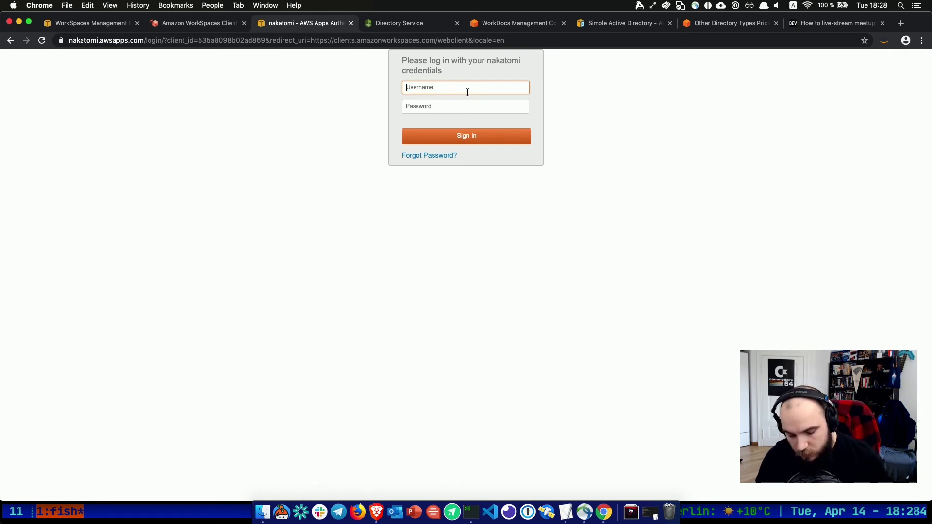
pyautogui.write('darko')
pyautogui.press('Tab')
pyautogui.write('••••')
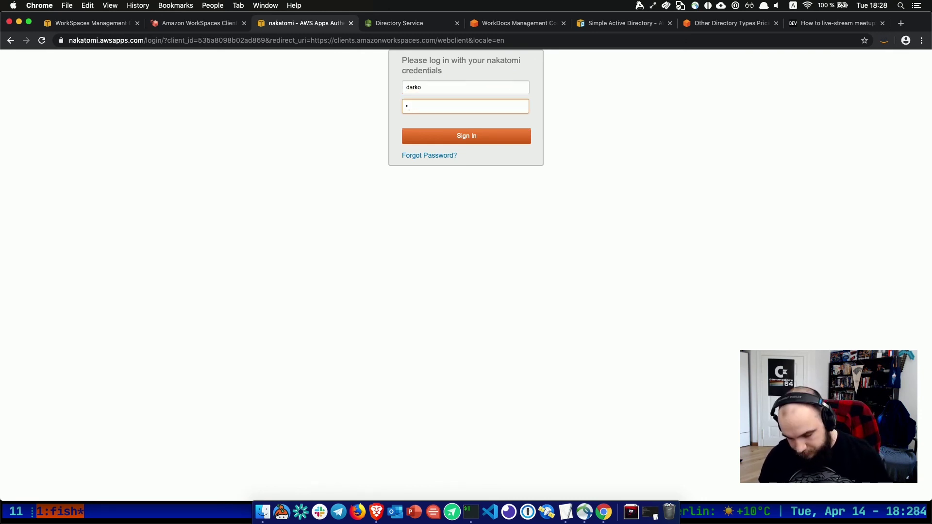
pyautogui.write('•••••')
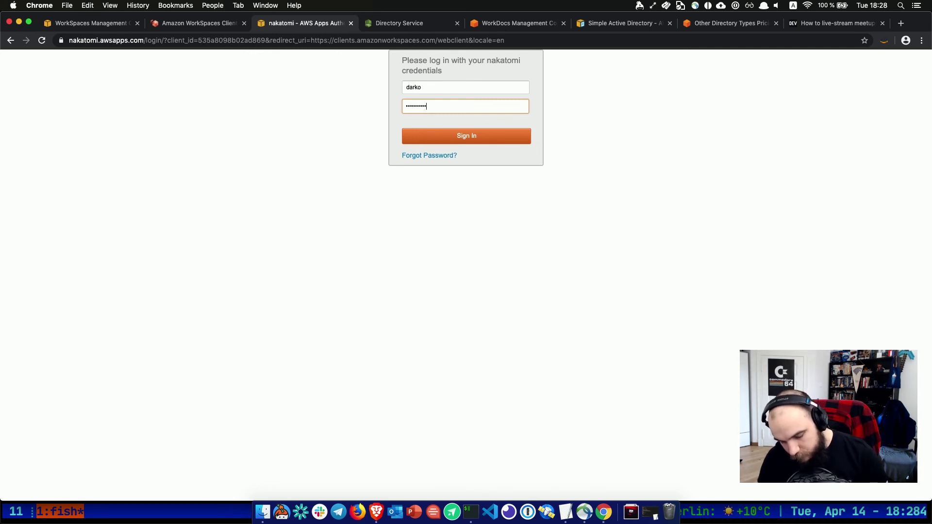
pyautogui.press('BackSpace')
pyautogui.press('BackSpace')
pyautogui.press('BackSpace')
pyautogui.press('BackSpace')
pyautogui.press('BackSpace')
pyautogui.press('BackSpace')
pyautogui.write('•')
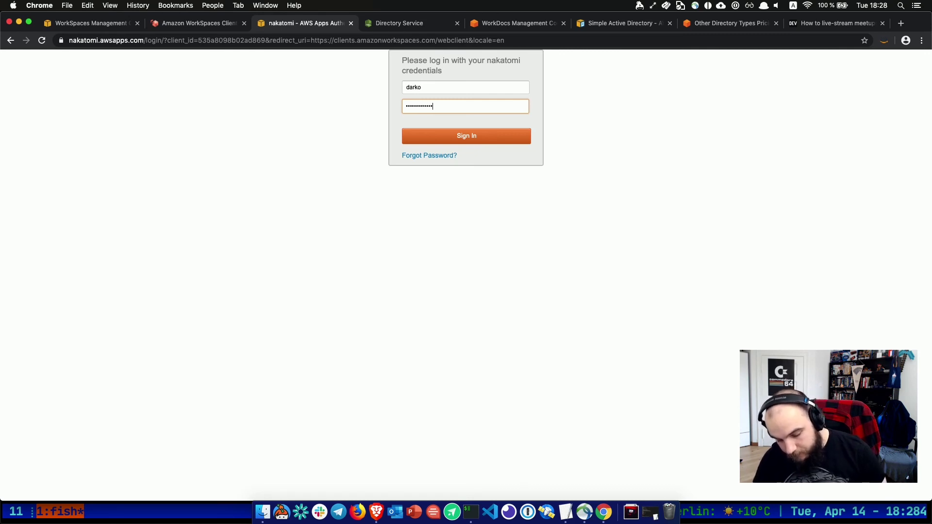
pyautogui.press('Return')
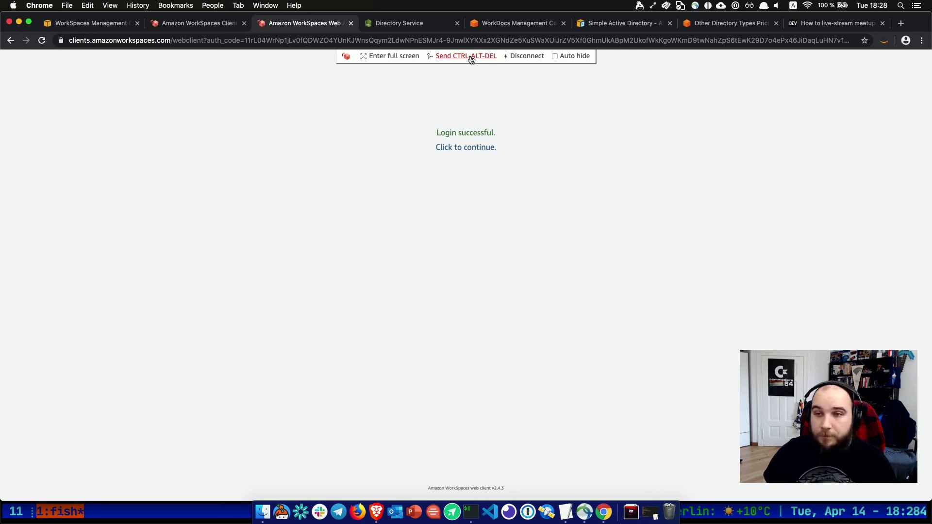
# Continue into the WorkSpace session, then disconnect it from the toolbar.
pyautogui.click(482, 146)
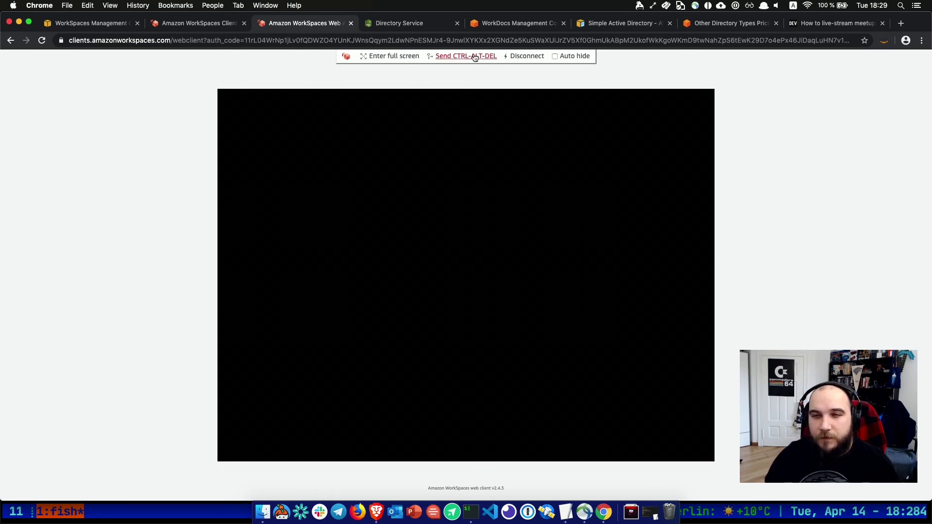
pyautogui.click(526, 56)
# Log in again with the password and continue into the still-black WorkSpace session.
pyautogui.click(451, 160)
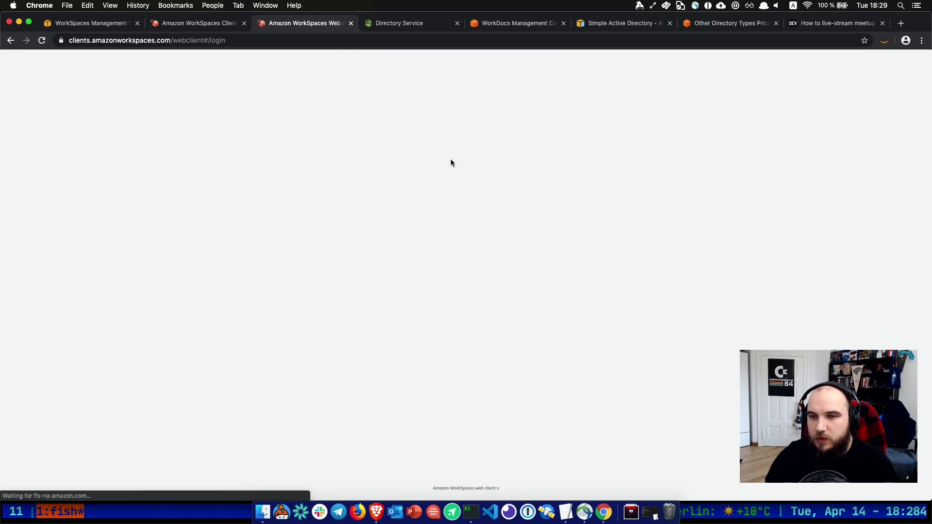
pyautogui.click(443, 107)
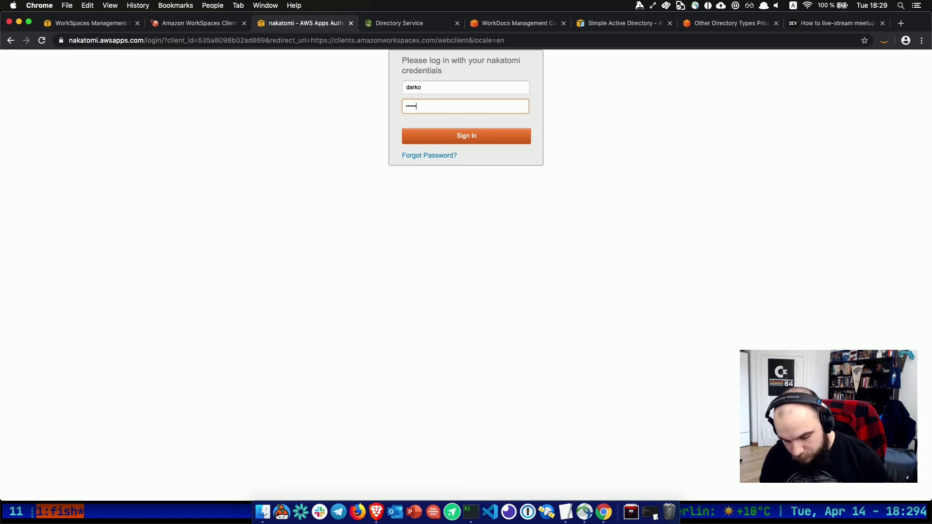
pyautogui.write('•••••')
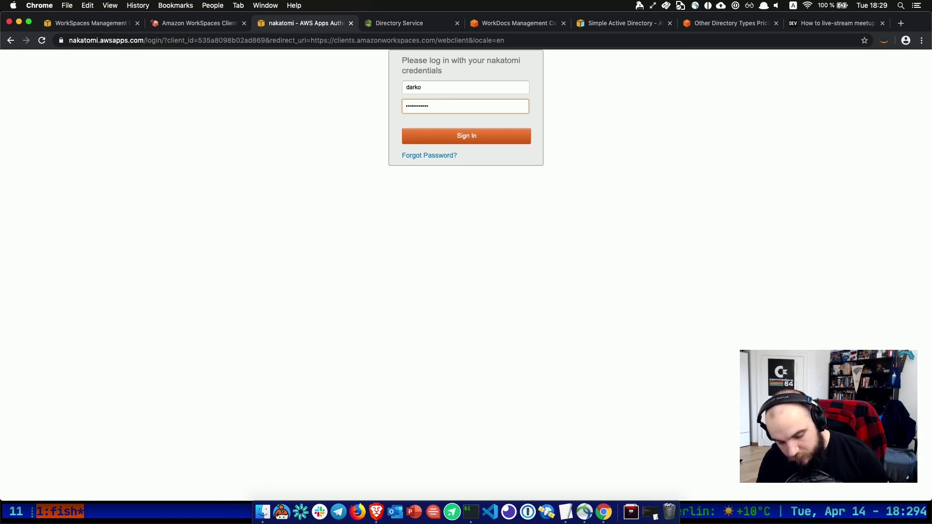
pyautogui.press('Return')
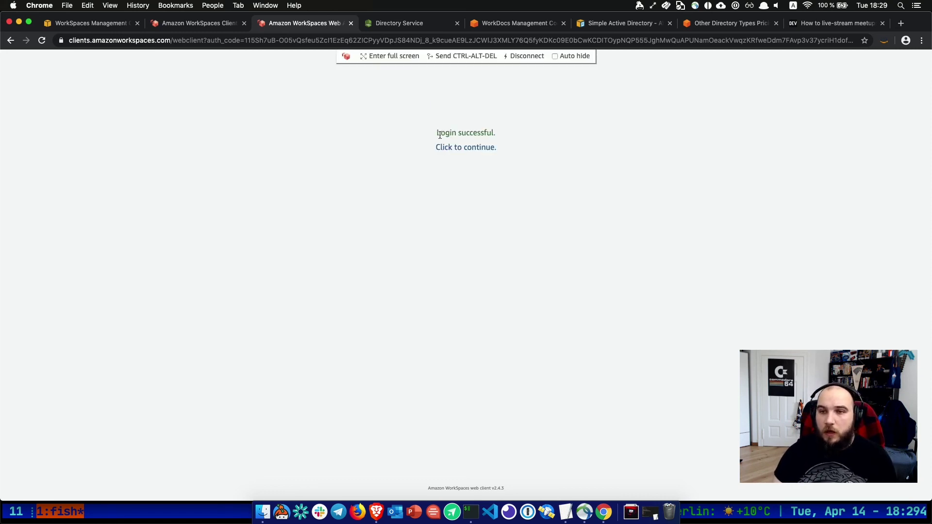
pyautogui.click(462, 148)
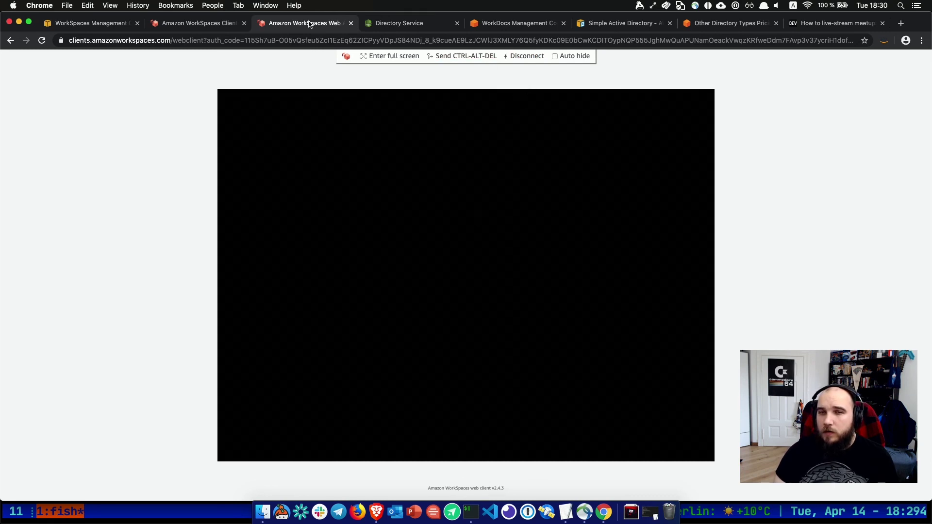
# Open the Directories page and expand nakatomi.plaza.net's details showing Web Access enabled.
pyautogui.click(194, 25)
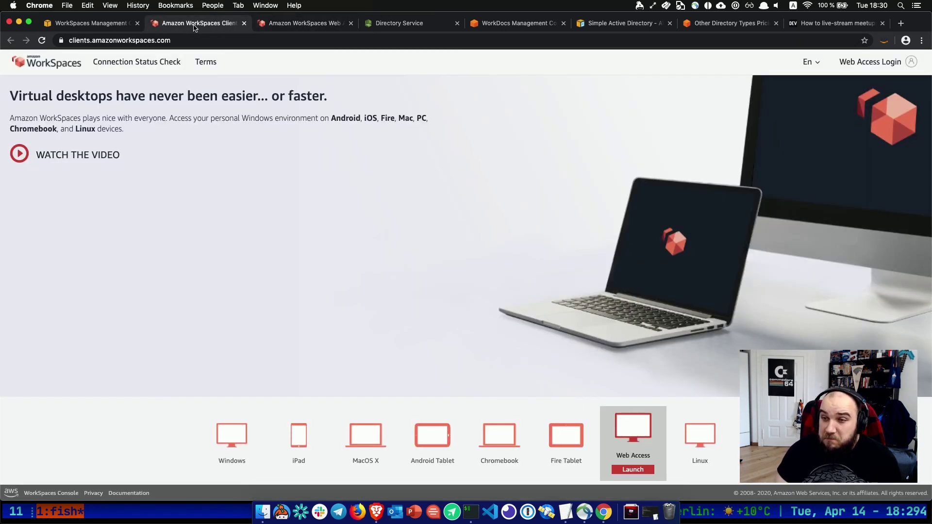
pyautogui.click(101, 27)
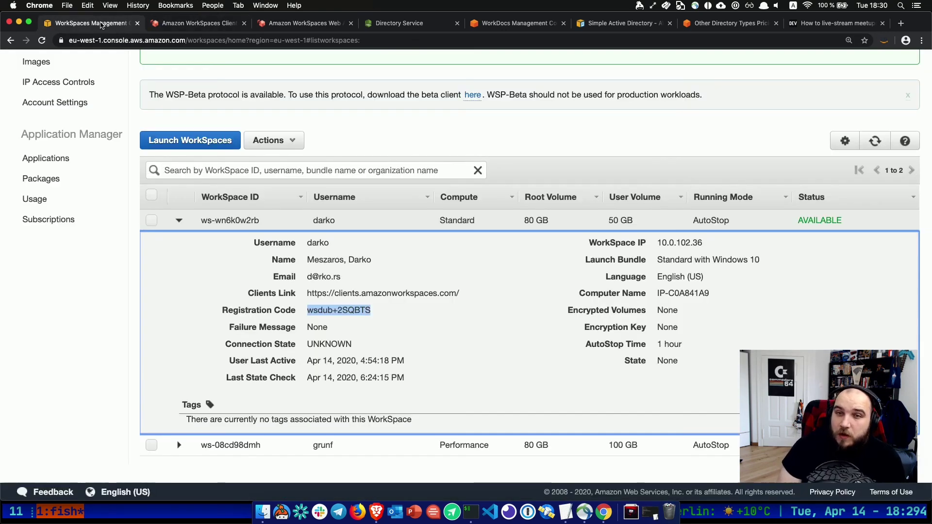
pyautogui.click(318, 23)
pyautogui.click(111, 23)
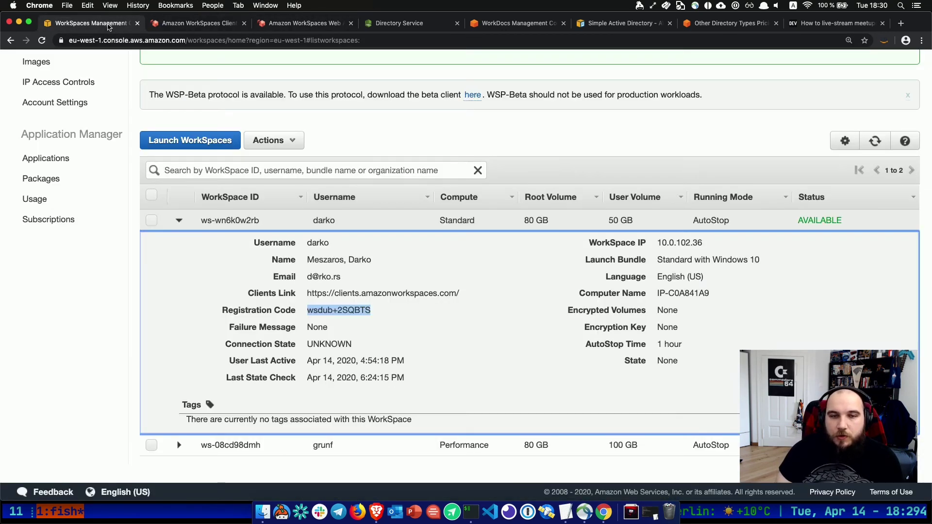
pyautogui.scroll(3, 68, 141)
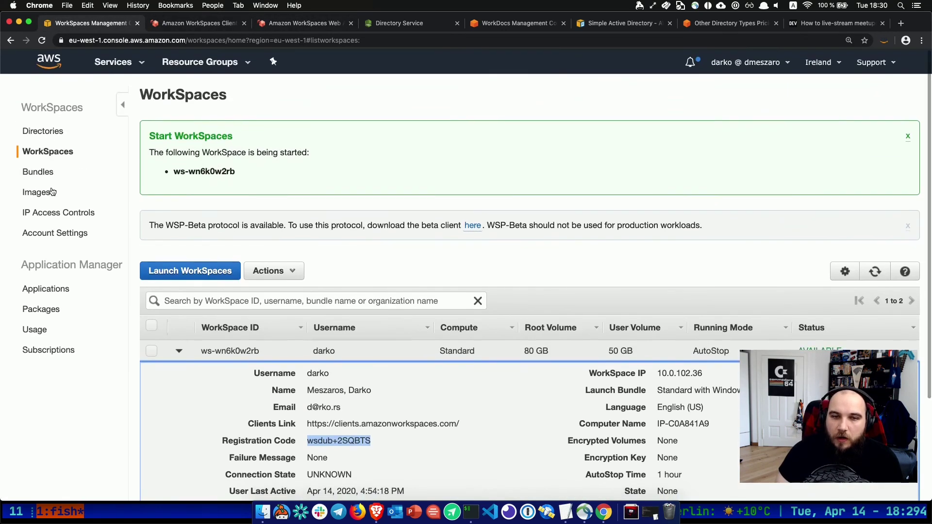
pyautogui.click(42, 136)
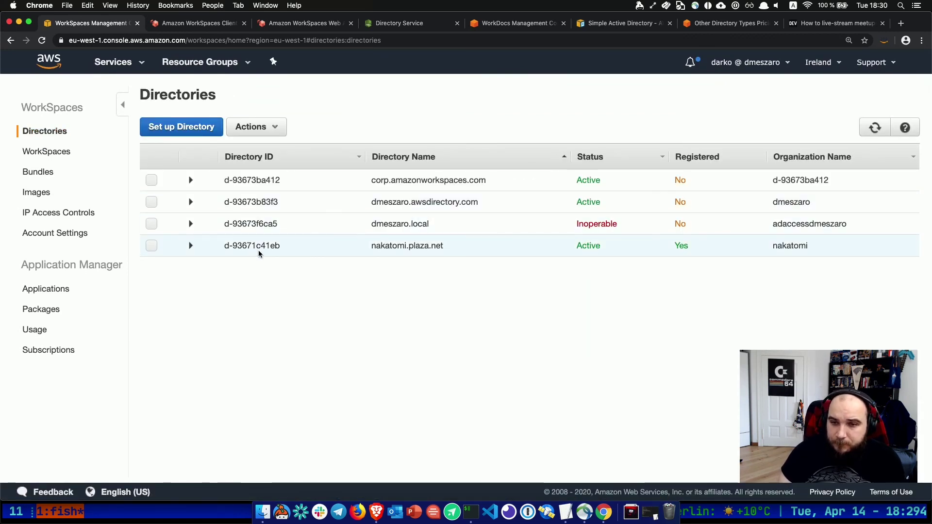
pyautogui.click(191, 245)
pyautogui.click(151, 245)
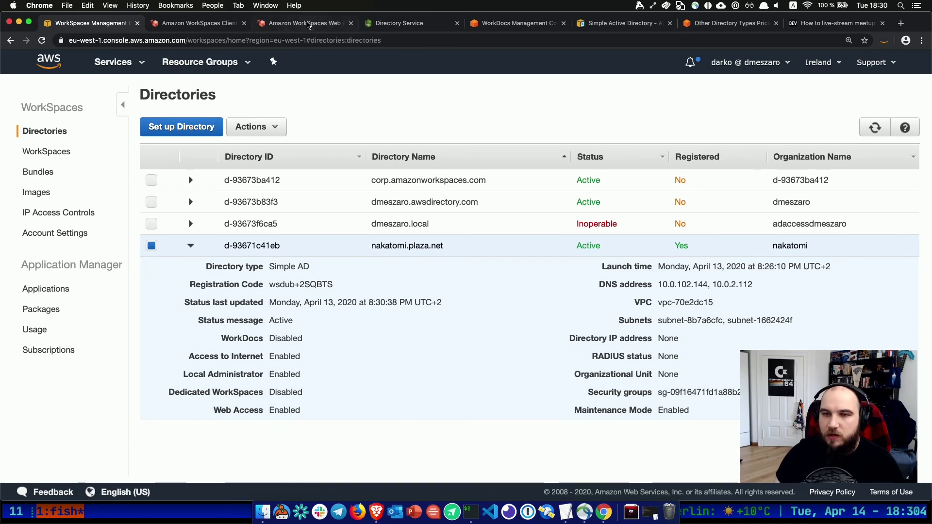
pyautogui.click(307, 24)
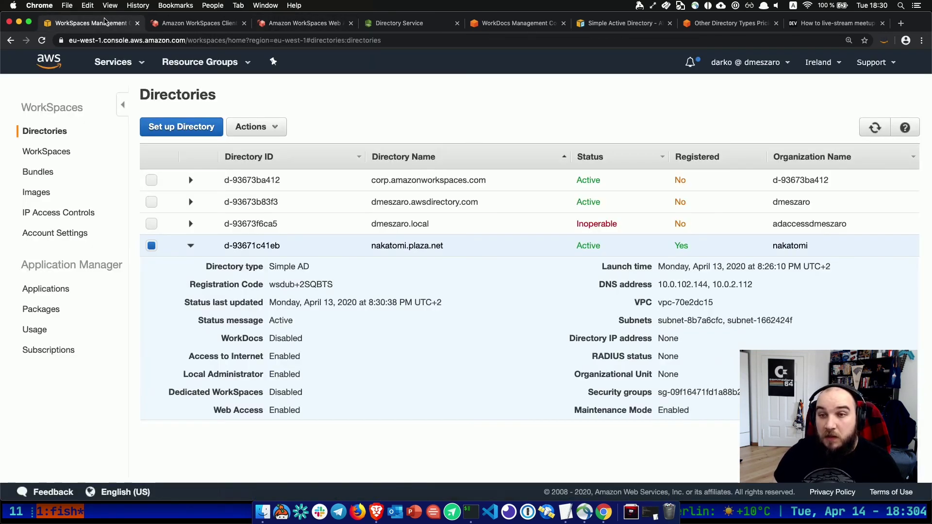
pyautogui.click(107, 21)
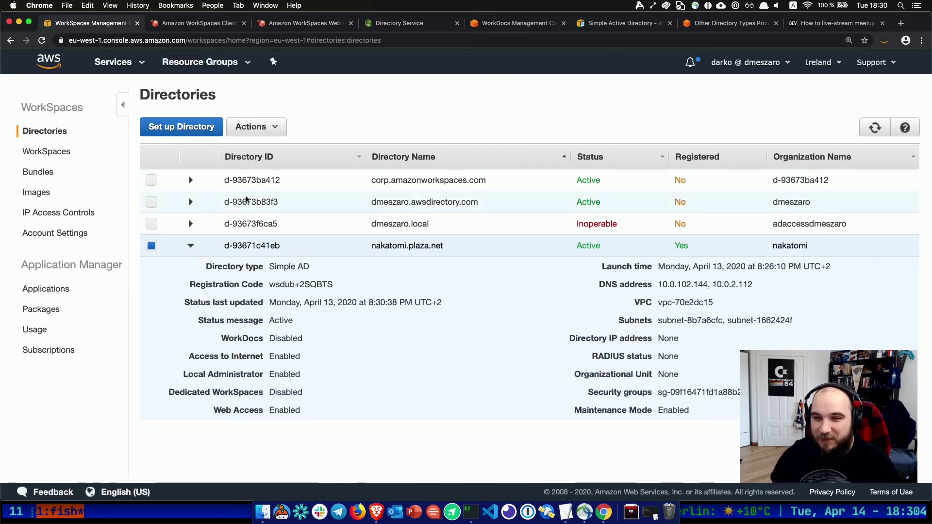
# Open nakatomi.plaza.net's Update Details and expand the Access to Internet settings.
pyautogui.click(253, 127)
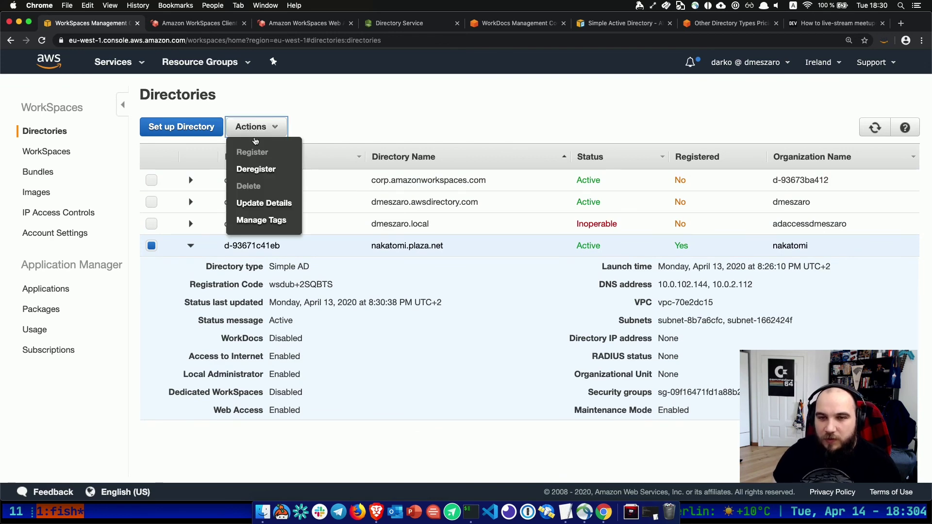
pyautogui.click(252, 206)
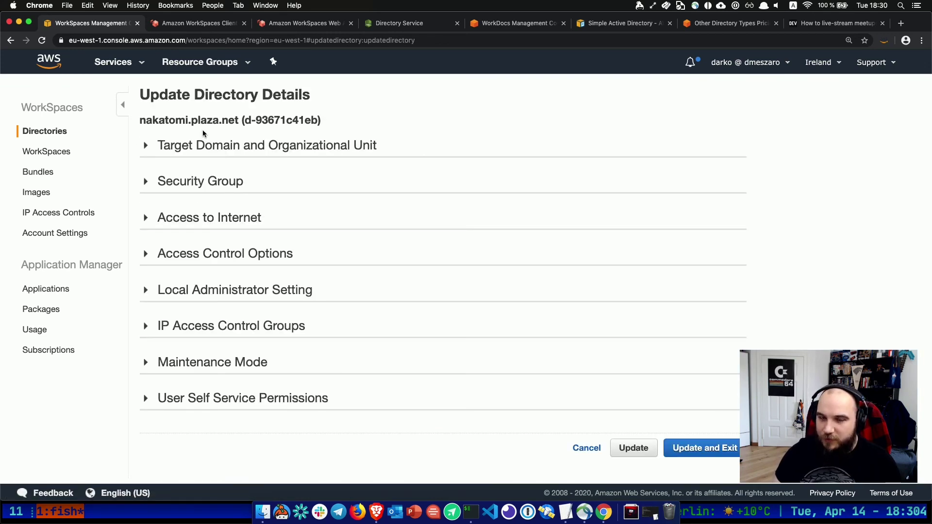
pyautogui.click(146, 148)
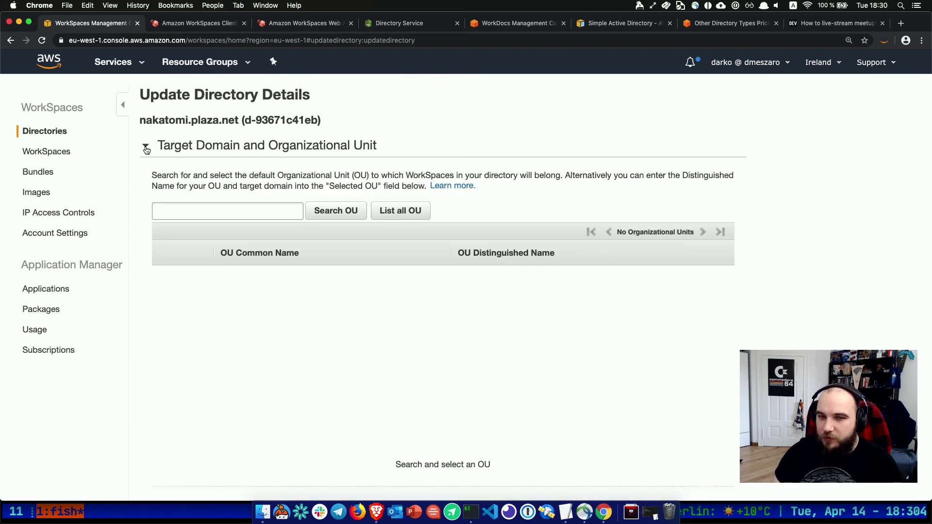
pyautogui.click(146, 147)
pyautogui.click(145, 187)
pyautogui.click(144, 186)
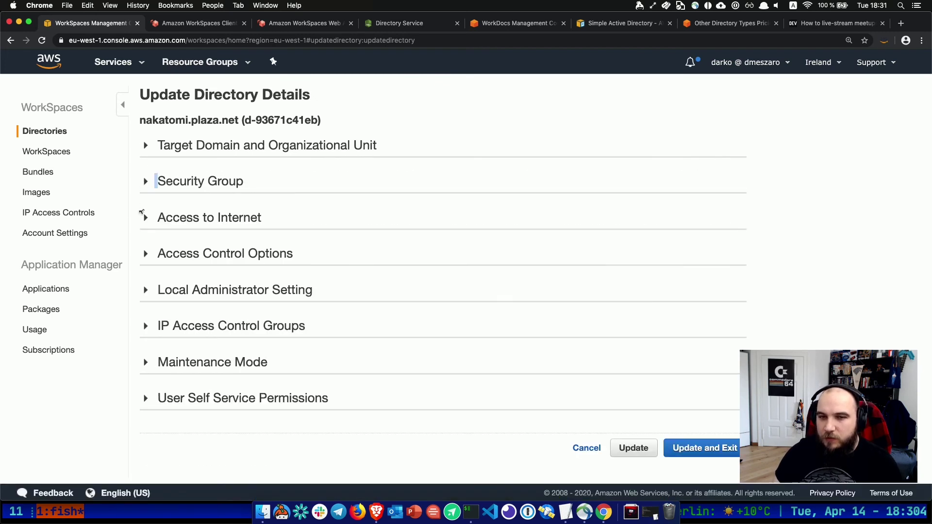
pyautogui.click(145, 218)
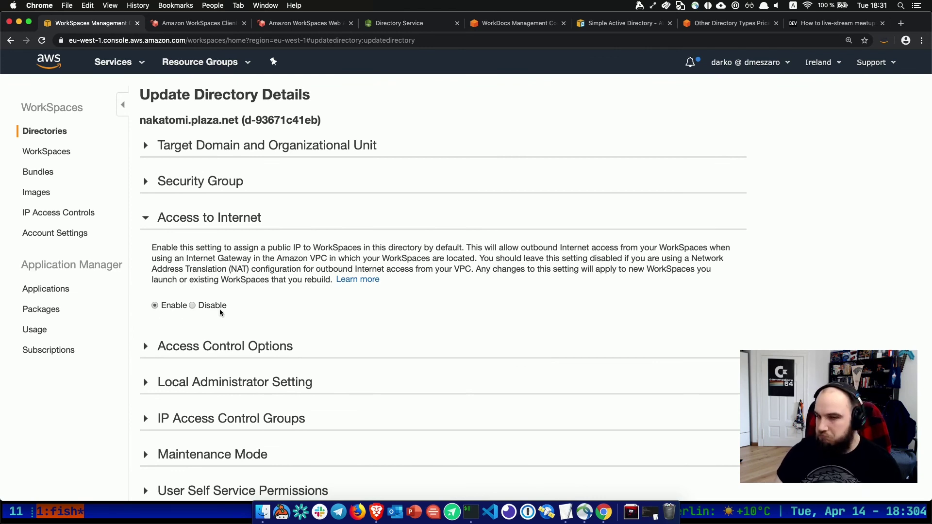
# Review the Local Administrator Setting and Access Control Options sections.
pyautogui.scroll(-2, 168, 345)
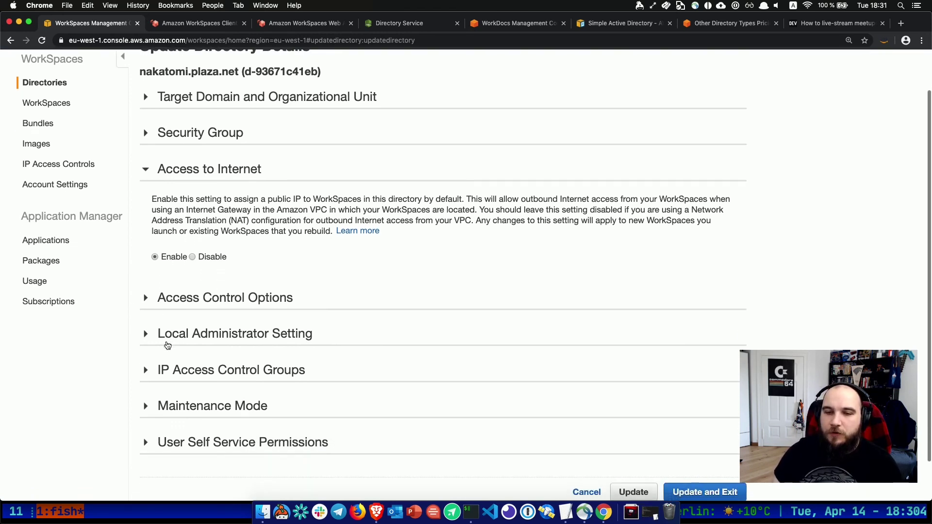
pyautogui.click(165, 339)
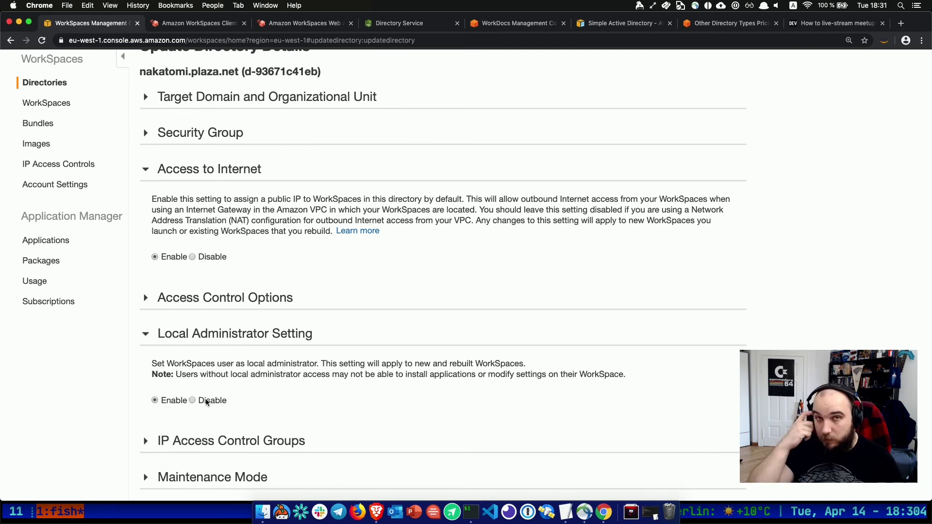
pyautogui.scroll(-2, 206, 403)
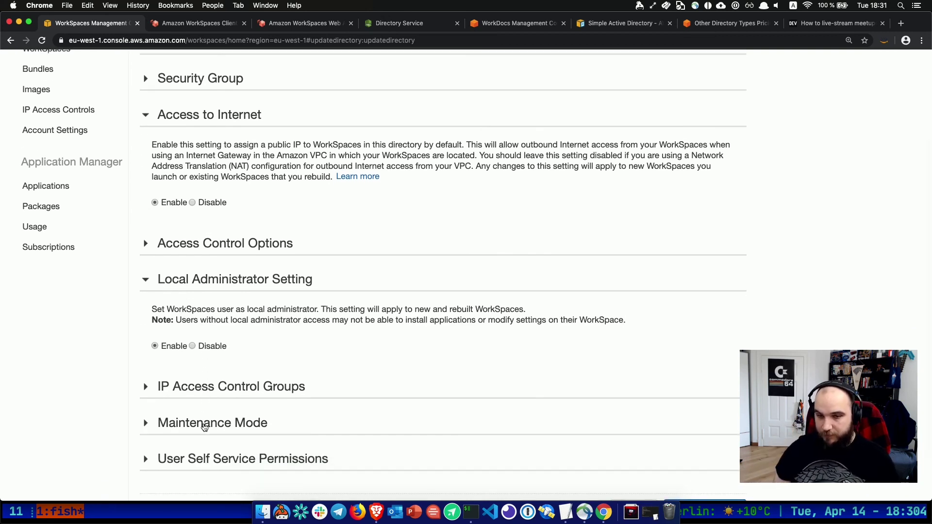
pyautogui.scroll(-3, 203, 426)
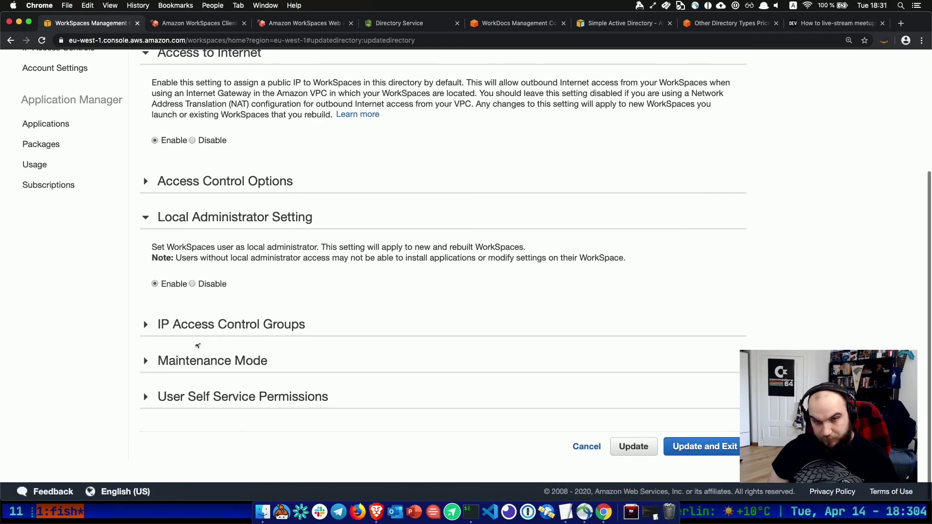
pyautogui.click(201, 190)
pyautogui.scroll(-5, 194, 262)
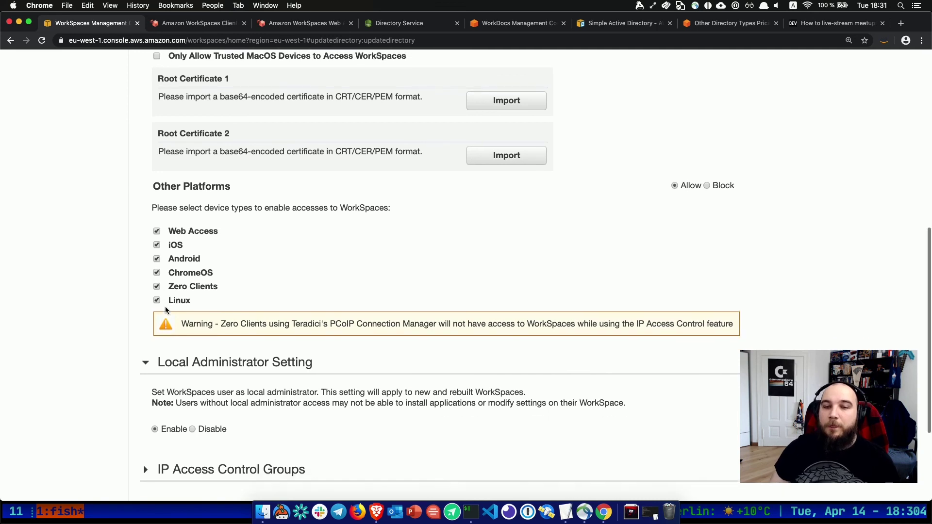
pyautogui.scroll(3, 165, 310)
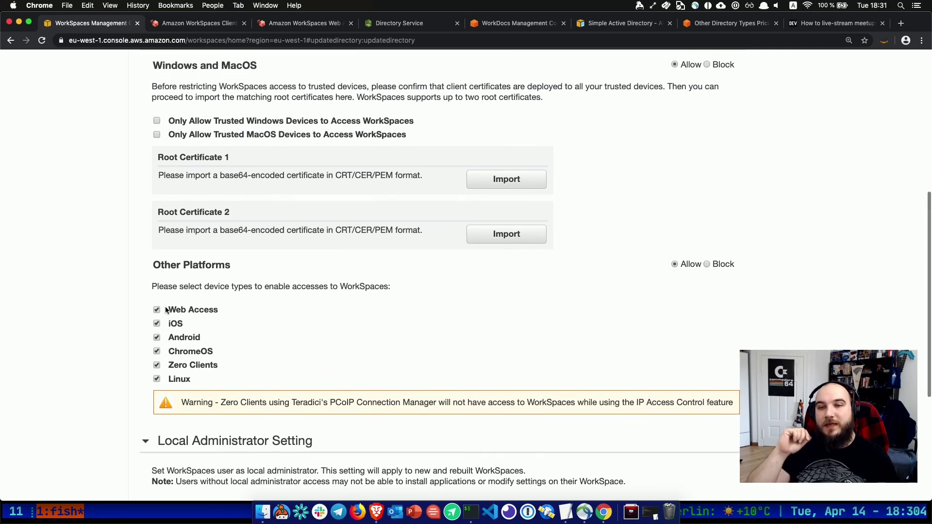
pyautogui.scroll(2, 166, 311)
pyautogui.scroll(-3, 166, 311)
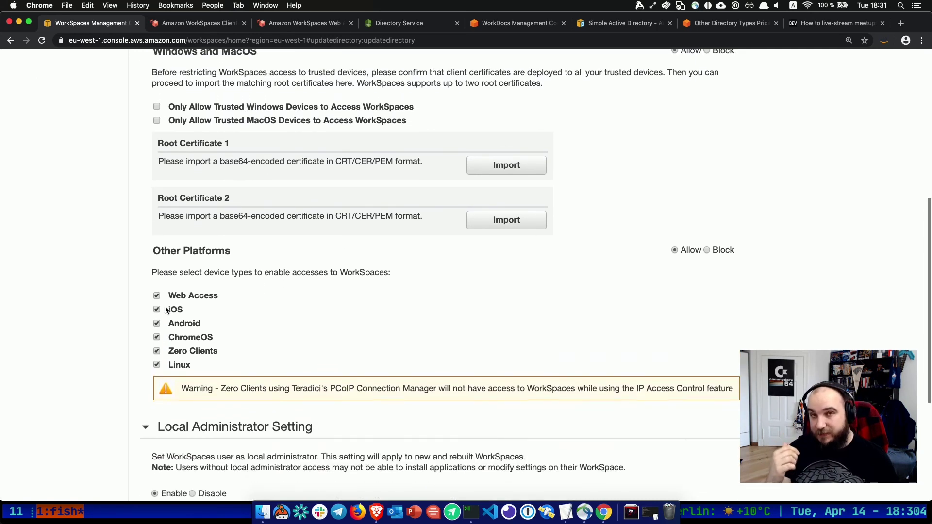
pyautogui.scroll(-3, 165, 310)
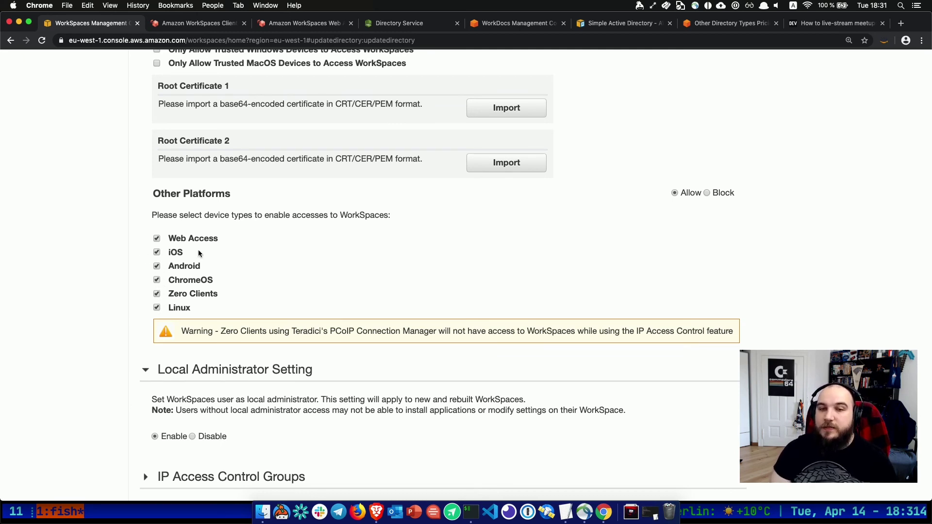
pyautogui.scroll(2, 312, 276)
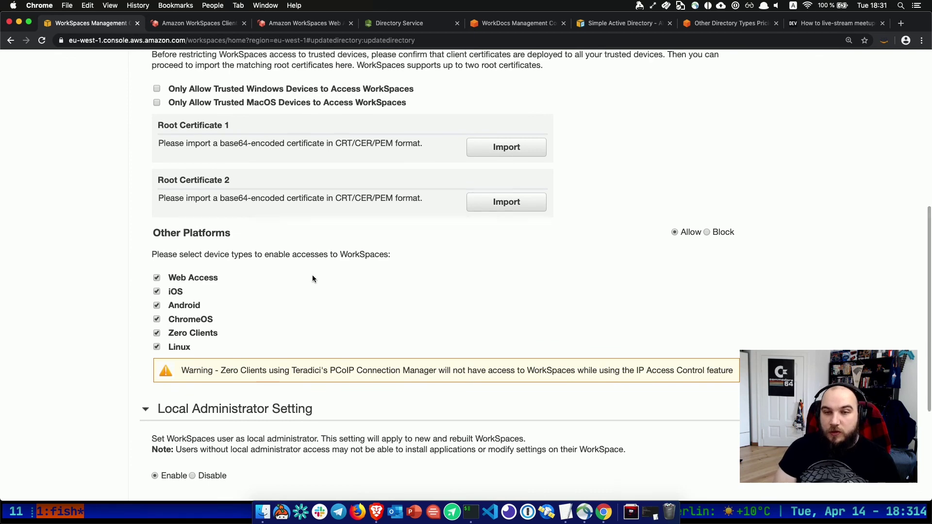
pyautogui.scroll(-5, 313, 278)
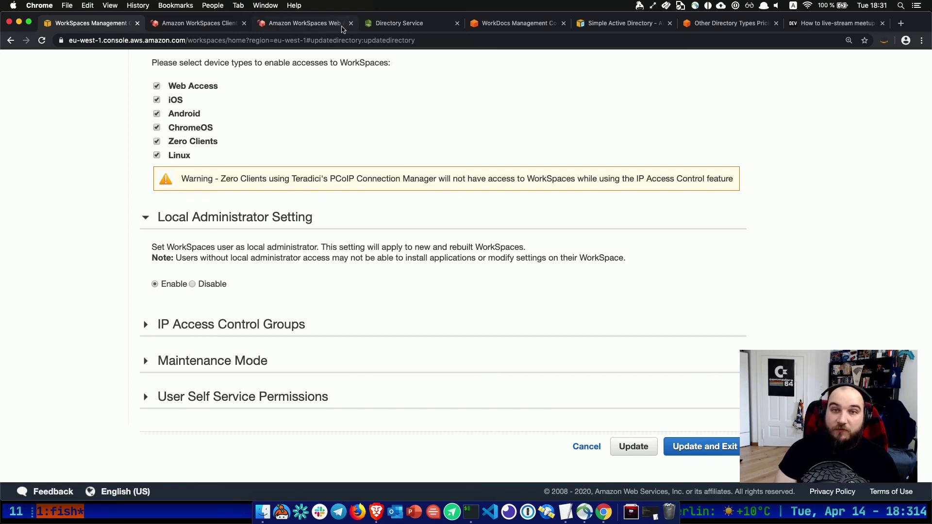
pyautogui.scroll(1, 224, 194)
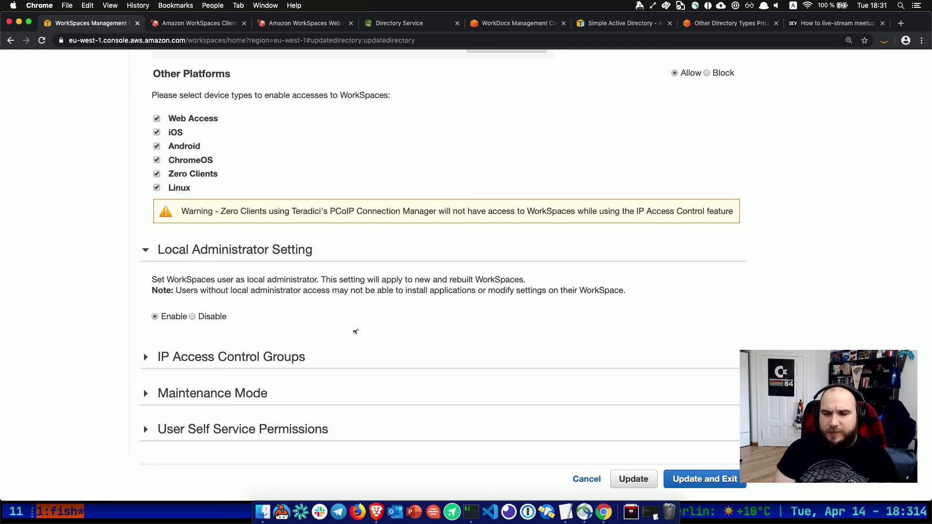
# Cancel the update without saving, close the web client tab, and bring Firefox forward.
pyautogui.click(571, 480)
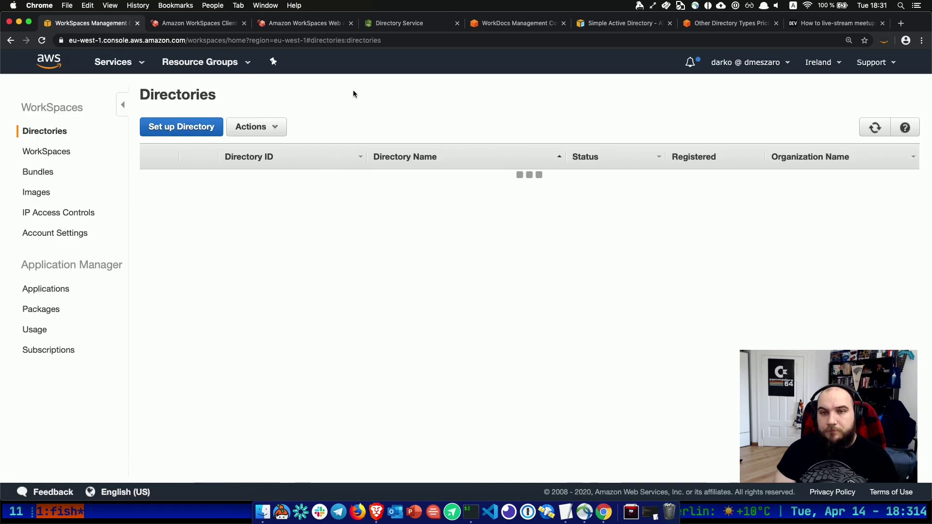
pyautogui.click(302, 23)
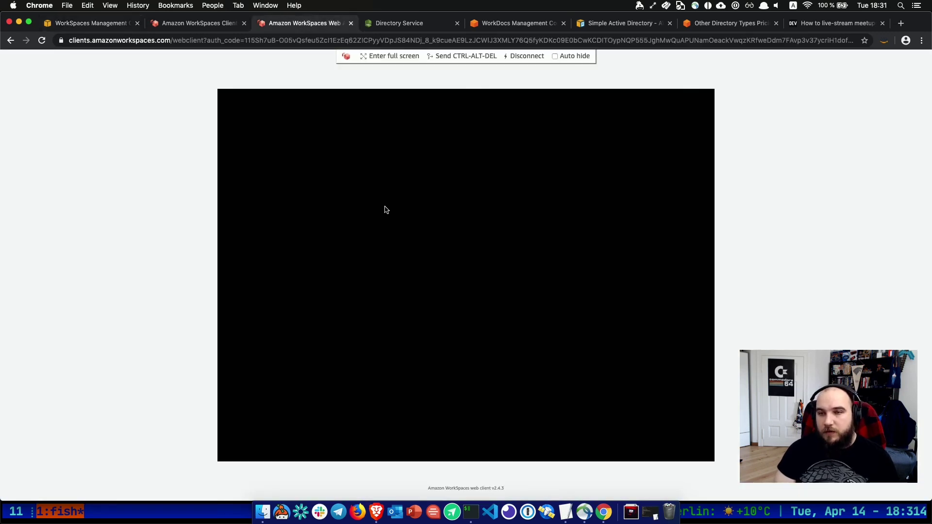
pyautogui.click(351, 23)
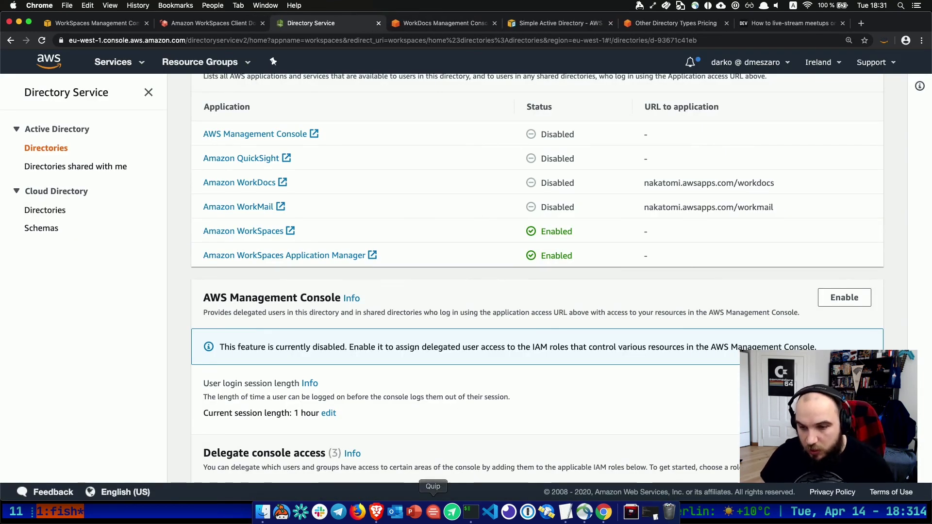
pyautogui.click(357, 512)
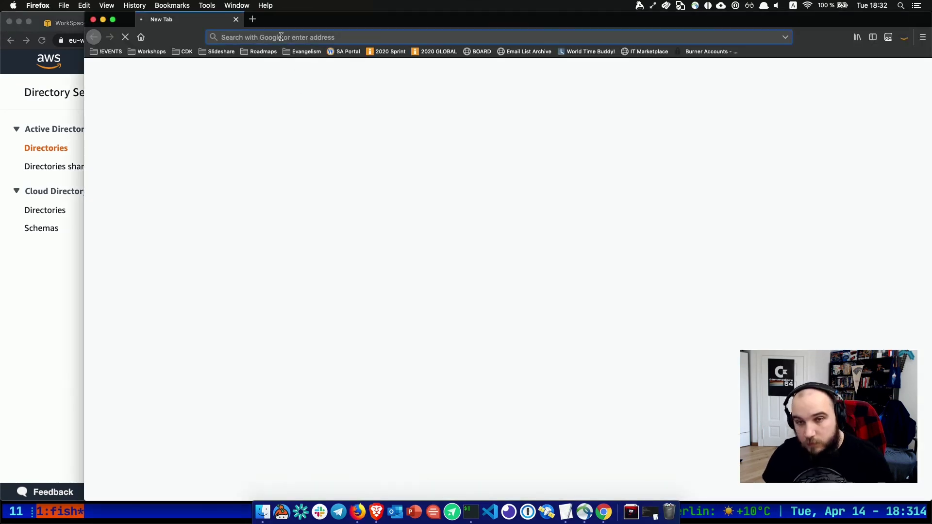
# Open the Amazon WorkSpaces Client Download page in a new Firefox tab.
pyautogui.write('c')
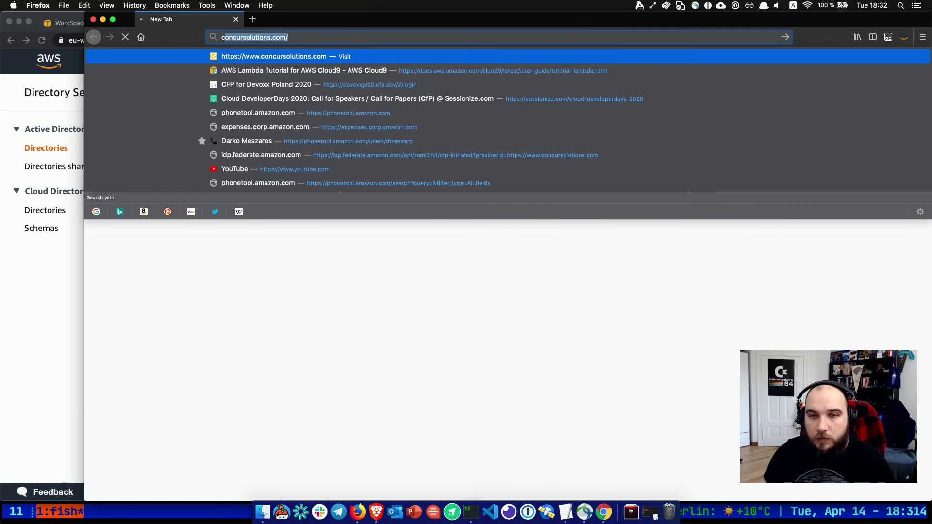
pyautogui.press('BackSpace')
pyautogui.press('BackSpace')
pyautogui.press('super+t')
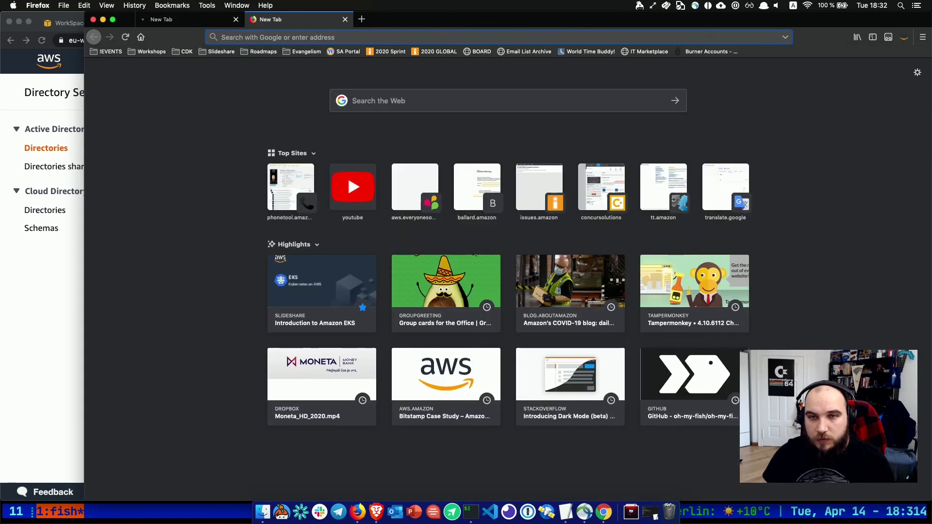
pyautogui.write('cli')
pyautogui.press('BackSpace')
pyautogui.press('BackSpace')
pyautogui.press('BackSpace')
pyautogui.write('wor')
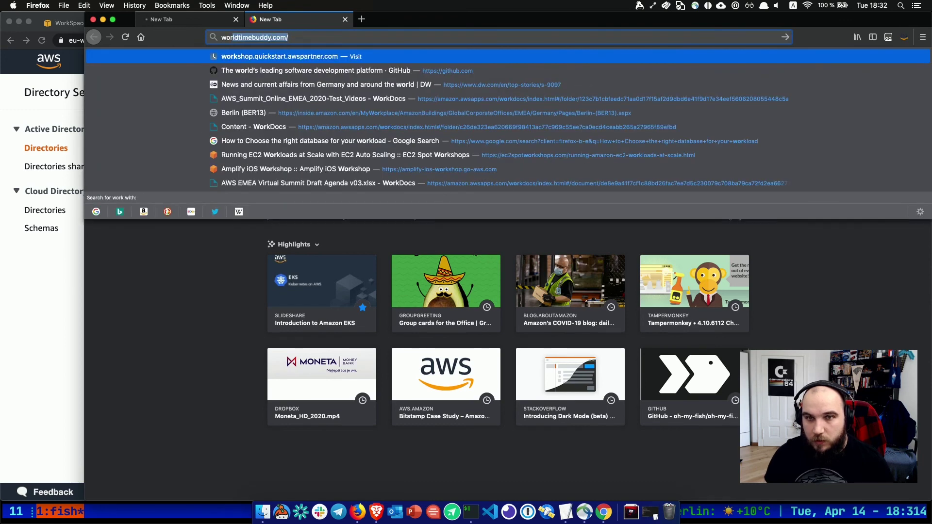
pyautogui.write('kspace')
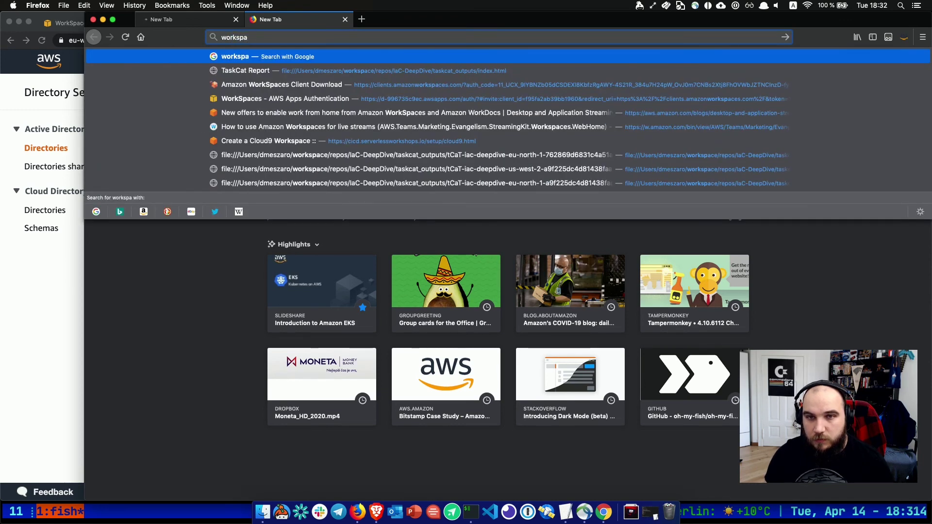
pyautogui.press('Down')
pyautogui.press('Down')
pyautogui.press('Down')
pyautogui.press('Down')
pyautogui.press('Down')
pyautogui.press('Up')
pyautogui.press('Up')
pyautogui.press('Up')
pyautogui.press('Return')
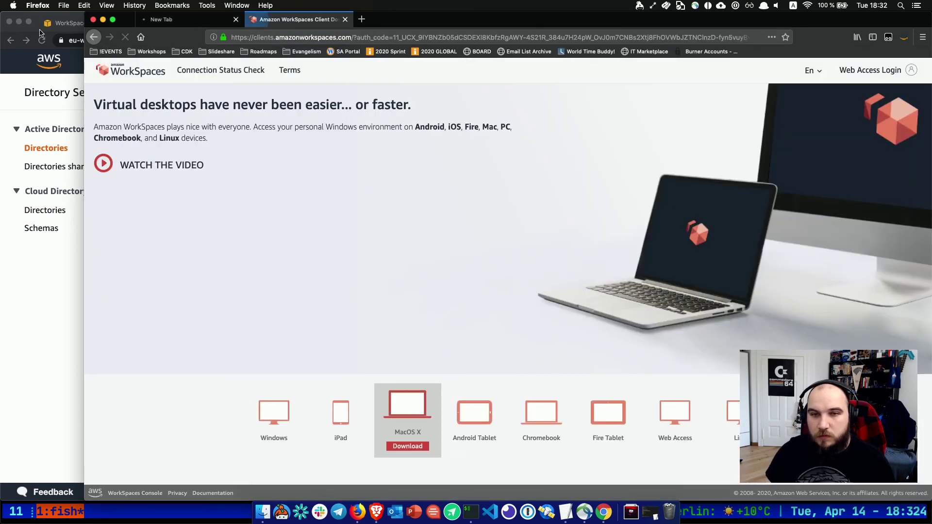
# Launch Web Access, close the authentication portal tab, and go back in Chrome's console.
pyautogui.click(675, 447)
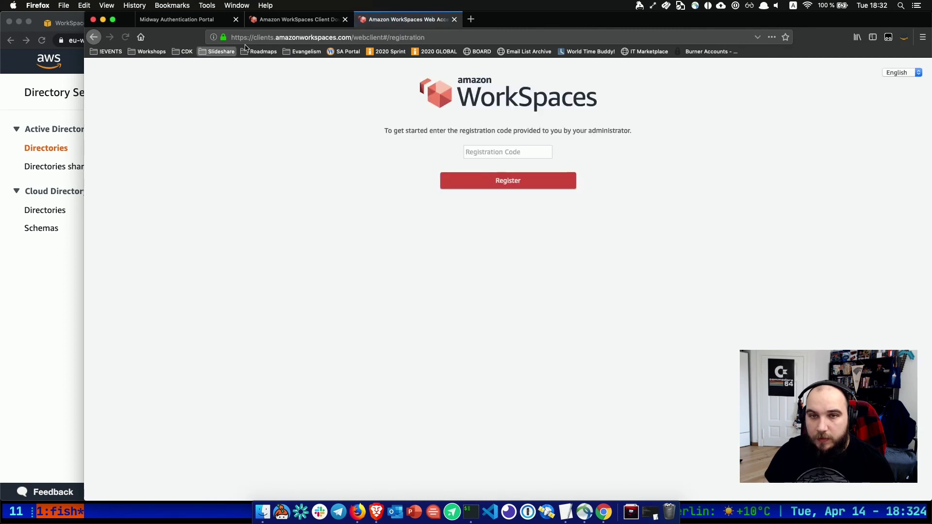
pyautogui.click(236, 19)
pyautogui.click(39, 357)
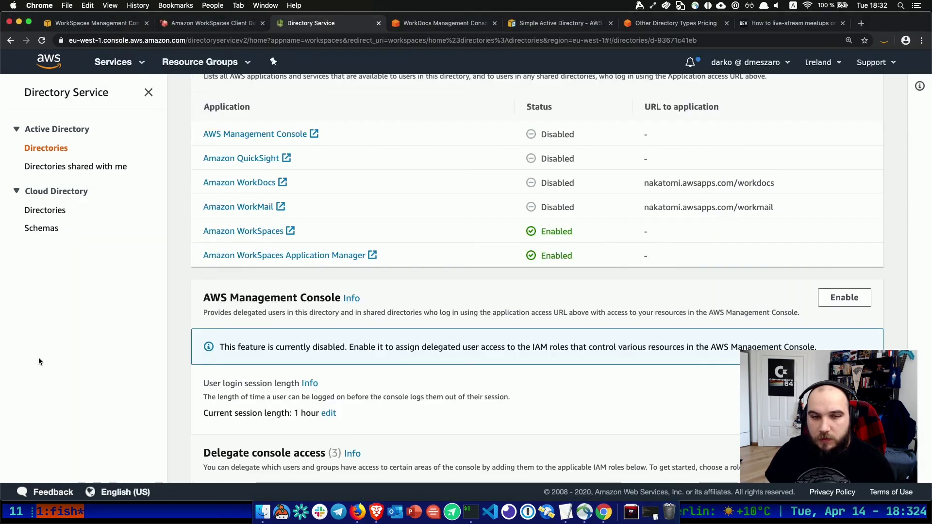
pyautogui.click(10, 41)
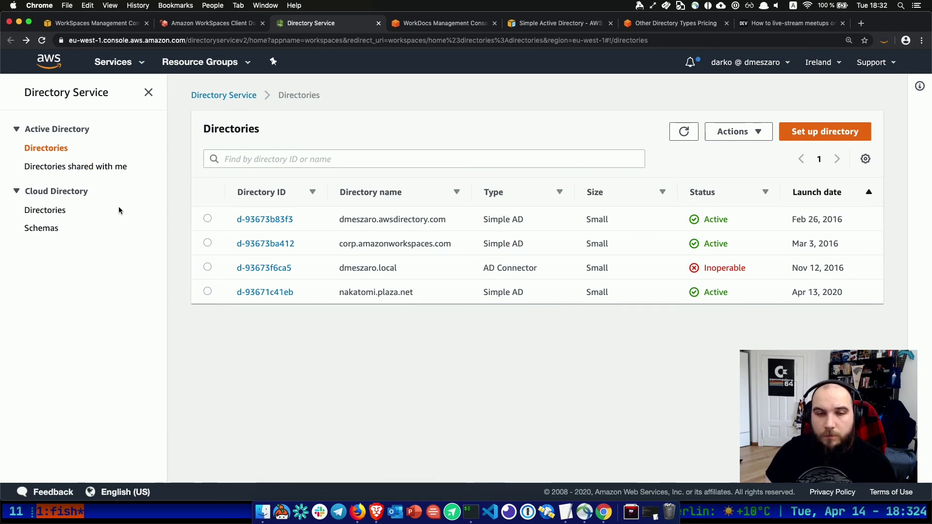
pyautogui.click(118, 62)
# Expand ws-wn6k0w2rb's details in the WorkSpaces console and copy its registration code.
pyautogui.click(55, 141)
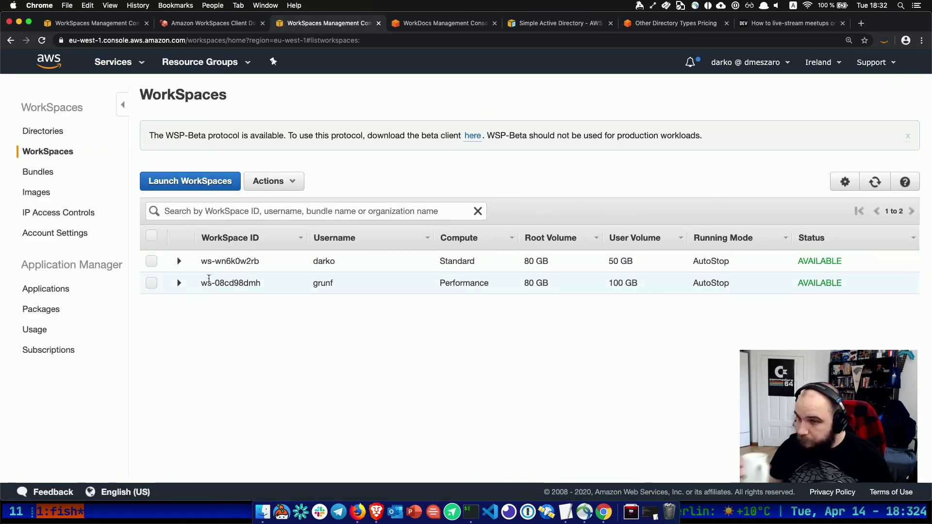
pyautogui.click(179, 262)
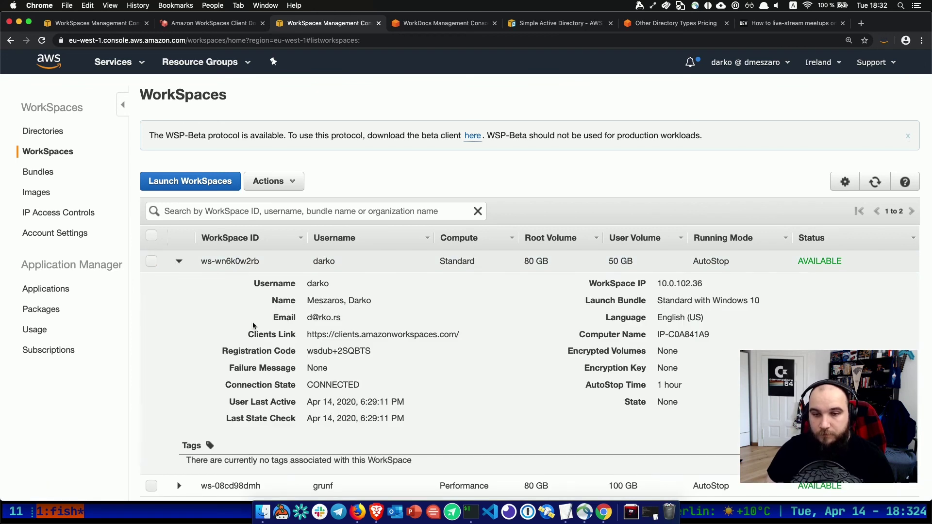
pyautogui.scroll(-1, 270, 349)
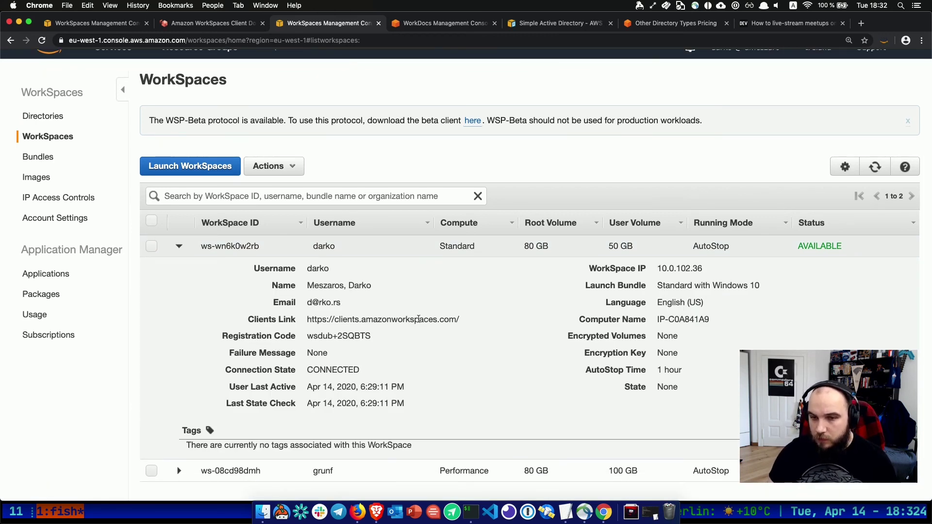
pyautogui.moveTo(377, 339); pyautogui.dragTo(302, 333)
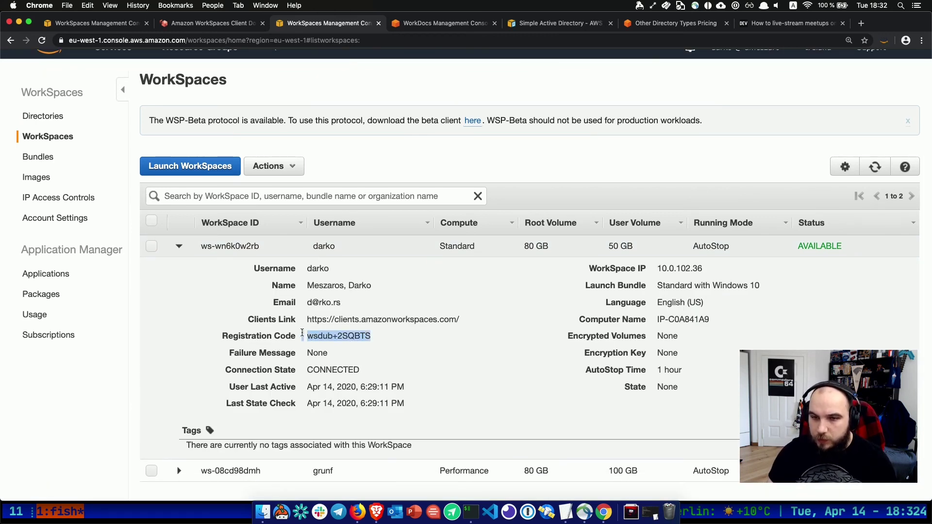
pyautogui.press('super+c')
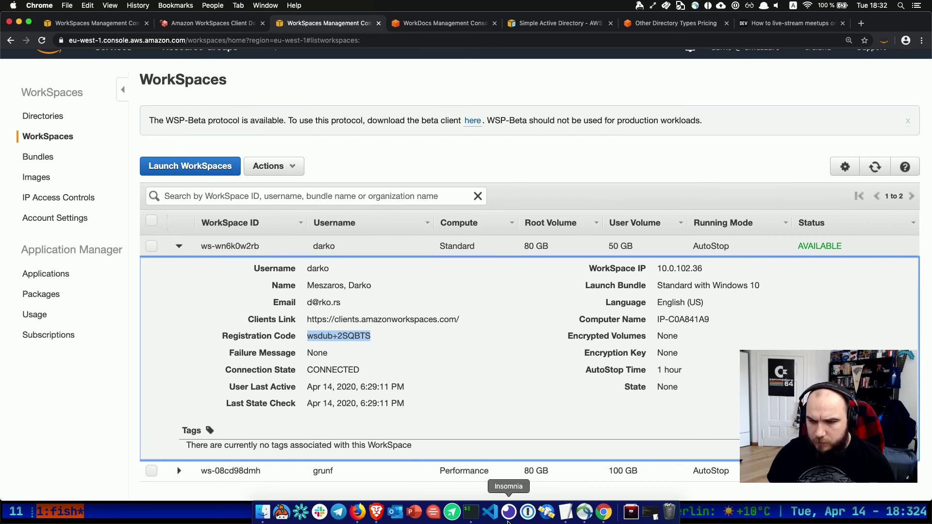
pyautogui.click(358, 514)
# Paste the copied registration code into the WorkSpaces Web Client and register it.
pyautogui.click(509, 148)
pyautogui.press('super+v')
pyautogui.click(503, 180)
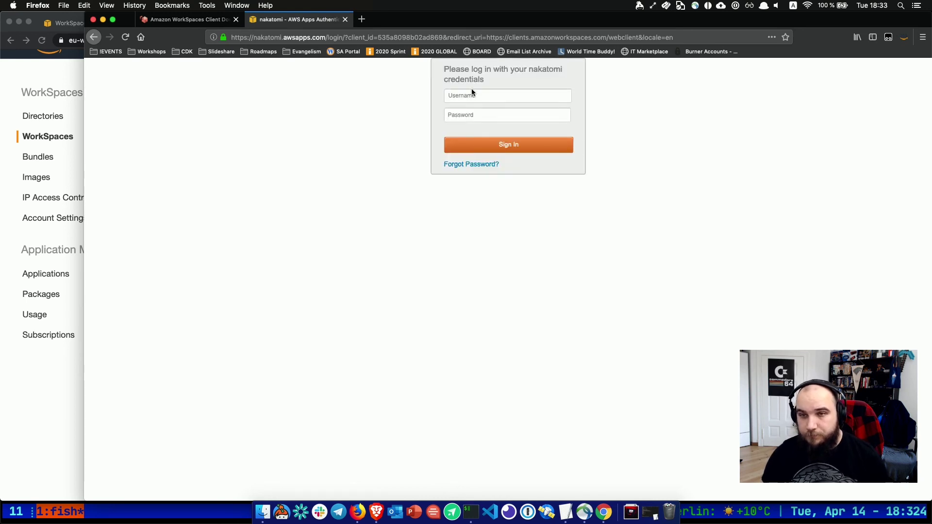
# Sign in with the WorkSpace user's username and password, then return to the console.
pyautogui.click(462, 97)
pyautogui.write('darko')
pyautogui.press('Tab')
pyautogui.write('***')
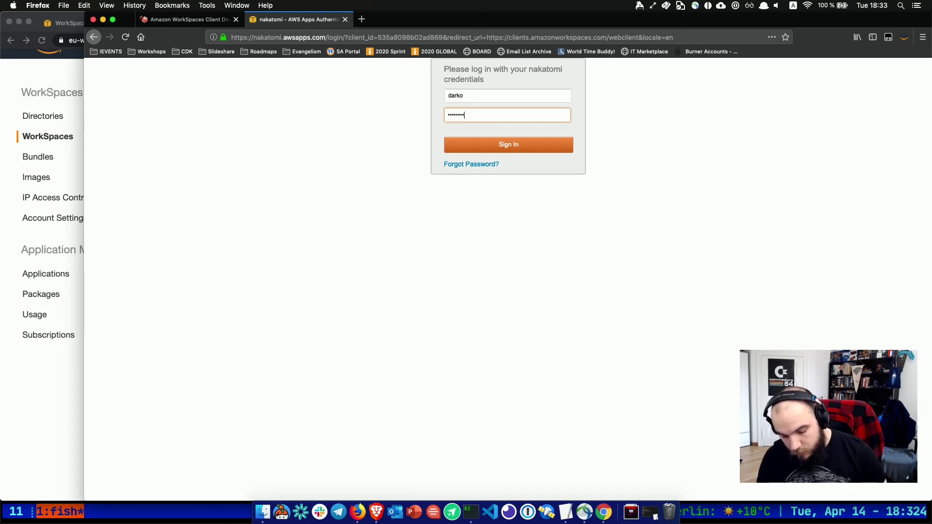
pyautogui.click(501, 140)
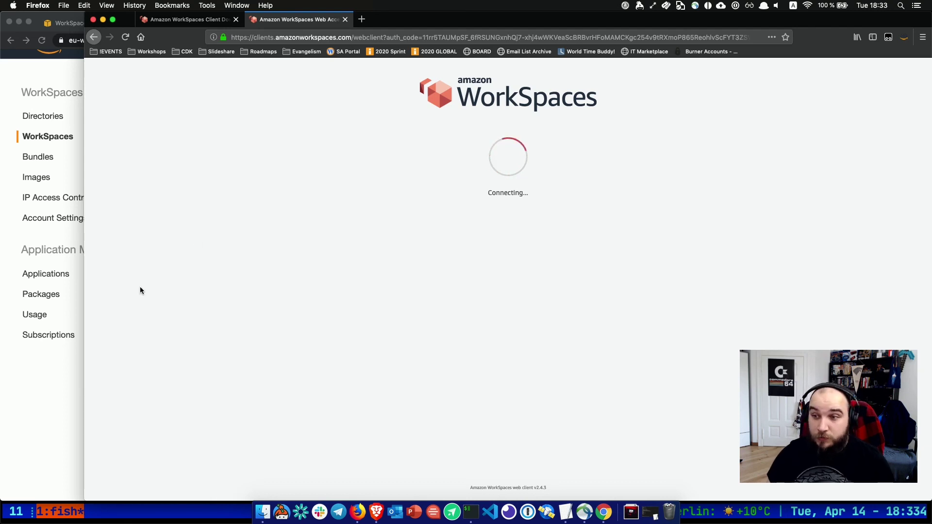
pyautogui.click(72, 377)
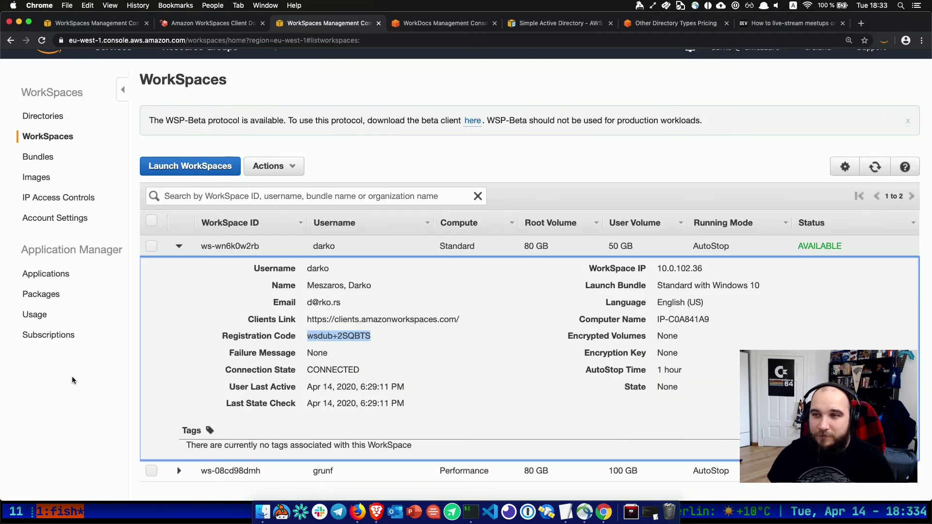
# Open the Application Manager Applications list, briefly checking Create new application and the Source choices.
pyautogui.click(52, 293)
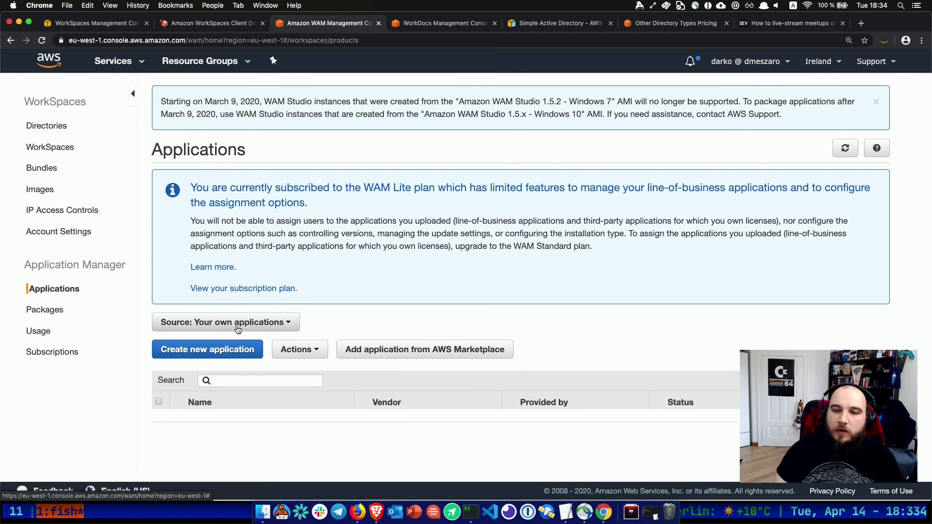
pyautogui.click(224, 350)
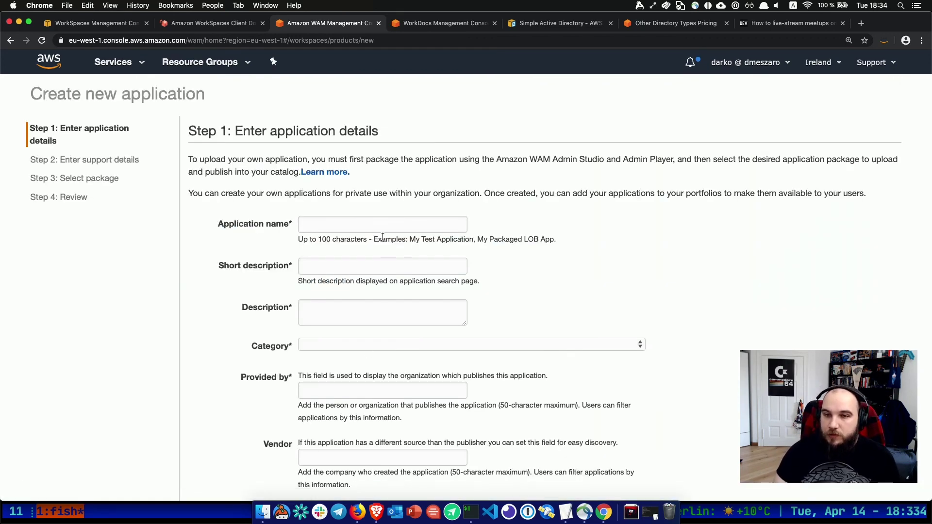
pyautogui.click(11, 42)
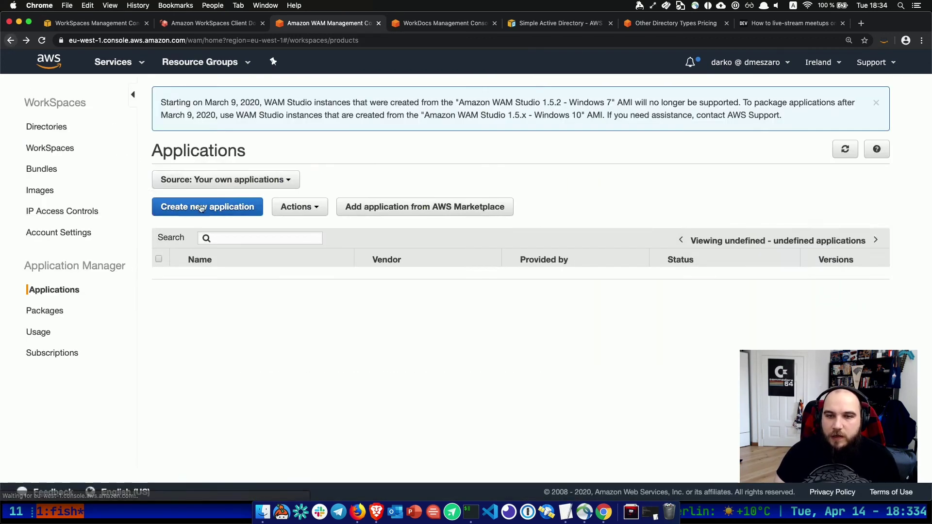
pyautogui.click(230, 323)
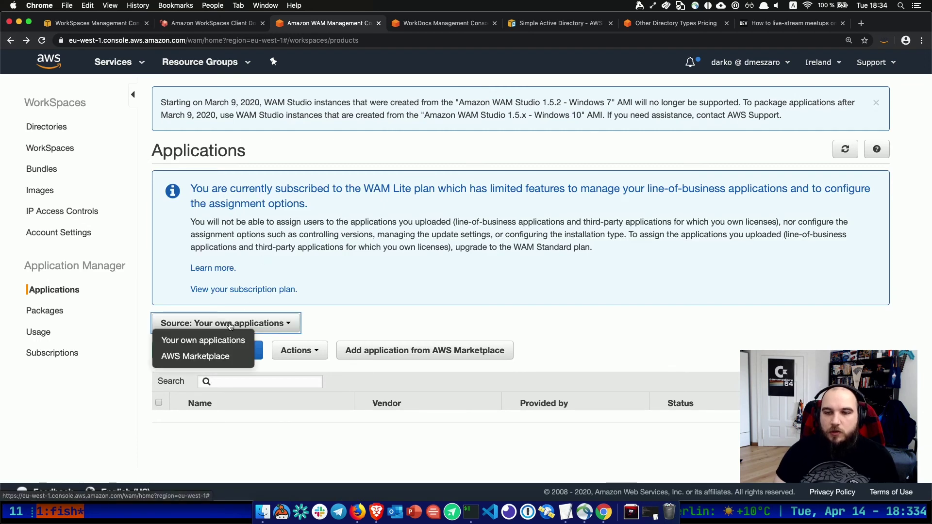
pyautogui.click(340, 326)
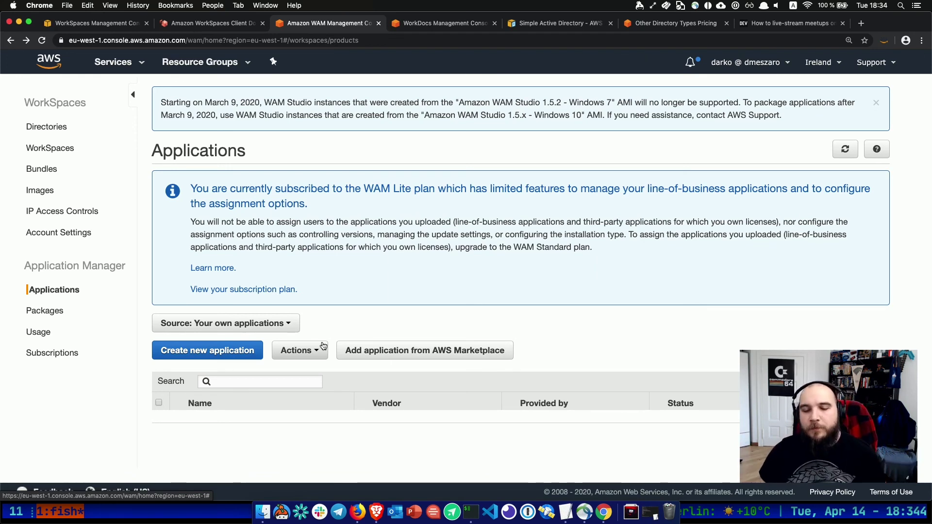
# Open the AWS Marketplace application catalog and browse its first page.
pyautogui.click(368, 353)
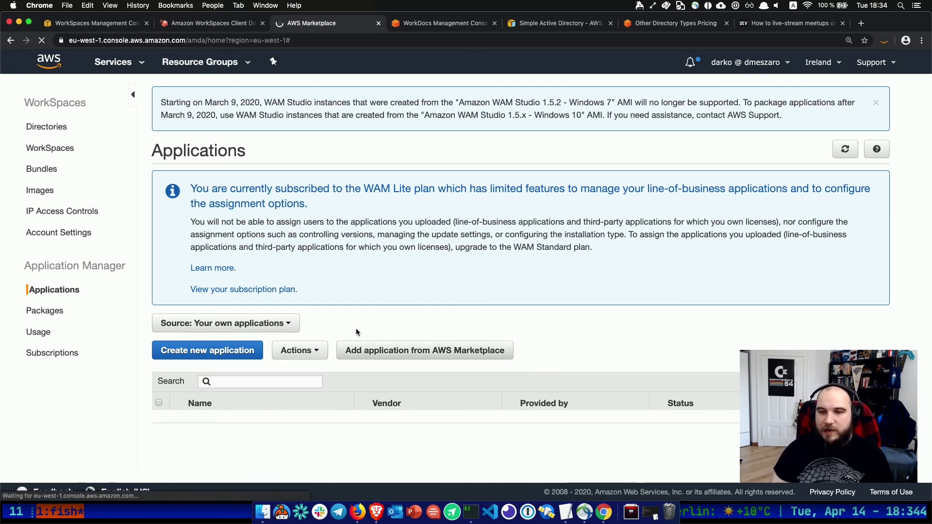
pyautogui.scroll(-5, 362, 352)
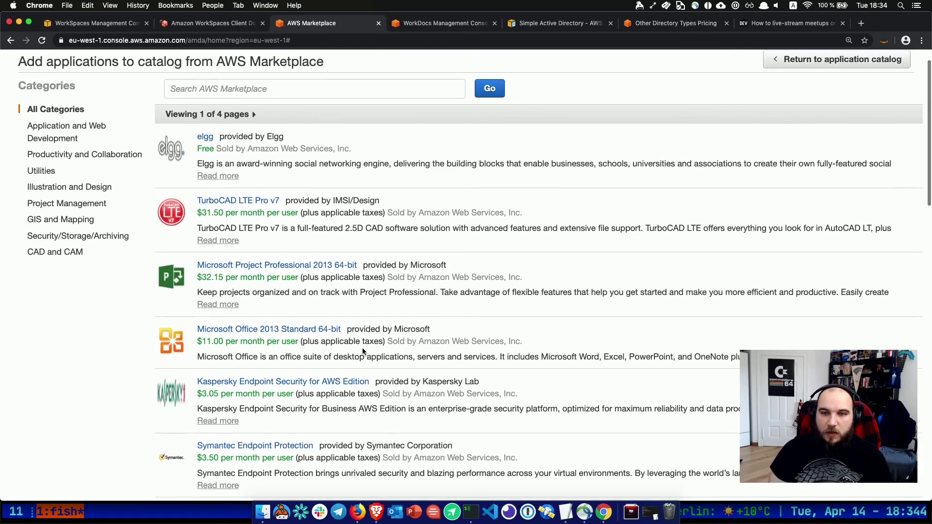
pyautogui.scroll(-8, 362, 350)
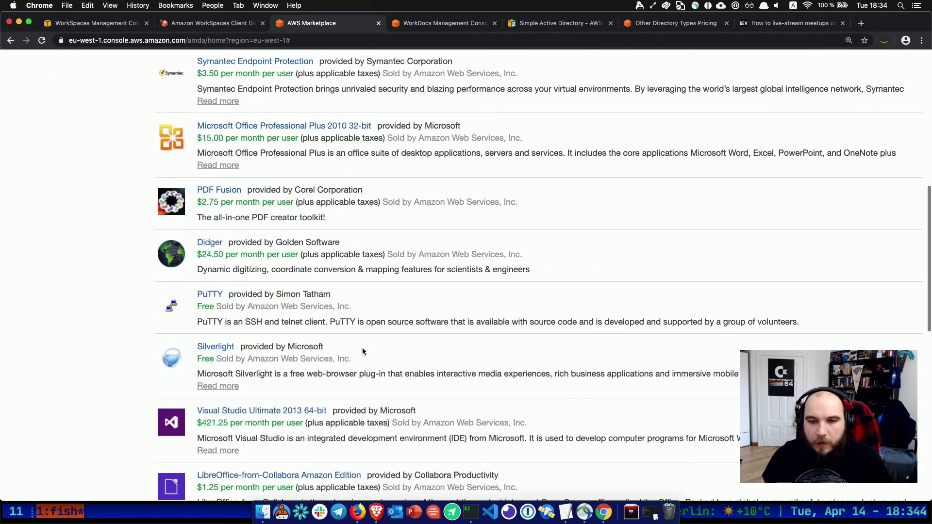
pyautogui.scroll(-8, 362, 350)
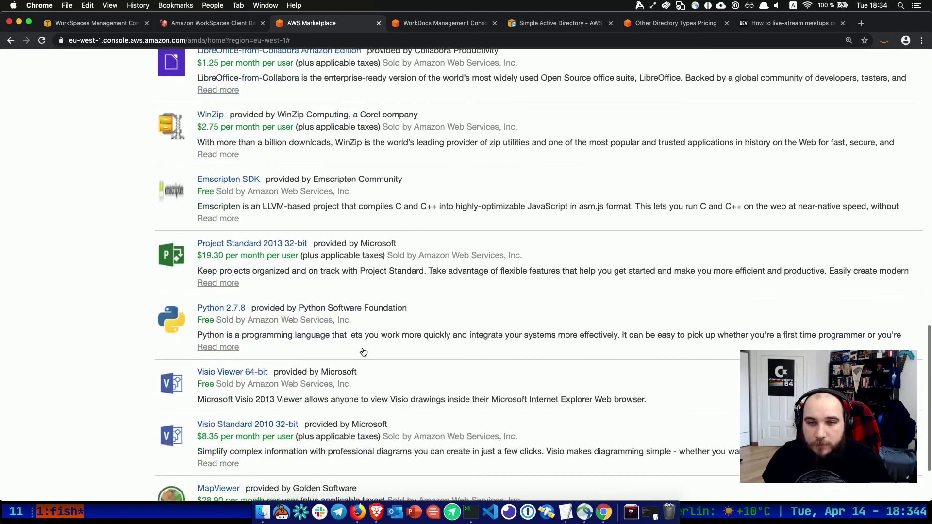
pyautogui.scroll(-2, 363, 351)
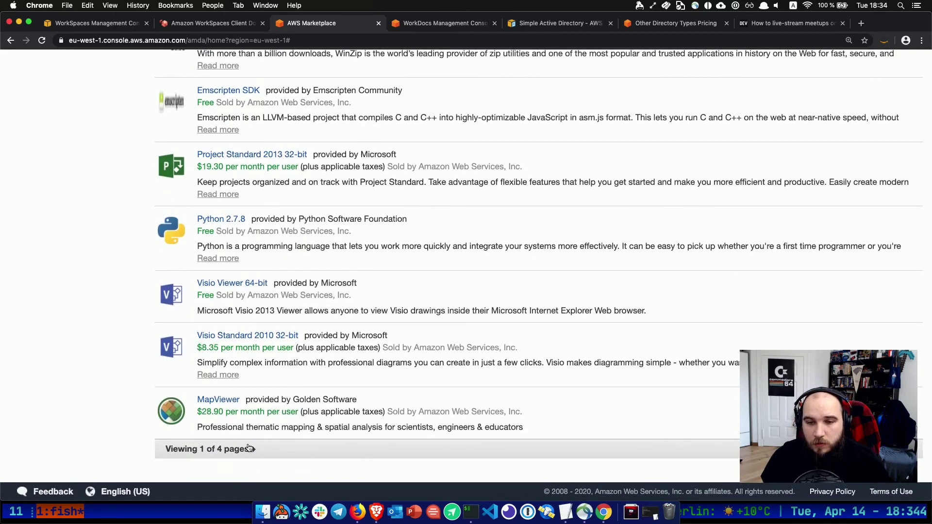
# Go to the catalog's next page and open the Eclipse IDE listing.
pyautogui.click(255, 450)
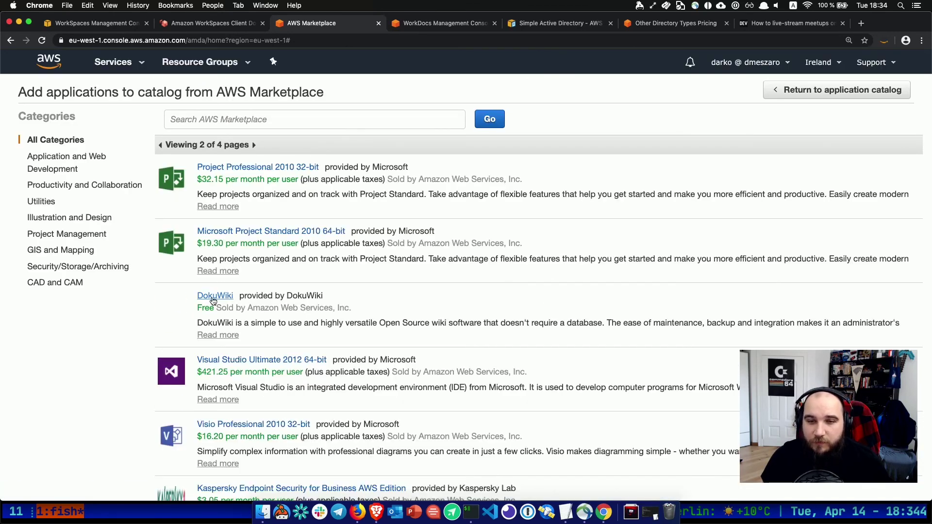
pyautogui.scroll(-3, 210, 302)
pyautogui.scroll(-10, 97, 349)
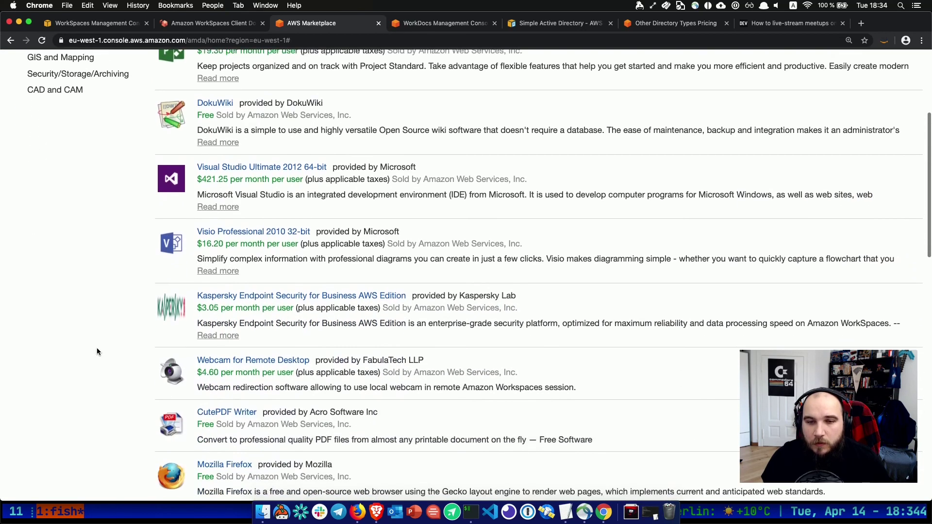
pyautogui.scroll(-4, 97, 351)
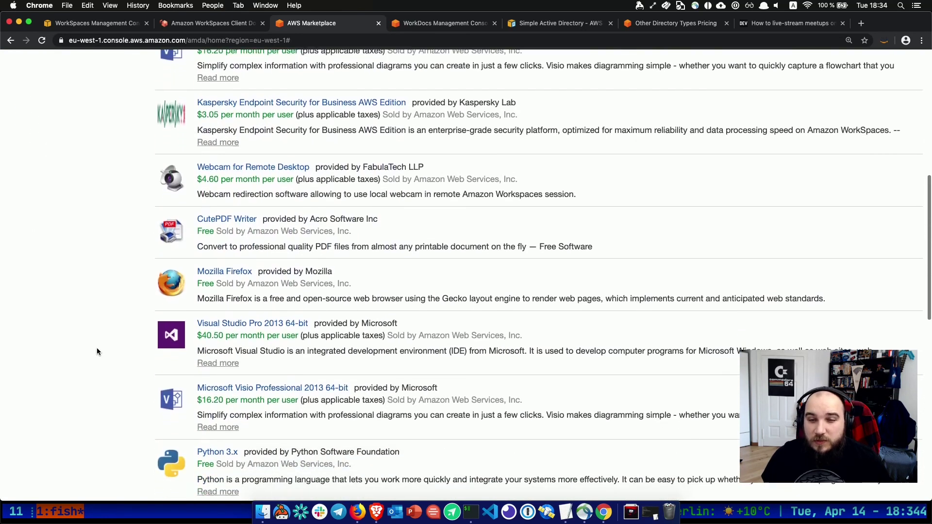
pyautogui.scroll(-1, 97, 352)
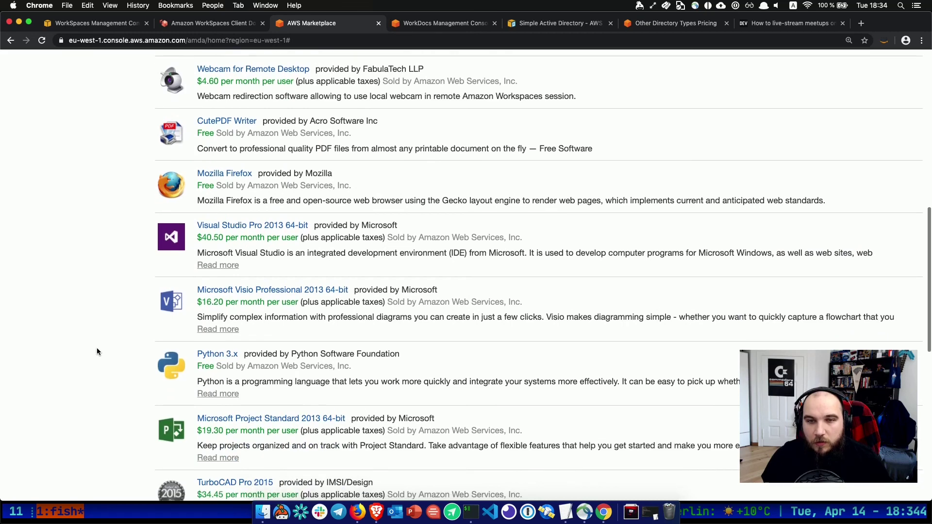
pyautogui.scroll(-6, 97, 352)
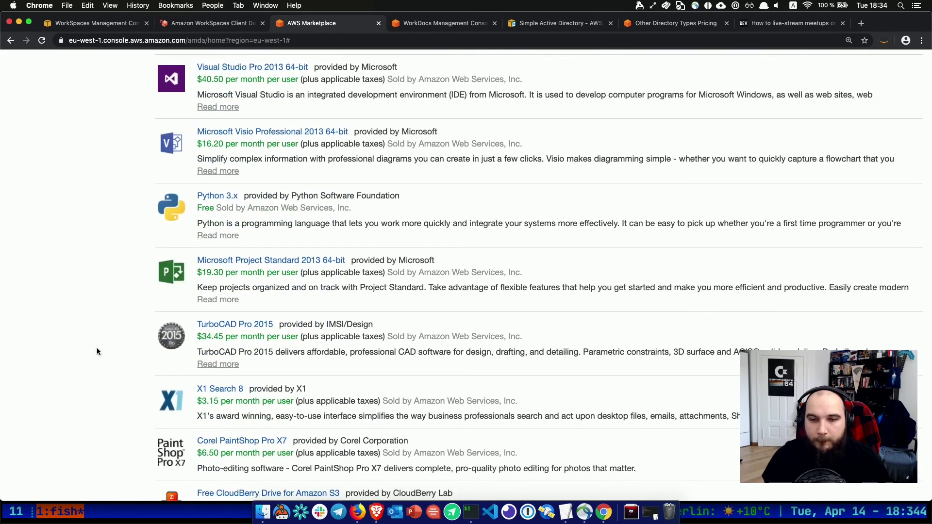
pyautogui.scroll(-8, 97, 351)
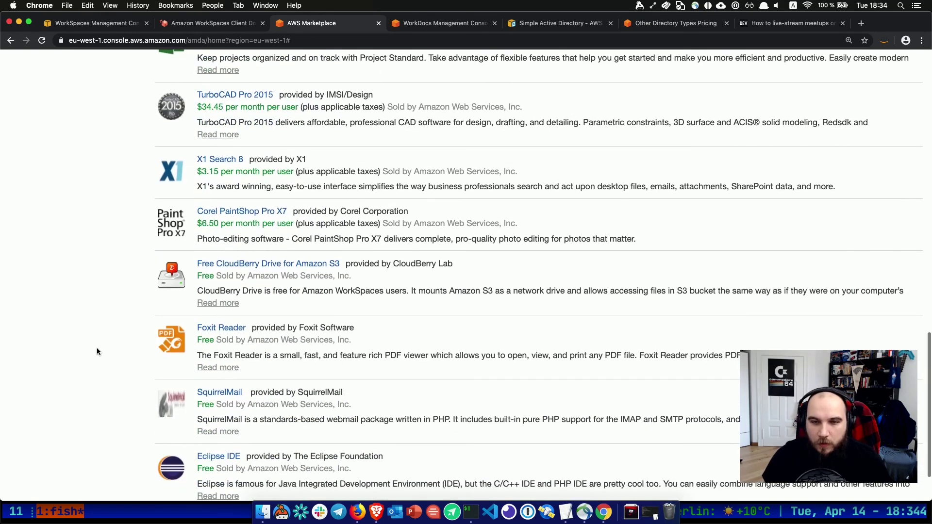
pyautogui.scroll(-3, 97, 347)
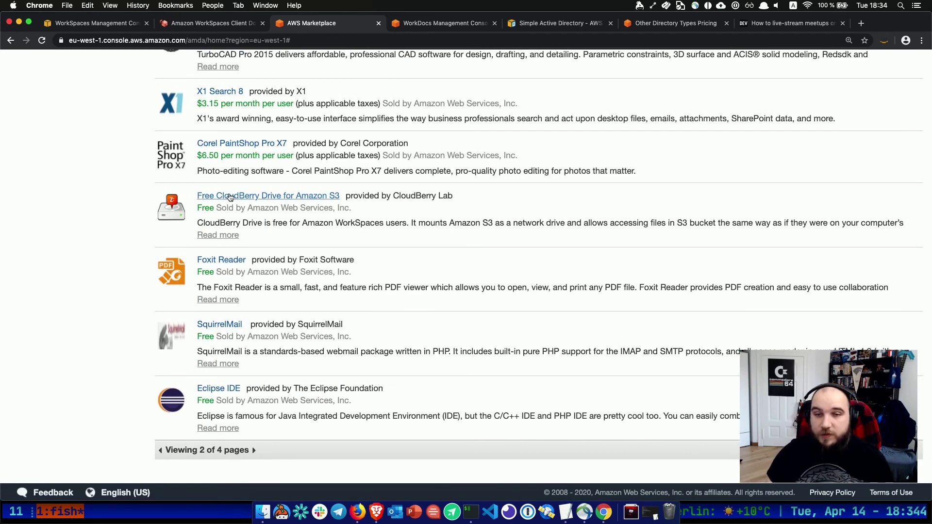
pyautogui.click(228, 391)
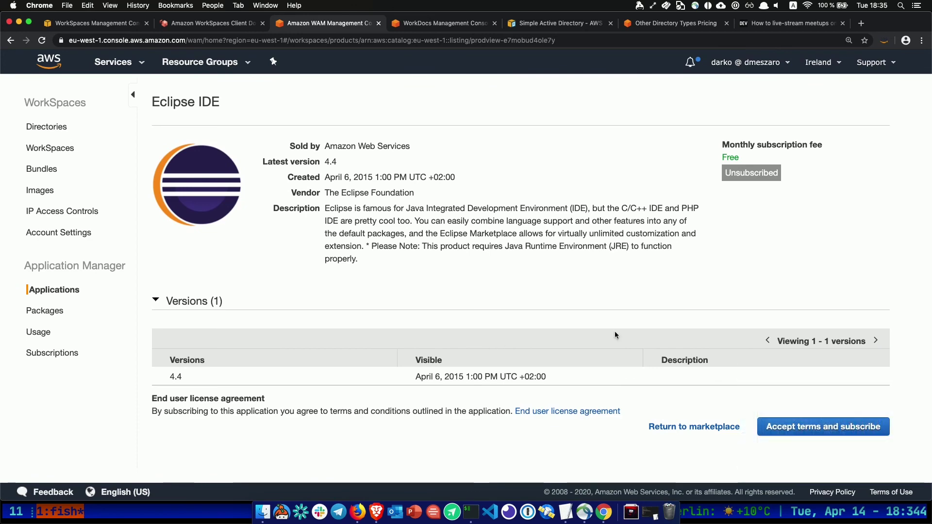
# Accept the terms to subscribe to Eclipse IDE and return to the application catalog.
pyautogui.click(834, 427)
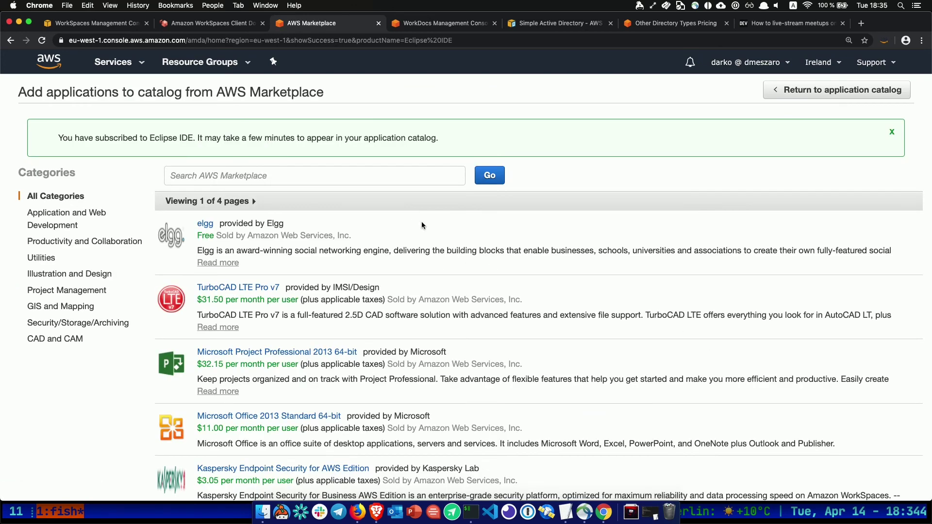
pyautogui.scroll(-1, 422, 224)
pyautogui.click(786, 97)
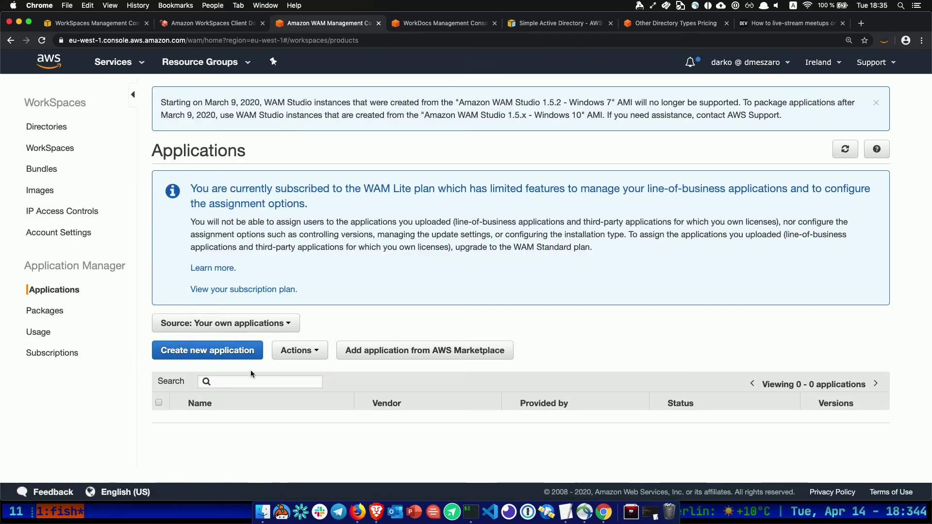
# Filter the applications by Source AWS Marketplace and open Actions for Eclipse IDE.
pyautogui.click(208, 323)
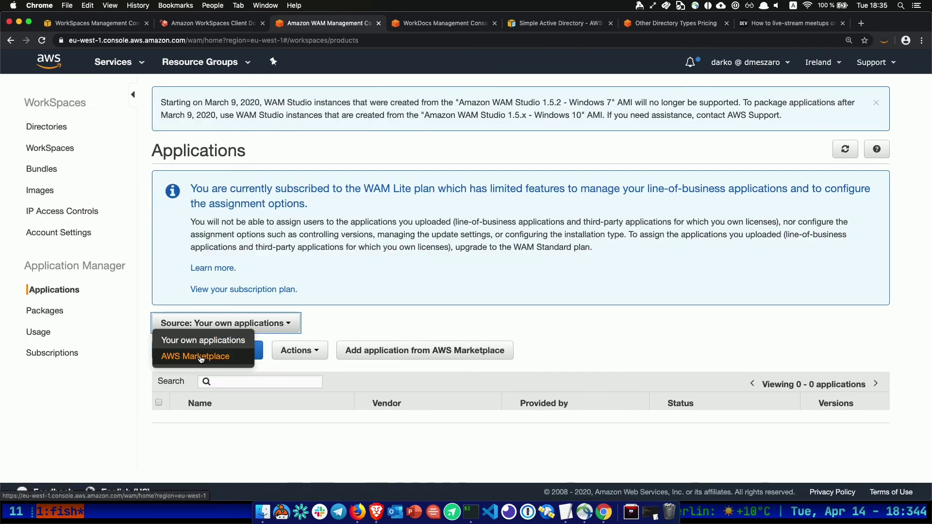
pyautogui.click(200, 356)
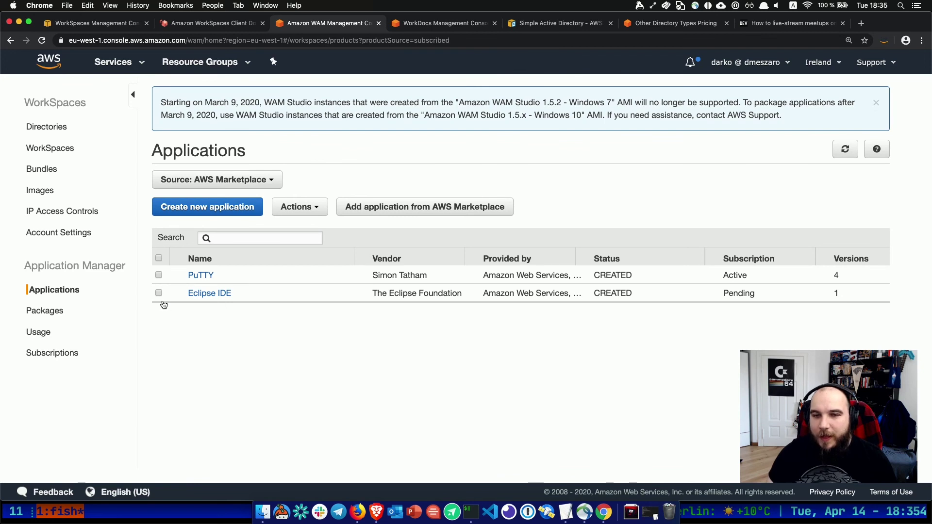
pyautogui.click(293, 212)
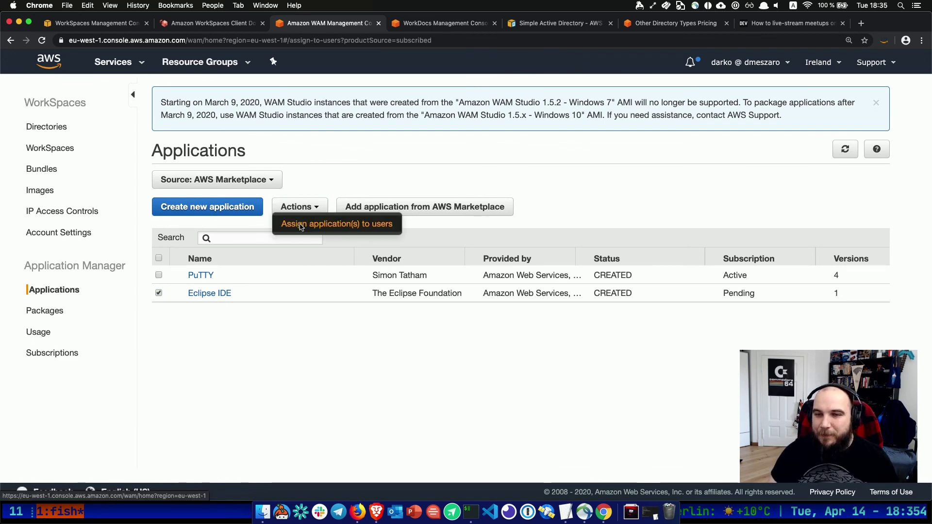
# Start assigning Eclipse IDE and search the nakatomi.plaza.net directory for the WorkSpace user.
pyautogui.click(299, 226)
pyautogui.click(350, 318)
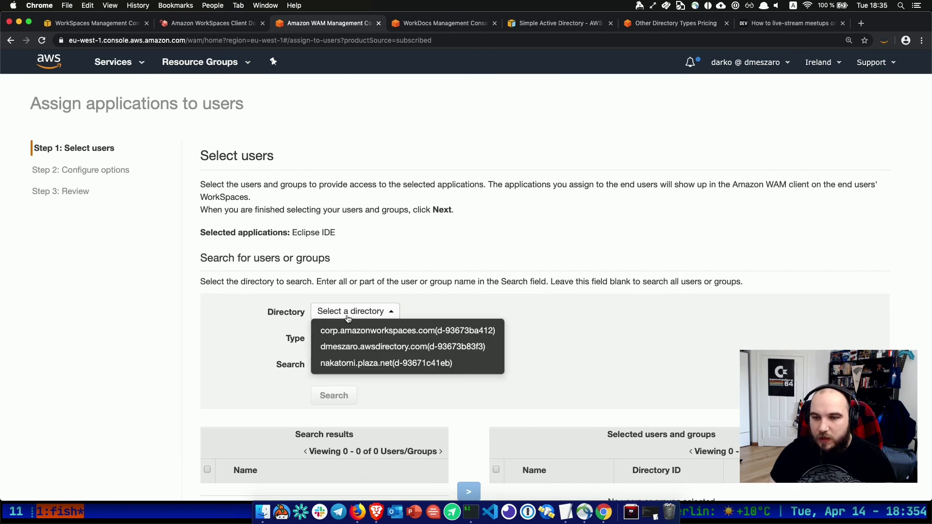
pyautogui.click(335, 361)
pyautogui.click(335, 361)
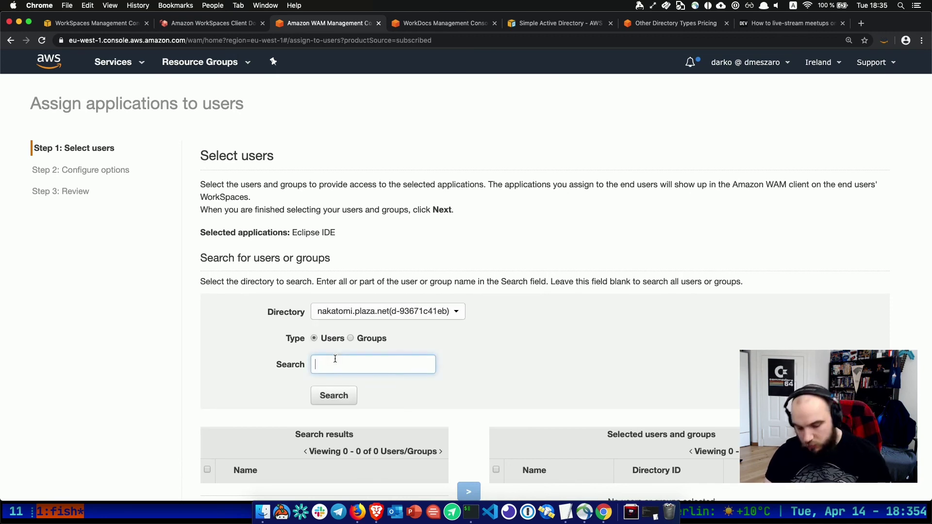
pyautogui.write('darko')
pyautogui.click(334, 396)
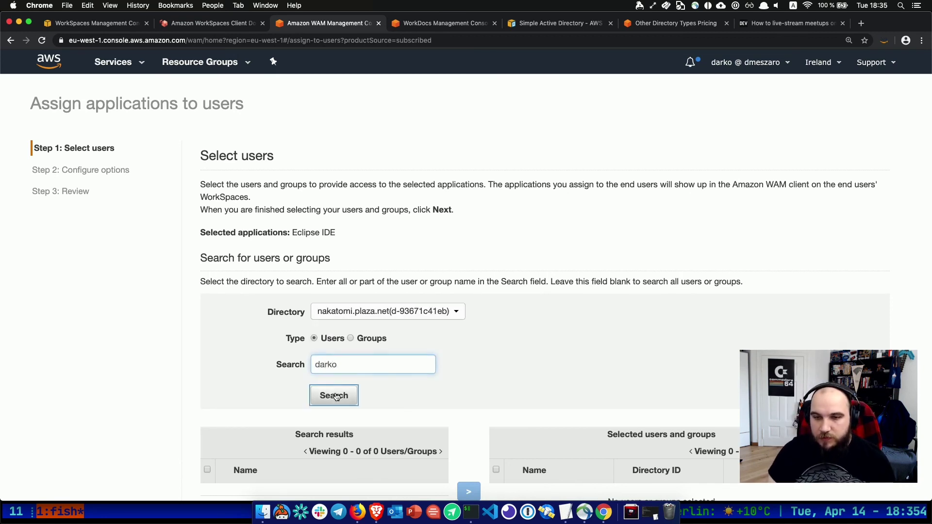
# Add the found user to the selection and confirm assigning Eclipse IDE 4.4.
pyautogui.scroll(-3, 335, 395)
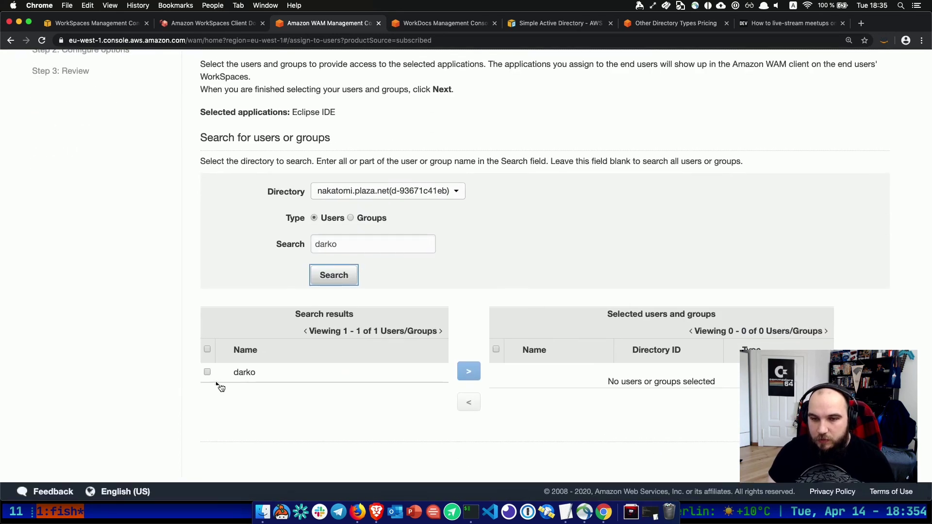
pyautogui.click(208, 372)
pyautogui.click(479, 372)
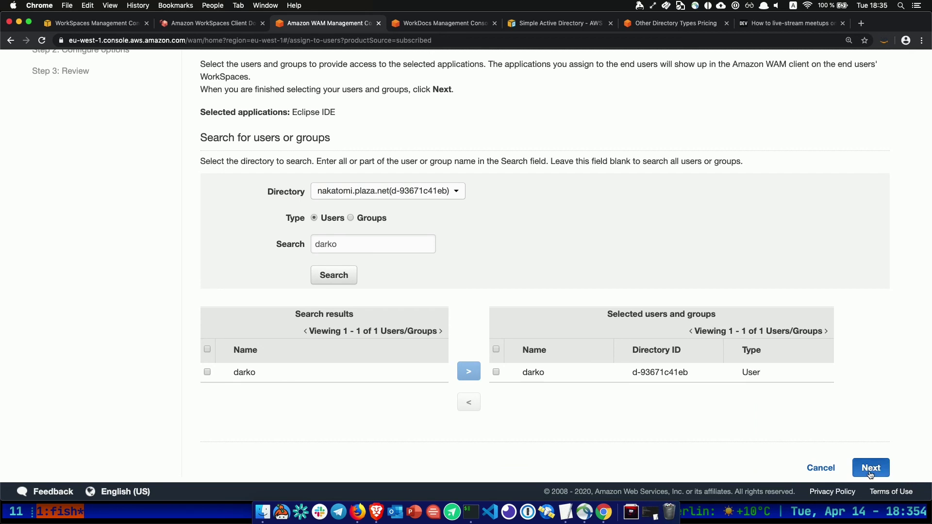
pyautogui.click(870, 468)
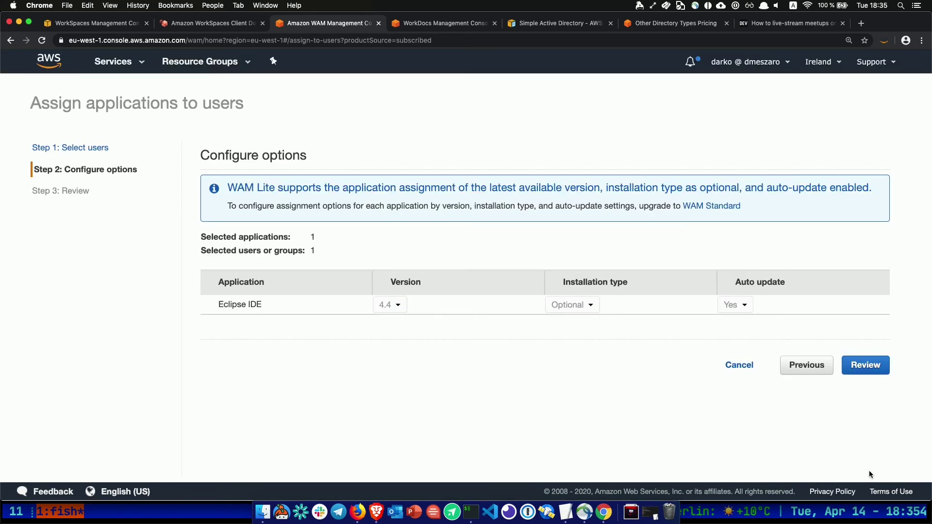
pyautogui.click(866, 366)
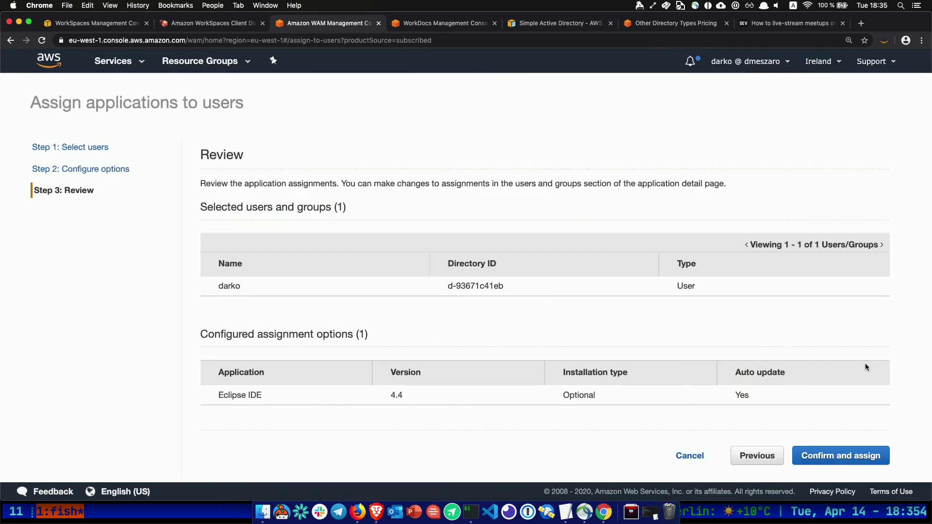
pyautogui.click(864, 465)
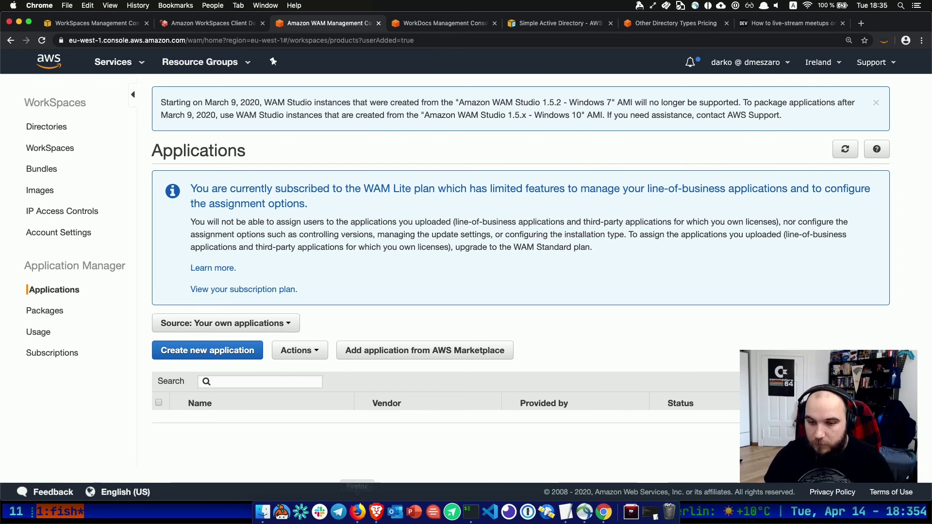
# Close the WorkSpaces Web Access tab in Firefox and return to the console.
pyautogui.click(359, 517)
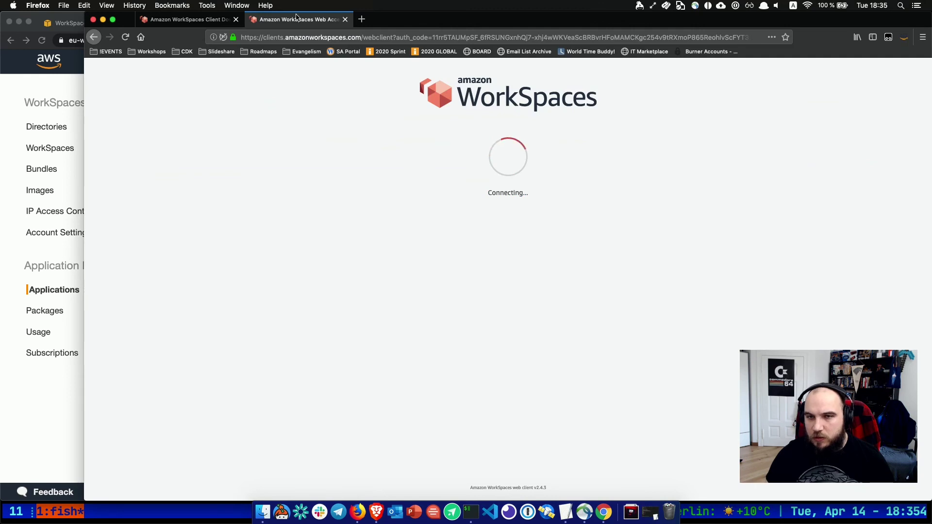
pyautogui.click(344, 20)
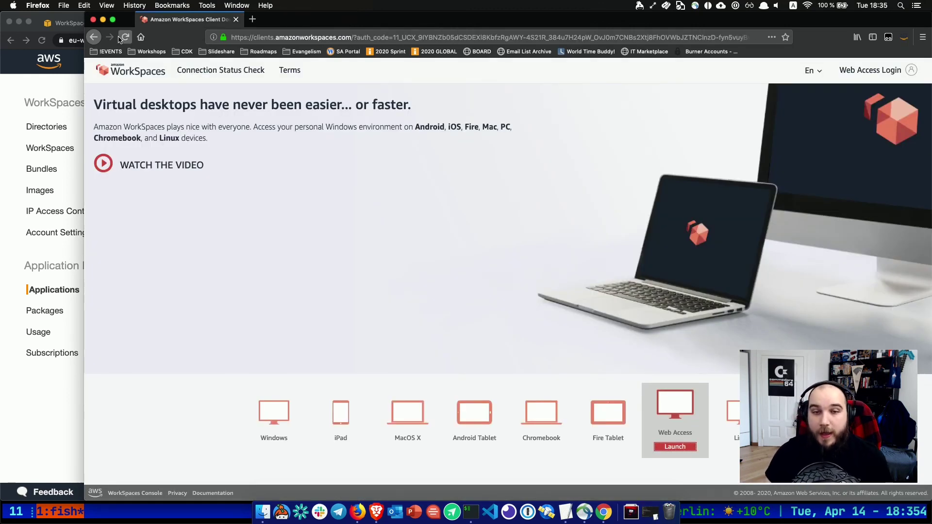
pyautogui.click(69, 418)
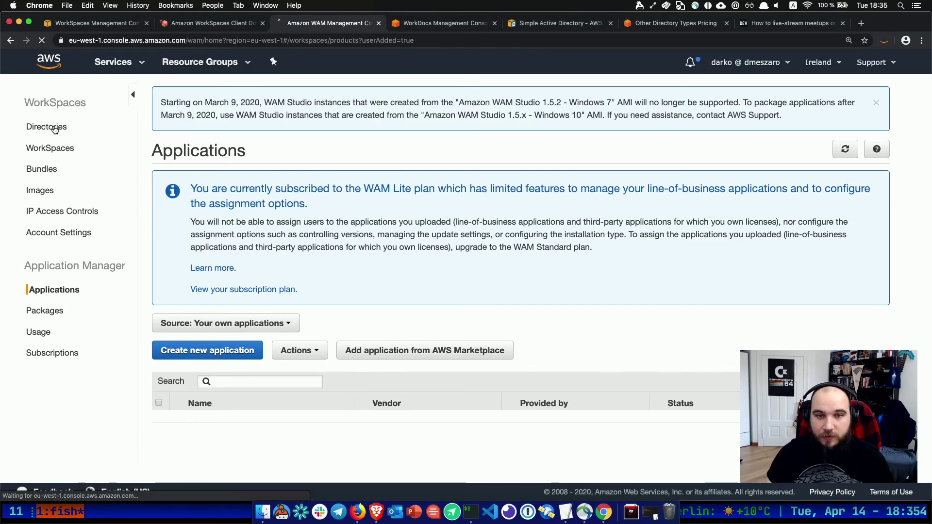
# Open the WorkSpaces list, expand the first WorkSpace and select its registration code.
pyautogui.click(47, 126)
pyautogui.click(49, 153)
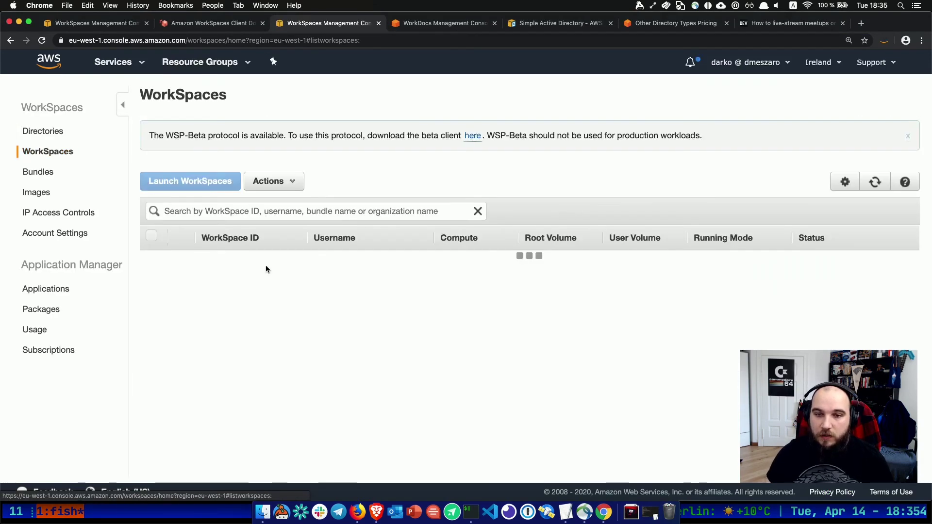
pyautogui.click(178, 262)
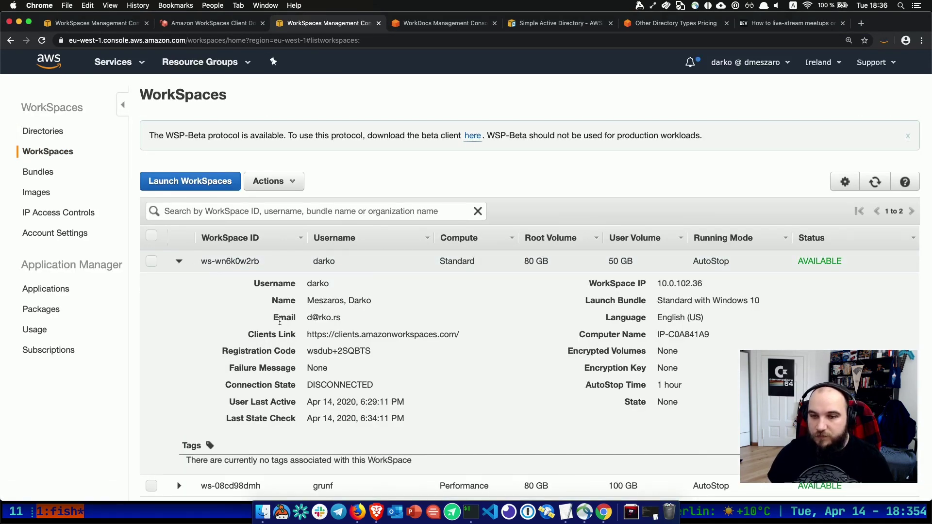
pyautogui.moveTo(309, 353); pyautogui.dragTo(372, 353)
pyautogui.press('super+c')
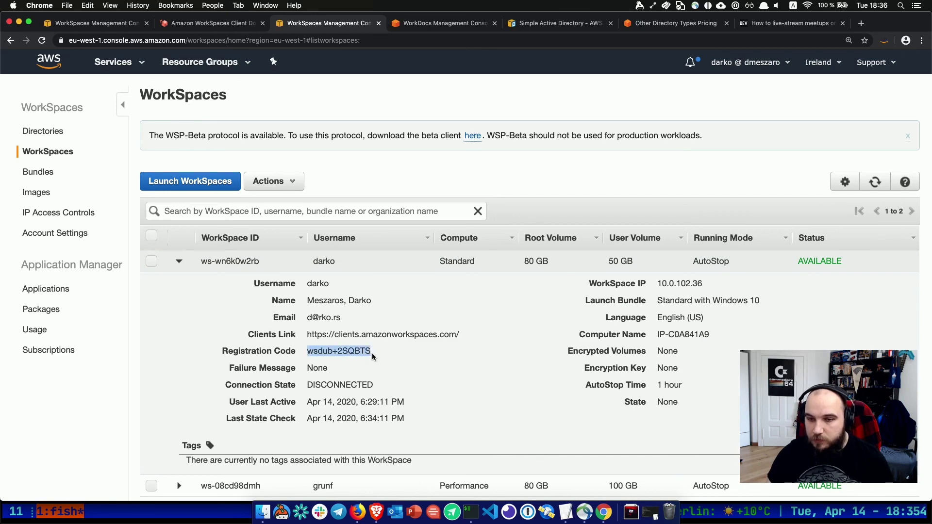
# Launch the WorkSpaces client and register it with the pasted registration code.
pyautogui.press('super+space')
pyautogui.write('wo')
pyautogui.press('Return')
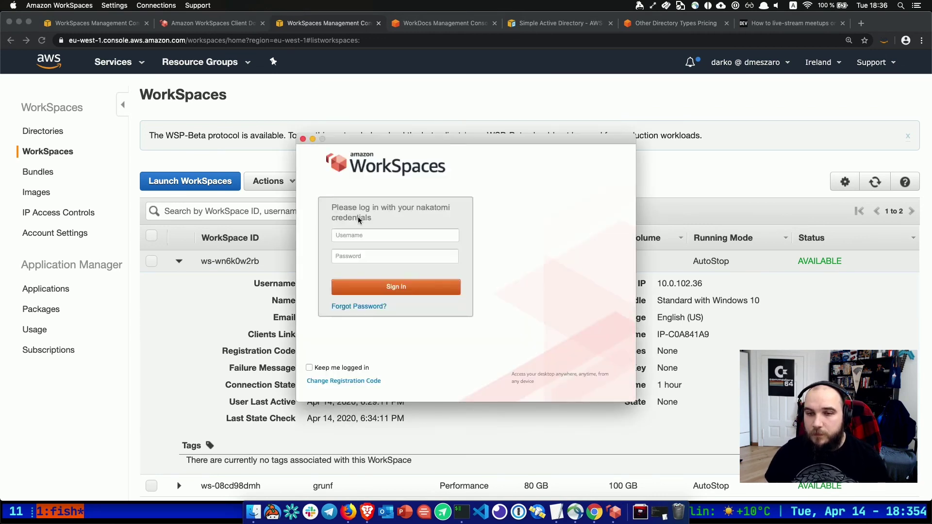
pyautogui.click(359, 382)
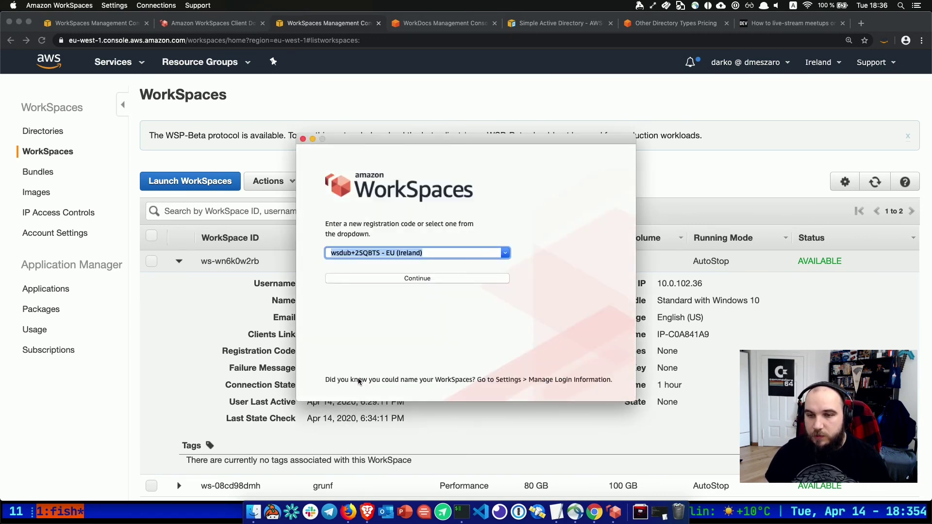
pyautogui.press('super+v')
pyautogui.click(408, 281)
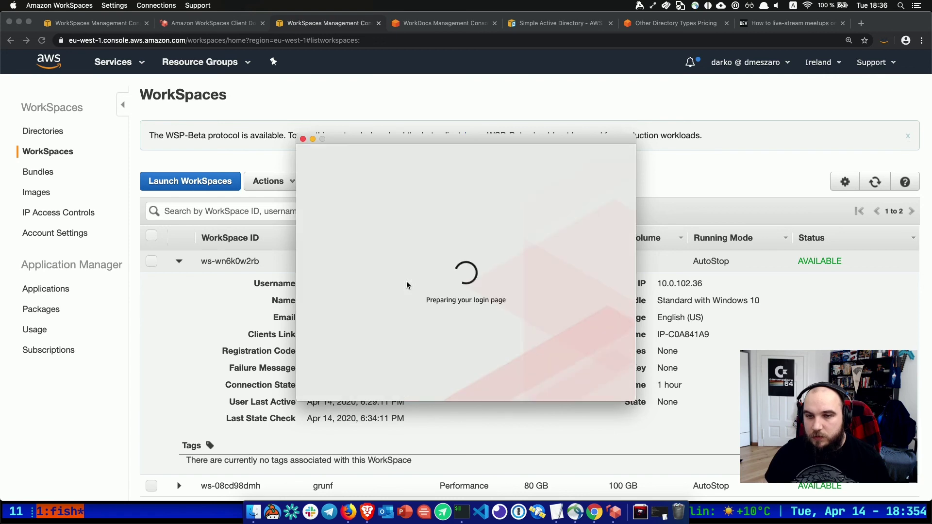
# Check the second WorkSpace's details in the console, then return to the client.
pyautogui.scroll(-2, 283, 346)
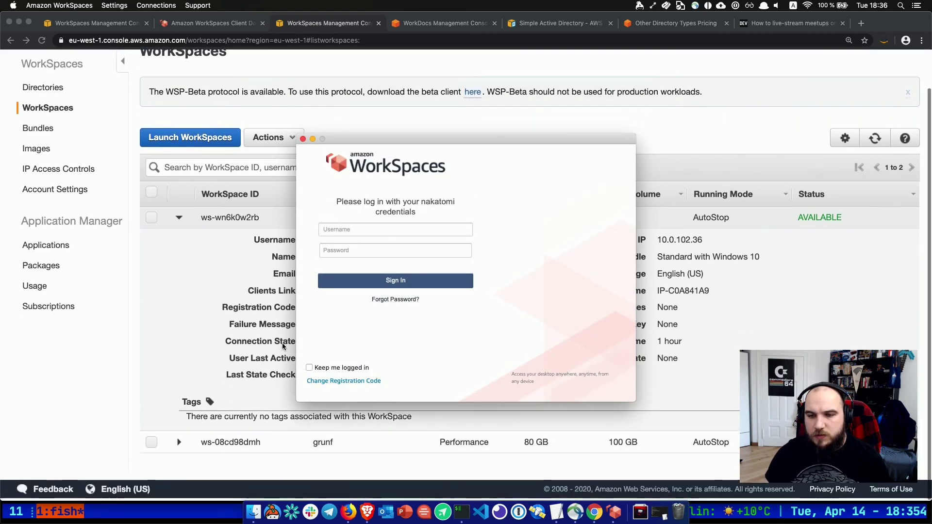
pyautogui.click(190, 446)
pyautogui.click(179, 444)
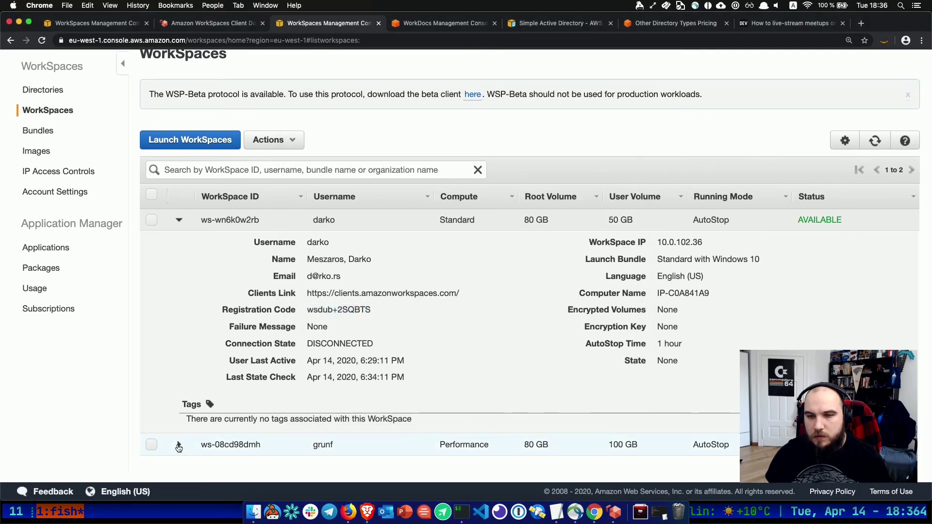
pyautogui.scroll(-5, 177, 447)
pyautogui.scroll(1, 178, 446)
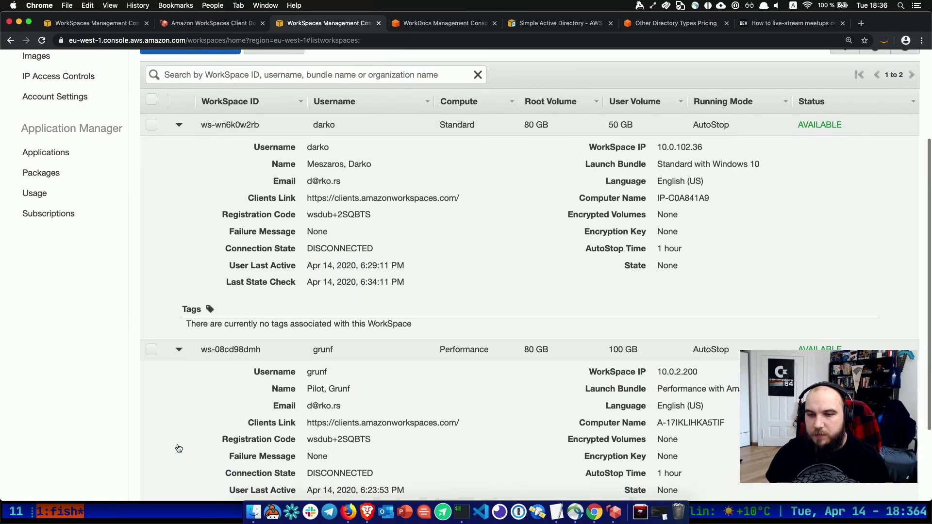
pyautogui.scroll(2, 400, 421)
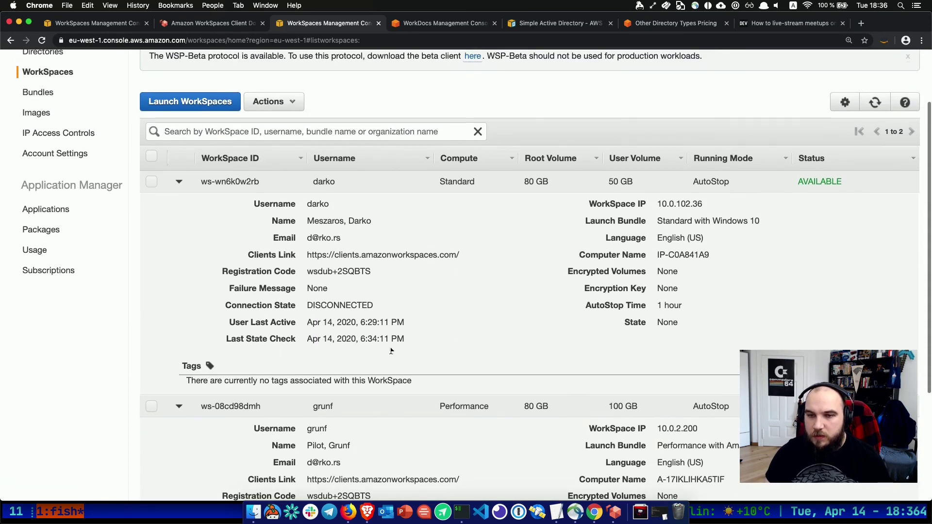
pyautogui.press('super+Tab')
# Sign in with the account password and refresh the console's WorkSpaces table while it launches.
pyautogui.click(366, 229)
pyautogui.press('Tab')
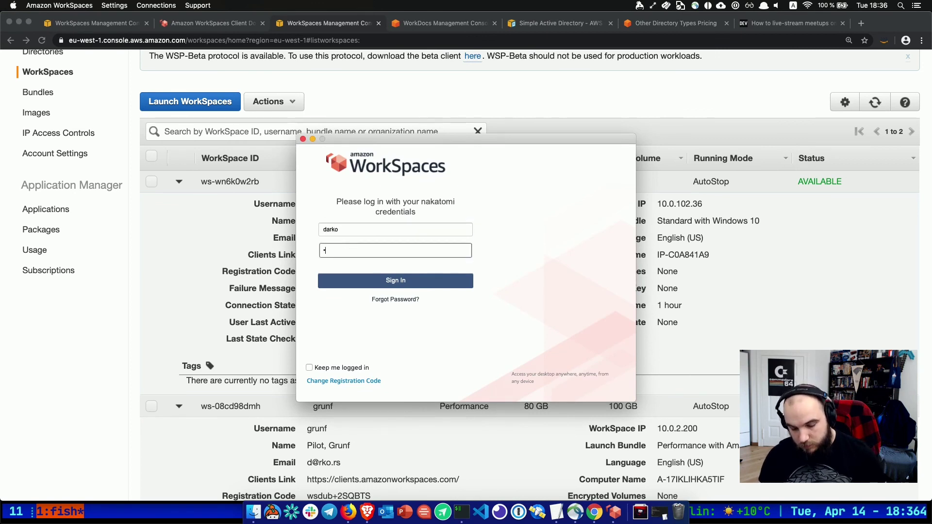
pyautogui.write('•••••••')
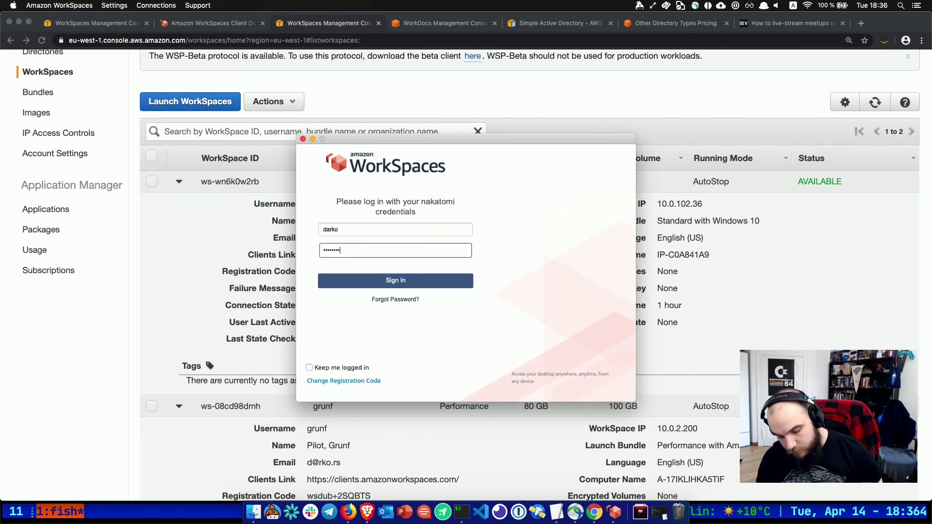
pyautogui.press('Return')
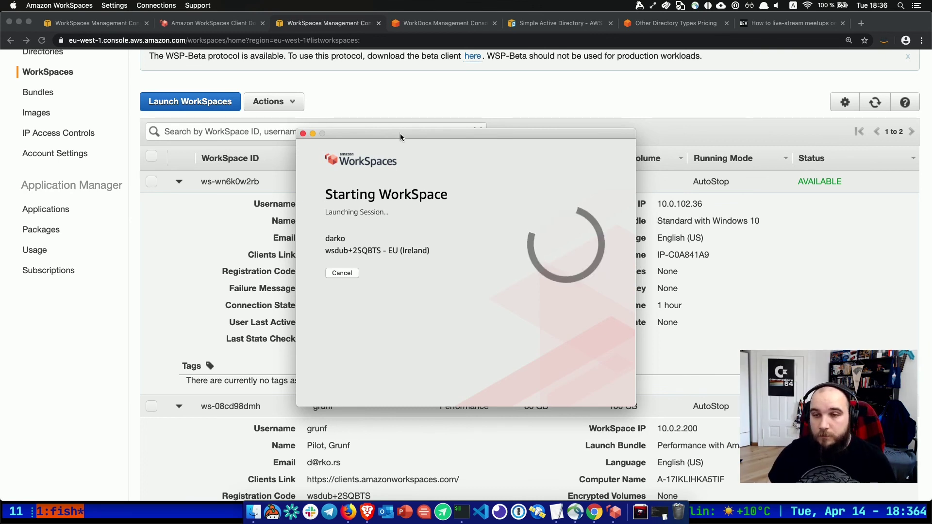
pyautogui.moveTo(400, 133); pyautogui.dragTo(261, 80)
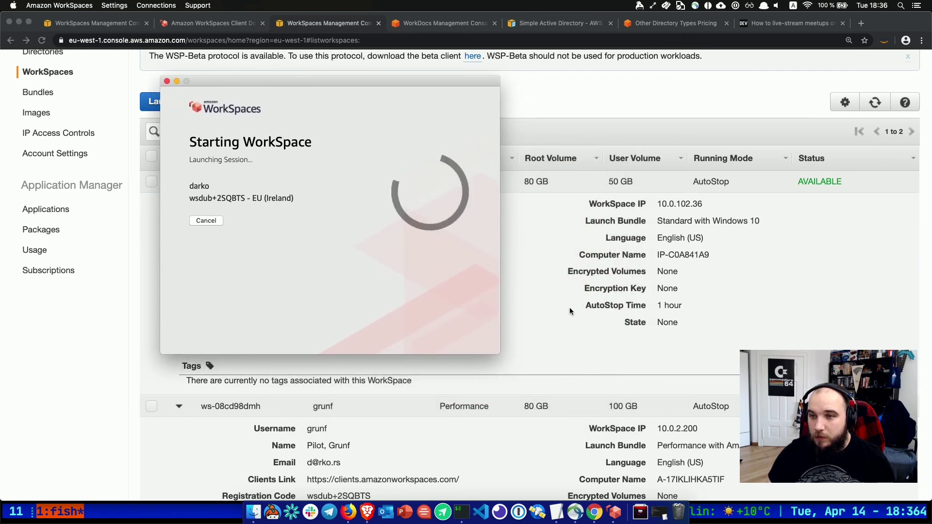
pyautogui.scroll(-1, 570, 310)
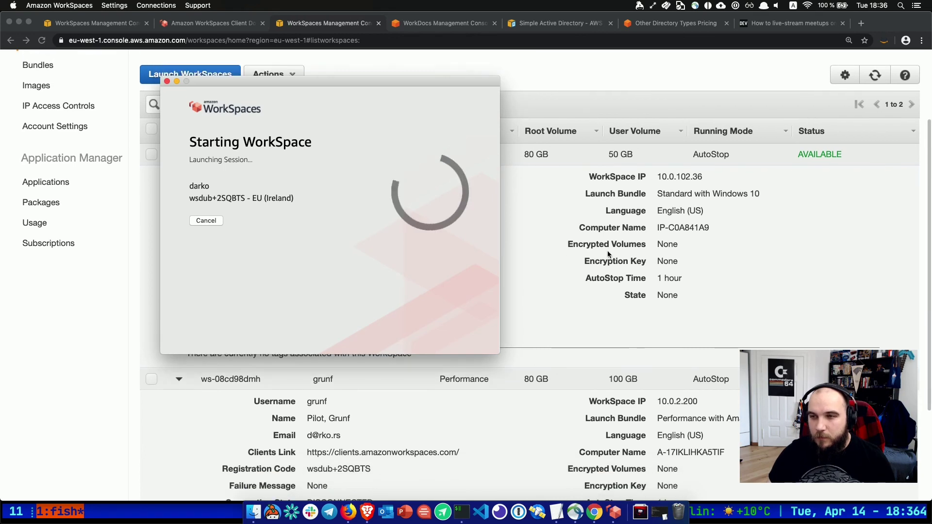
pyautogui.click(876, 80)
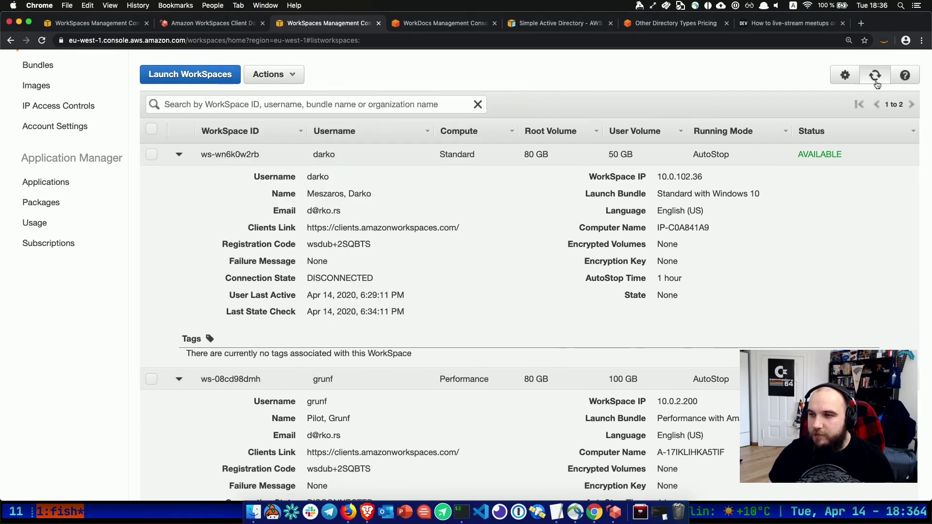
pyautogui.click(875, 80)
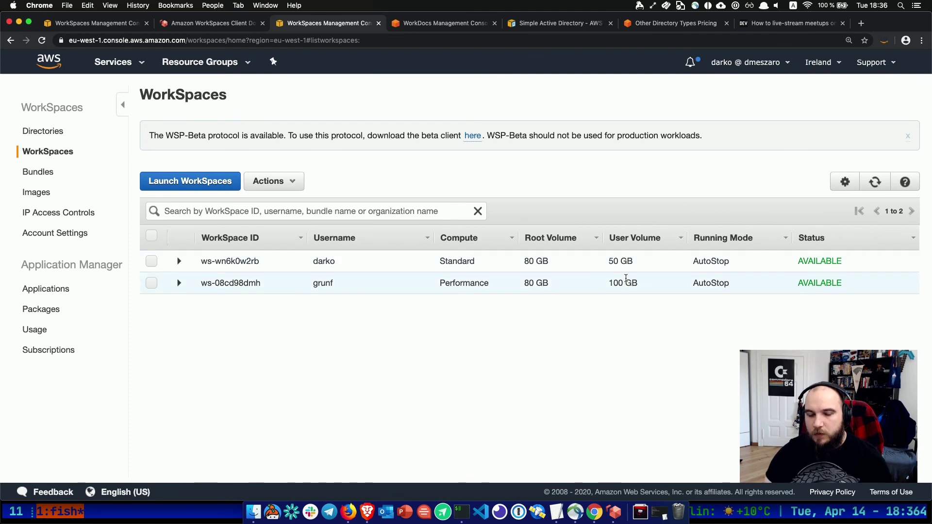
pyautogui.press('super+Tab')
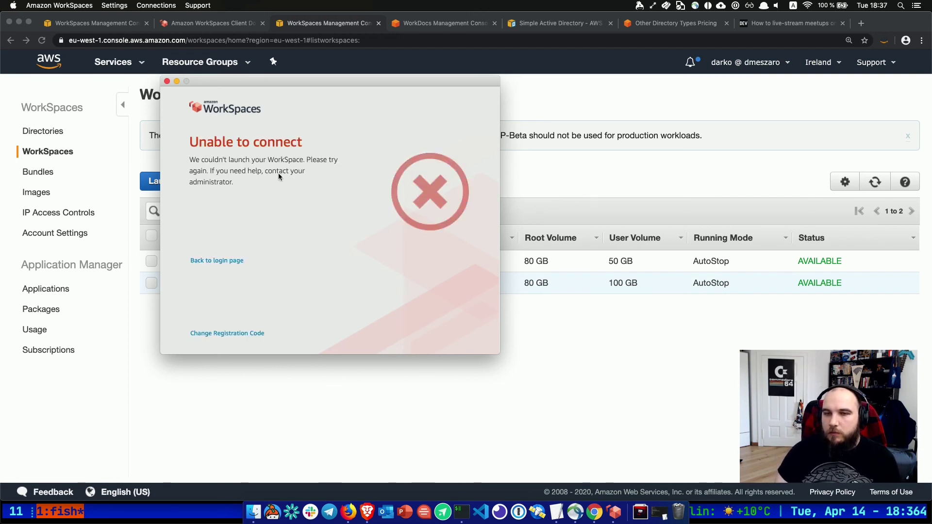
# After the failed connection, sign in again as the WorkSpace user to launch the WorkSpace.
pyautogui.click(215, 263)
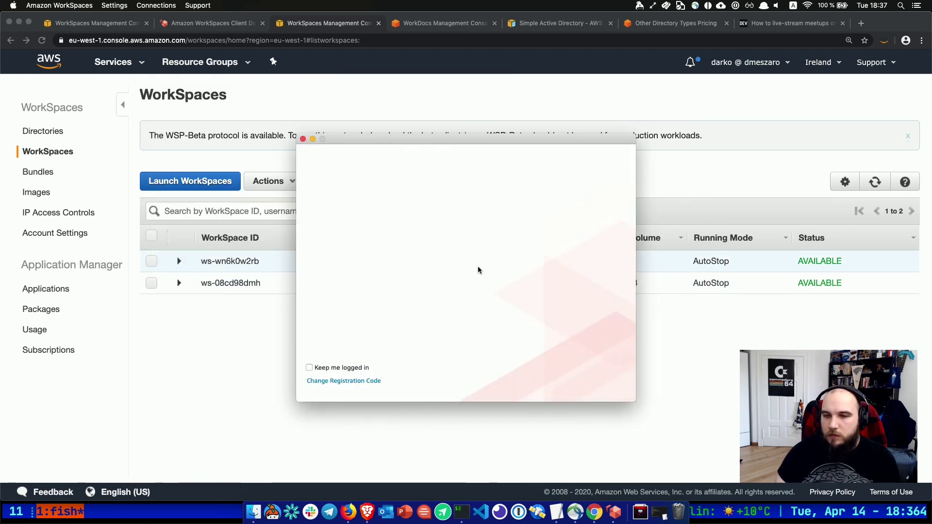
pyautogui.click(373, 232)
pyautogui.write('darko')
pyautogui.press('Tab')
pyautogui.write('•••')
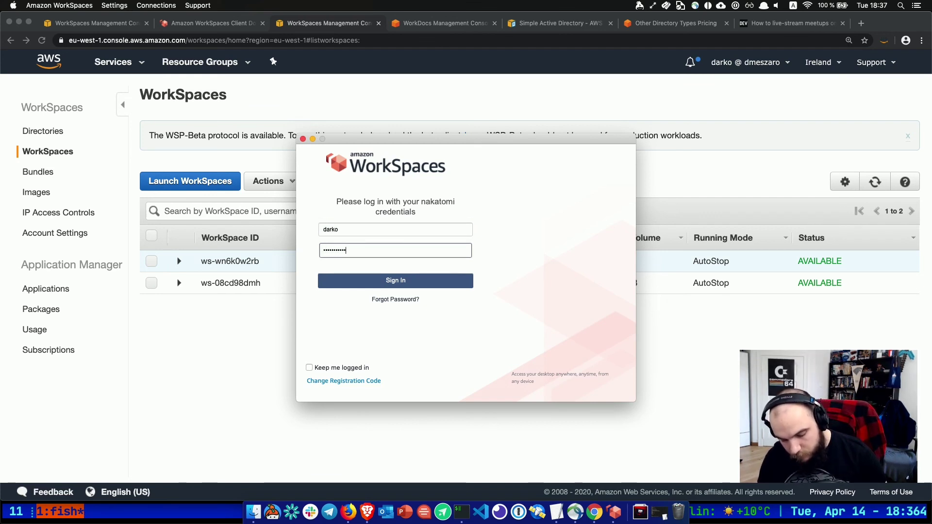
pyautogui.press('Return')
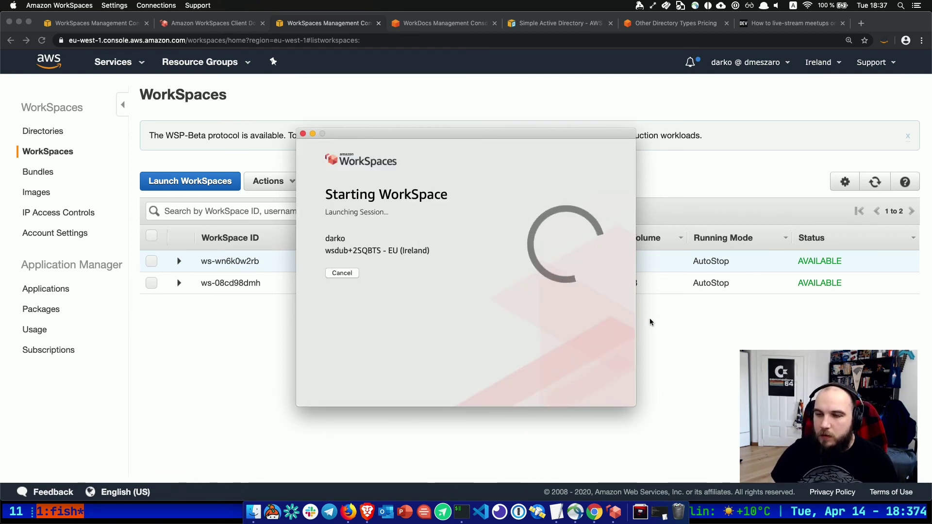
pyautogui.click(682, 358)
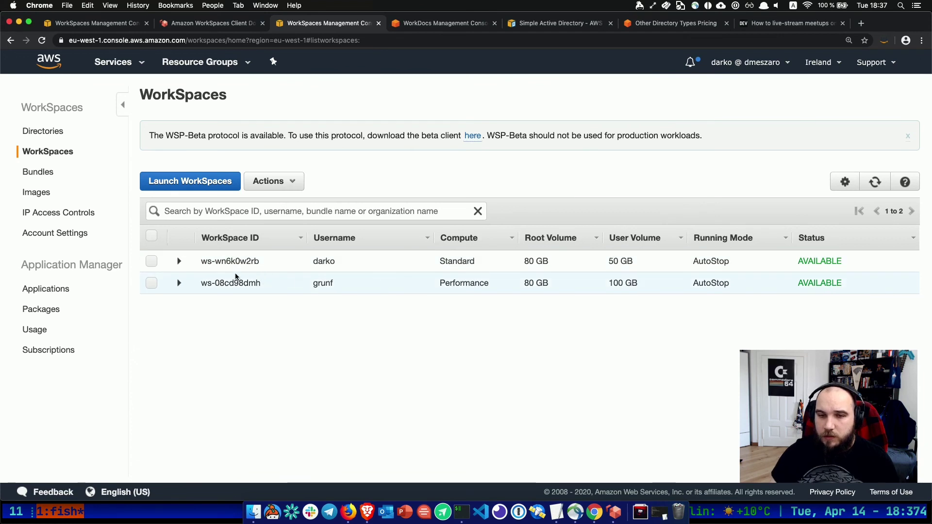
# Remove the Performance WorkSpace ws-08cd98dmh and confirm.
pyautogui.click(152, 283)
pyautogui.click(265, 181)
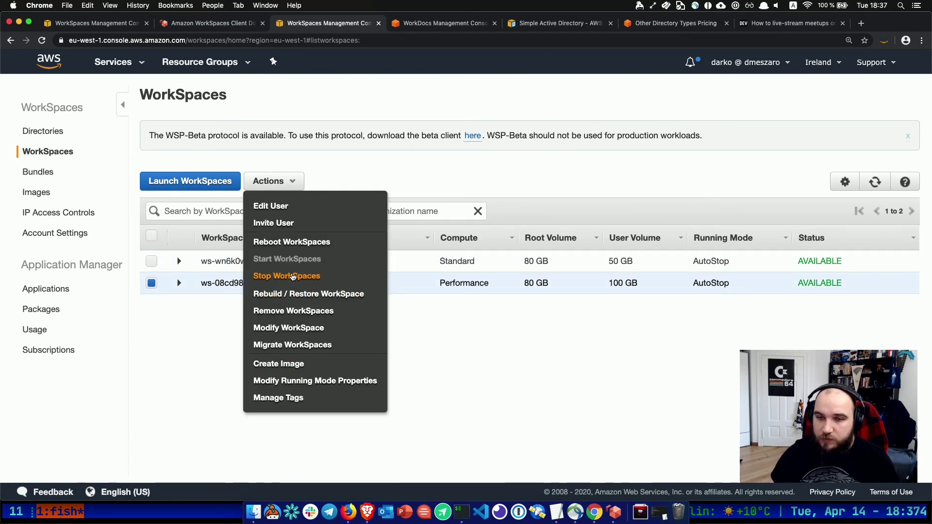
pyautogui.click(296, 312)
pyautogui.click(573, 349)
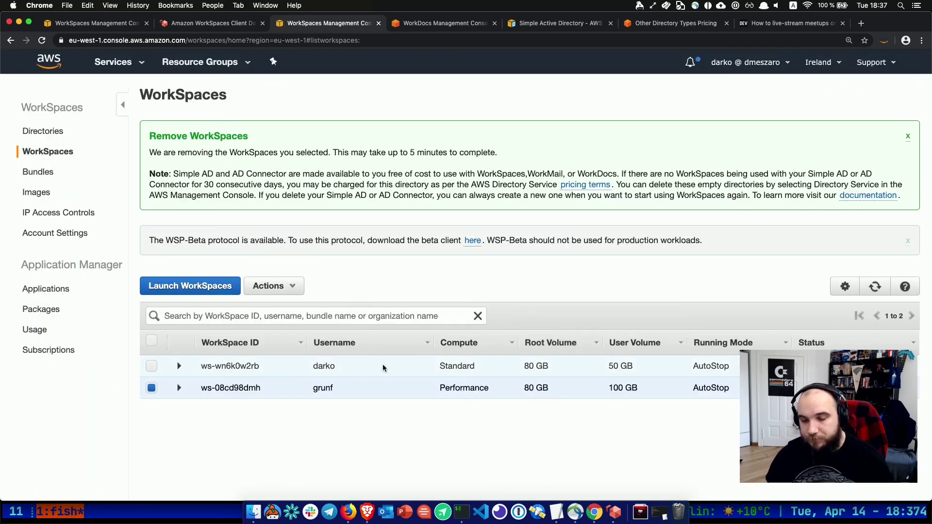
pyautogui.press('super+Tab')
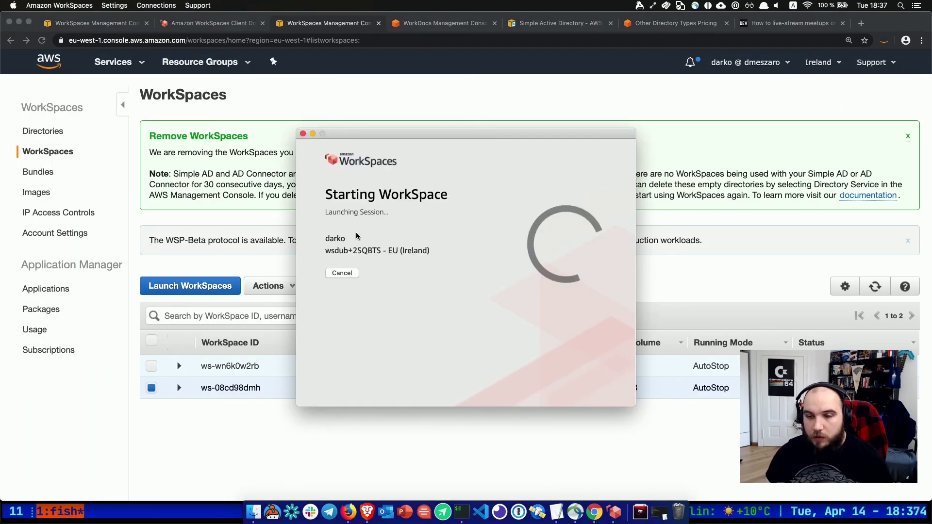
pyautogui.click(221, 239)
# Reboot the Standard WorkSpace ws-wn6k0w2rb and refresh the WorkSpaces list.
pyautogui.click(151, 367)
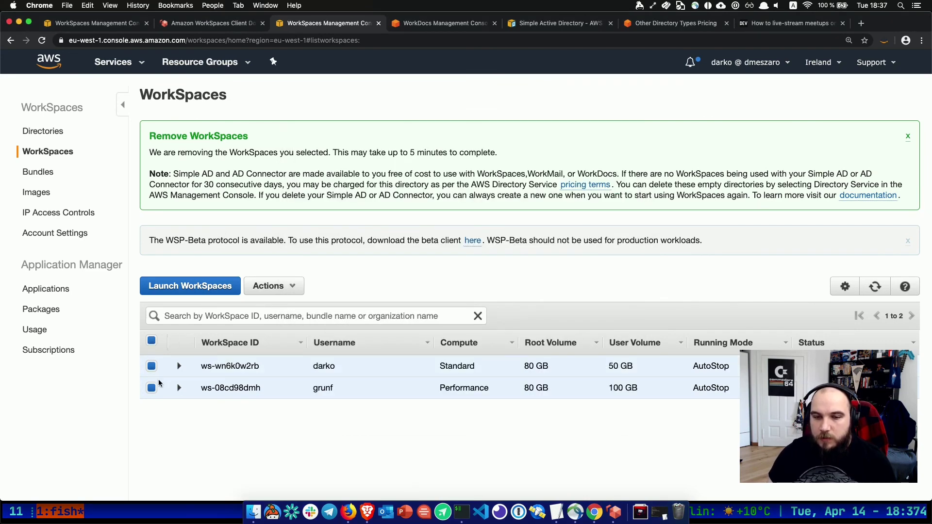
pyautogui.click(151, 388)
pyautogui.click(273, 286)
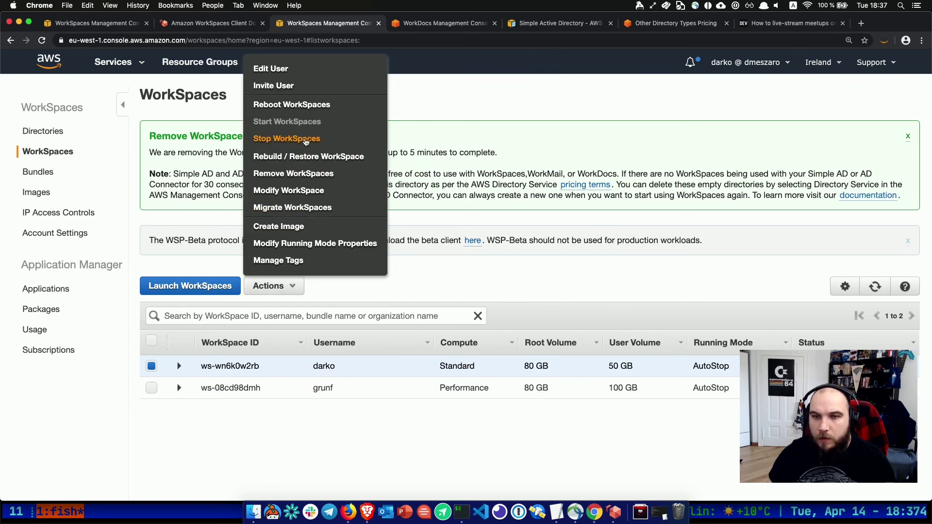
pyautogui.click(295, 108)
pyautogui.click(597, 334)
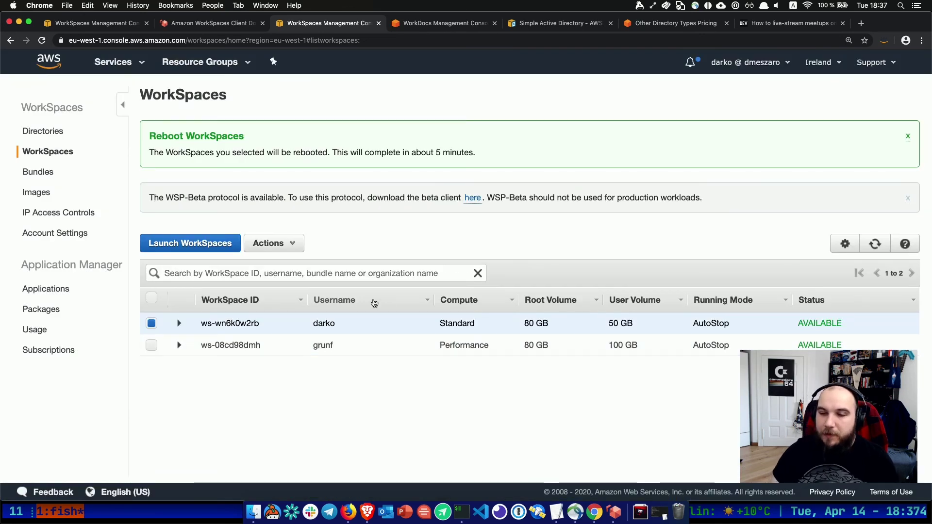
pyautogui.click(875, 245)
pyautogui.click(875, 247)
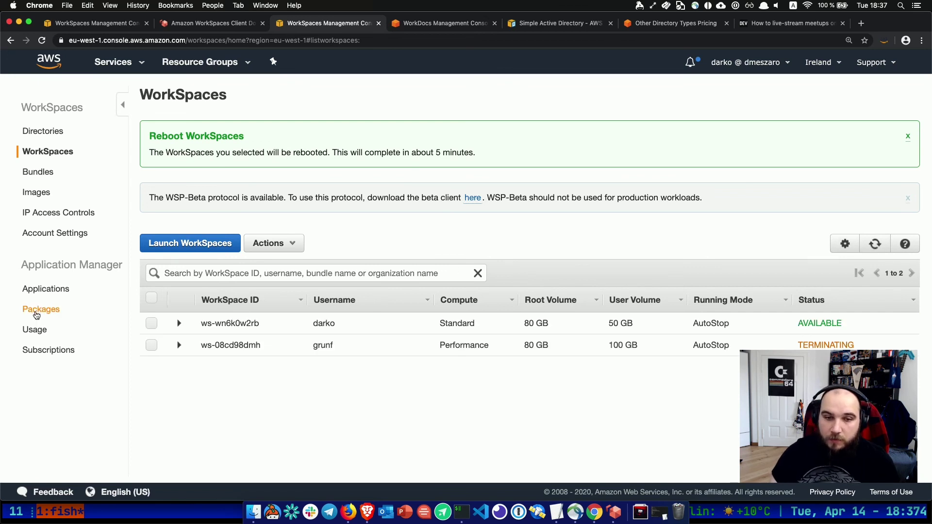
# Review the Application Manager Subscriptions page comparing WAM Lite with WAM Standard.
pyautogui.click(53, 359)
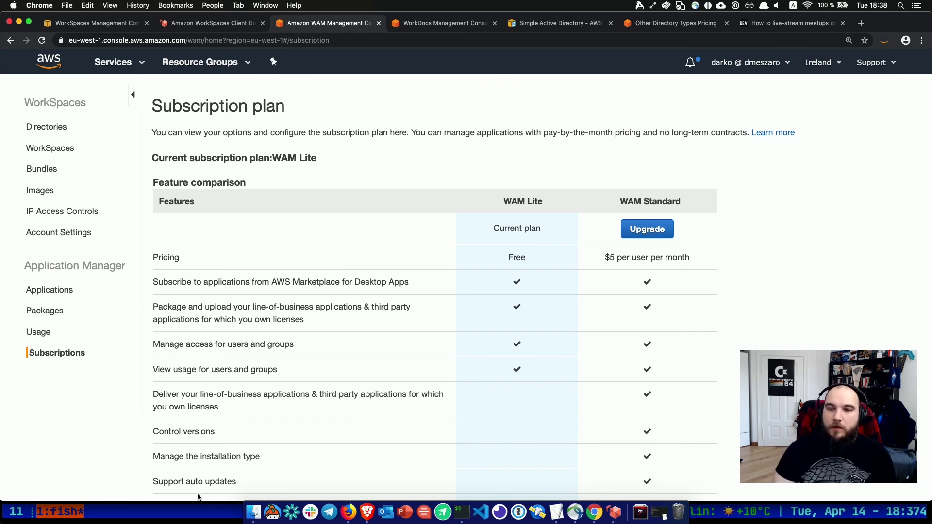
pyautogui.scroll(-2, 197, 486)
pyautogui.scroll(2, 434, 368)
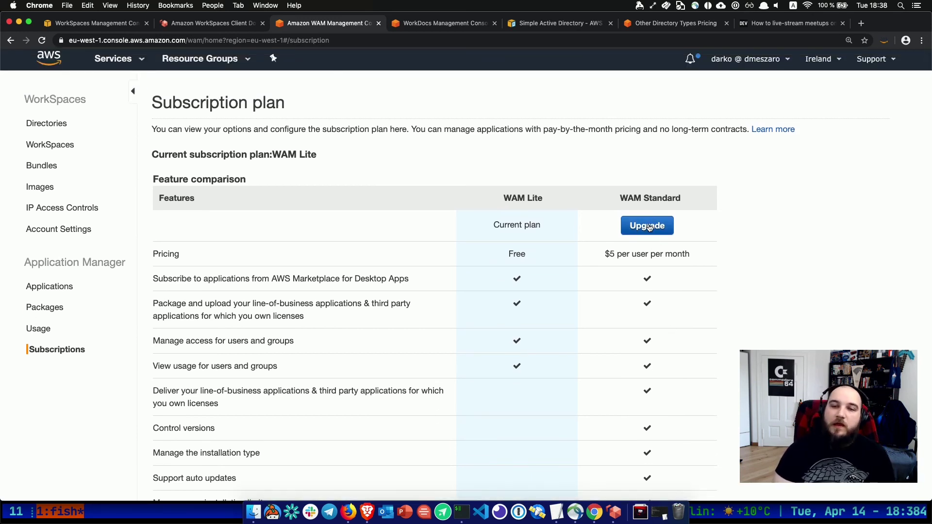
pyautogui.scroll(-2, 649, 227)
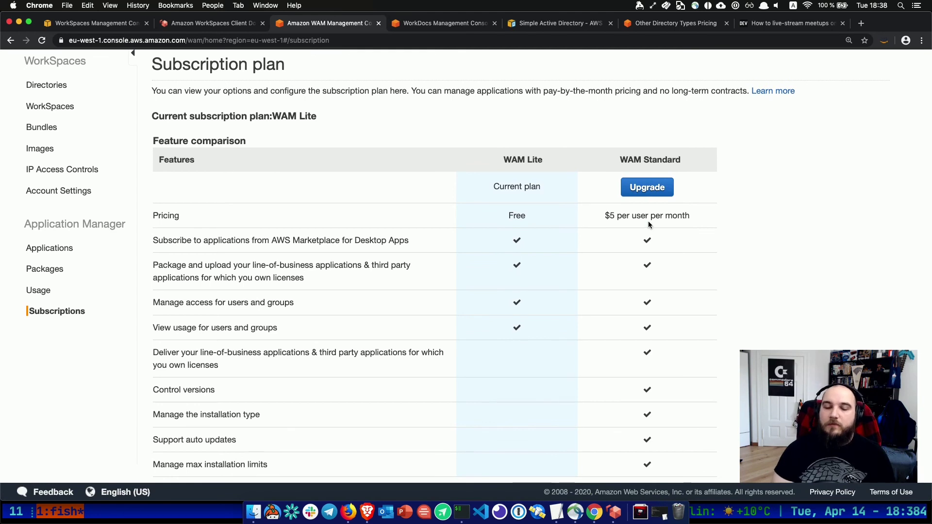
pyautogui.scroll(2, 649, 225)
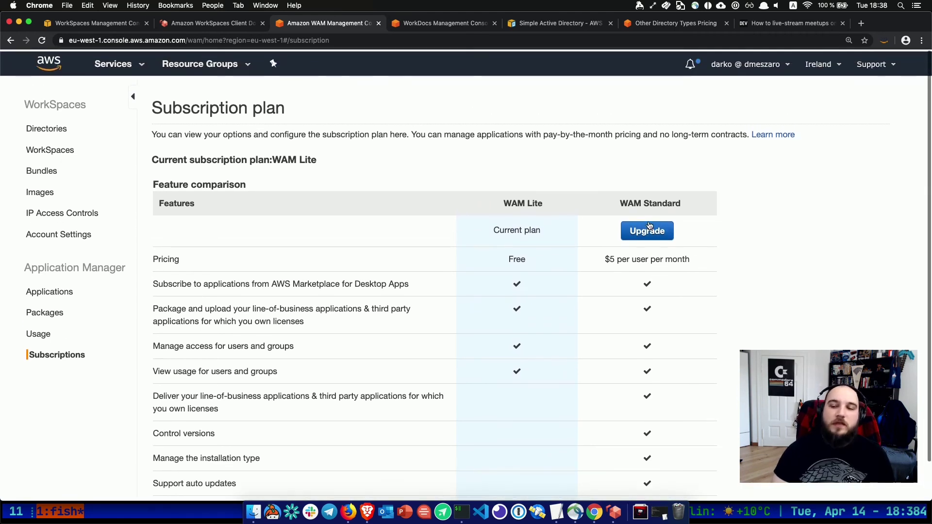
pyautogui.scroll(-2, 649, 226)
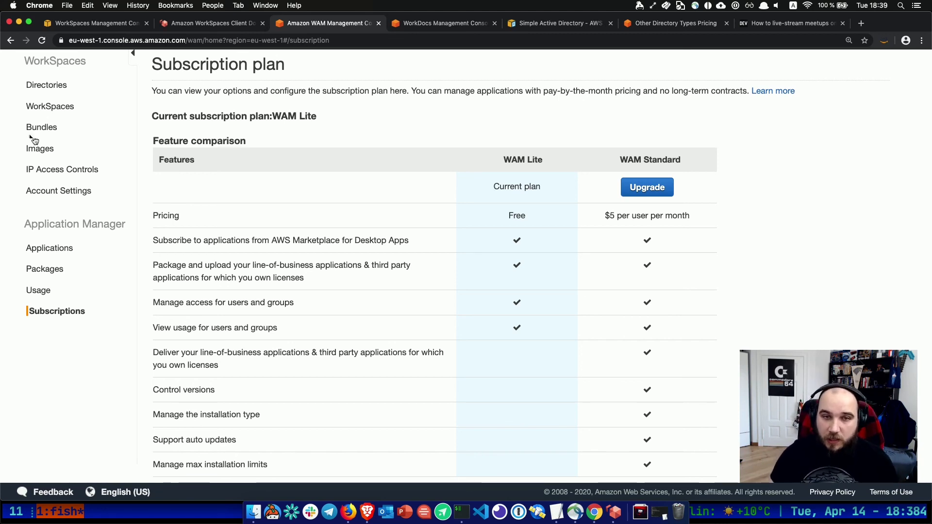
pyautogui.click(49, 108)
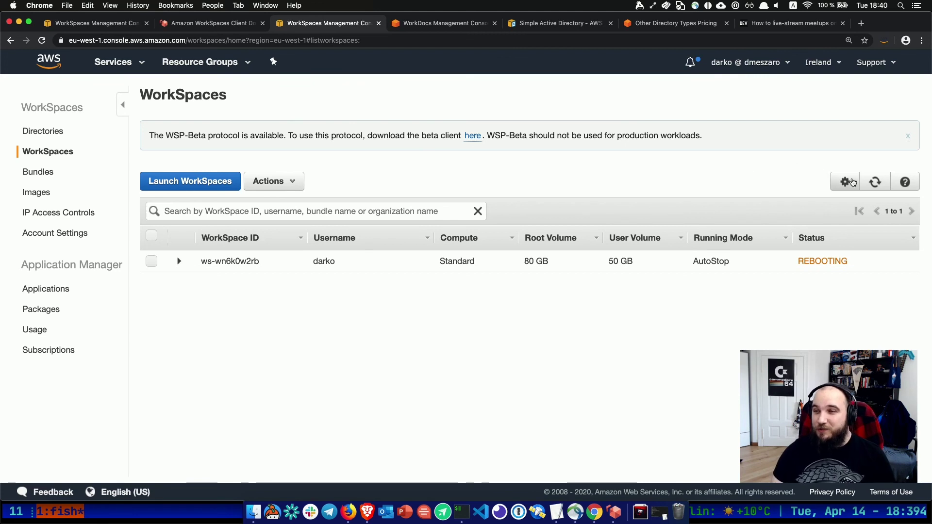
# Refresh the WorkSpaces list to see ws-wn6k0w2rb alone, Rebooting.
pyautogui.click(876, 183)
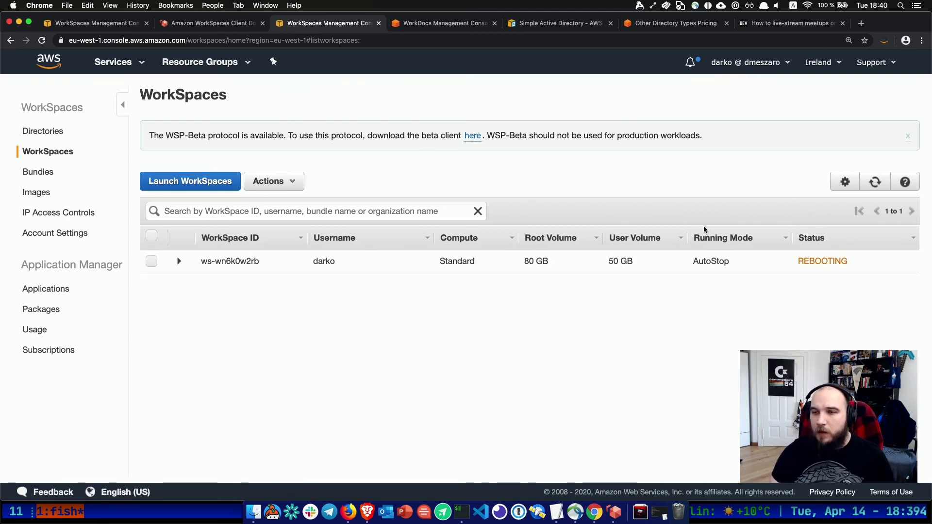
pyautogui.click(179, 261)
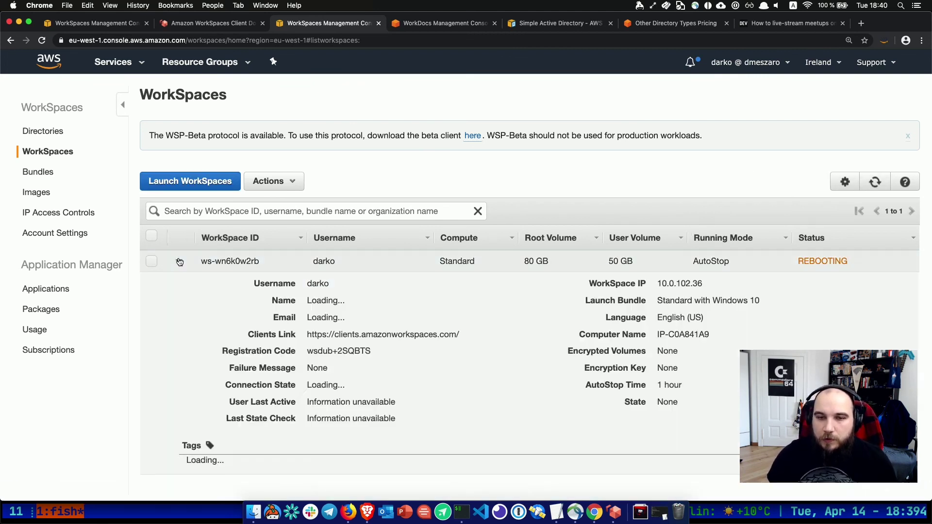
pyautogui.click(877, 187)
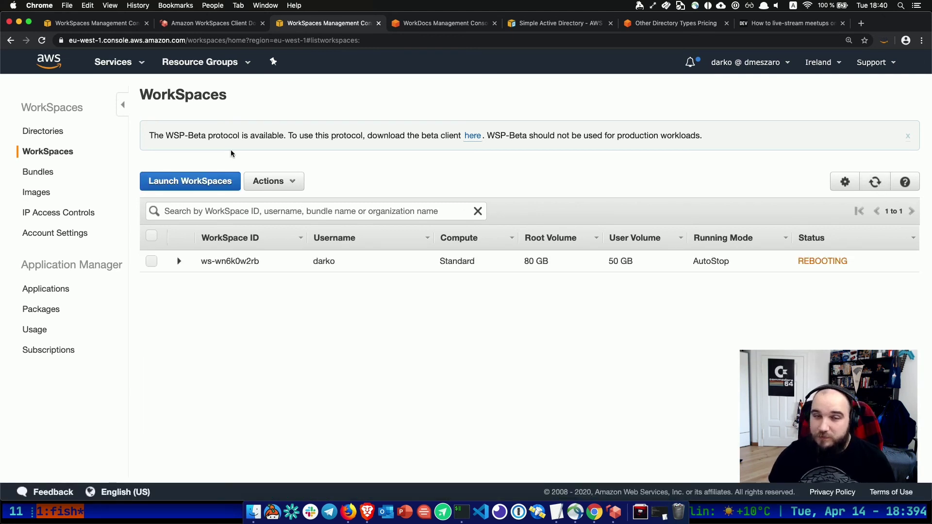
pyautogui.click(39, 172)
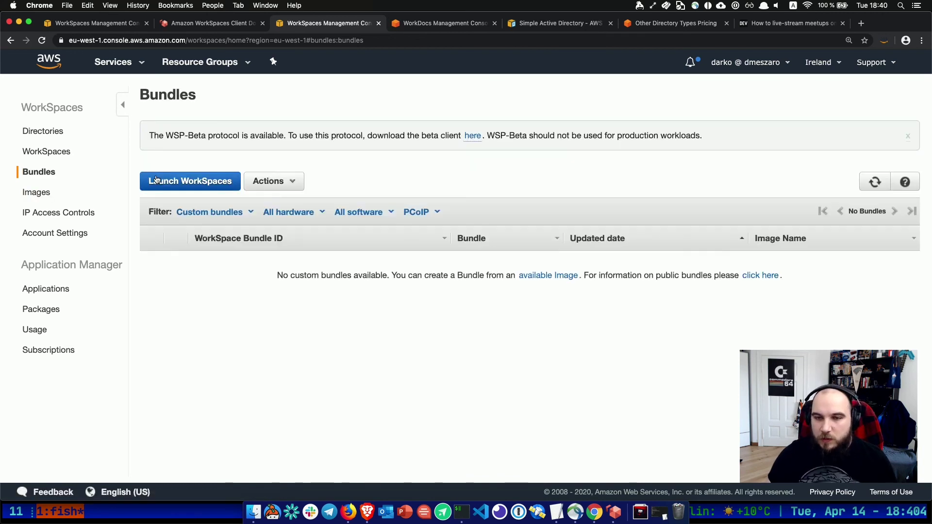
pyautogui.click(270, 183)
pyautogui.click(229, 168)
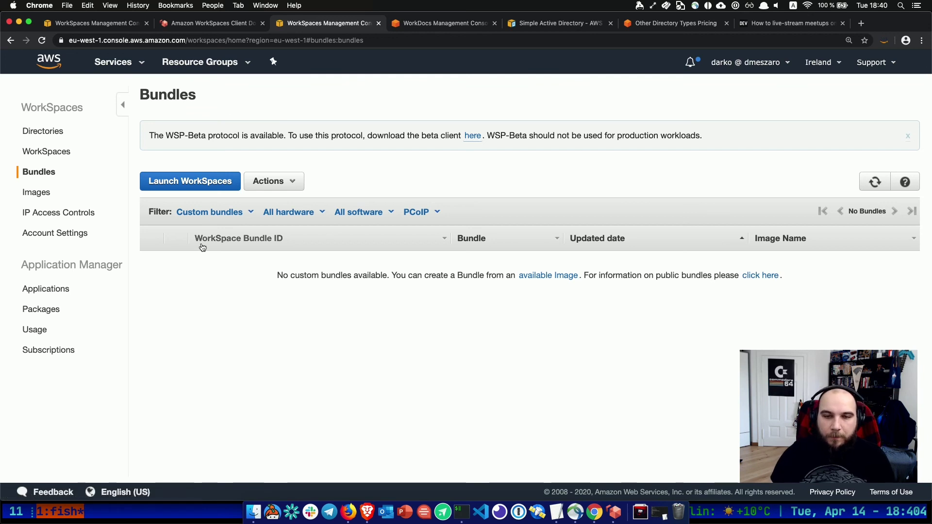
pyautogui.click(57, 154)
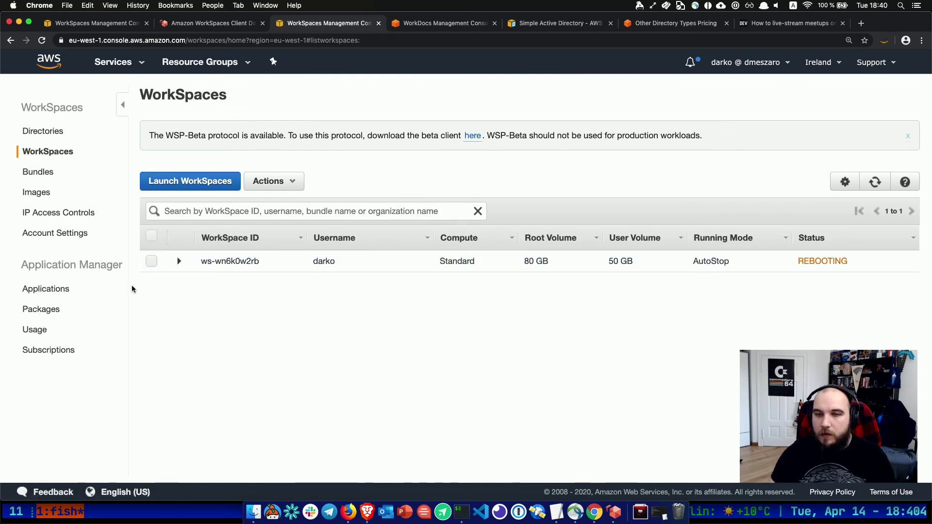
pyautogui.click(614, 512)
# Retry signing in to the WorkSpace with the user's username and password, then return to the console.
pyautogui.click(364, 312)
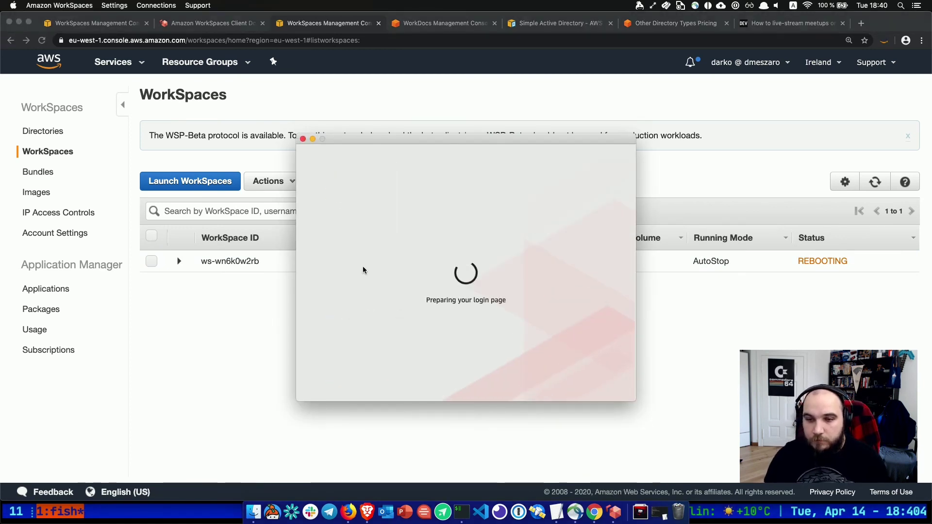
pyautogui.click(378, 228)
pyautogui.write('darko')
pyautogui.press('Tab')
pyautogui.write('*************')
pyautogui.press('Return')
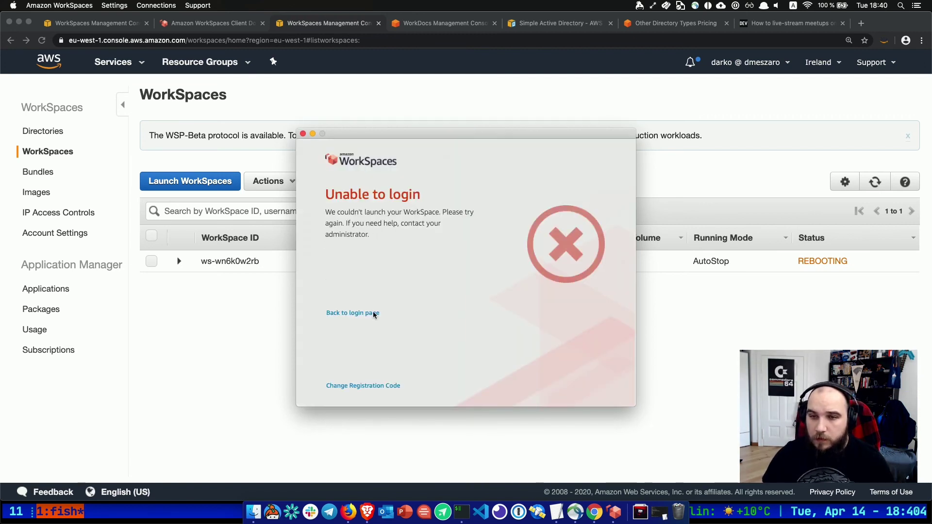
pyautogui.click(257, 328)
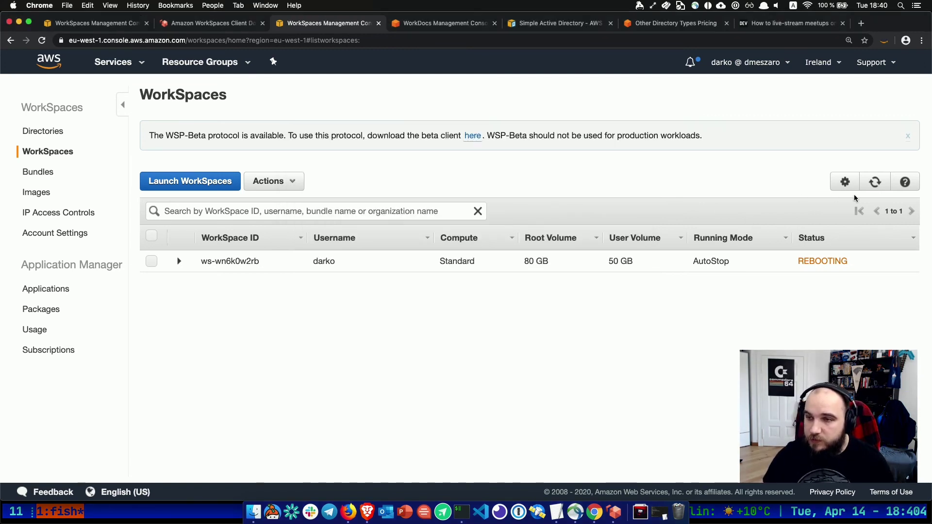
pyautogui.click(872, 190)
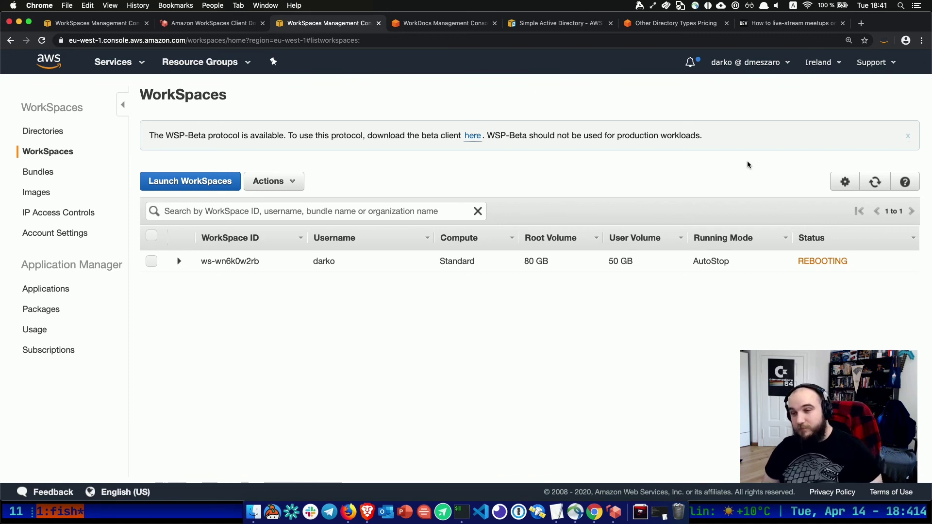
pyautogui.click(875, 182)
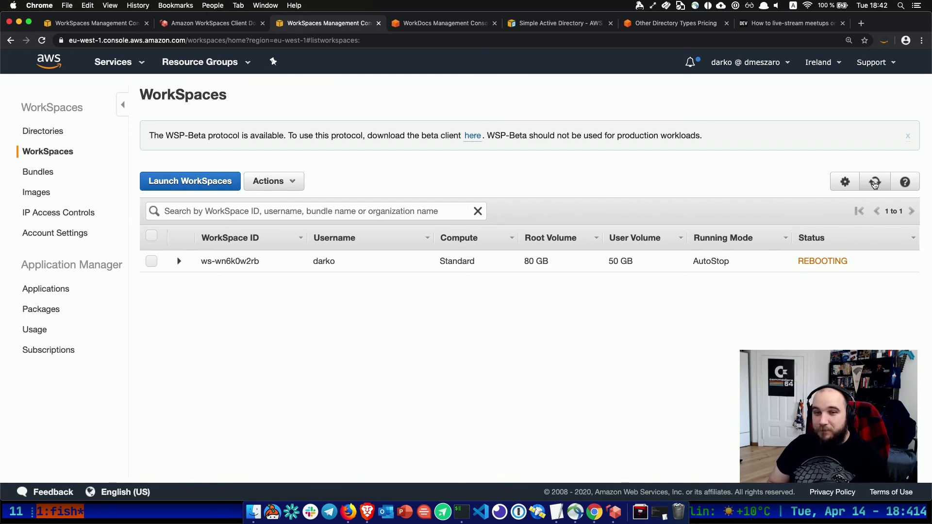
# Refresh the WorkSpaces list repeatedly to see whether the reboot has finished.
pyautogui.click(875, 183)
pyautogui.click(875, 183)
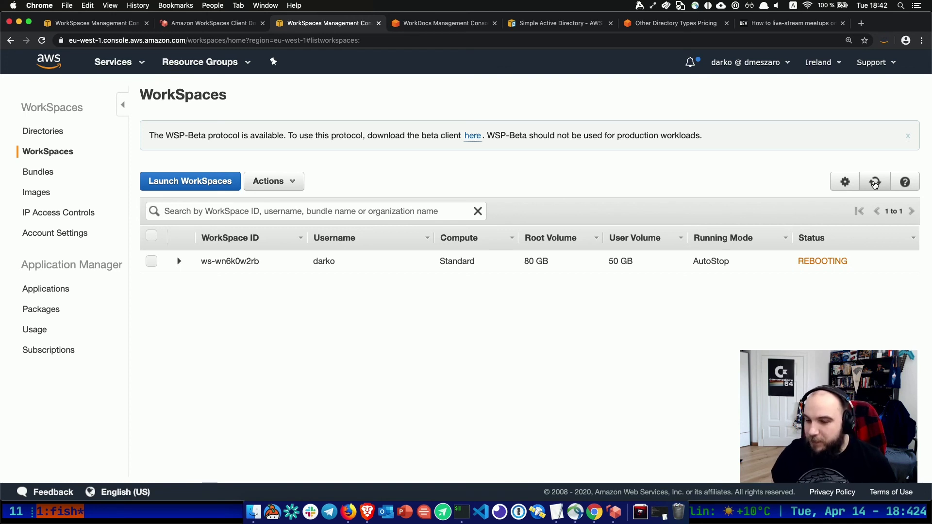
pyautogui.click(878, 188)
pyautogui.click(878, 189)
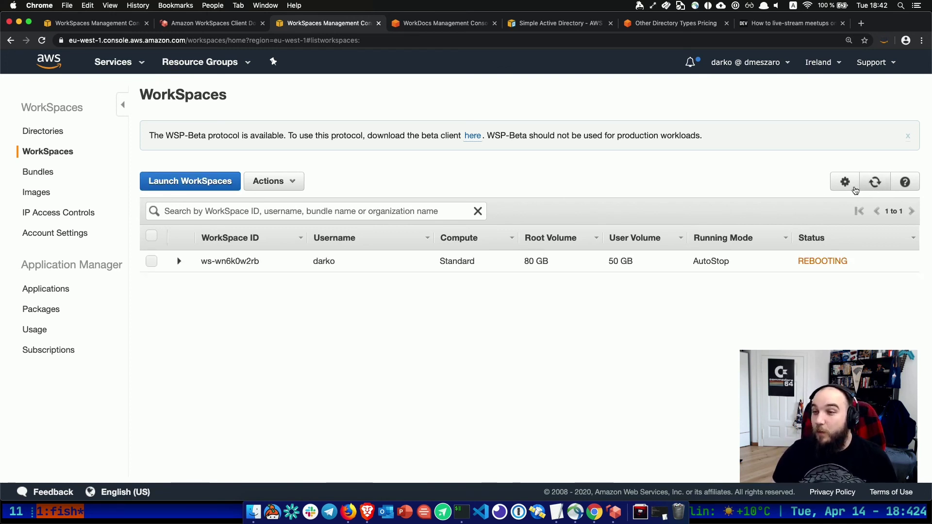
# Confirm the WorkSpace's Connection State reads DISCONNECTED, then bring the client back to its login page.
pyautogui.click(175, 263)
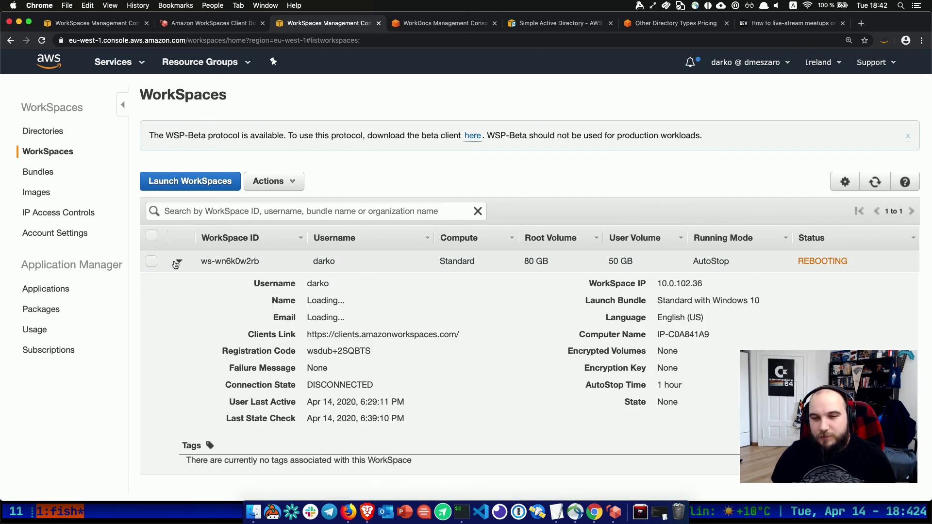
pyautogui.tripleClick(348, 386)
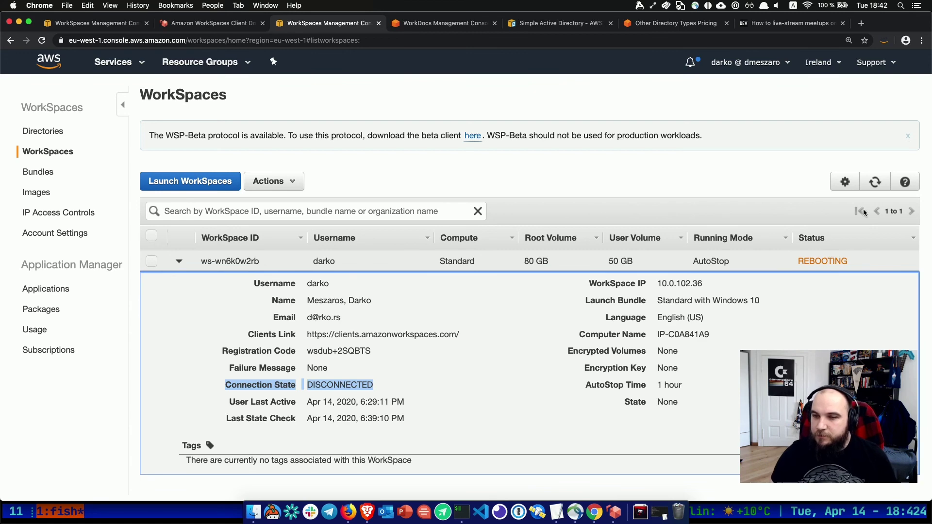
pyautogui.click(875, 184)
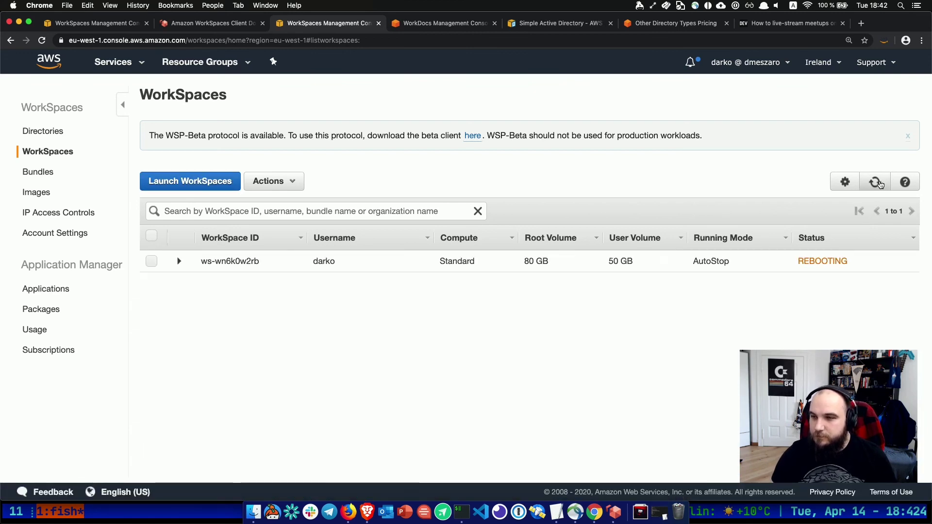
pyautogui.click(615, 512)
pyautogui.click(372, 311)
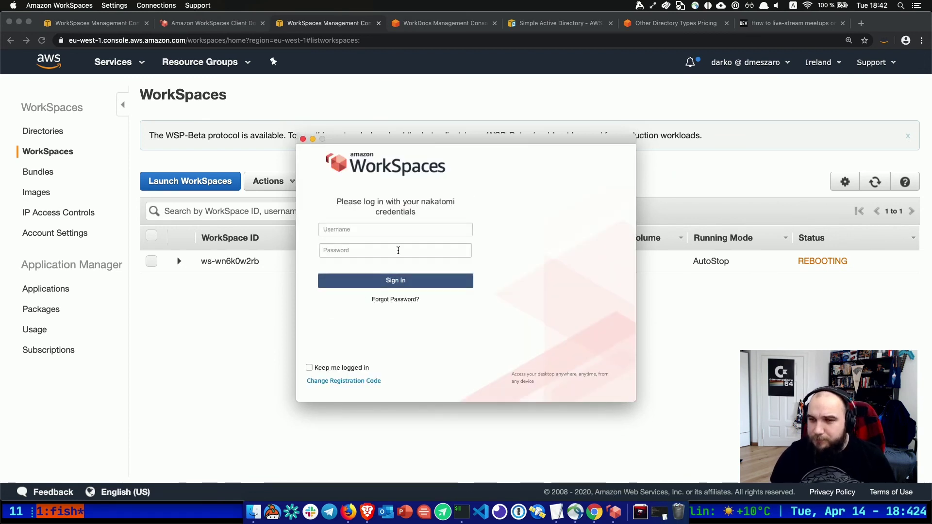
# Sign in to the WorkSpaces client with the user's username and password.
pyautogui.click(366, 229)
pyautogui.write('darko')
pyautogui.press('Tab')
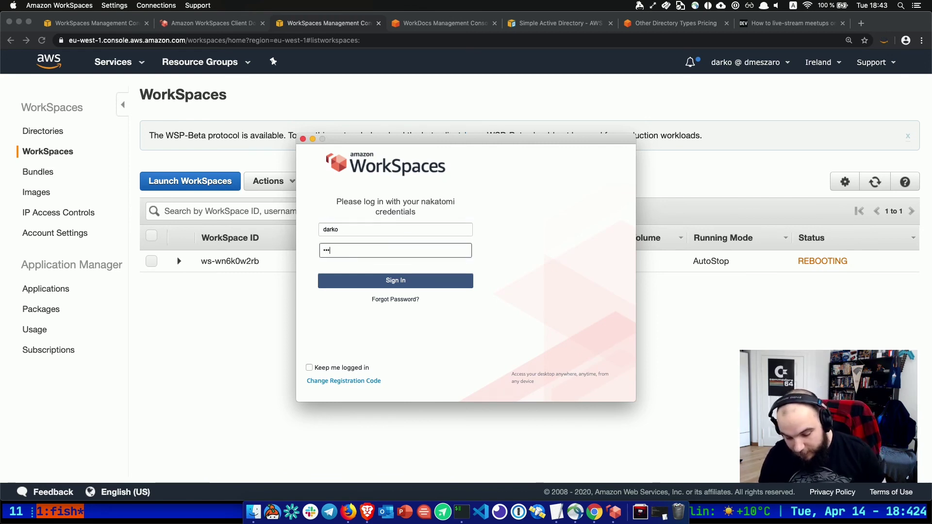
pyautogui.write('•••••••••••')
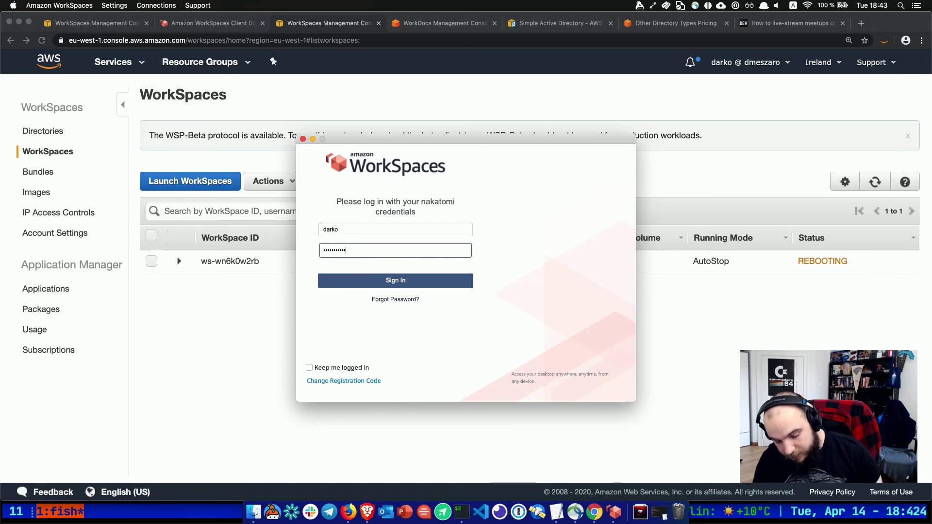
pyautogui.press('Return')
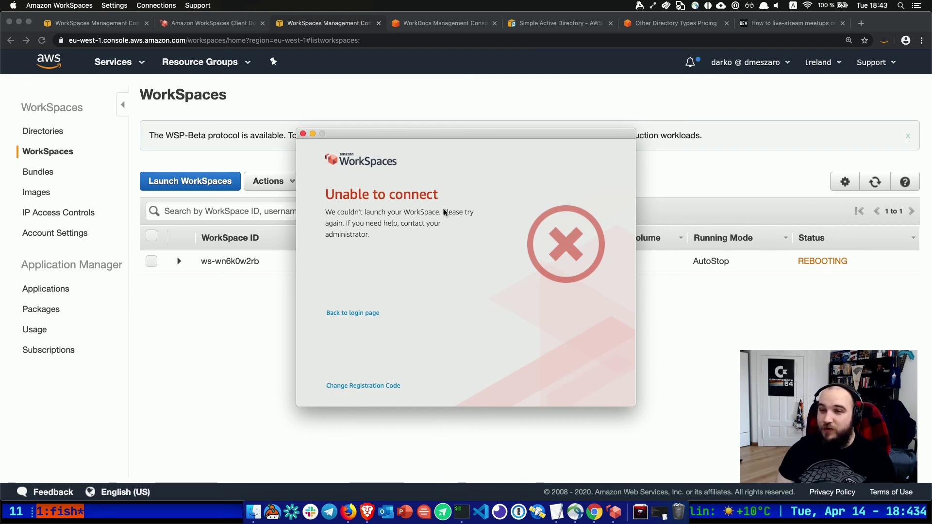
# Retry the sign-in after the failure and refresh the console to show ws-wn6k0w2rb Available.
pyautogui.click(356, 312)
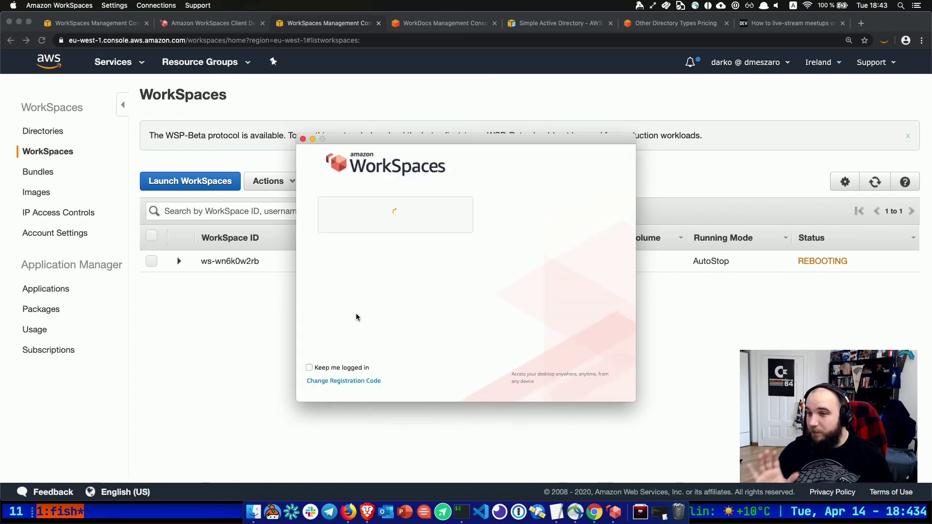
pyautogui.click(365, 229)
pyautogui.write('darko')
pyautogui.press('Tab')
pyautogui.write('p')
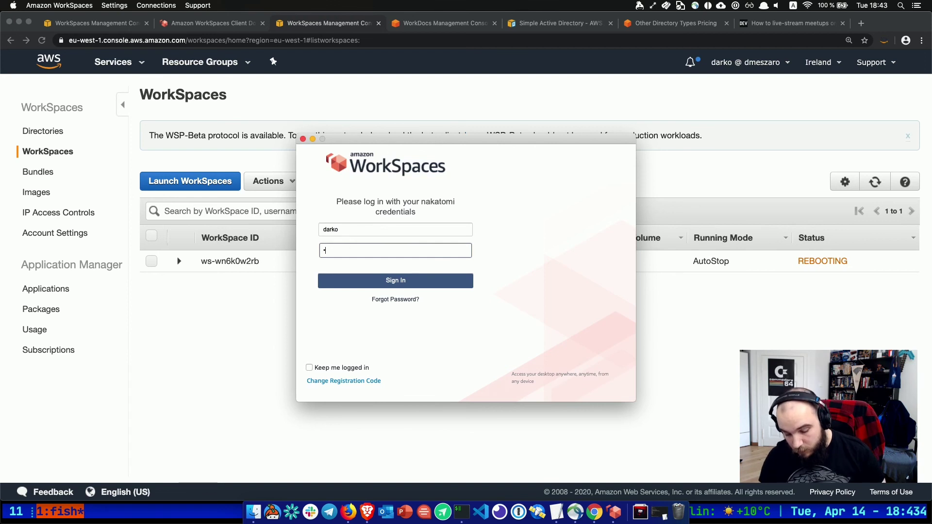
pyautogui.write('•••')
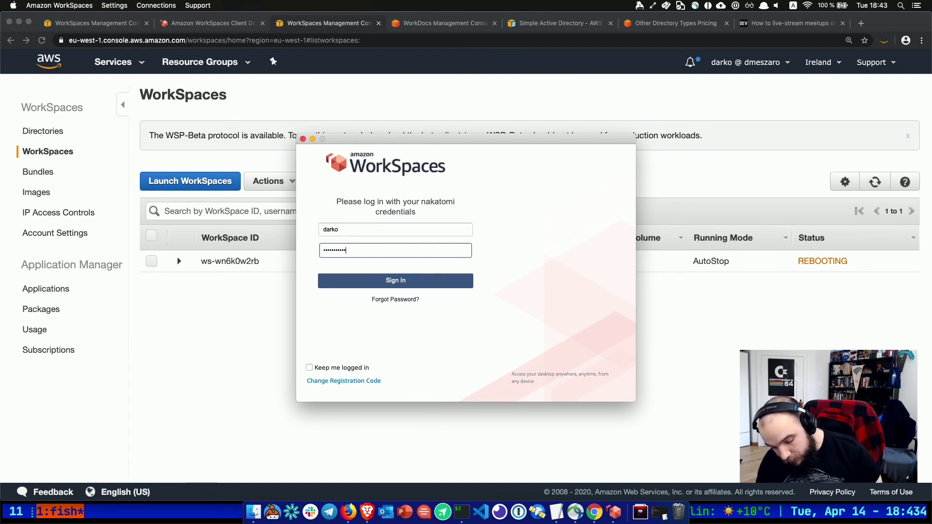
pyautogui.press('Return')
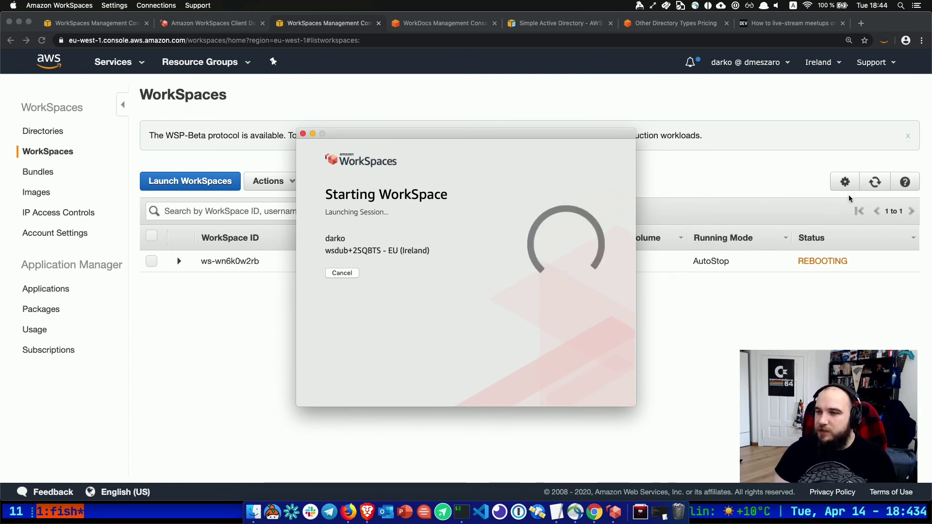
pyautogui.click(876, 183)
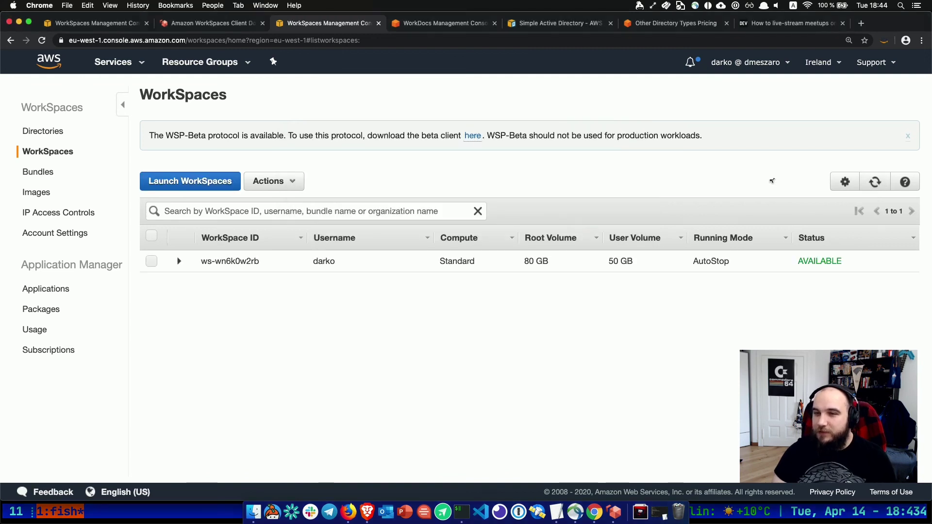
# Retry the WorkSpaces client sign-in with the user's credentials, going back to the login page after it fails.
pyautogui.press('super+Tab')
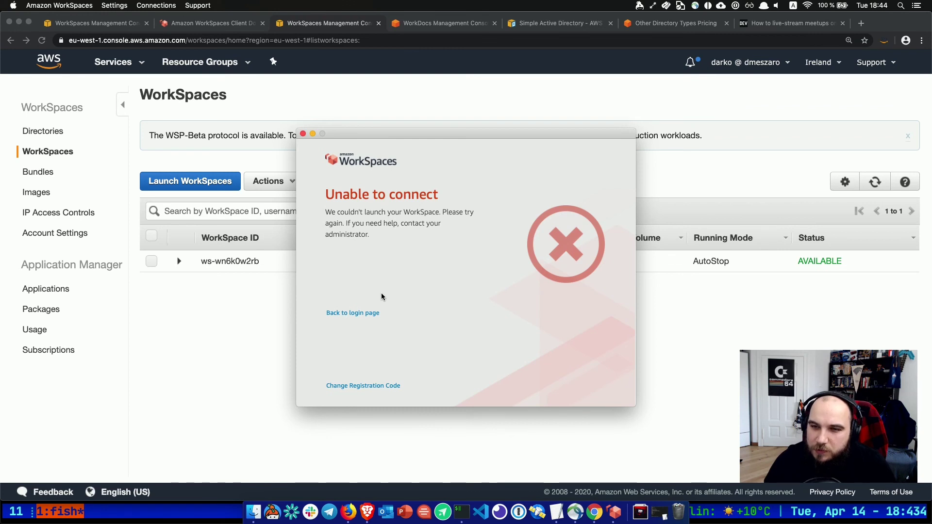
pyautogui.click(364, 313)
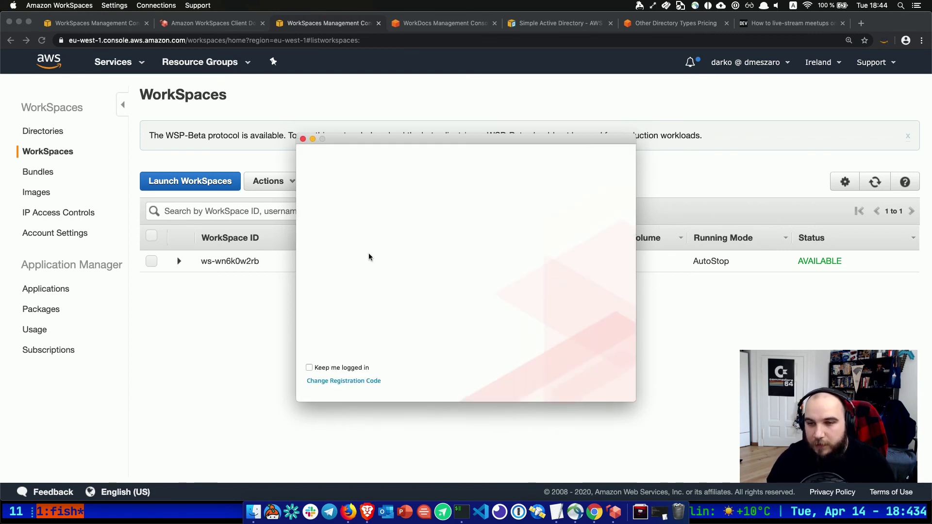
pyautogui.click(363, 226)
pyautogui.write('darko')
pyautogui.press('Tab')
pyautogui.write('*')
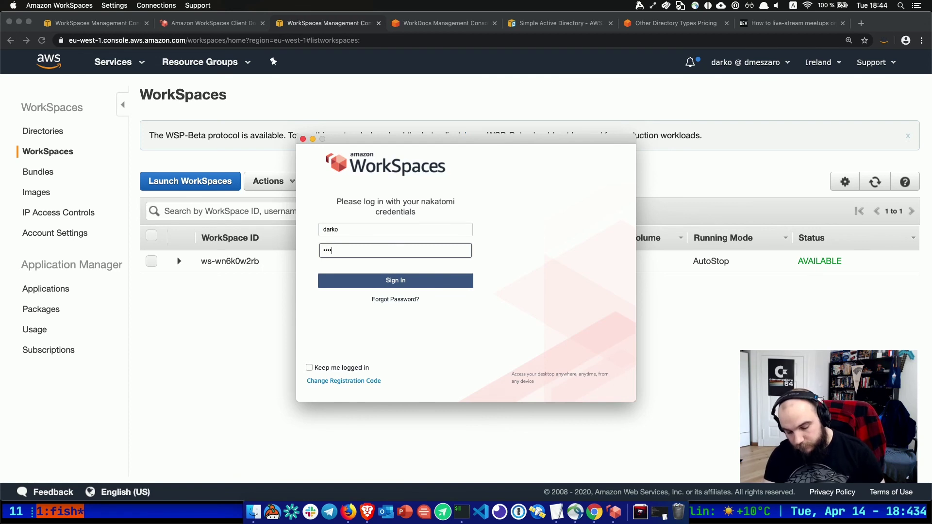
pyautogui.write('************')
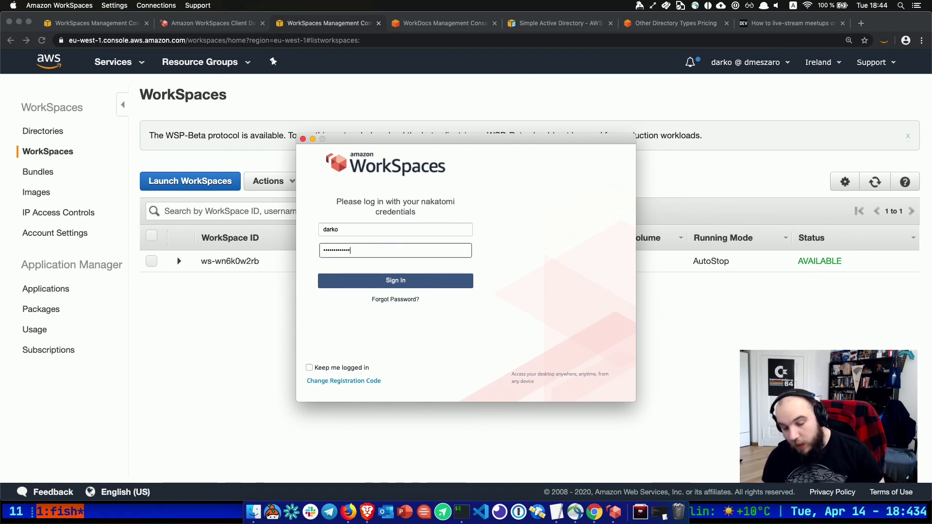
pyautogui.press('Return')
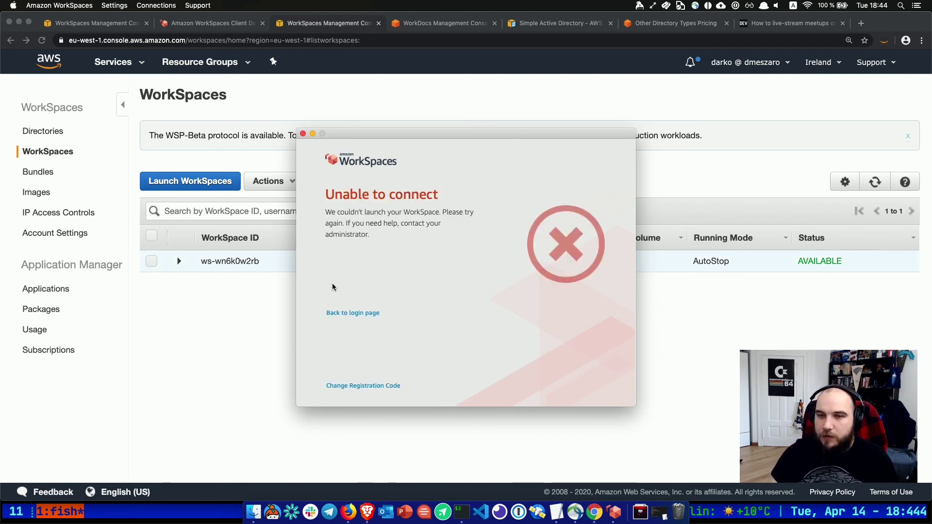
pyautogui.click(358, 312)
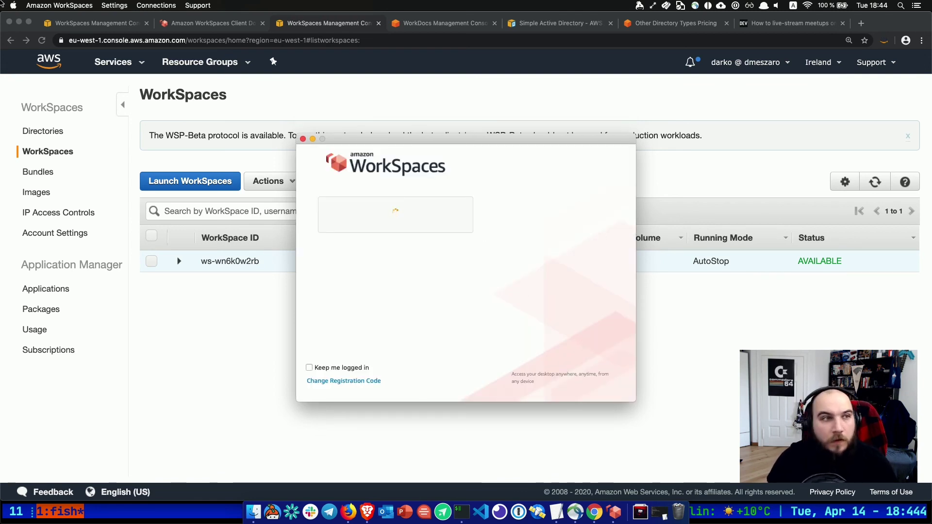
# Check the client's network connection status under Connections > Network, then close it.
pyautogui.click(160, 6)
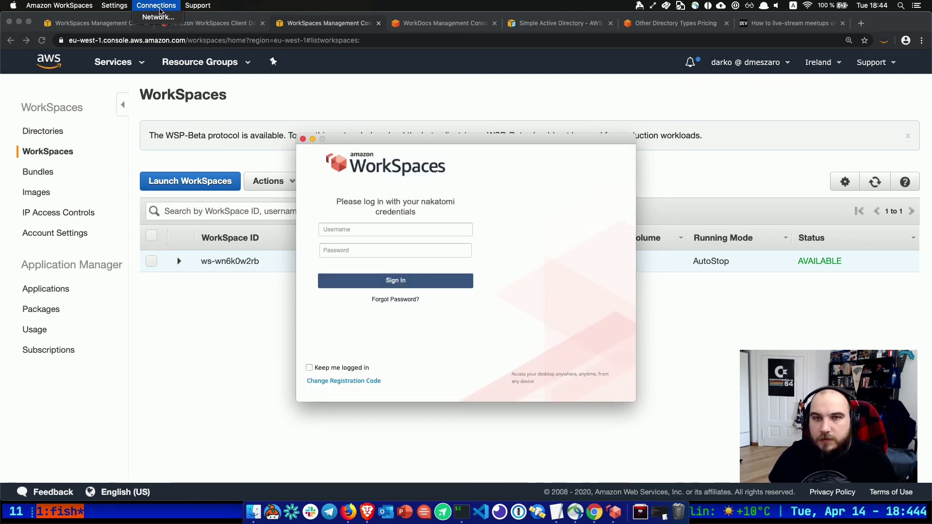
pyautogui.click(175, 18)
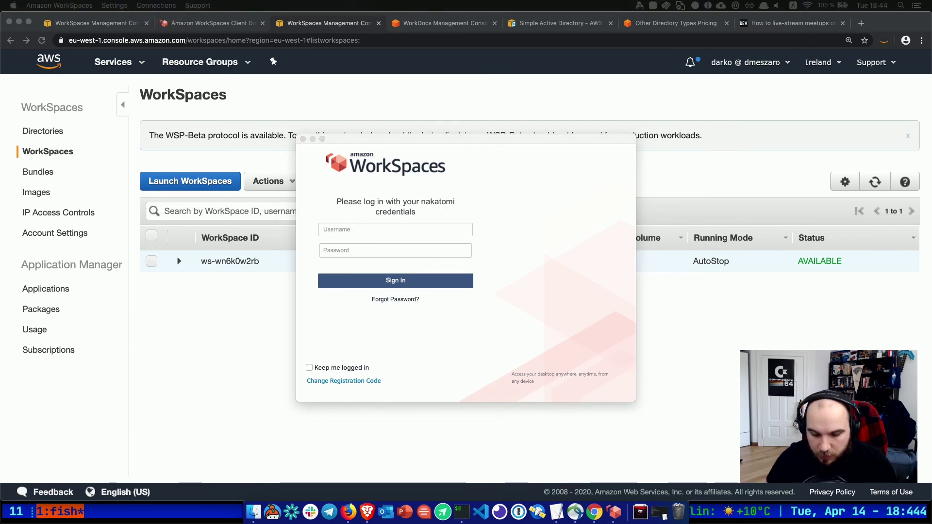
pyautogui.moveTo(593, 495); pyautogui.dragTo(602, 127)
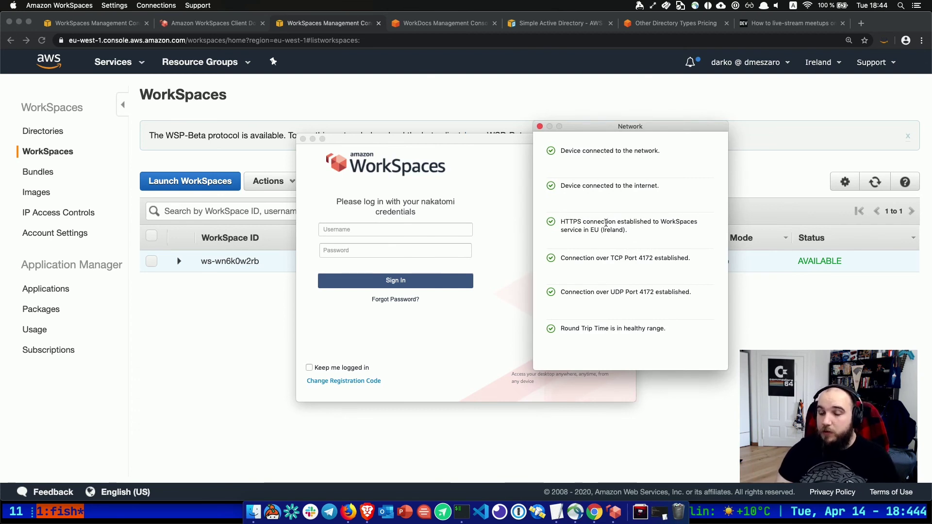
pyautogui.click(538, 125)
# Copy the WorkSpace's registration code from the console and re-register the client with it.
pyautogui.click(190, 261)
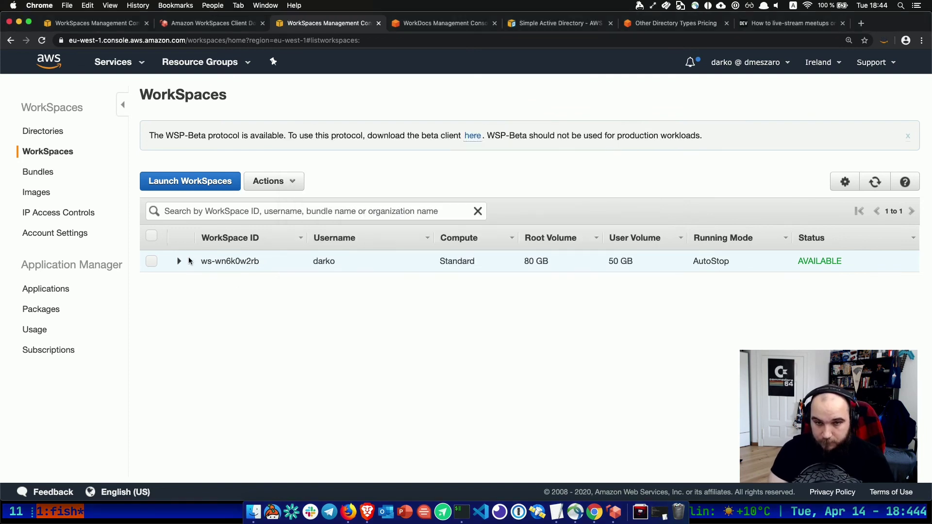
pyautogui.click(180, 261)
pyautogui.moveTo(309, 350); pyautogui.dragTo(374, 353)
pyautogui.press('super+c')
pyautogui.press('super+Tab')
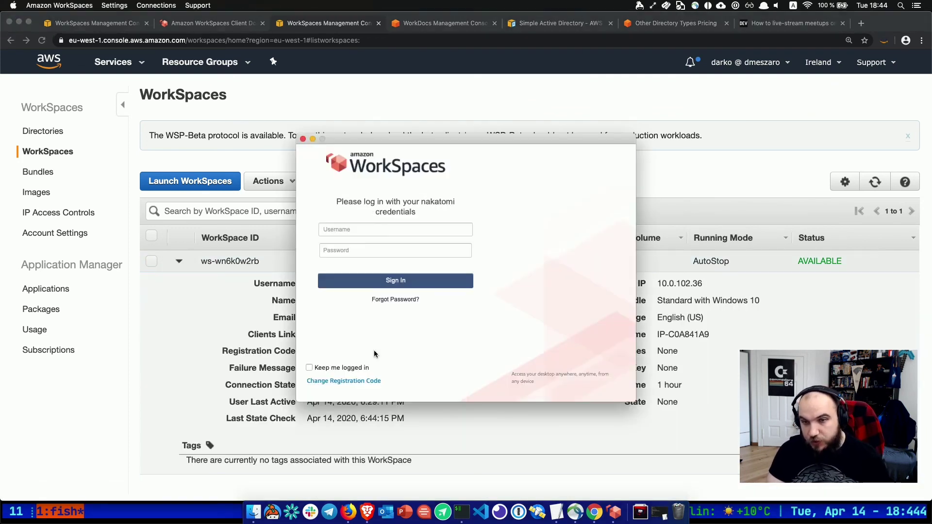
pyautogui.click(348, 381)
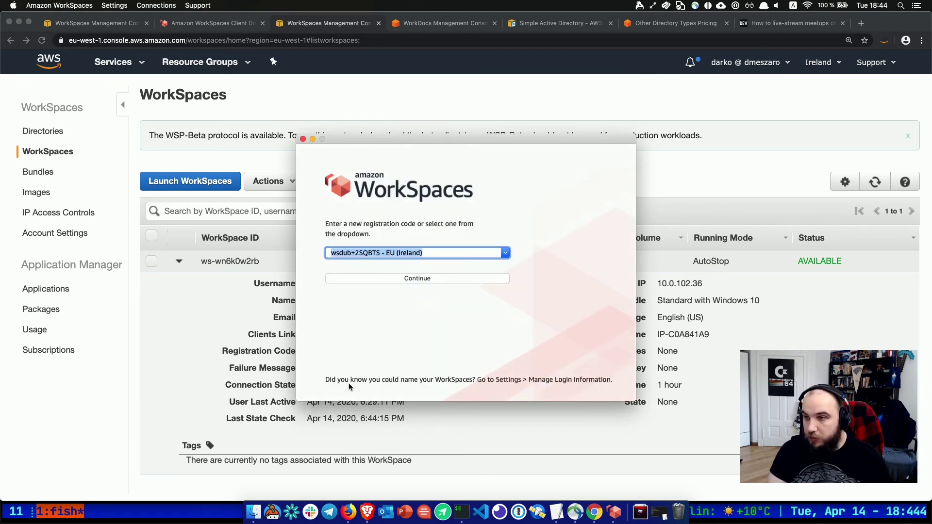
pyautogui.press('super+v')
pyautogui.click(415, 278)
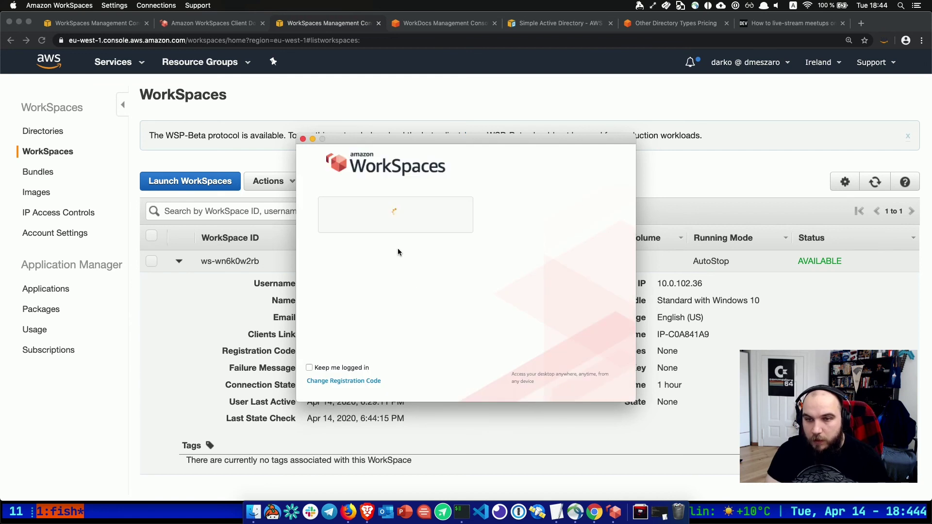
# Sign in again with the user's credentials, then bring up the client download page.
pyautogui.click(368, 230)
pyautogui.write('darko')
pyautogui.press('Tab')
pyautogui.write('••')
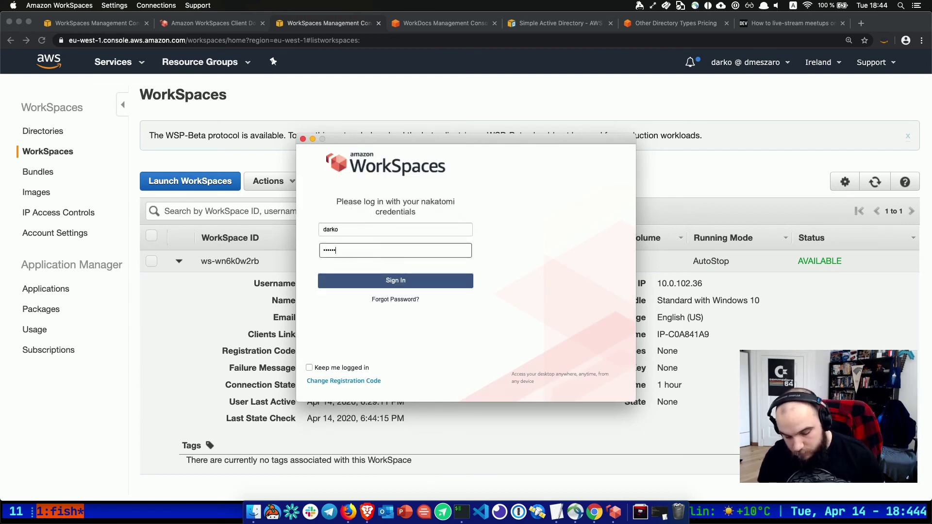
pyautogui.write('•••••••••')
pyautogui.press('Return')
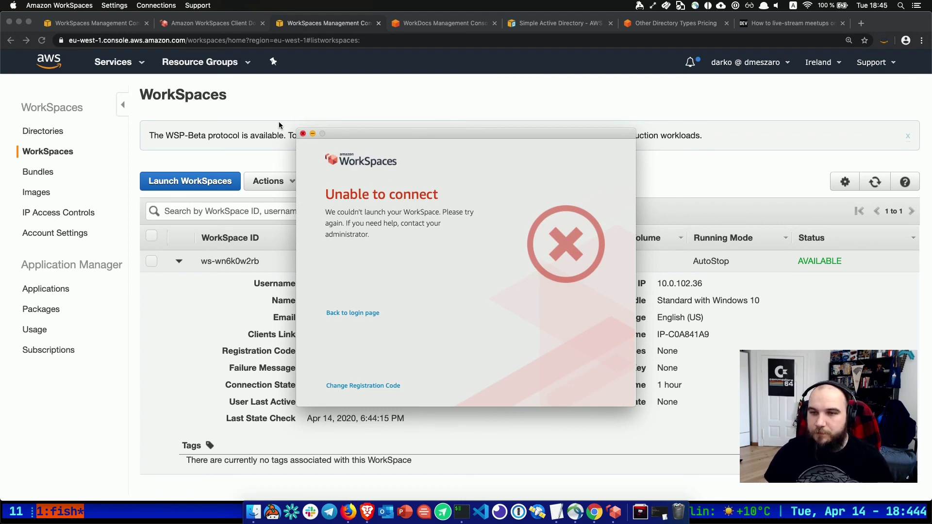
pyautogui.click(234, 28)
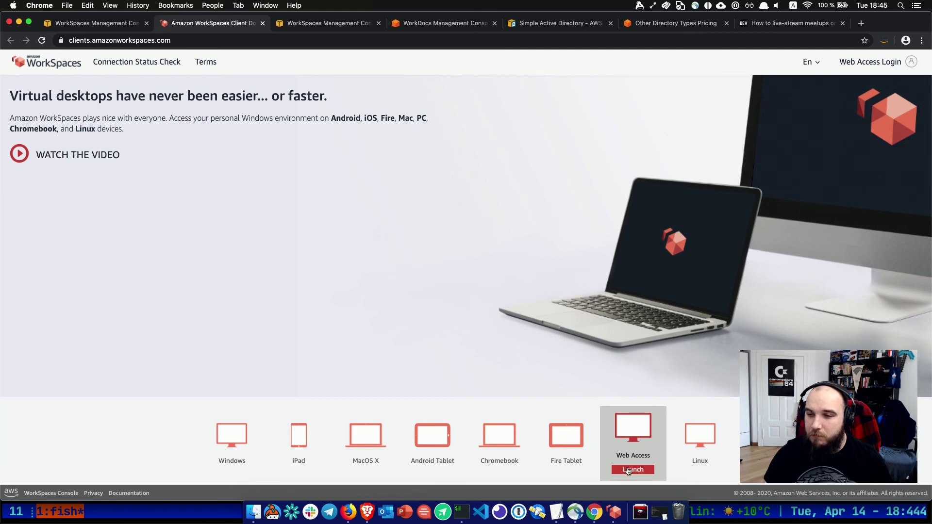
# Launch Web Access and sign in with the directory password.
pyautogui.click(628, 470)
pyautogui.click(461, 166)
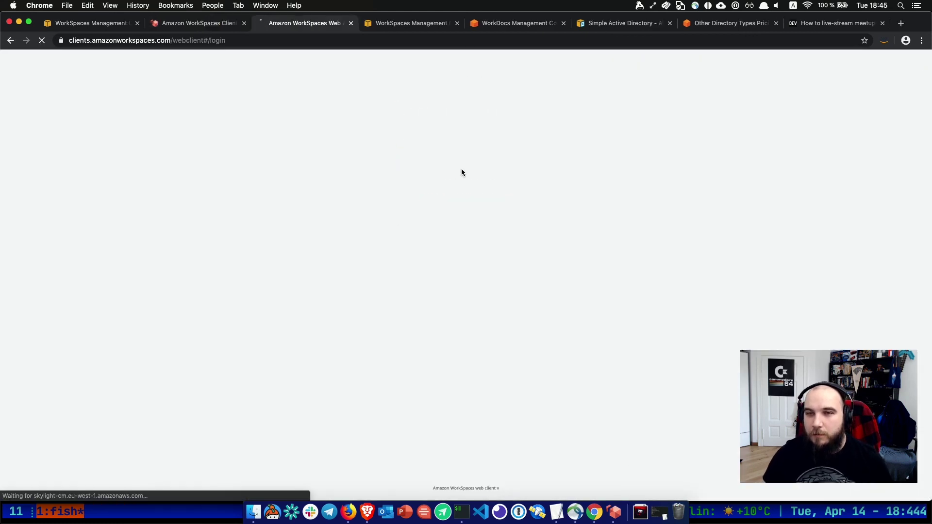
pyautogui.click(431, 105)
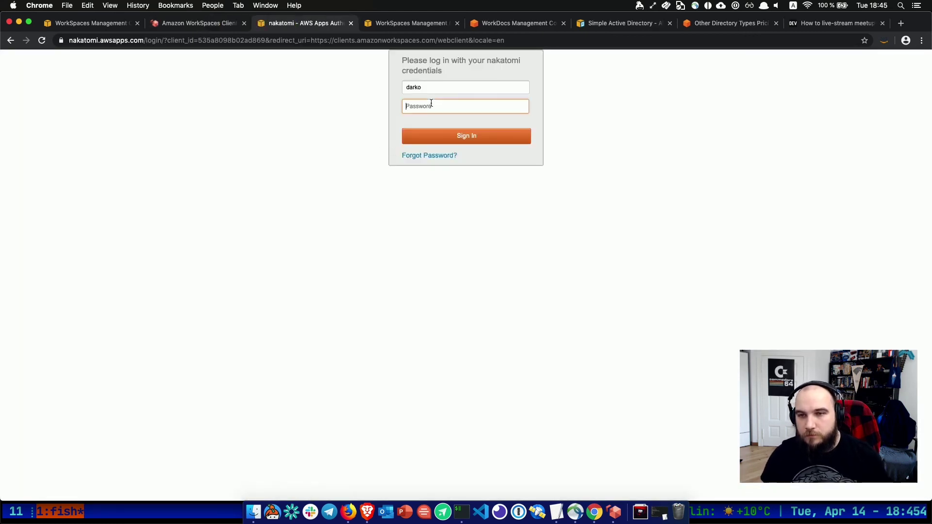
pyautogui.write('****')
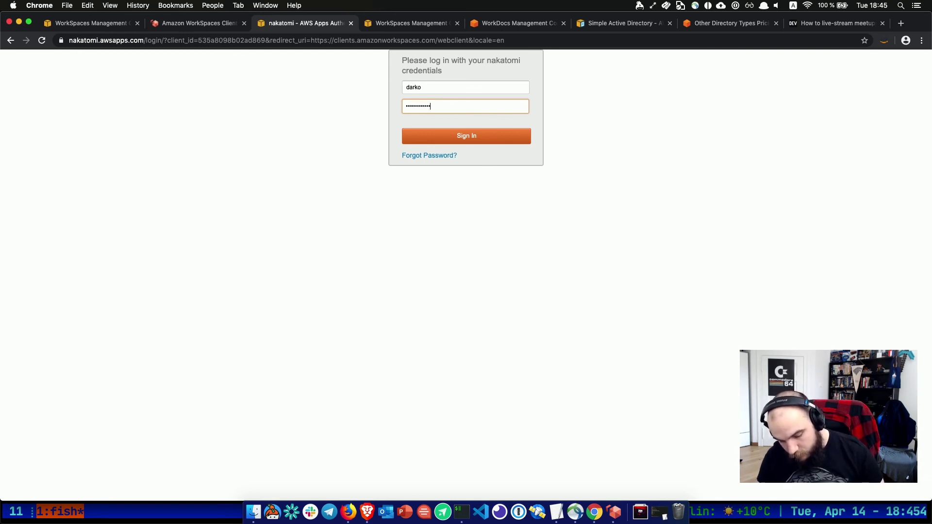
pyautogui.click(462, 132)
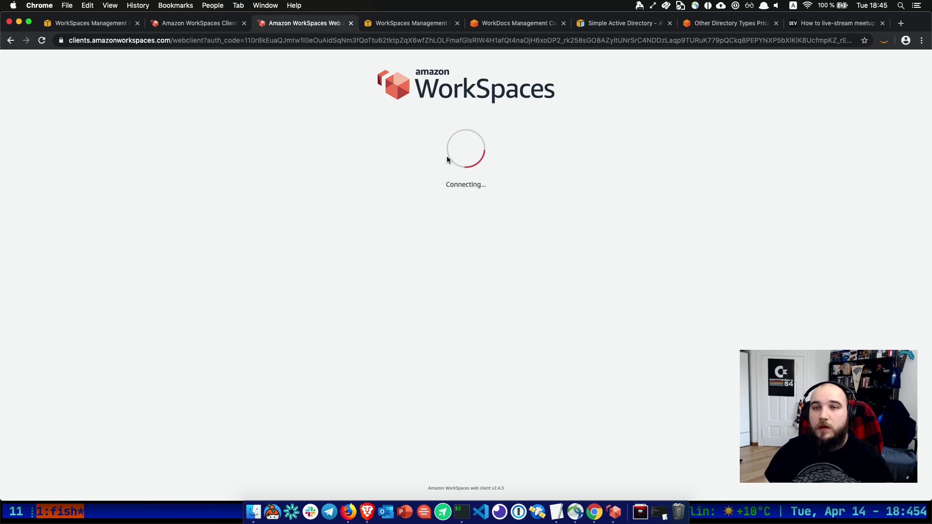
# Check the Cisco AnyConnect VPN menu, then return to the console's Directories page.
pyautogui.click(695, 5)
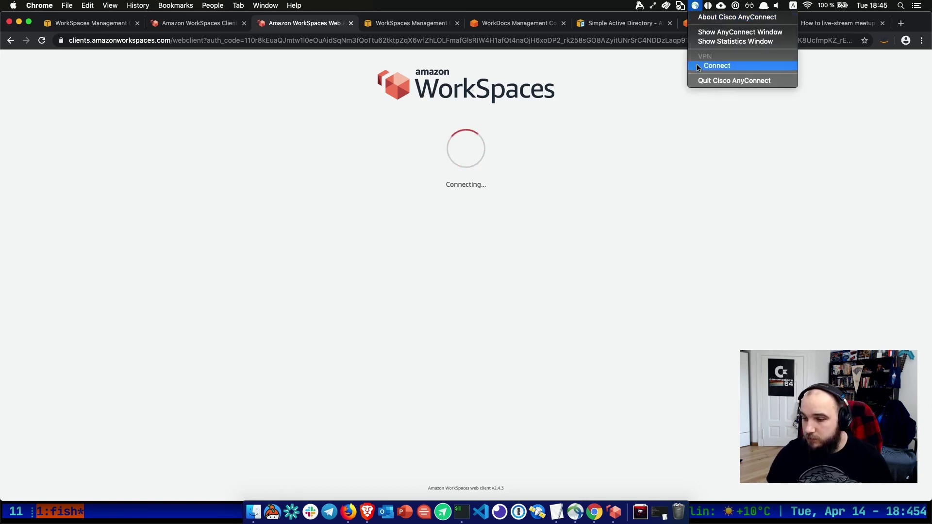
pyautogui.click(679, 312)
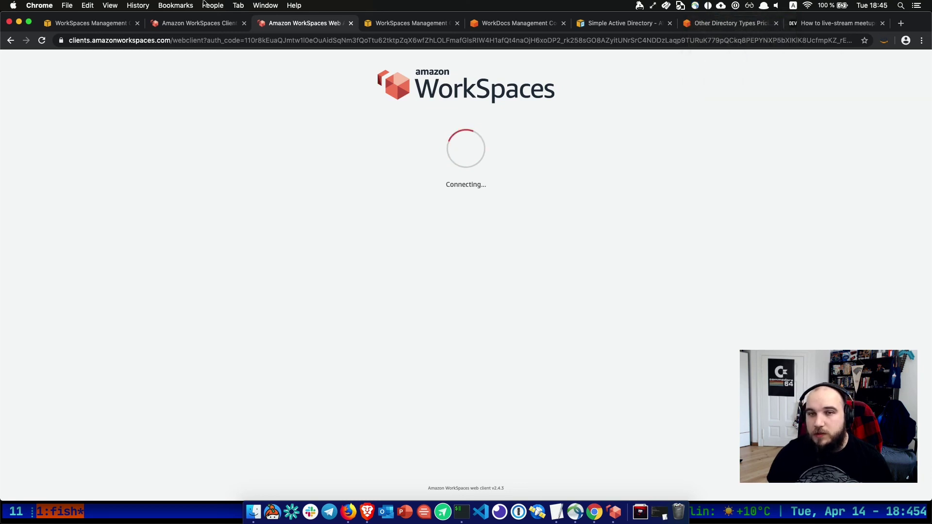
pyautogui.click(102, 29)
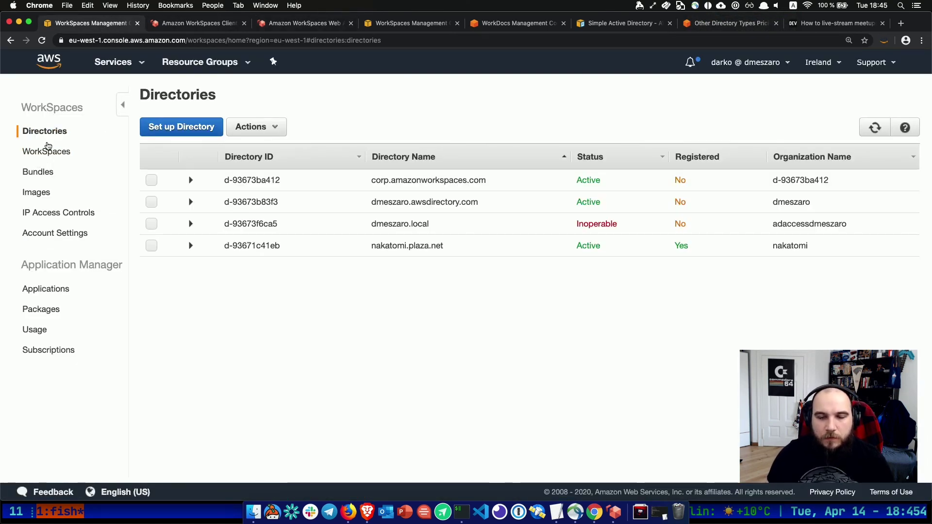
# Open Modify WorkSpace for ws-wn6k0w2rb from Actions, then cancel it.
pyautogui.click(46, 151)
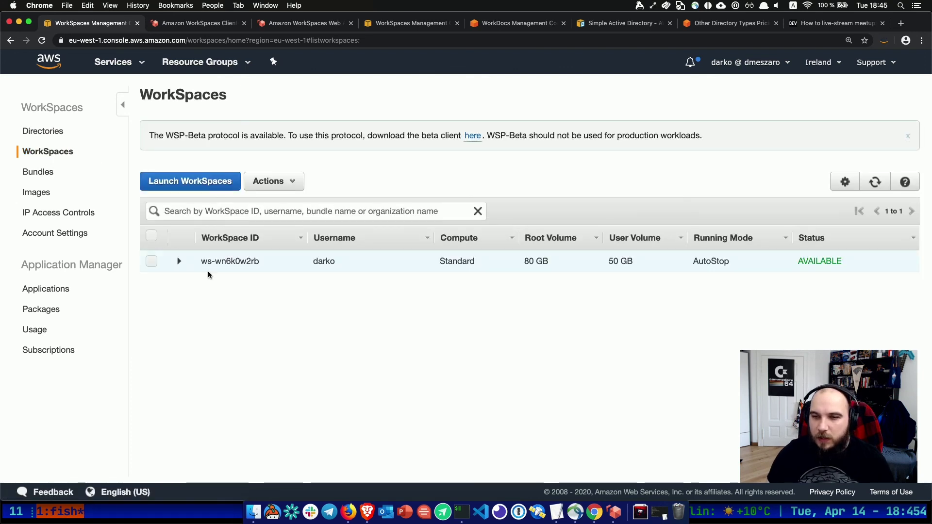
pyautogui.click(178, 261)
pyautogui.click(152, 261)
pyautogui.click(270, 182)
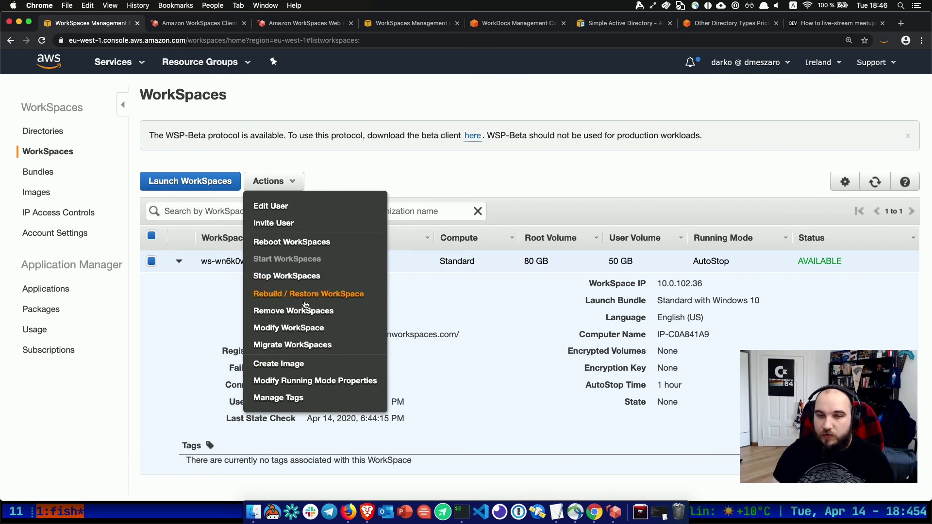
pyautogui.click(321, 328)
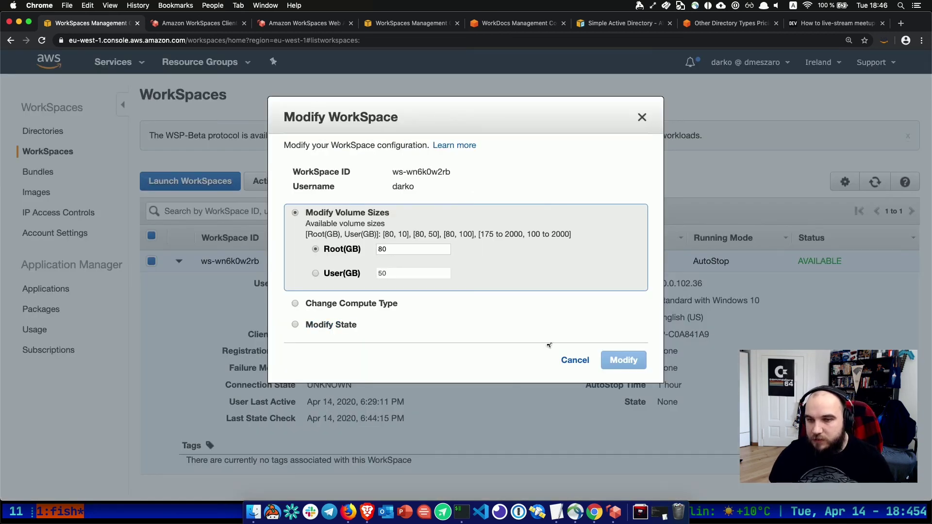
pyautogui.click(570, 356)
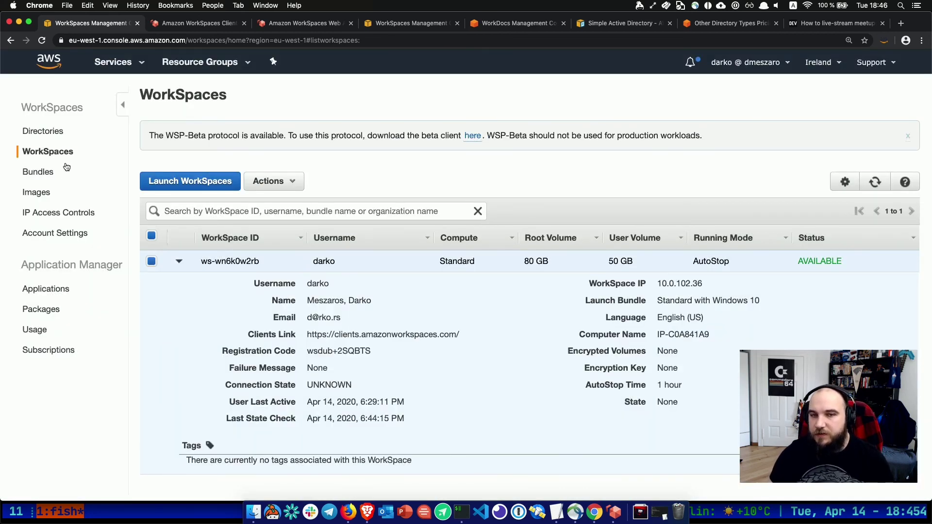
# Browse the Bundles, Images and IP Access Controls pages, then view the connecting web client.
pyautogui.click(54, 173)
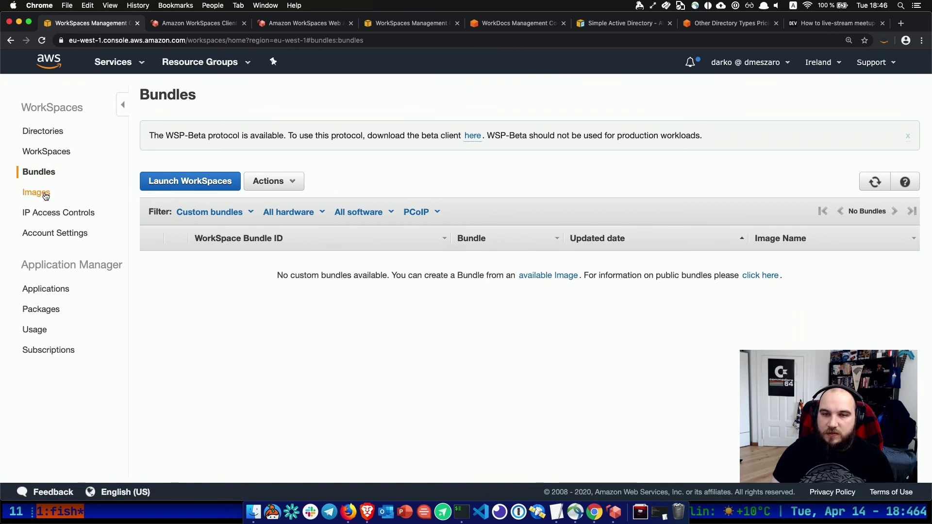
pyautogui.click(46, 194)
pyautogui.click(61, 213)
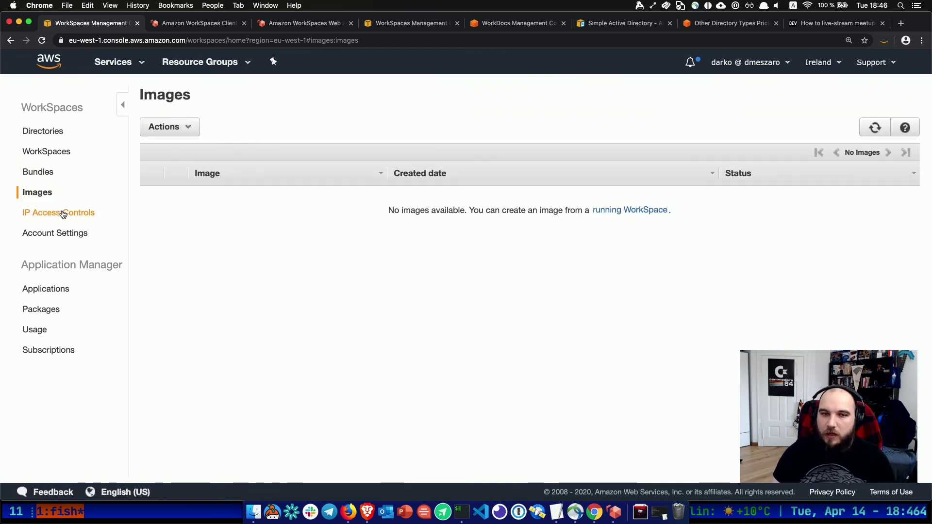
pyautogui.click(43, 153)
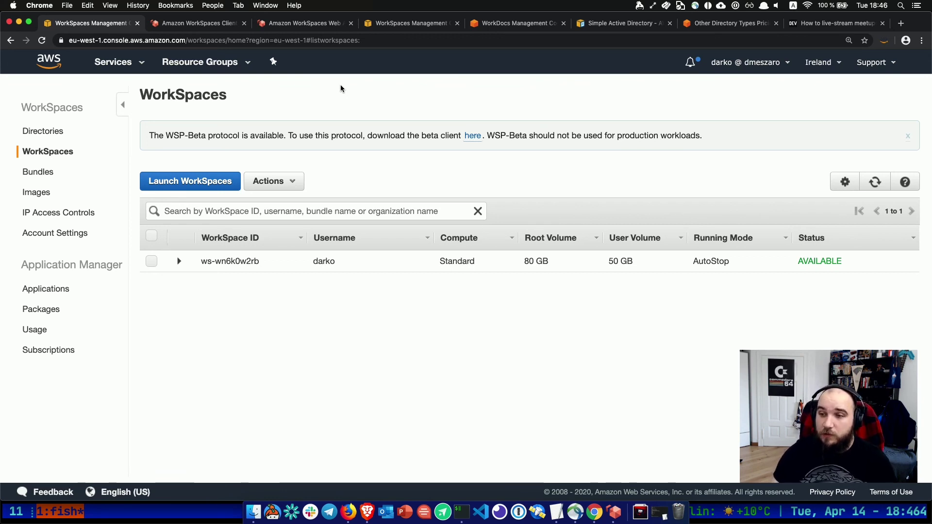
pyautogui.click(297, 27)
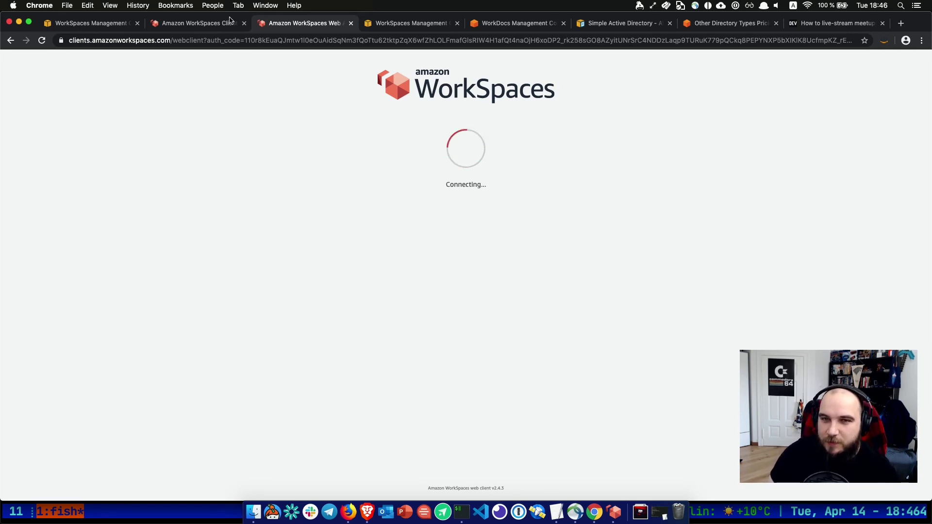
# Expand ws-wn6k0w2rb's details in the console, then close the Web Access tab that kept connecting.
pyautogui.click(232, 22)
pyautogui.click(113, 24)
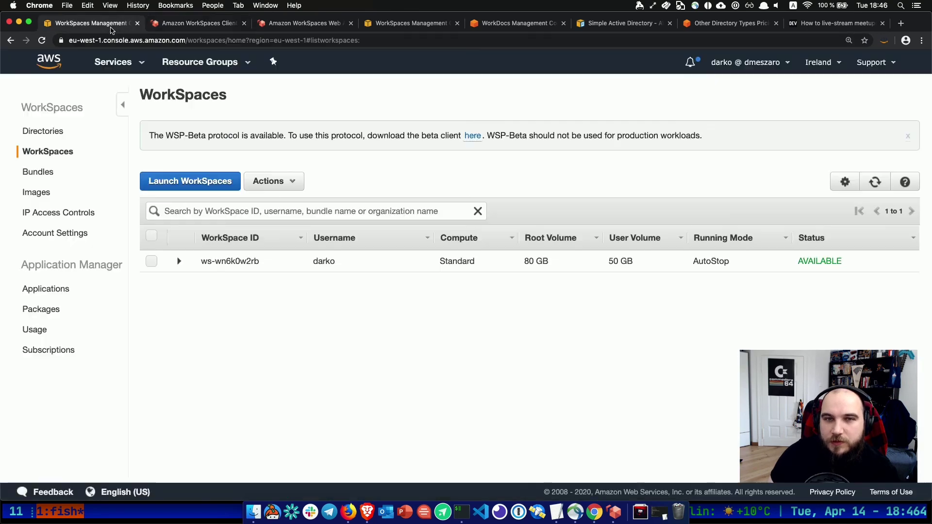
pyautogui.click(178, 262)
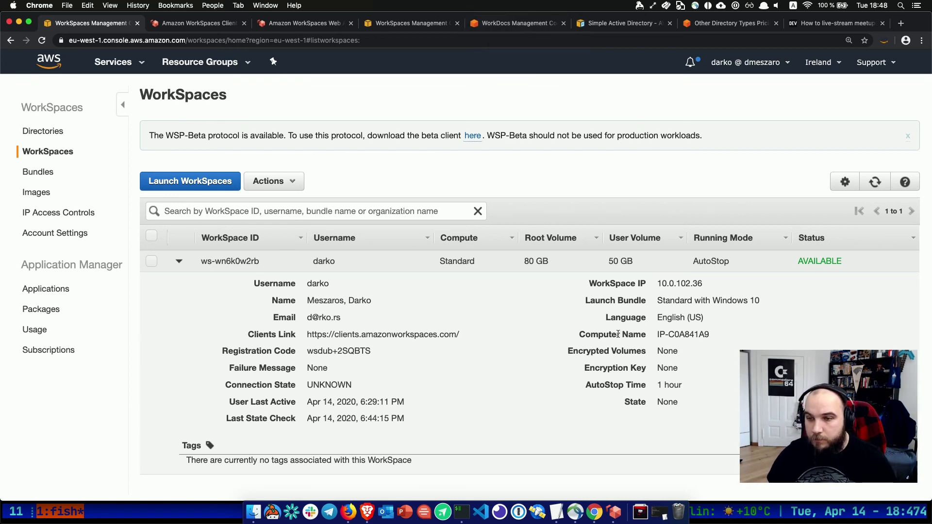
pyautogui.click(561, 325)
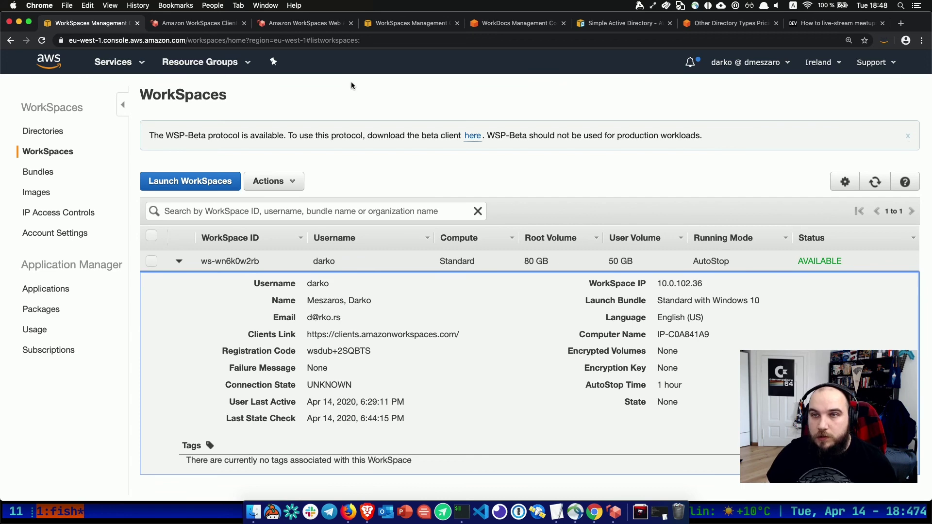
pyautogui.click(291, 23)
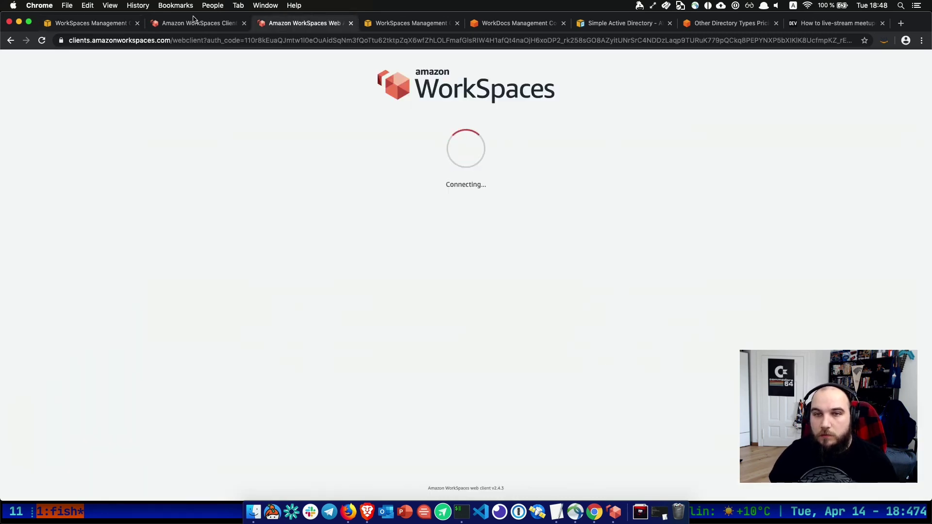
pyautogui.click(351, 23)
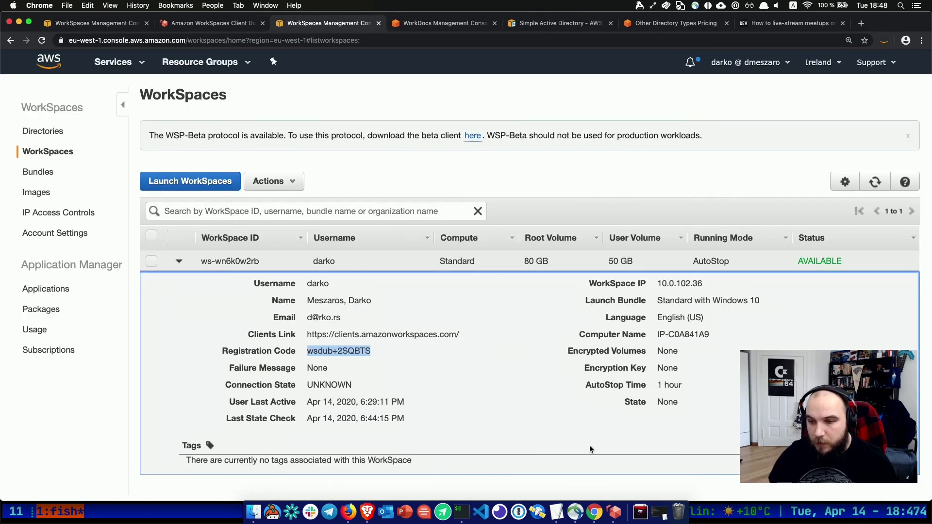
# Return the desktop client to its login page and quit Cisco AnyConnect from the menu bar.
pyautogui.click(615, 512)
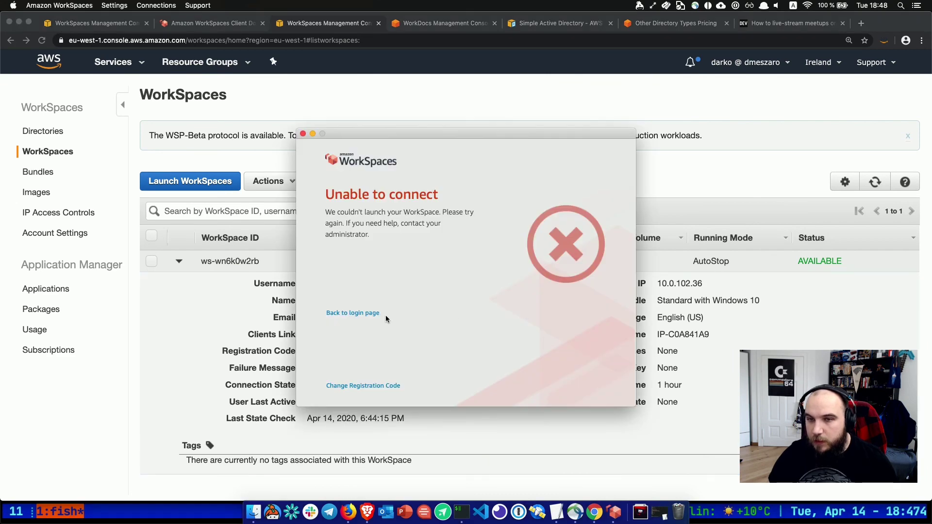
pyautogui.click(364, 314)
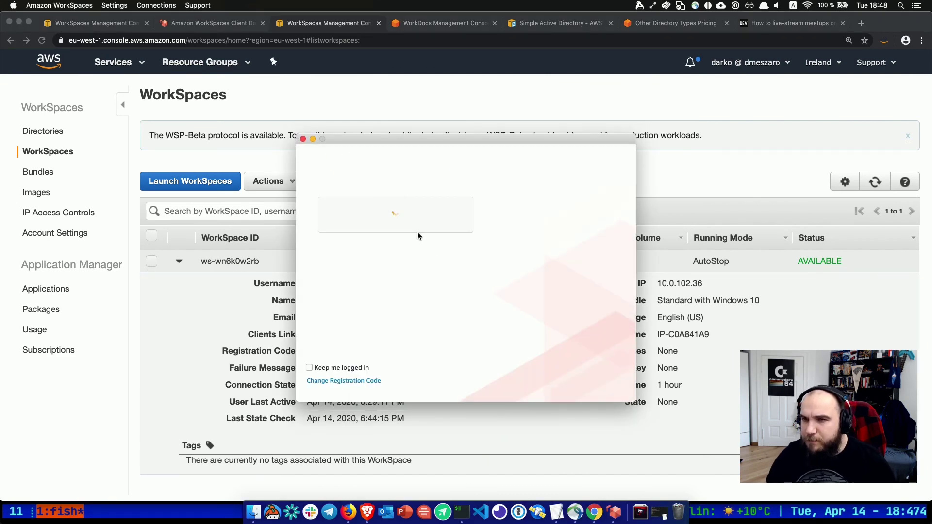
pyautogui.click(695, 6)
pyautogui.click(713, 33)
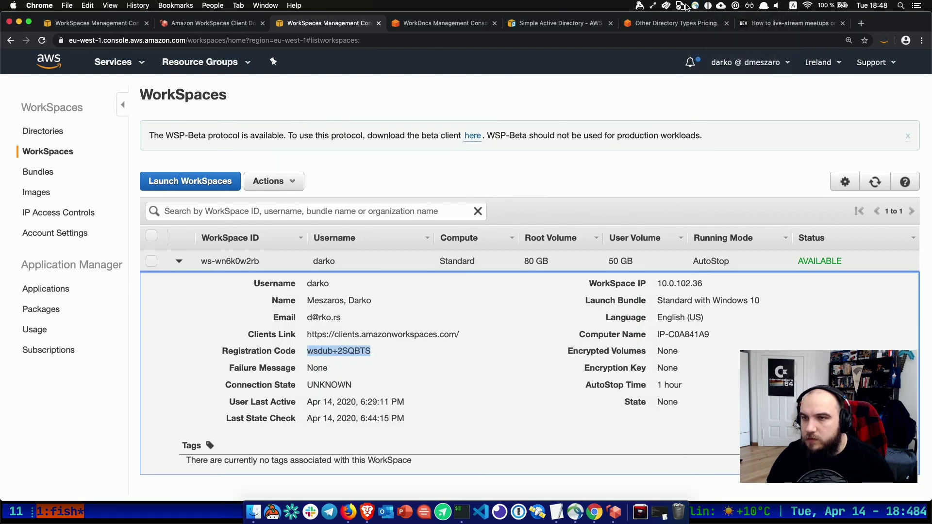
pyautogui.click(696, 5)
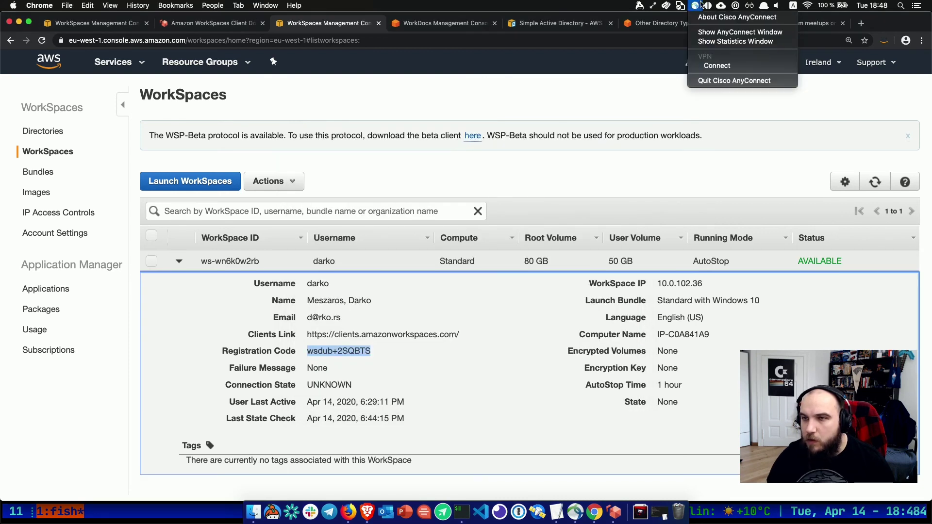
pyautogui.click(700, 81)
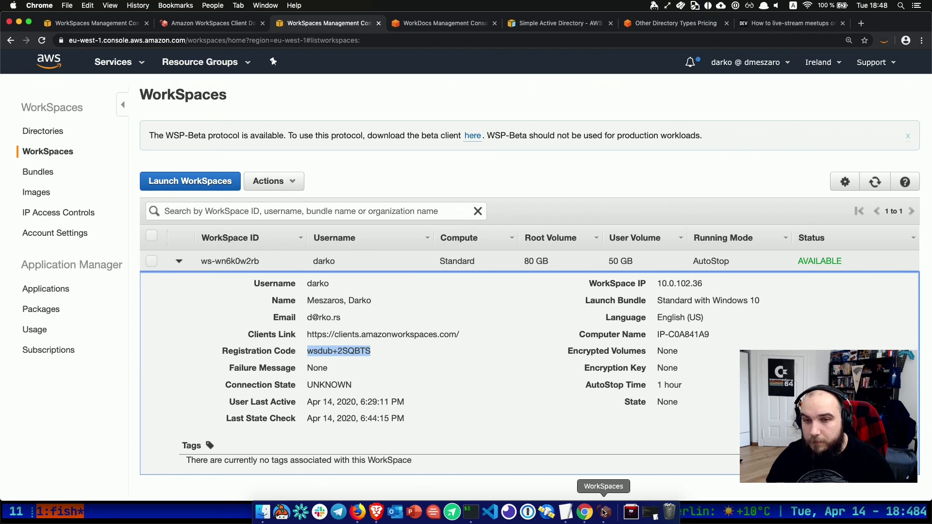
# Reopen the WorkSpaces client from the Dock and sign in with the user's username and password.
pyautogui.click(604, 512)
pyautogui.click(363, 229)
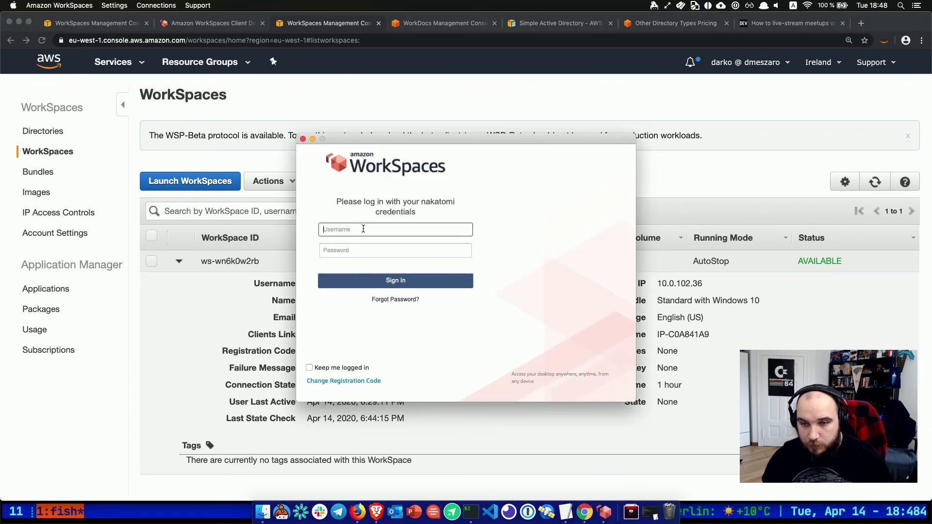
pyautogui.write('darko')
pyautogui.press('Tab')
pyautogui.write('******')
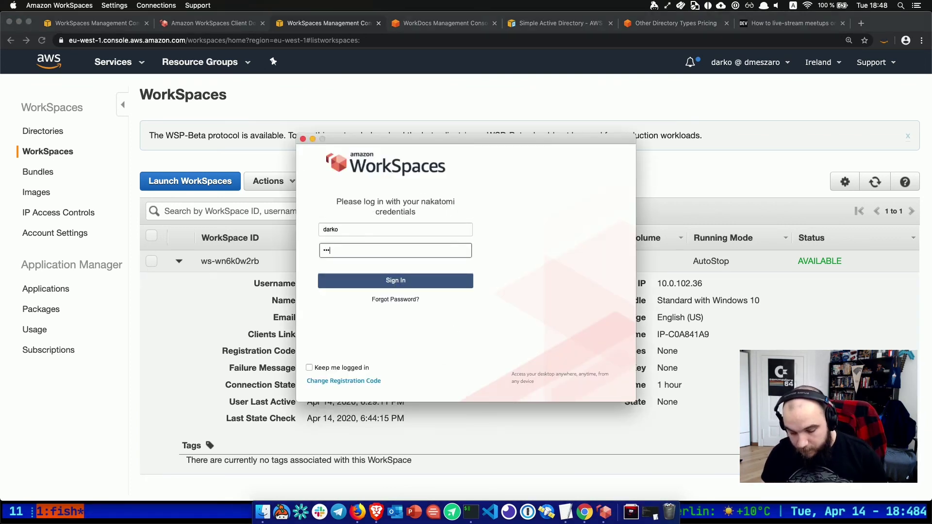
pyautogui.write('*****')
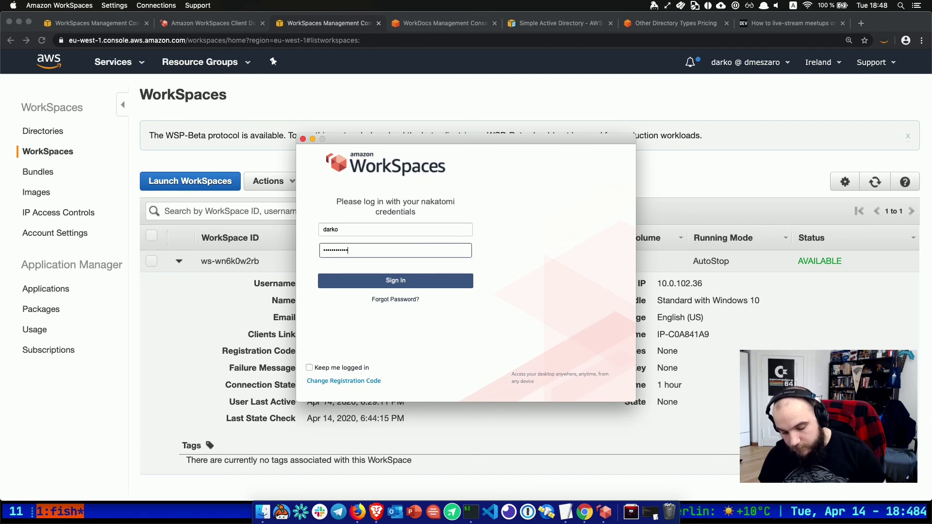
pyautogui.press('Return')
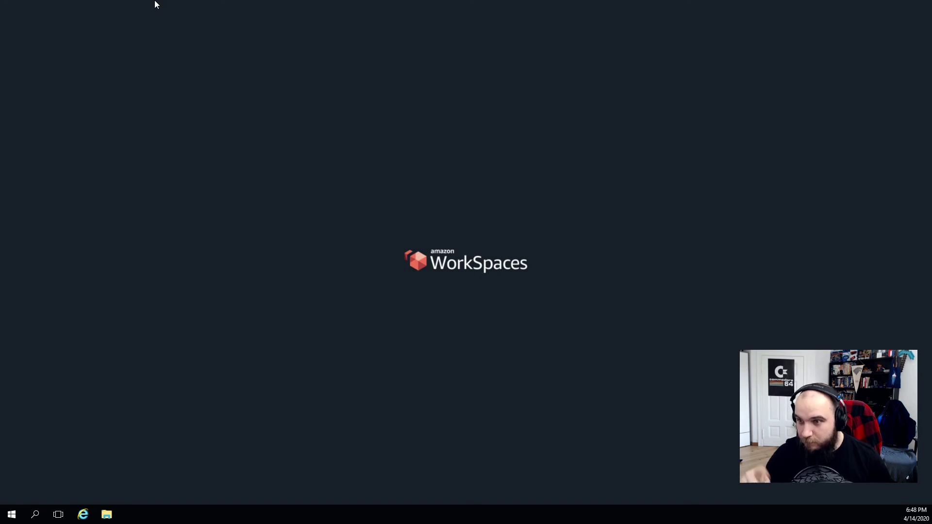
# Review the remote desktop's display settings, selecting display 2, and place the Amazon WAM shortcut on the desktop.
pyautogui.rightClick(156, 62)
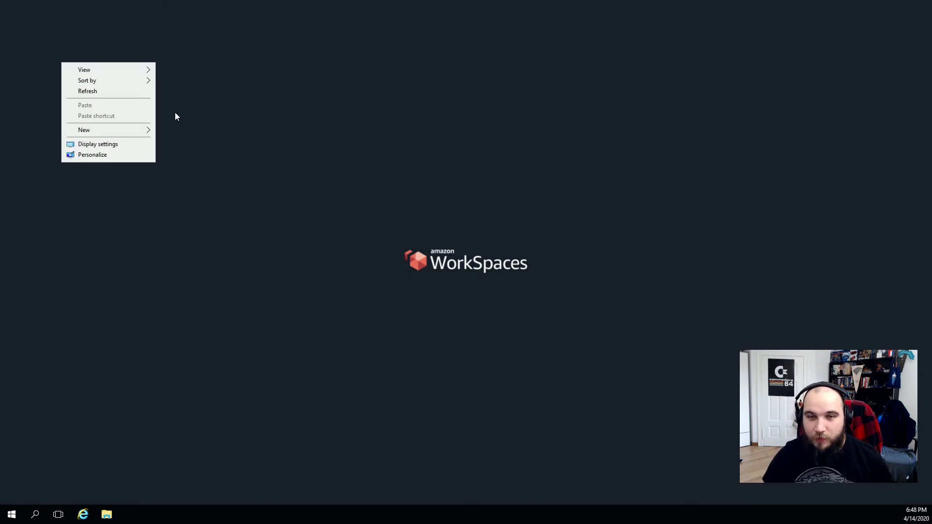
pyautogui.click(101, 153)
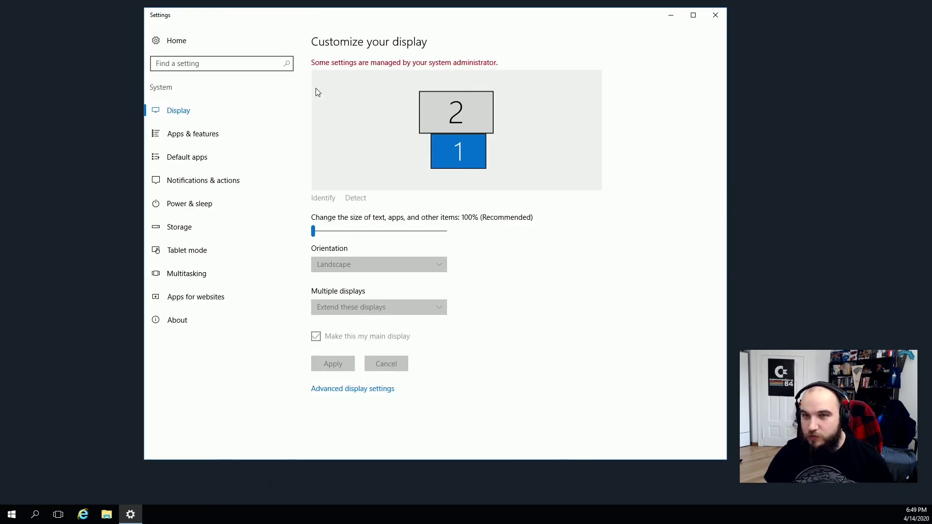
pyautogui.click(715, 15)
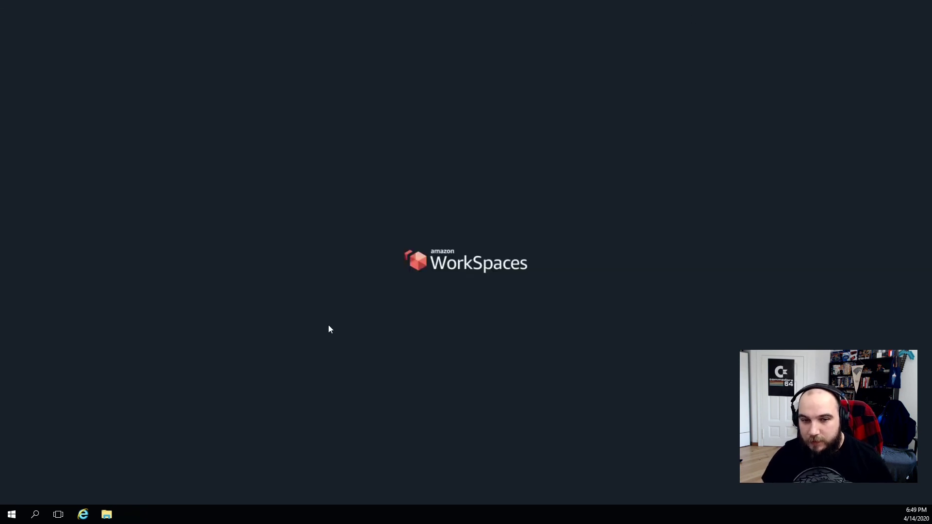
pyautogui.rightClick(239, 392)
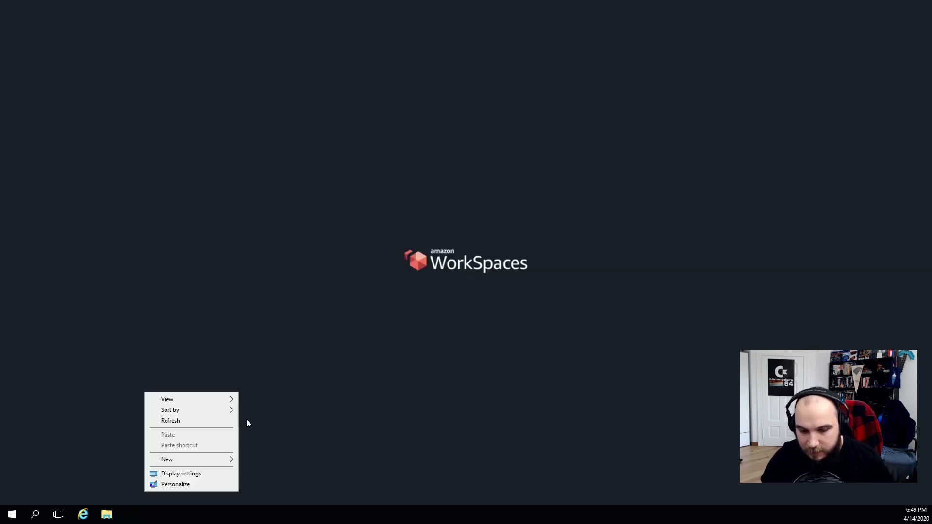
pyautogui.click(211, 474)
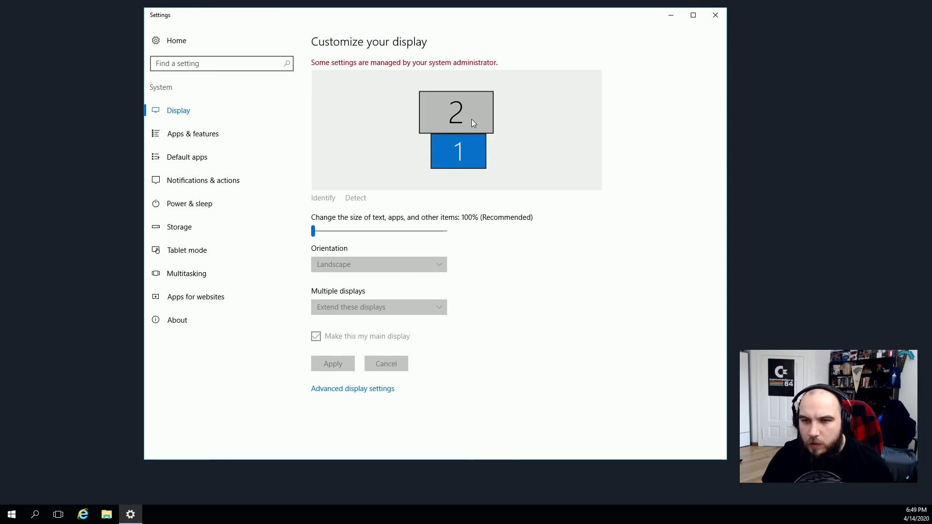
pyautogui.click(470, 119)
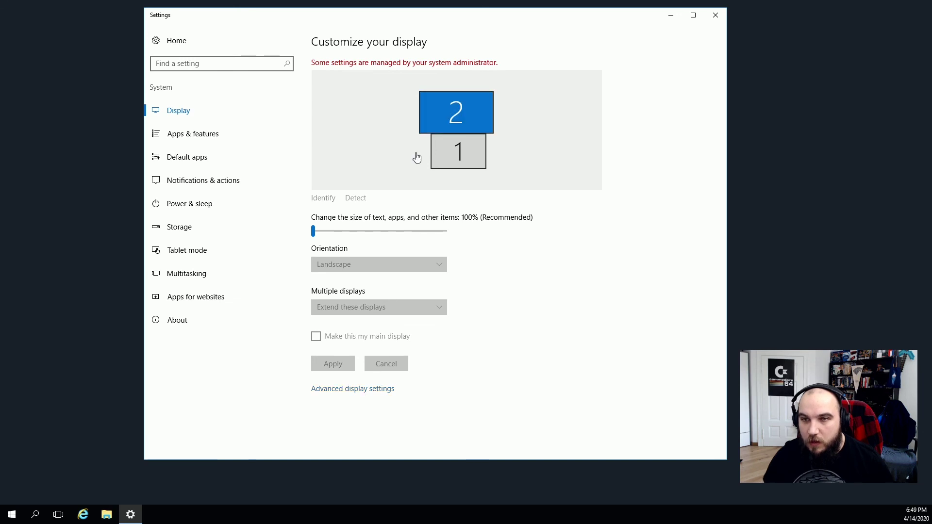
pyautogui.click(716, 16)
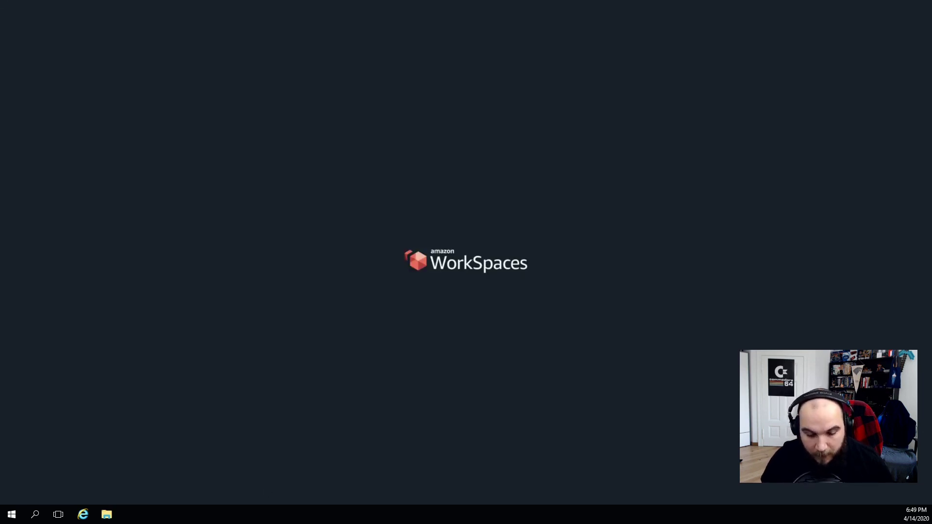
pyautogui.moveTo(518, 523); pyautogui.dragTo(200, 123)
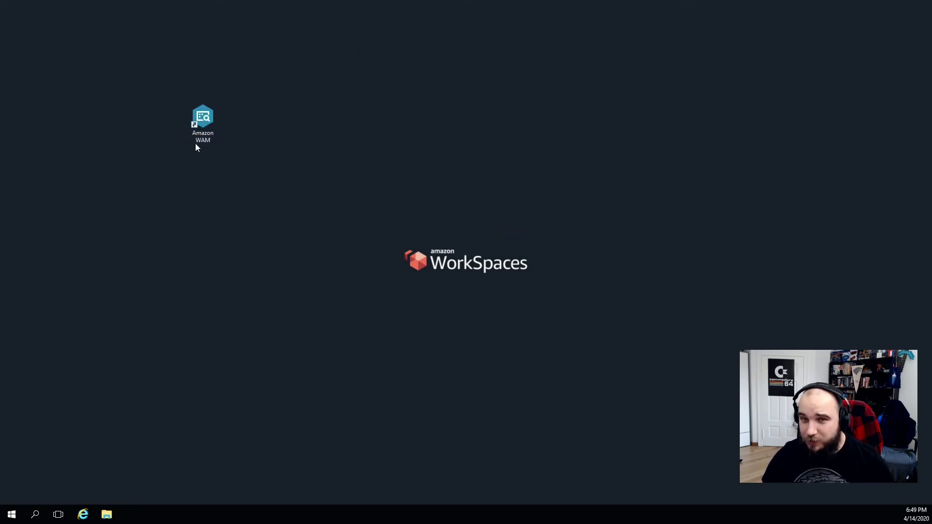
# Open Task Manager from the taskbar on its CPU performance graph, resized near the screen top.
pyautogui.rightClick(172, 510)
pyautogui.click(211, 462)
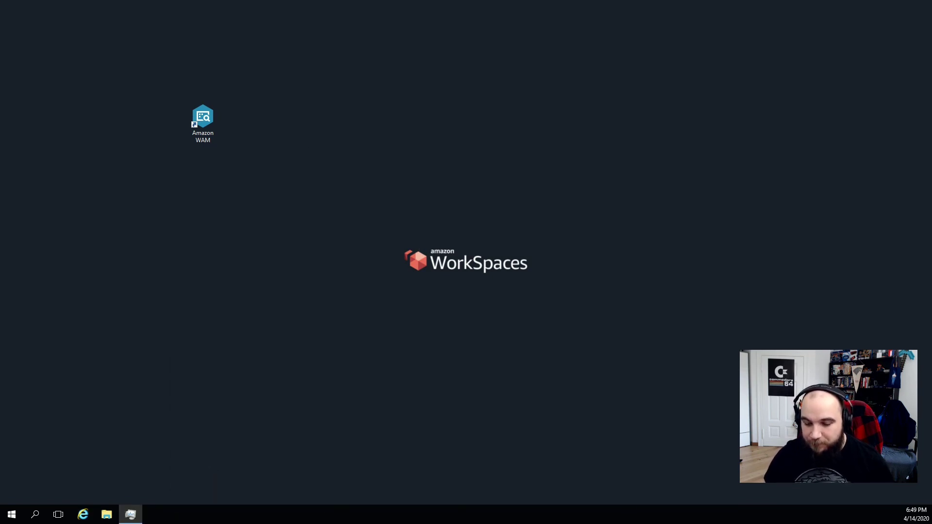
pyautogui.moveTo(636, 213); pyautogui.dragTo(477, 25)
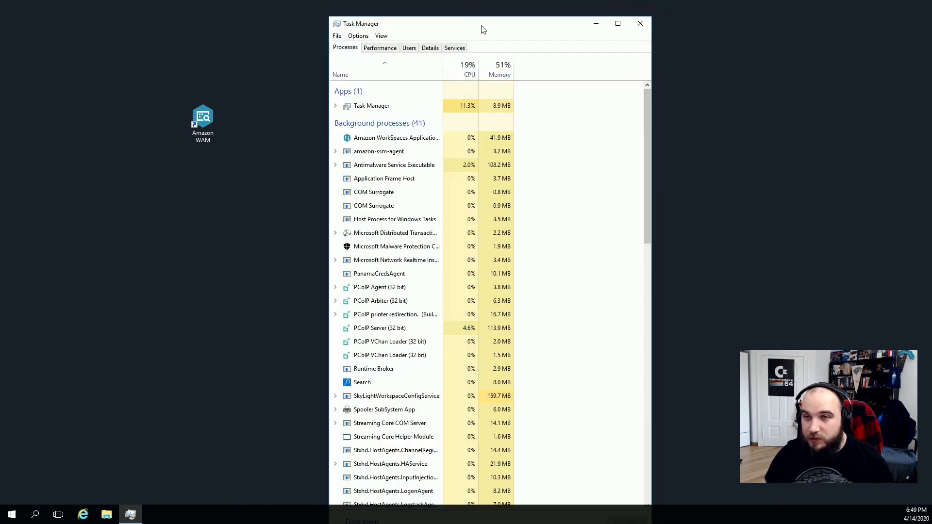
pyautogui.click(391, 48)
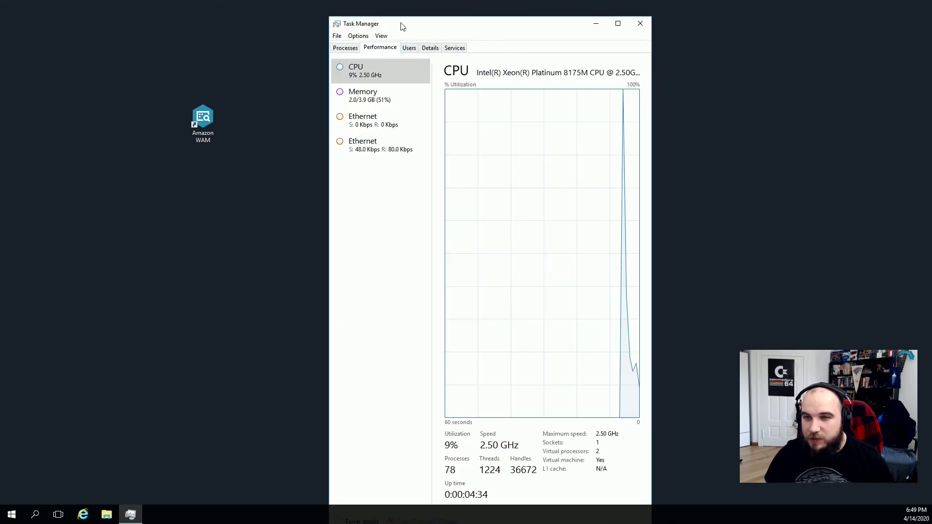
pyautogui.moveTo(402, 18); pyautogui.dragTo(357, 95)
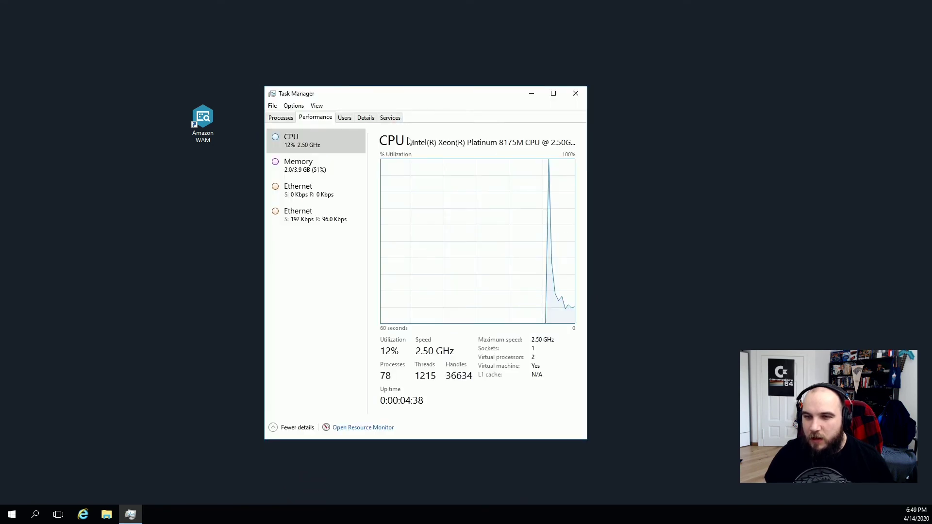
# Change the CPU graph to Logical processors, then close Task Manager.
pyautogui.rightClick(466, 201)
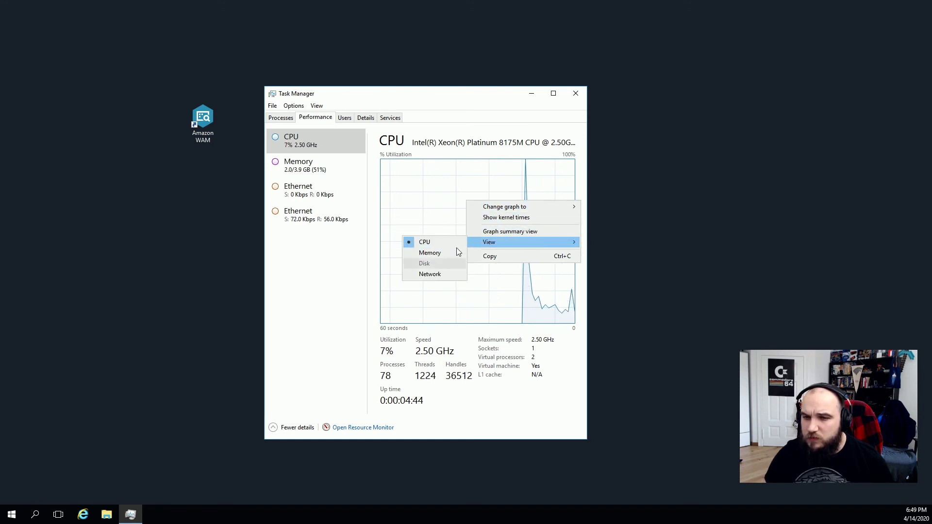
pyautogui.moveTo(505, 207)
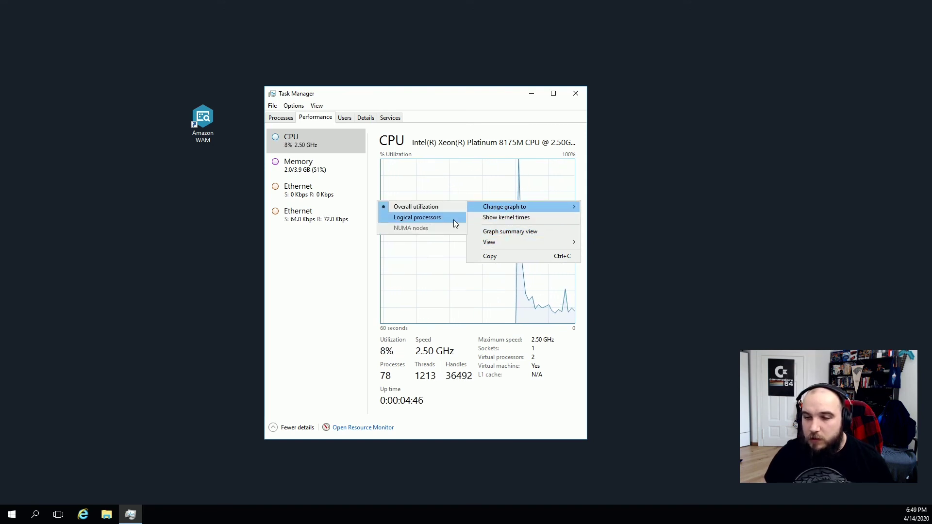
pyautogui.click(454, 217)
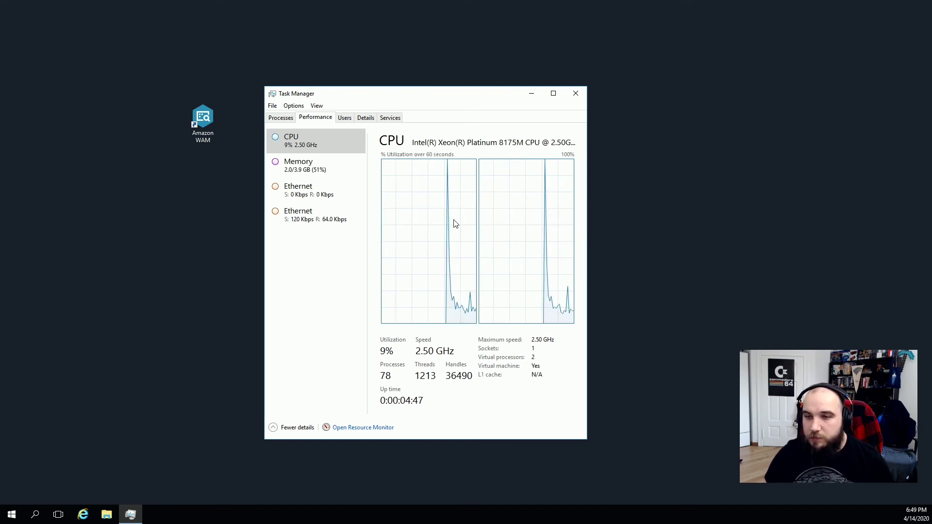
pyautogui.click(573, 95)
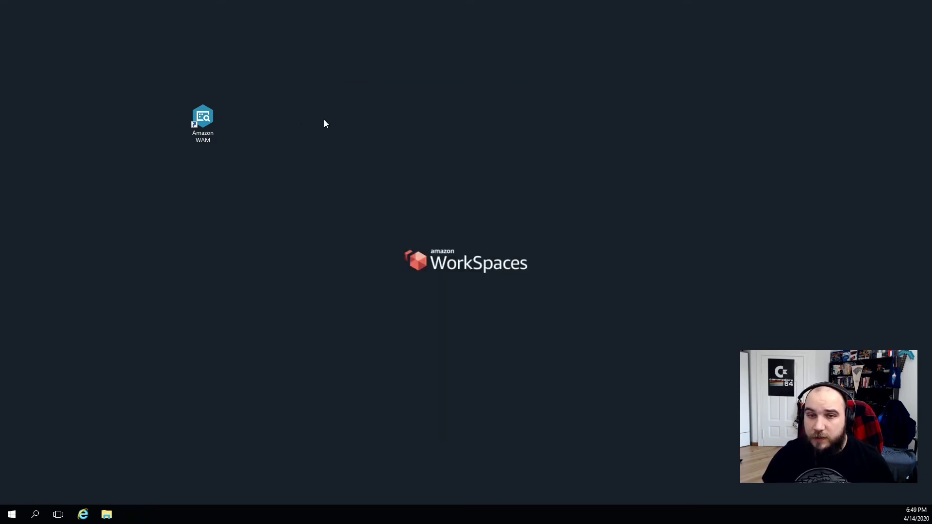
# Launch Amazon WAM and move its window to the top left, enlarging it.
pyautogui.doubleClick(202, 119)
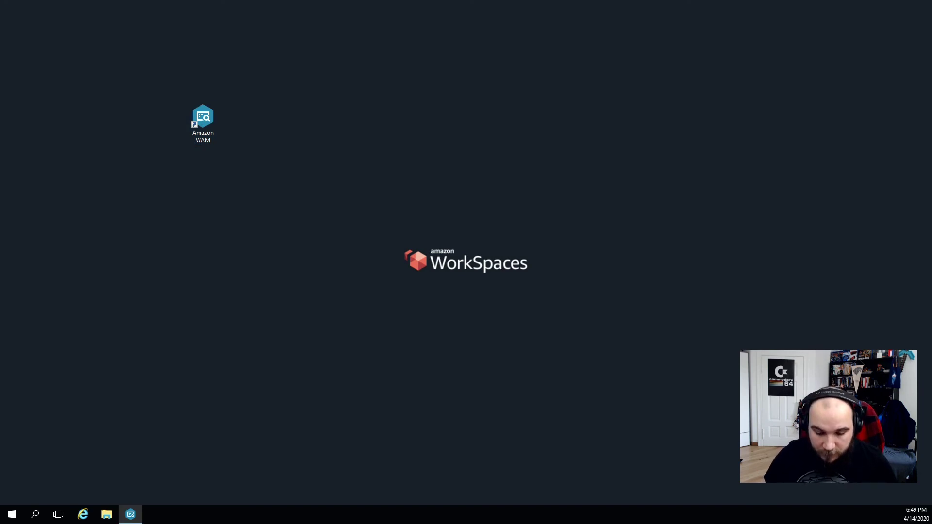
pyautogui.moveTo(444, 523); pyautogui.dragTo(541, 523)
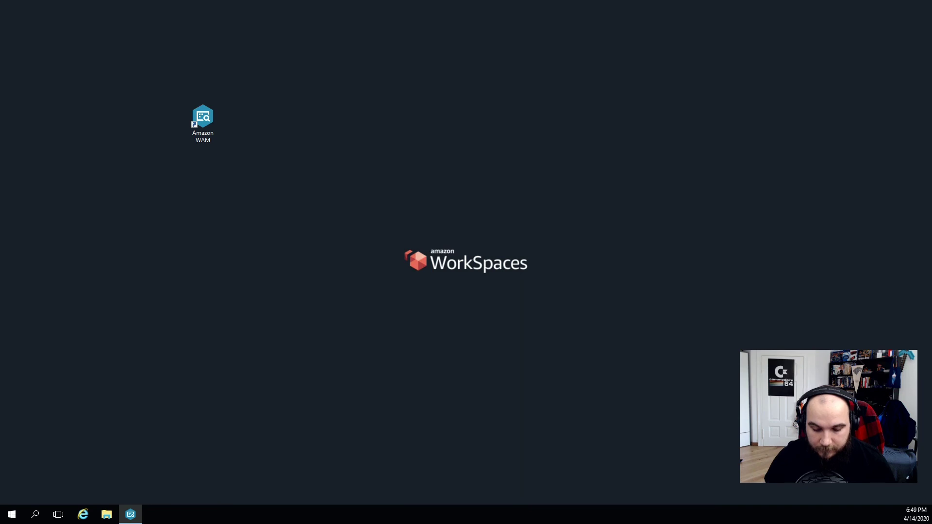
pyautogui.moveTo(476, 442); pyautogui.dragTo(597, 48)
pyautogui.click(313, 38)
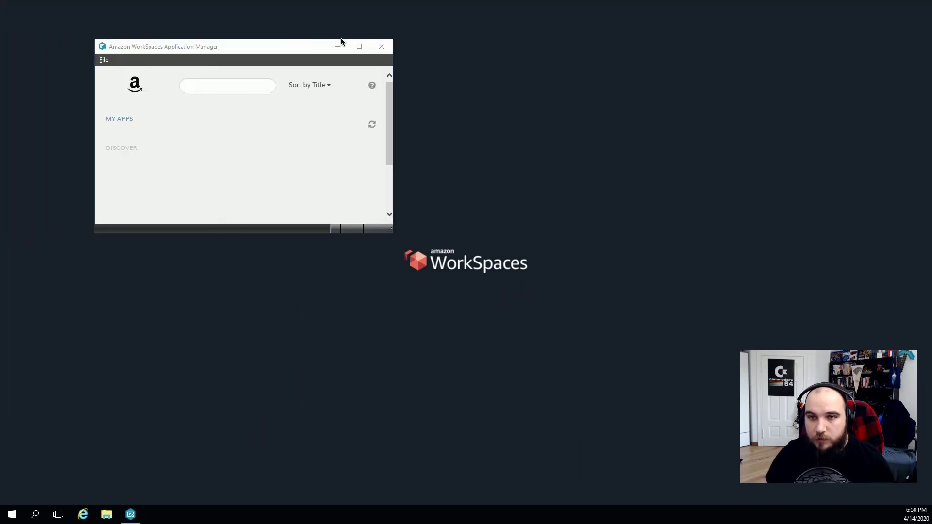
pyautogui.click(280, 58)
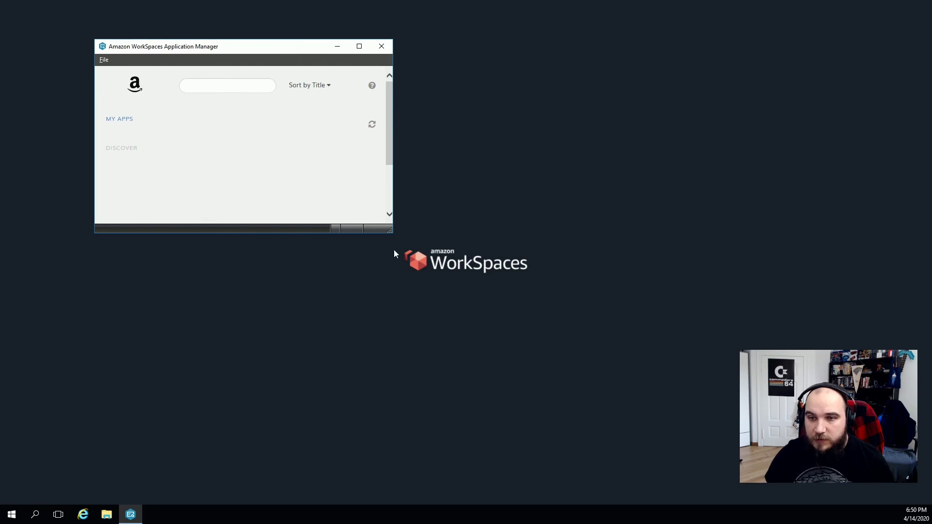
pyautogui.moveTo(391, 229); pyautogui.dragTo(544, 325)
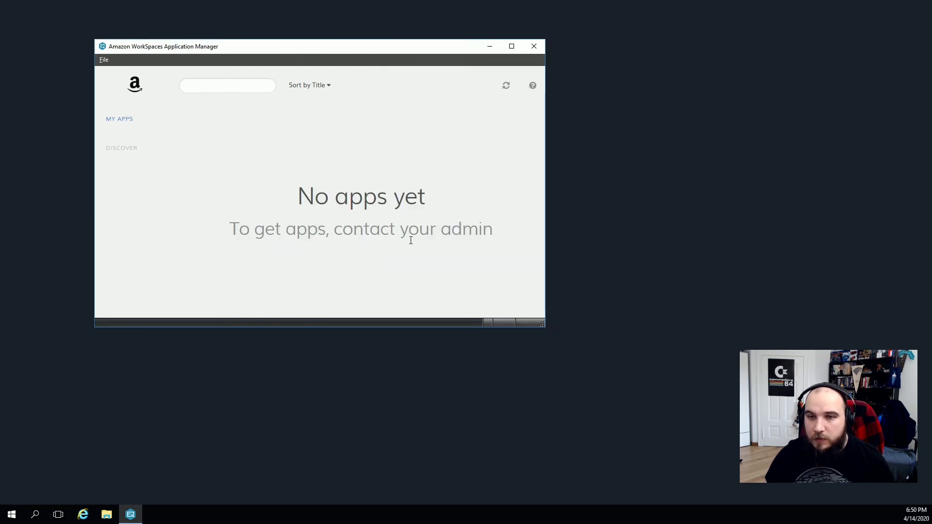
pyautogui.moveTo(544, 325); pyautogui.dragTo(690, 409)
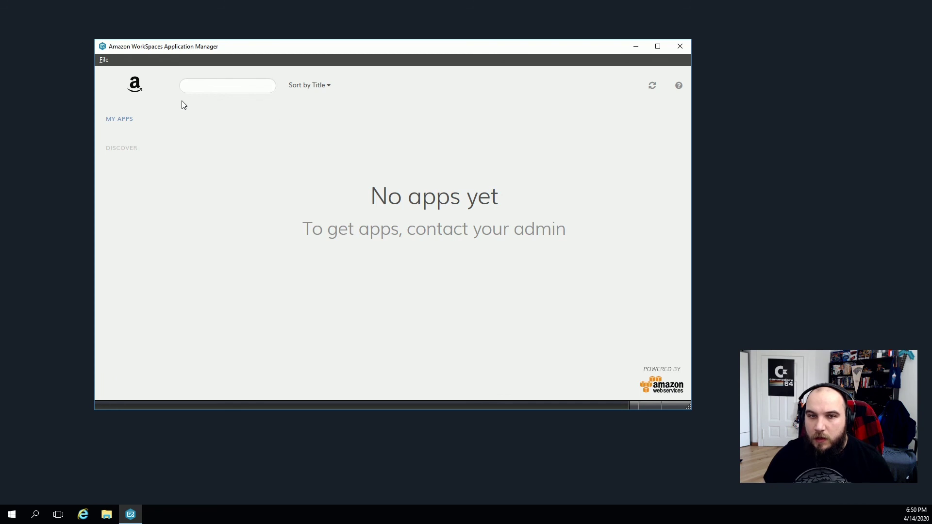
# Install PuTTY from the DISCOVER app catalogue.
pyautogui.click(119, 152)
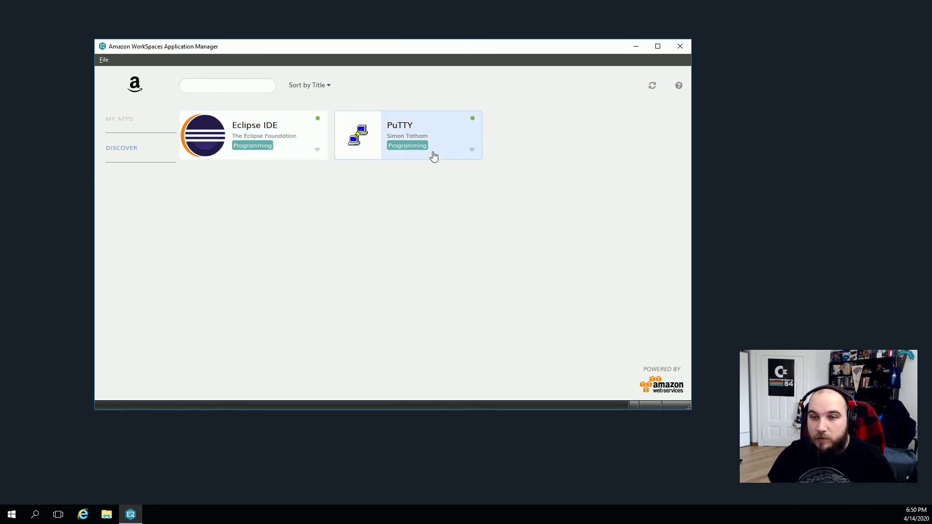
pyautogui.click(430, 153)
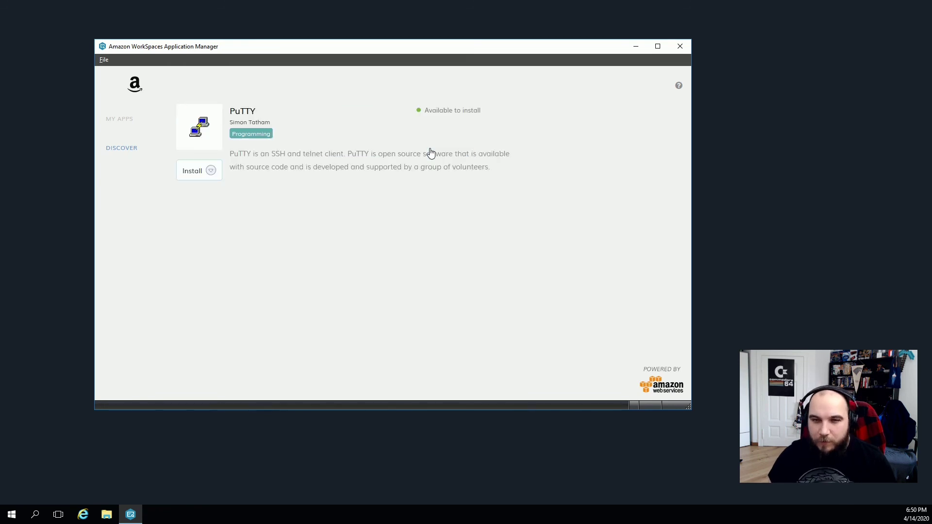
pyautogui.click(195, 176)
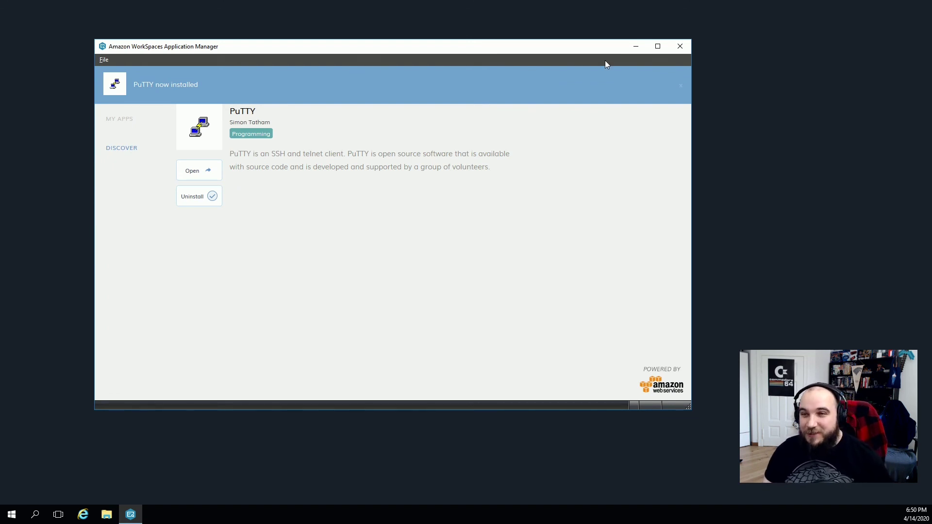
# Close Application Manager and expand the PuTTY (64-bit) group under P in the Start menu.
pyautogui.click(679, 47)
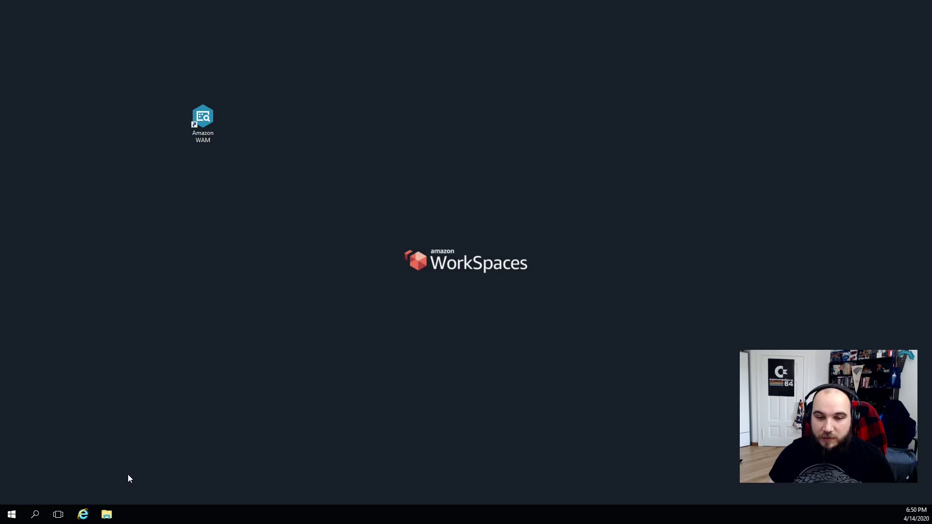
pyautogui.click(11, 514)
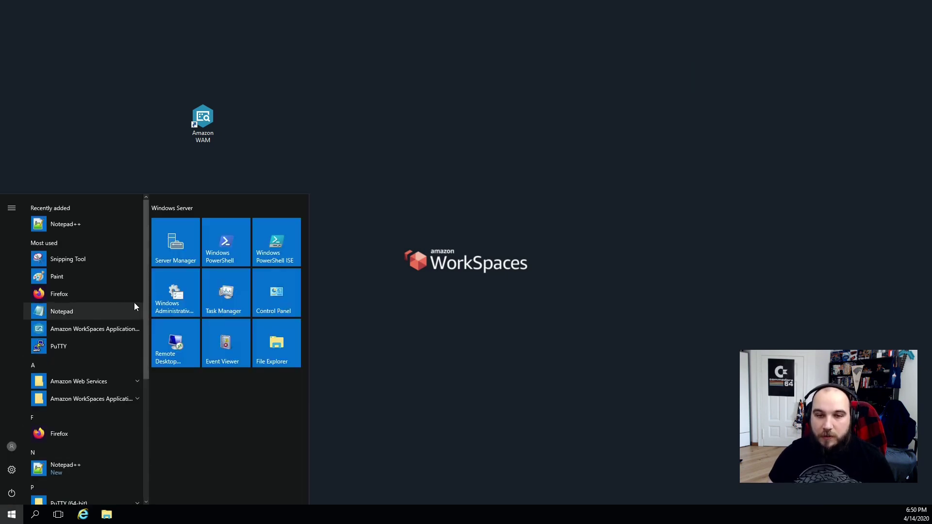
pyautogui.scroll(-3, 89, 380)
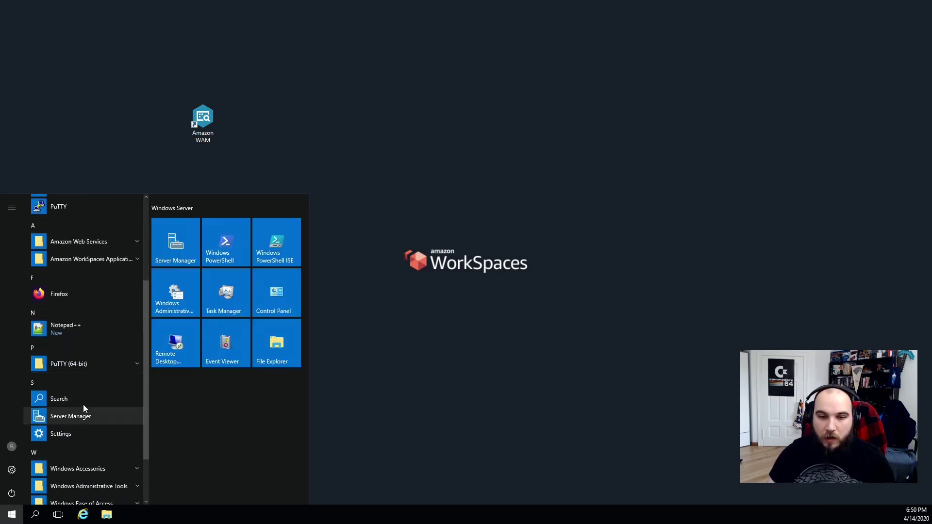
pyautogui.click(83, 353)
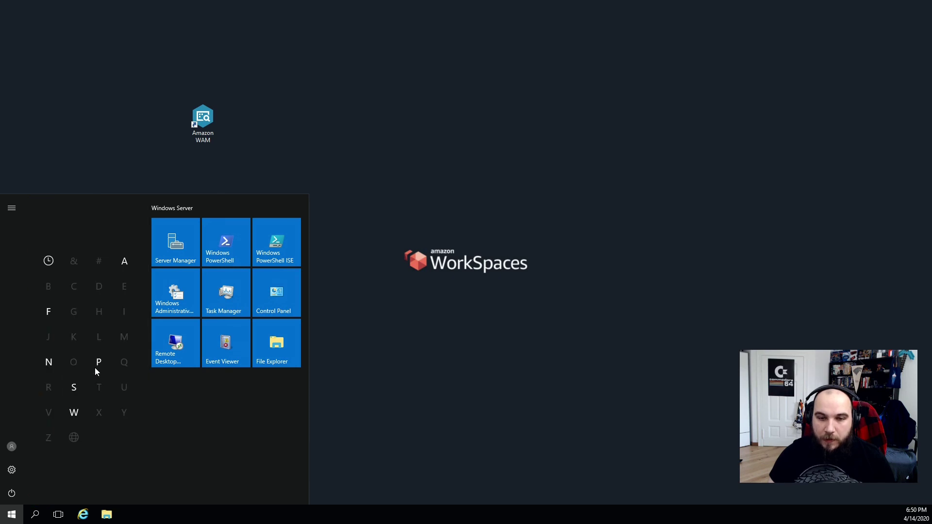
pyautogui.click(99, 364)
pyautogui.click(72, 297)
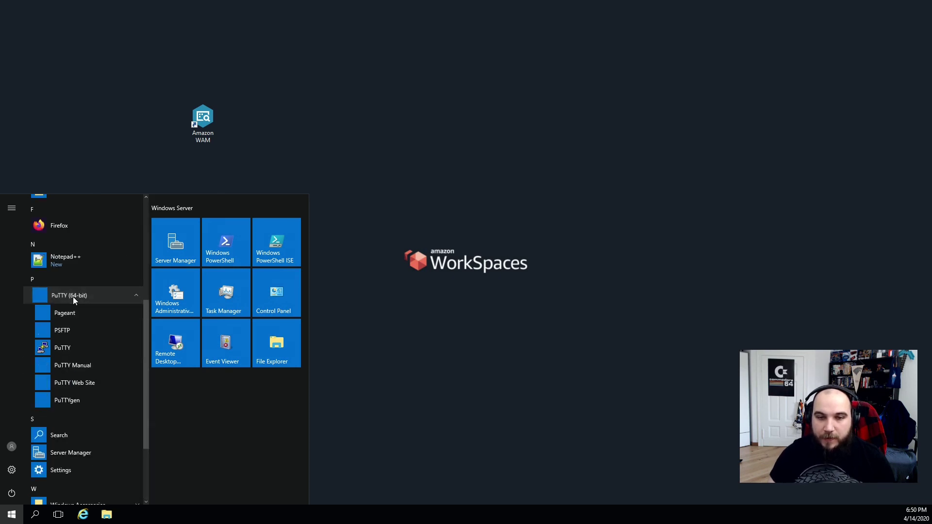
# Launch PuTTY, then close its configuration window.
pyautogui.click(70, 350)
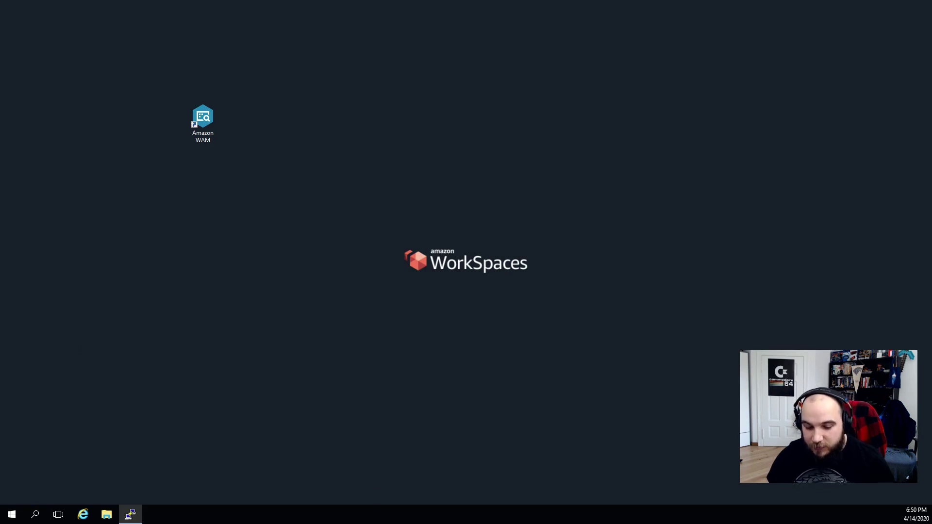
pyautogui.moveTo(565, 230); pyautogui.dragTo(539, 76)
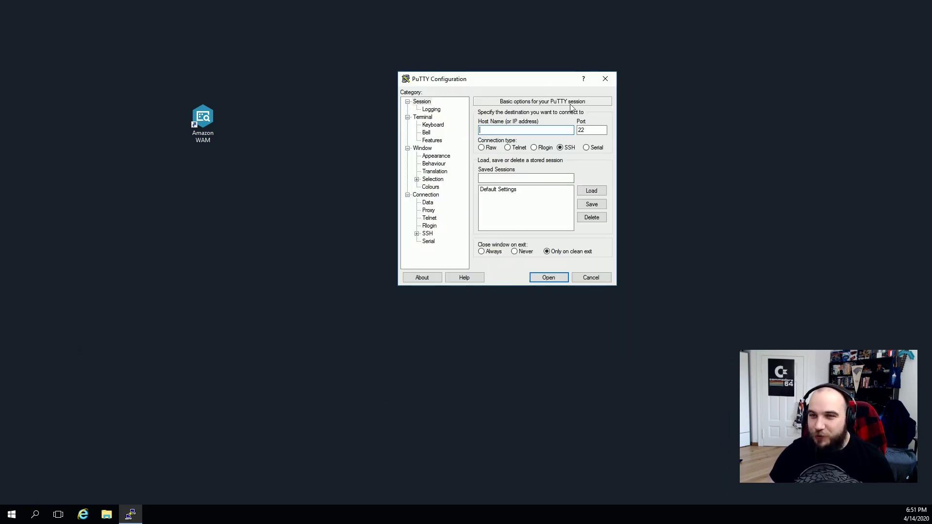
pyautogui.click(606, 79)
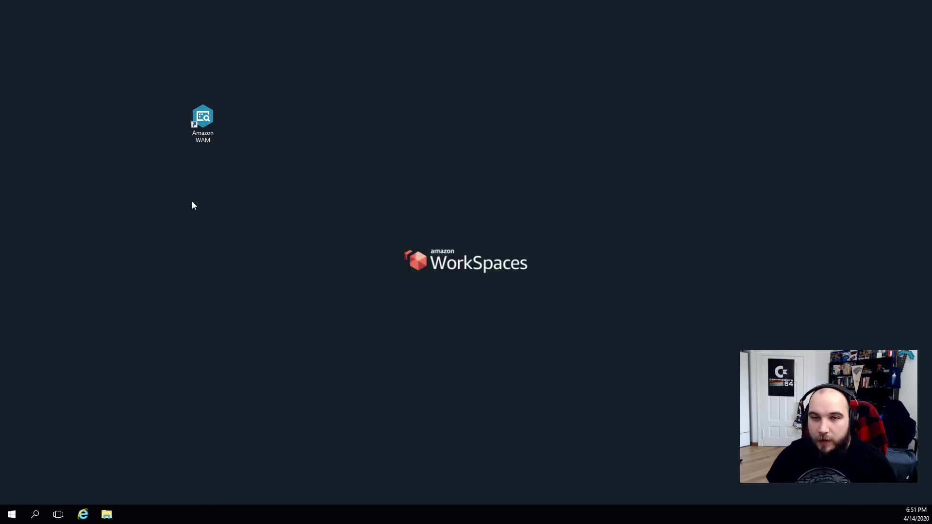
# Reopen Amazon WAM and install Eclipse IDE from DISCOVER.
pyautogui.doubleClick(204, 127)
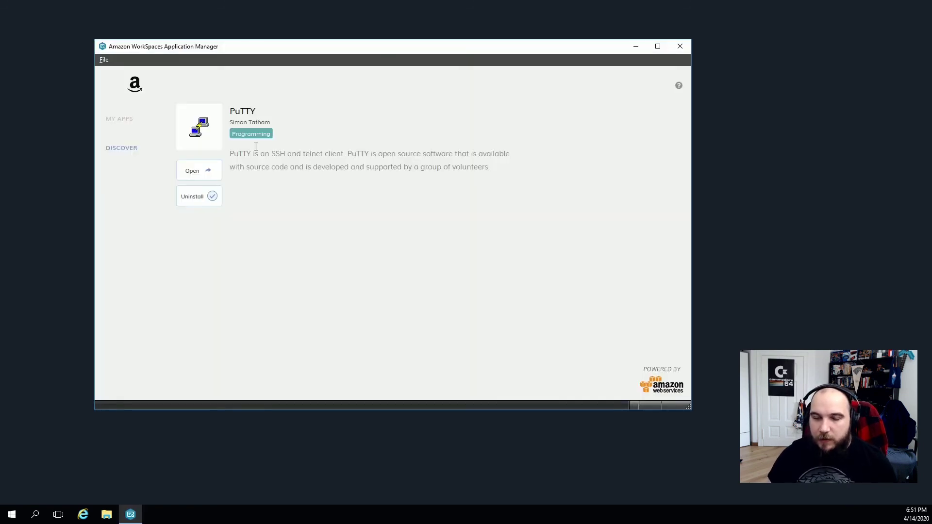
pyautogui.click(127, 148)
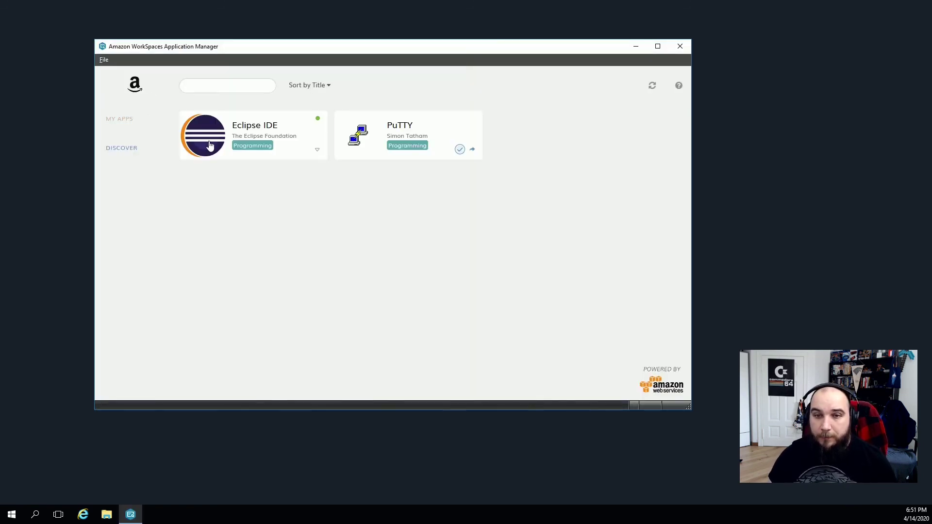
pyautogui.click(247, 152)
pyautogui.click(199, 173)
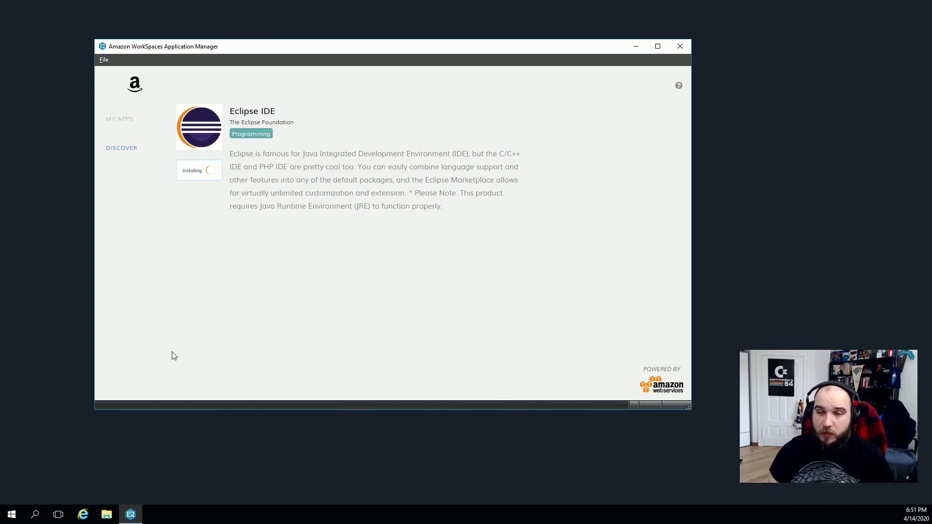
# In MY APPS, acknowledge the 64-bit Java requirement notice.
pyautogui.click(124, 119)
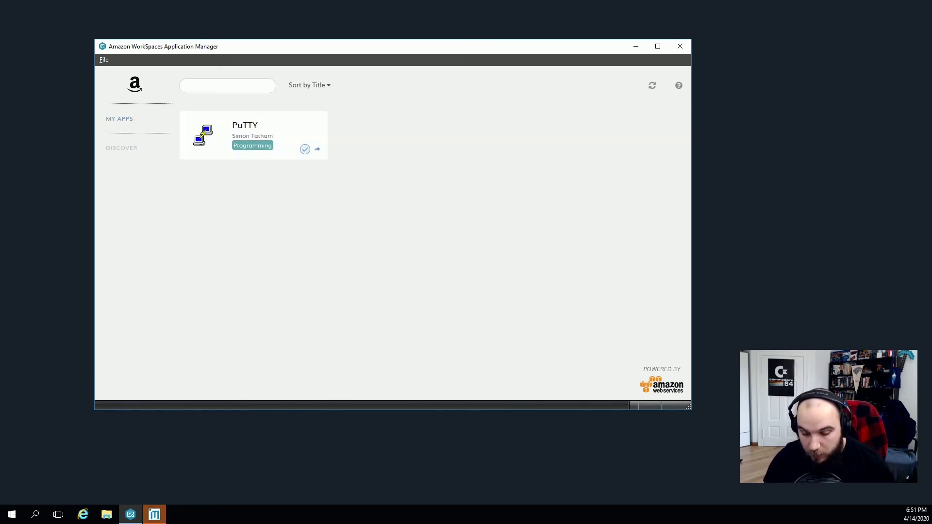
pyautogui.moveTo(645, 212); pyautogui.dragTo(638, 6)
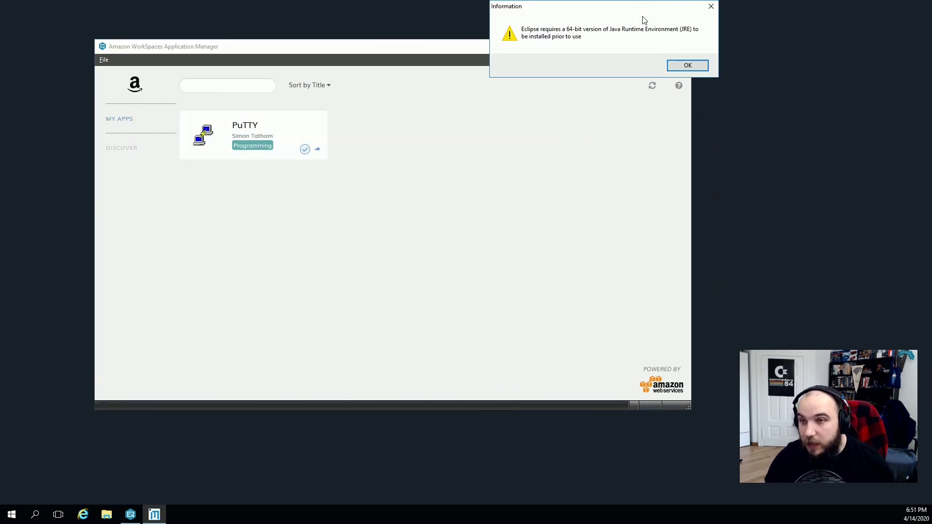
pyautogui.click(700, 70)
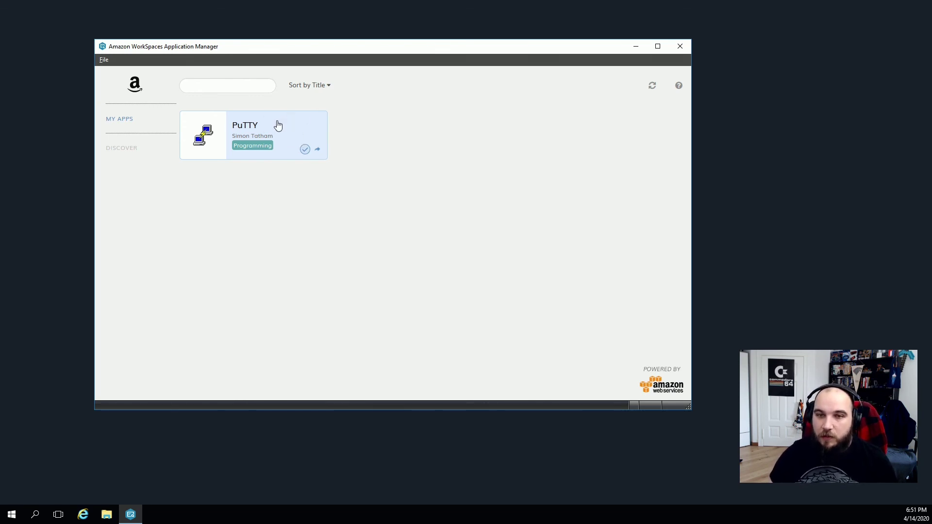
# Launch PuTTY from WAM, close PuTTY and WAM, and place the Firefox shortcut on the desktop.
pyautogui.click(277, 125)
pyautogui.click(194, 170)
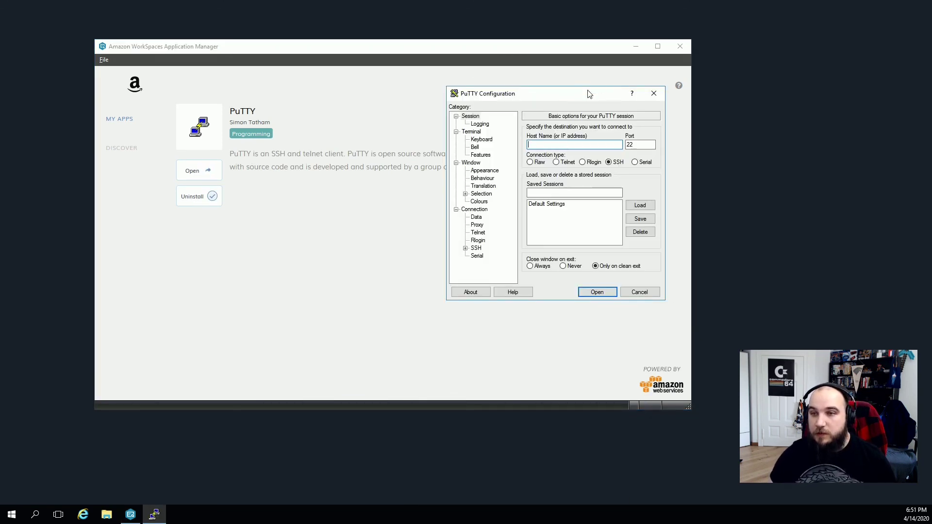
pyautogui.click(653, 93)
pyautogui.click(684, 48)
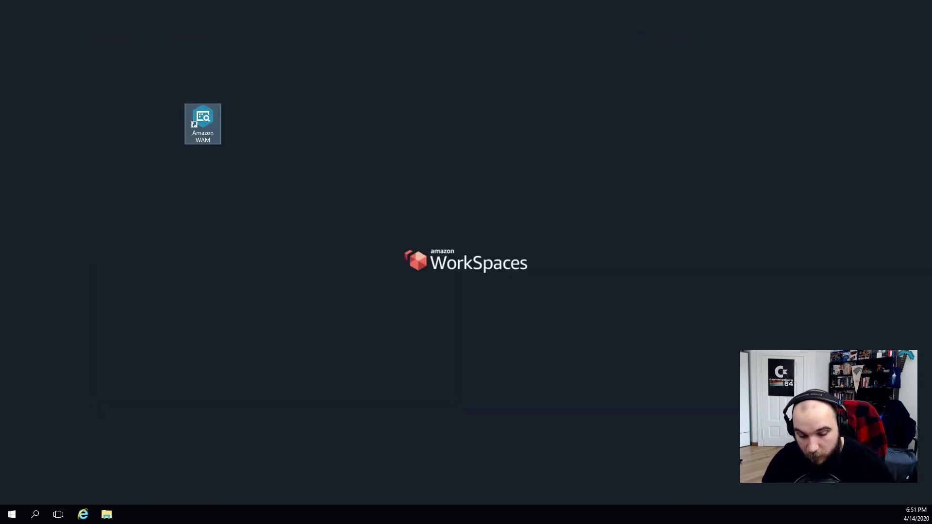
pyautogui.moveTo(456, 168); pyautogui.dragTo(480, 139)
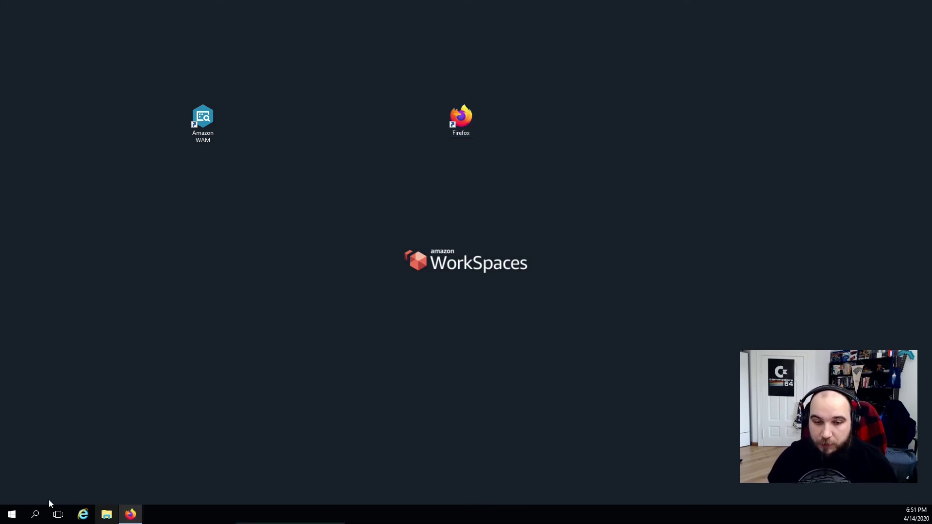
# Check the Windows version with winver, then close About Windows.
pyautogui.click(11, 514)
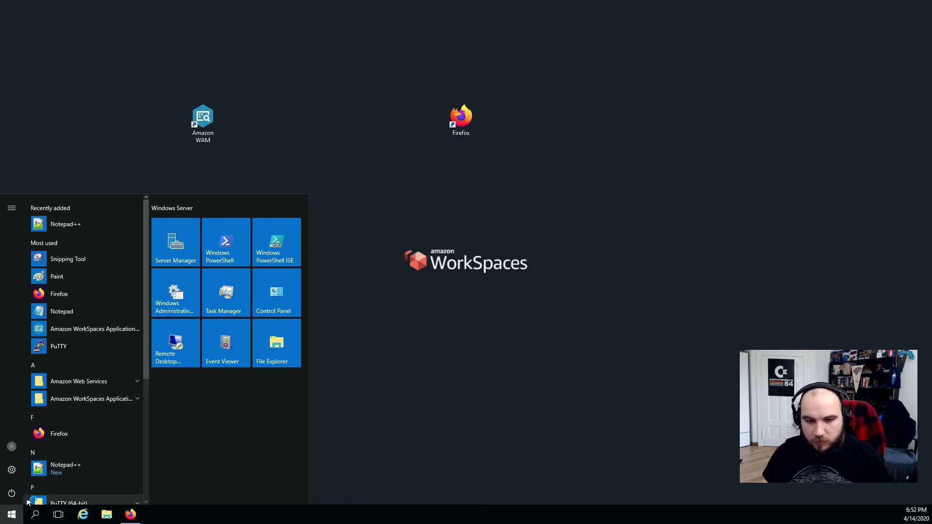
pyautogui.click(18, 517)
pyautogui.click(19, 516)
pyautogui.write('winver')
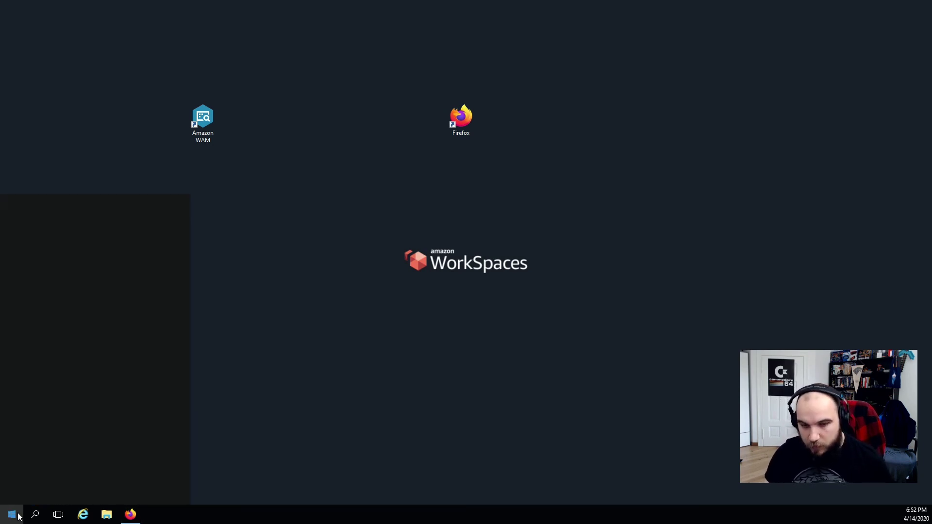
pyautogui.press('Return')
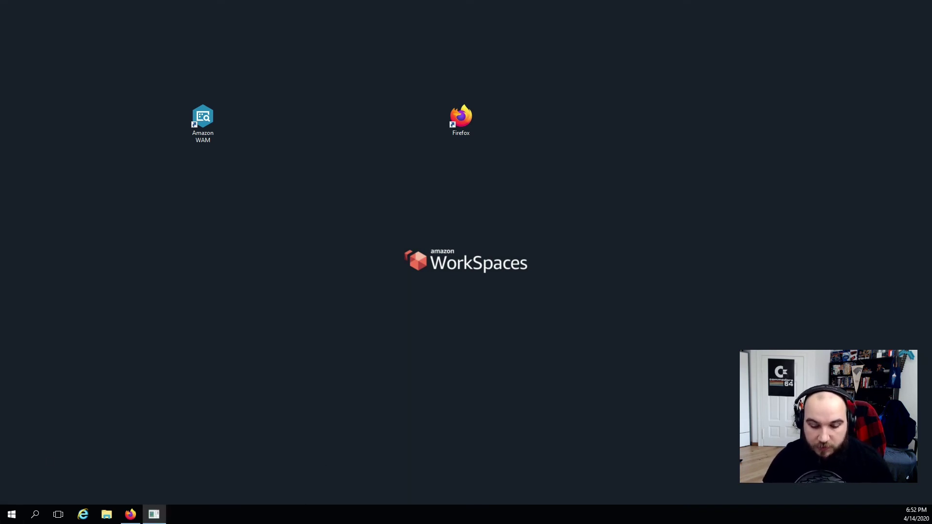
pyautogui.moveTo(631, 1); pyautogui.dragTo(555, 75)
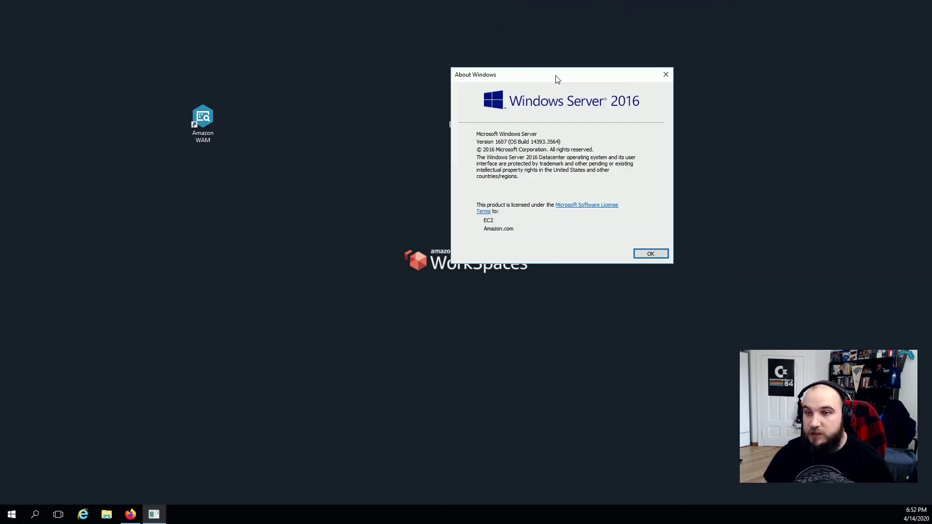
pyautogui.click(660, 254)
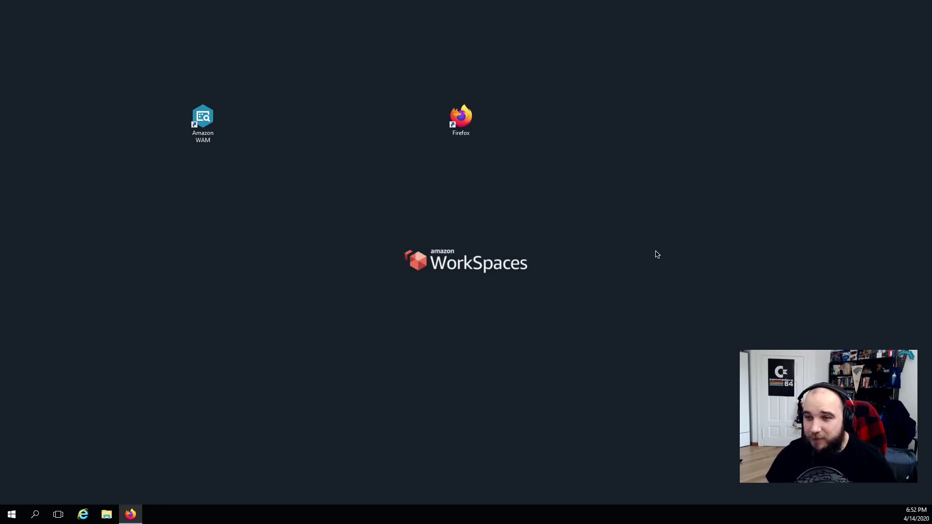
# In Task Manager's Users tab, expand the WorkSpace user's processes, then close it.
pyautogui.click(11, 514)
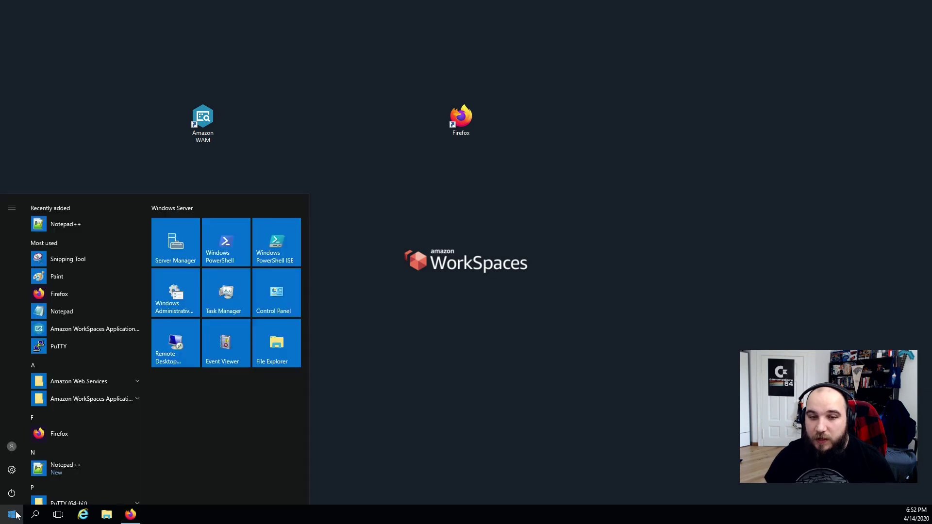
pyautogui.rightClick(333, 508)
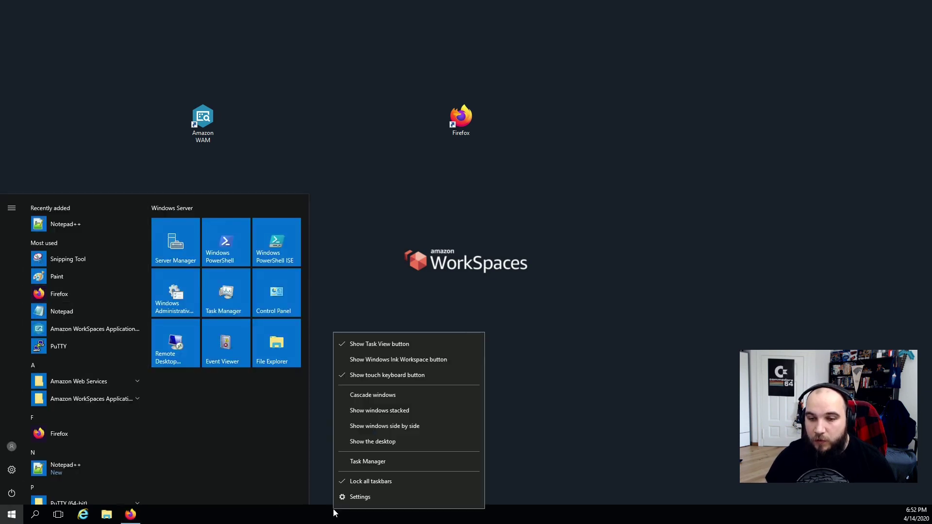
pyautogui.click(360, 459)
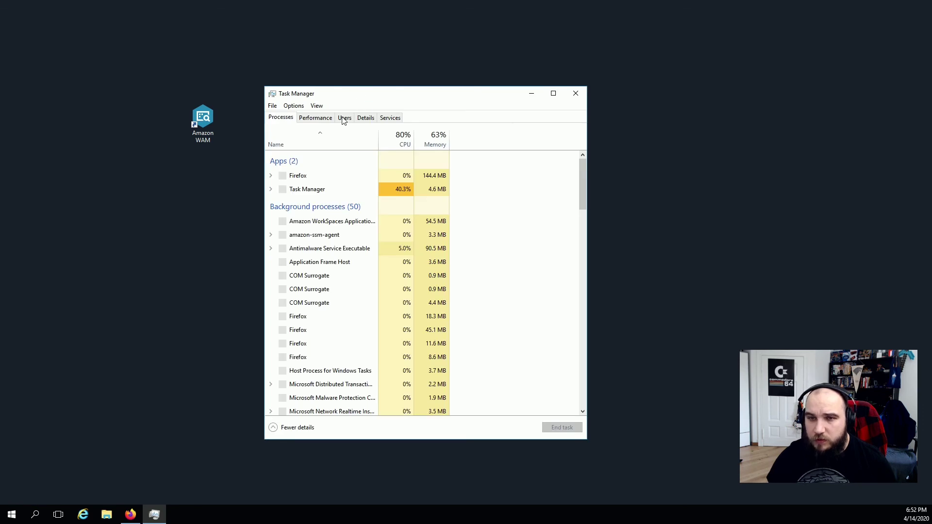
pyautogui.click(344, 118)
pyautogui.click(275, 156)
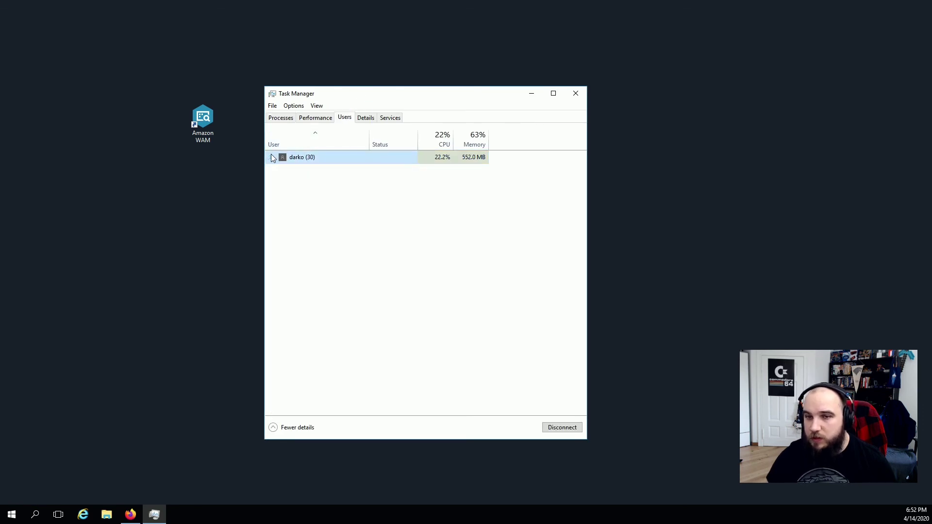
pyautogui.click(271, 157)
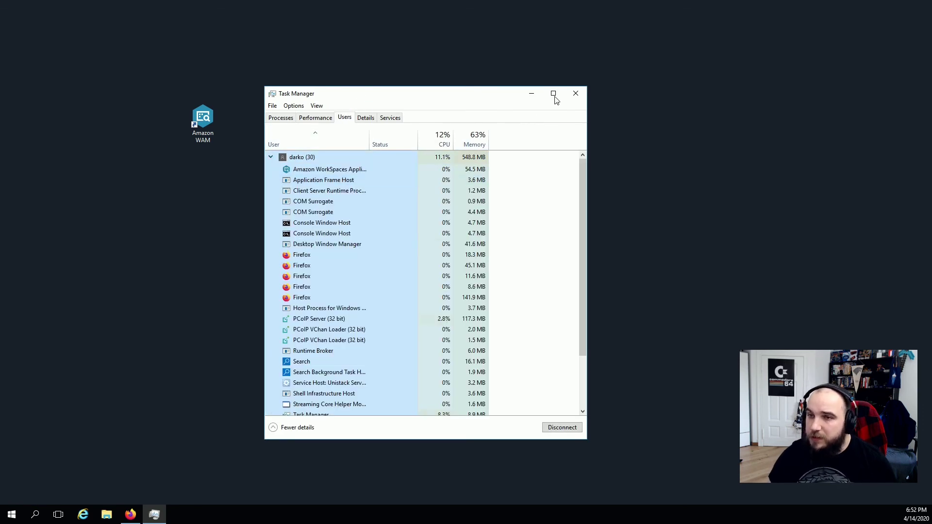
pyautogui.click(576, 93)
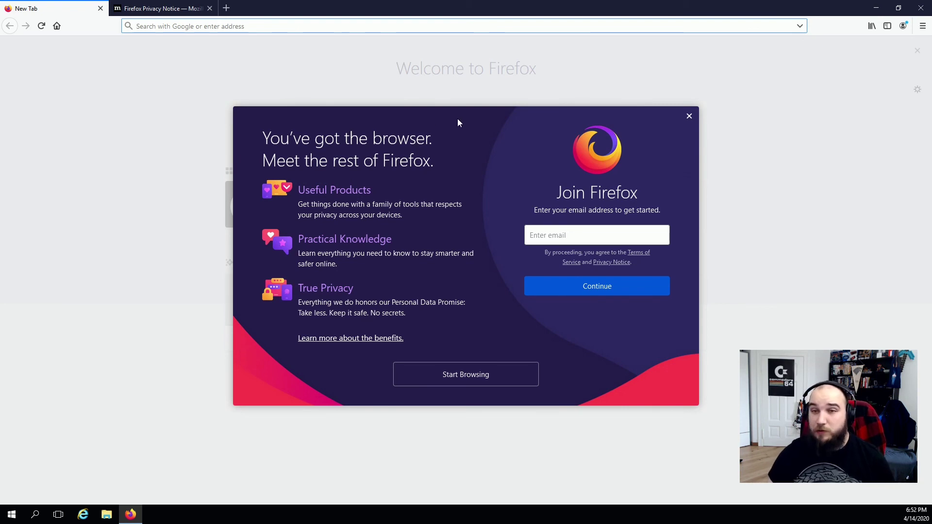
# Search Google for 'jre java' in Firefox.
pyautogui.click(12, 514)
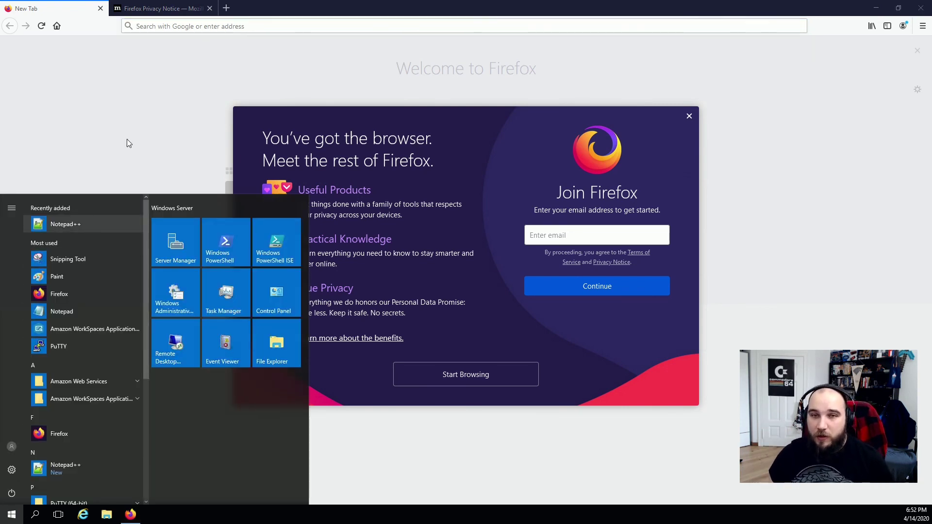
pyautogui.click(223, 30)
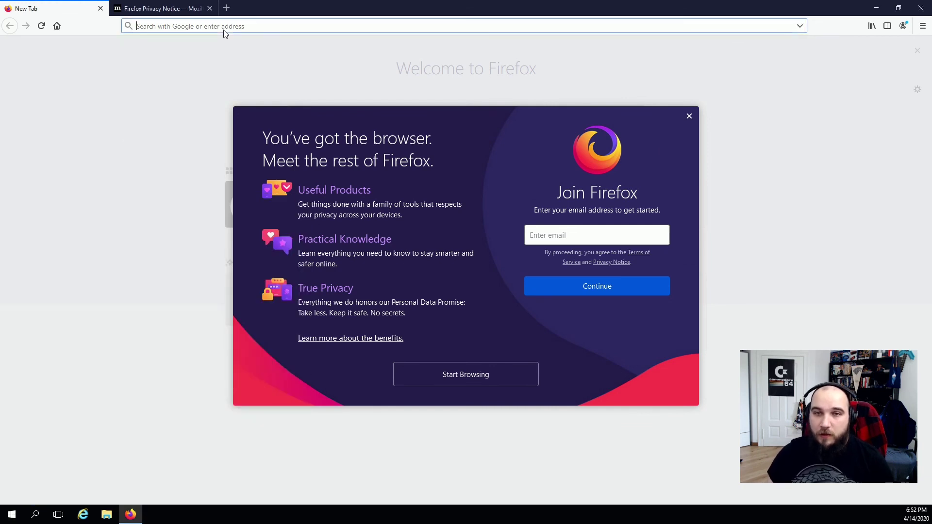
pyautogui.write('jre')
pyautogui.press('Return')
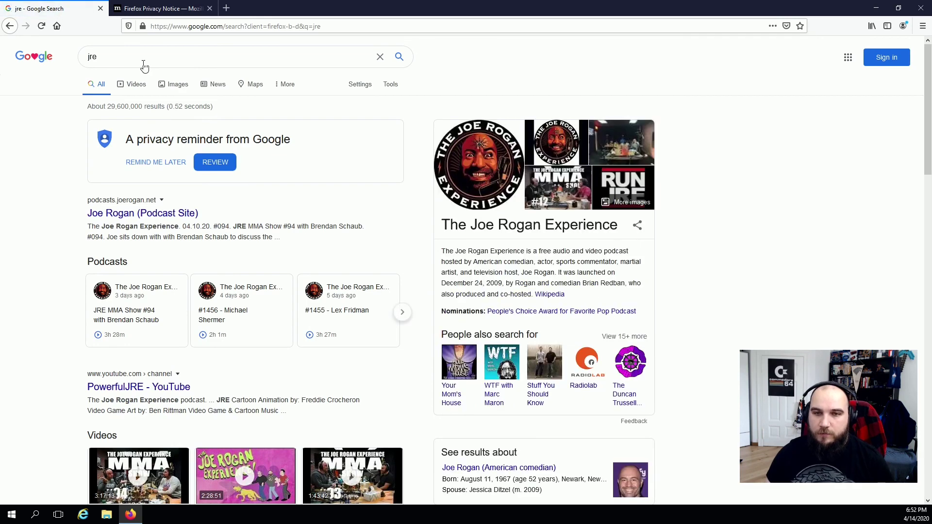
pyautogui.click(138, 57)
pyautogui.write('java')
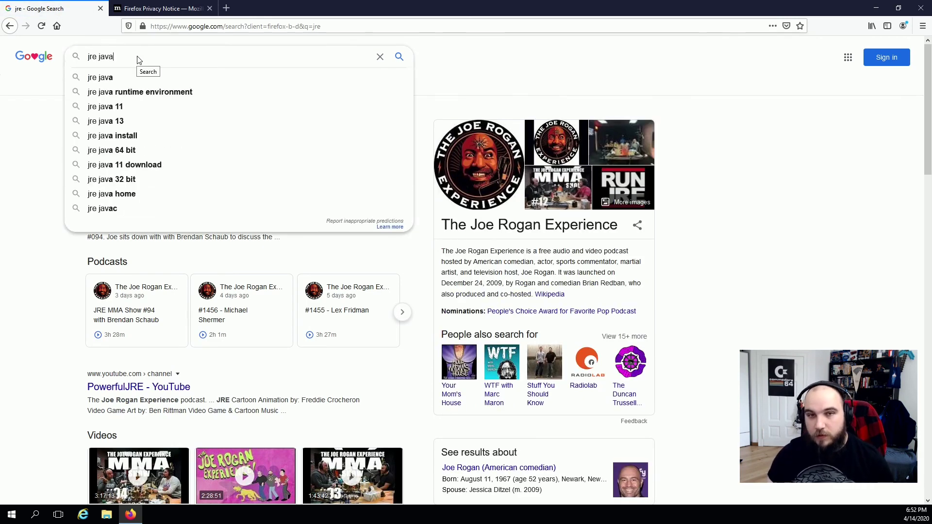
pyautogui.press('Return')
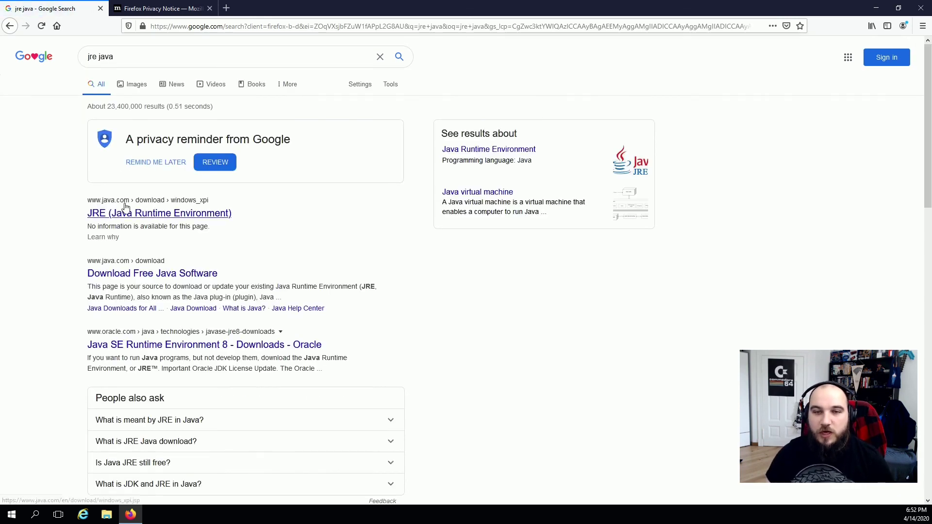
# From java.com, accept cookies and save the 64-bit Java installer, then minimize Firefox.
pyautogui.click(223, 215)
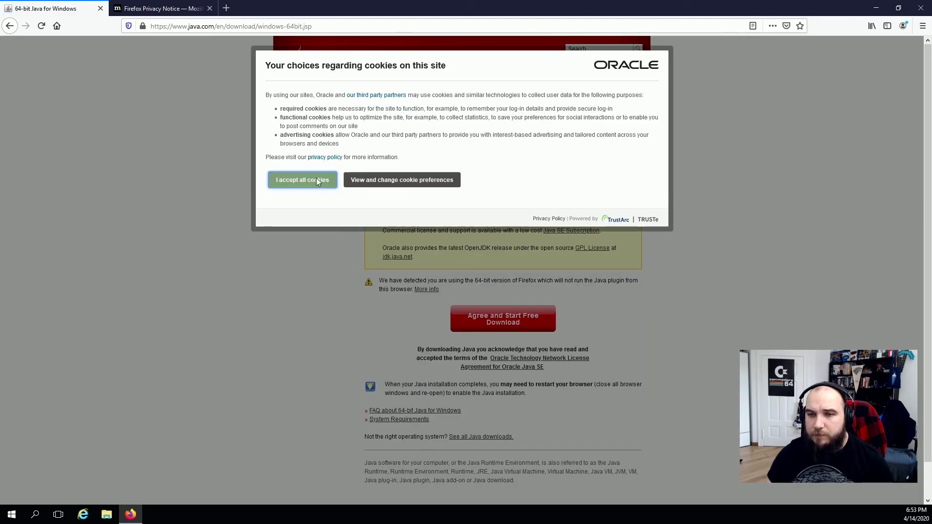
pyautogui.click(316, 178)
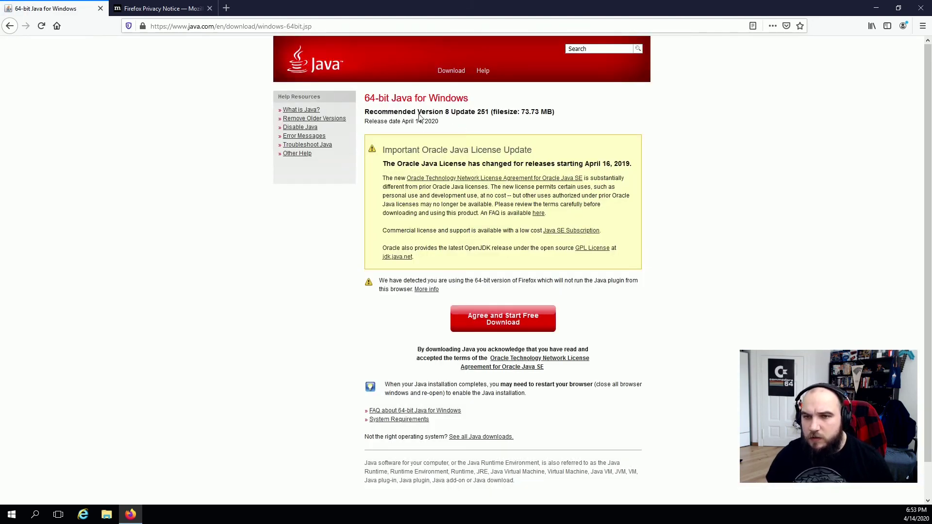
pyautogui.click(503, 323)
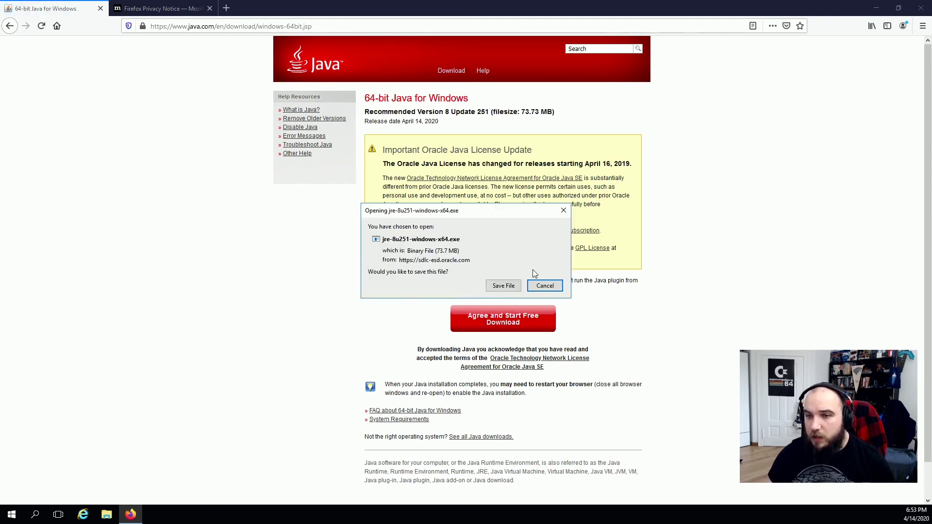
pyautogui.click(503, 285)
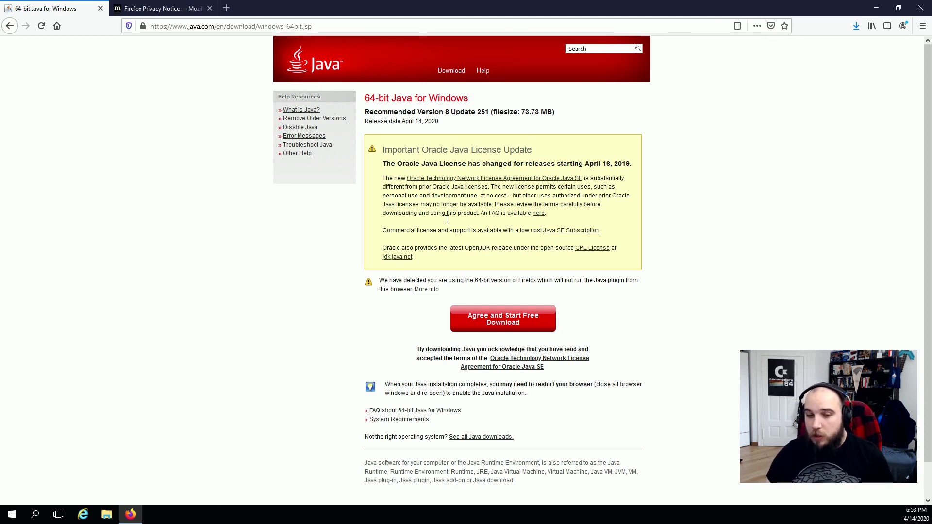
pyautogui.click(876, 8)
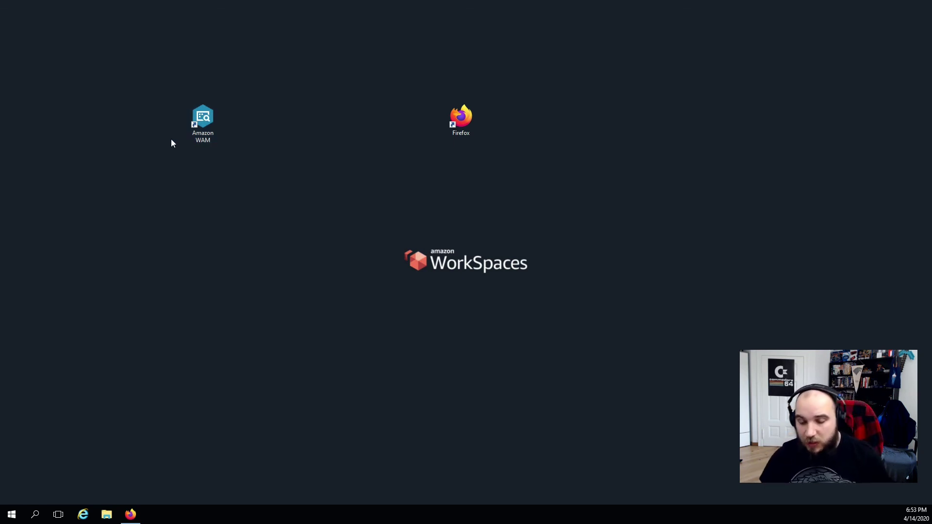
# Return to the full-screen WorkSpace desktop and restore Firefox.
pyautogui.hotkey('ctrl', 'Left')
pyautogui.press('super+Tab')
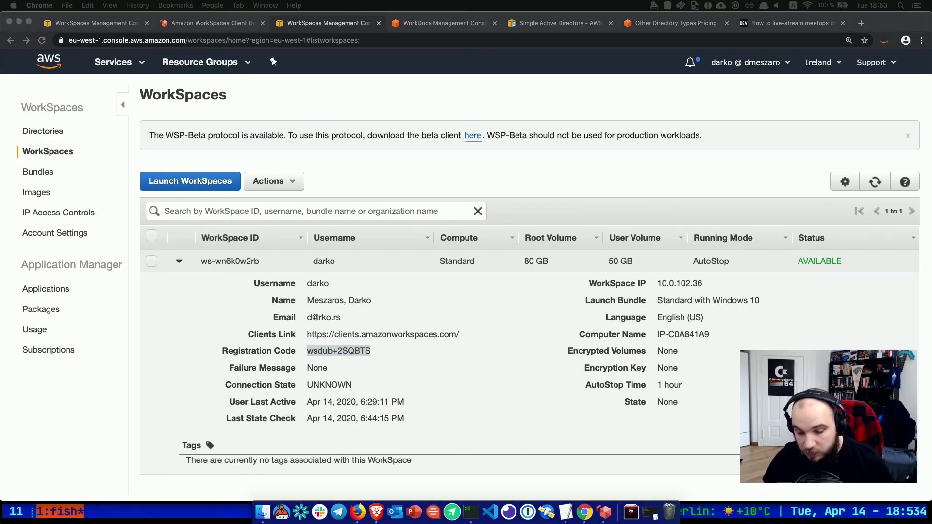
pyautogui.click(601, 518)
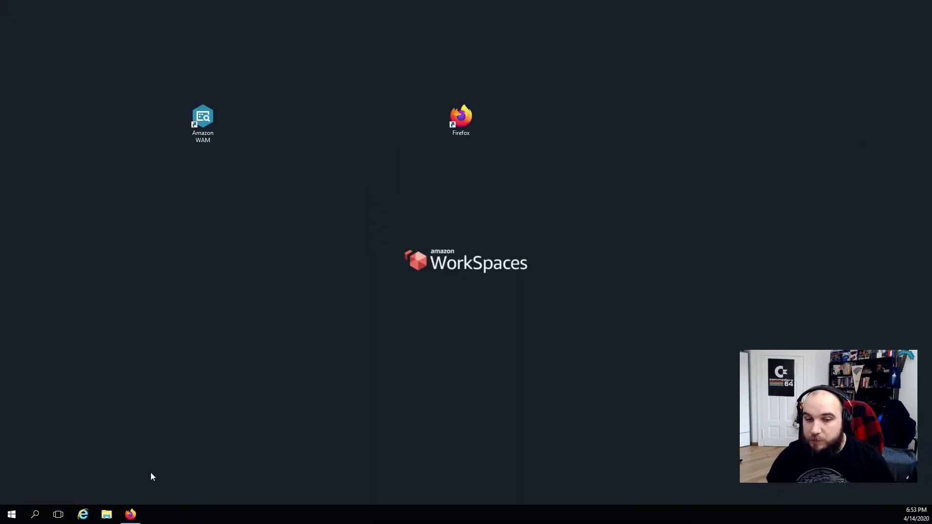
pyautogui.click(130, 513)
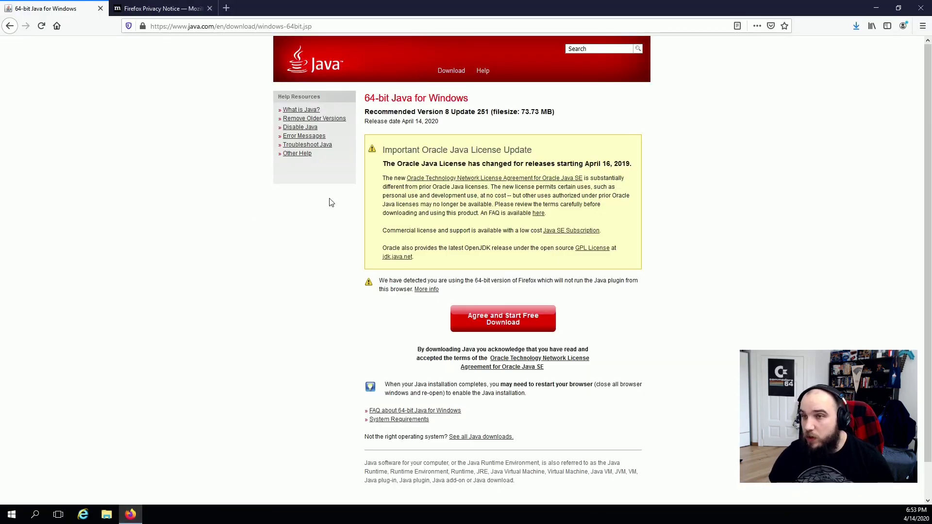
# Run jre-8u251-windows-x64.exe from Downloads and accept the license to install Java.
pyautogui.click(856, 27)
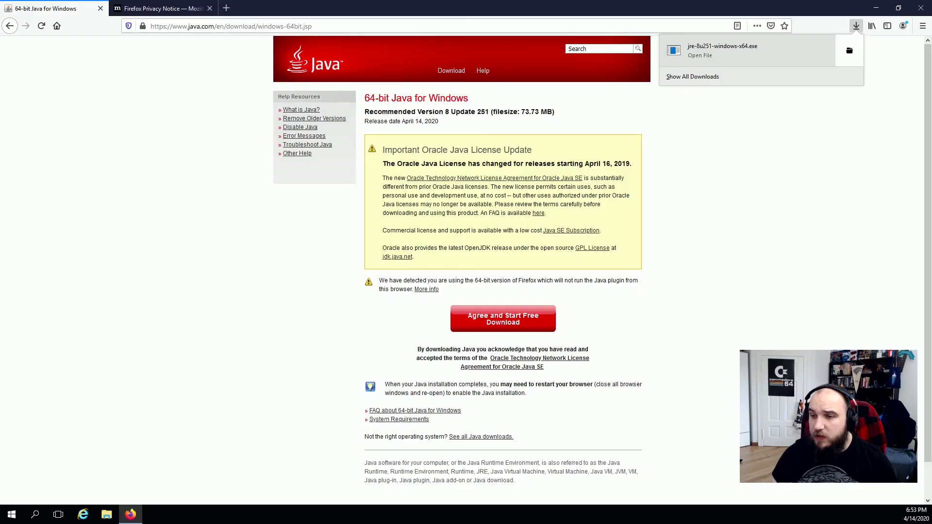
pyautogui.click(592, 377)
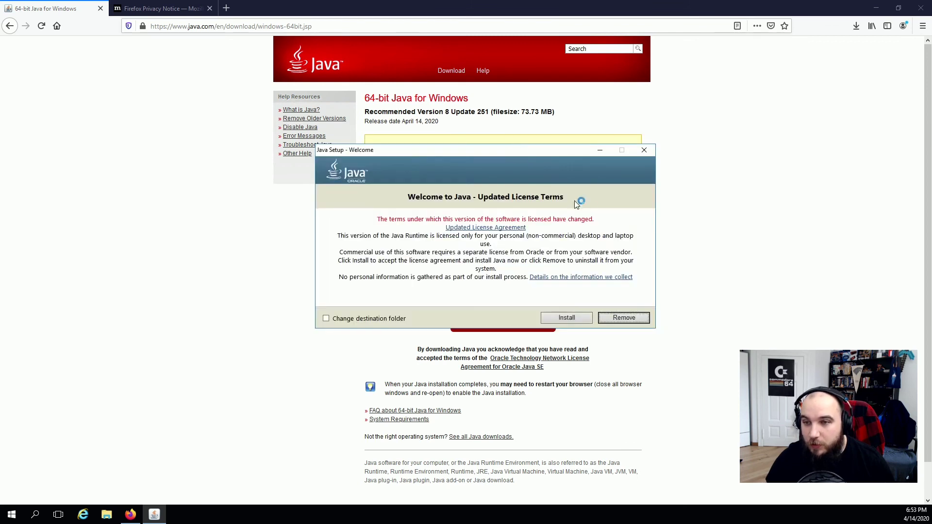
pyautogui.click(575, 316)
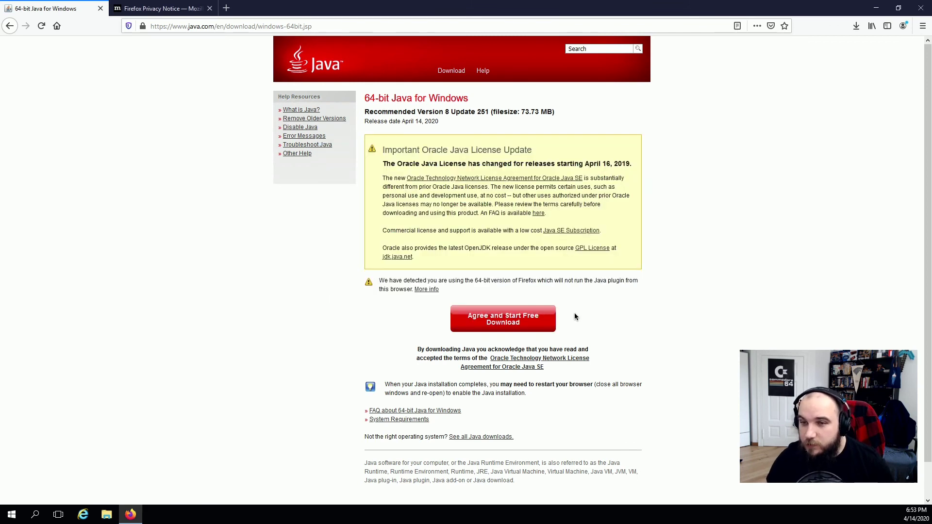
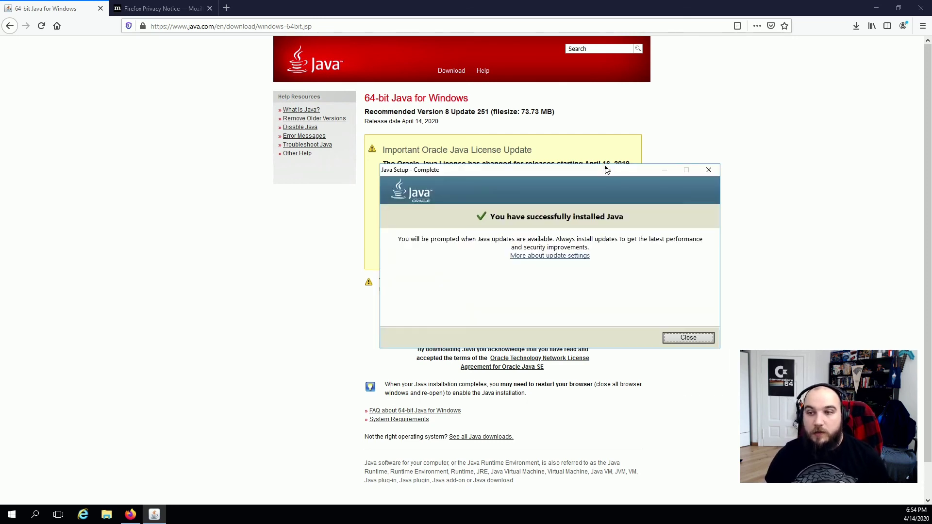
# Close the completed Java 8 Update 251 setup and minimise Firefox to reveal the WorkSpaces desktop.
pyautogui.click(687, 336)
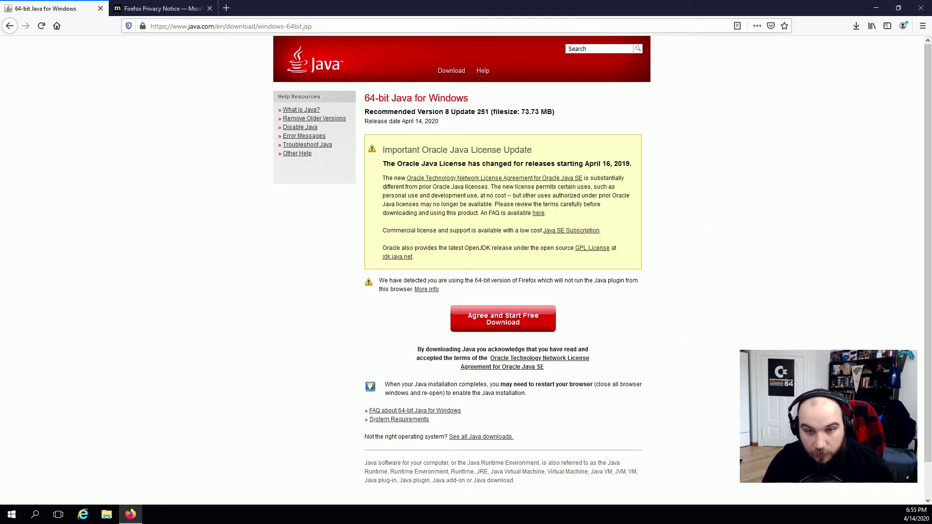
pyautogui.click(876, 9)
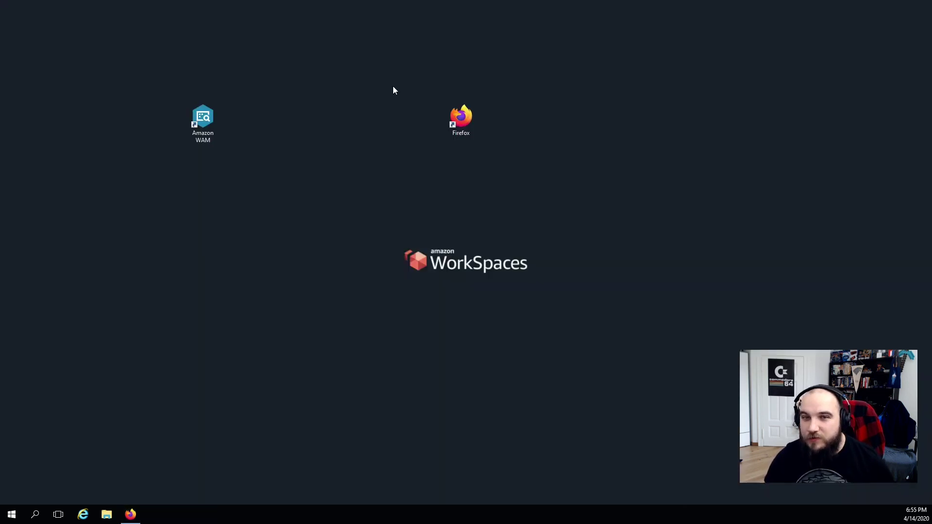
# Launch Amazon WorkSpaces Application Manager and start installing Eclipse IDE from Discover.
pyautogui.doubleClick(214, 111)
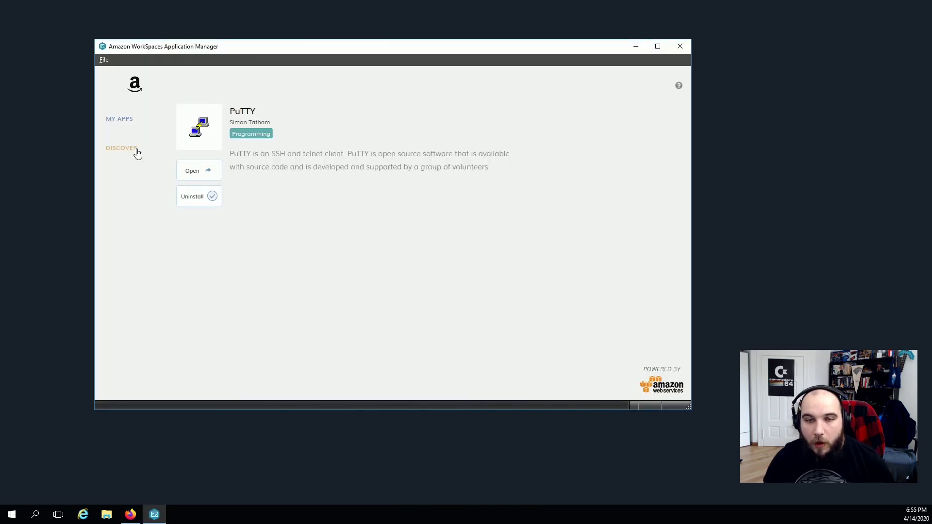
pyautogui.click(137, 148)
pyautogui.click(248, 152)
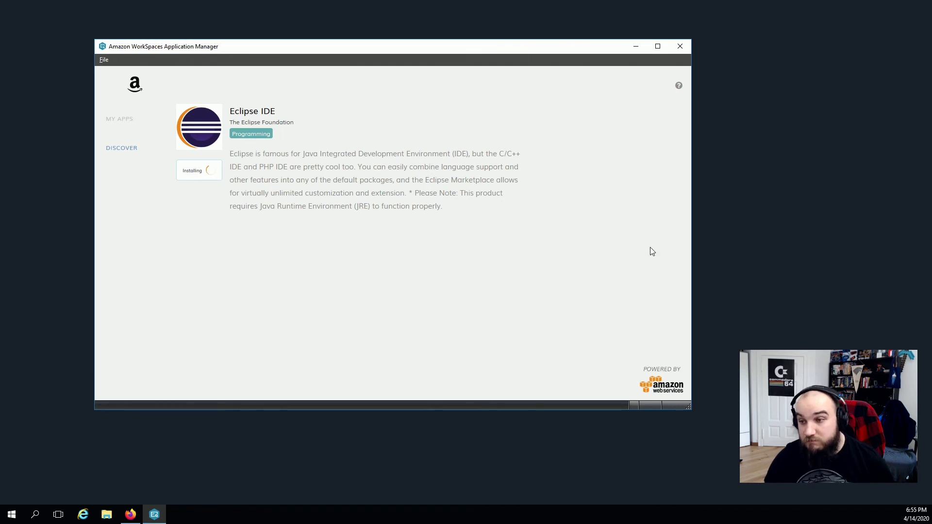
# Open Task Manager from the taskbar and review the running processes and performance.
pyautogui.rightClick(425, 516)
pyautogui.click(469, 462)
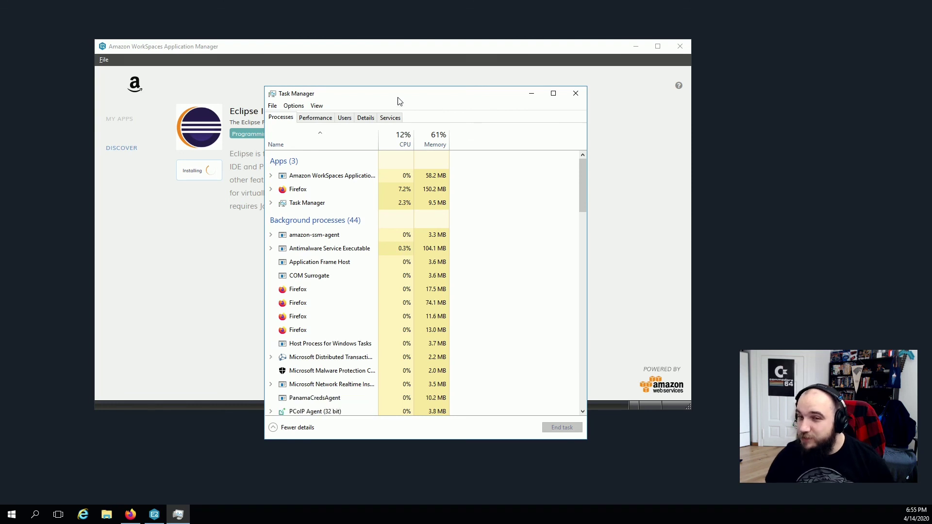
pyautogui.scroll(-6, 368, 363)
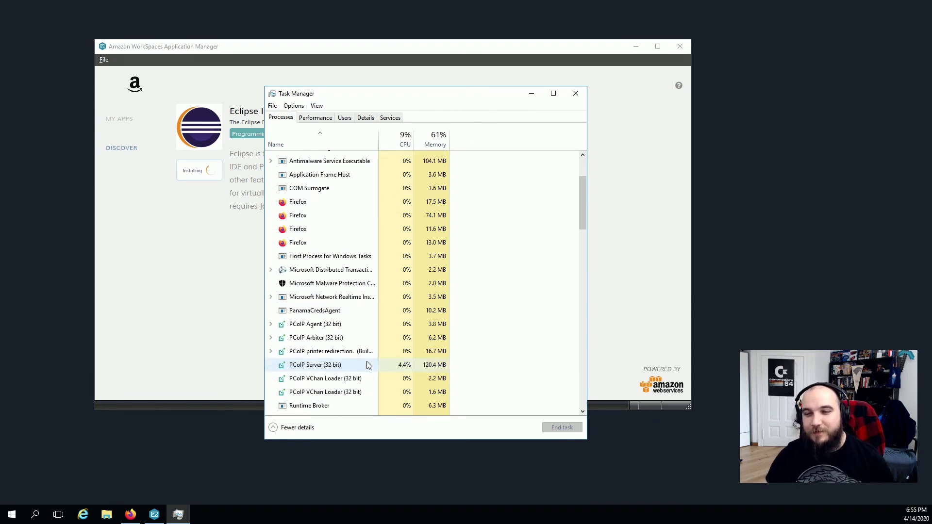
pyautogui.scroll(-6, 368, 359)
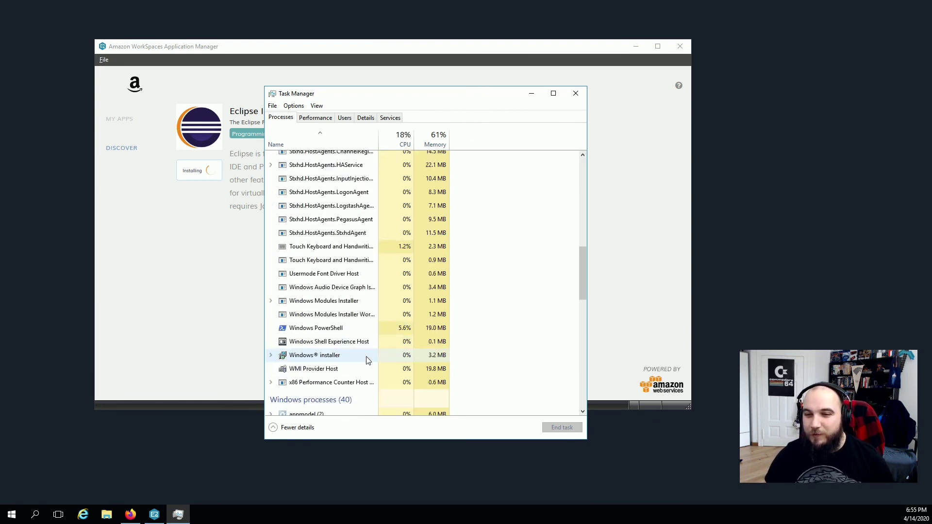
pyautogui.scroll(12, 368, 359)
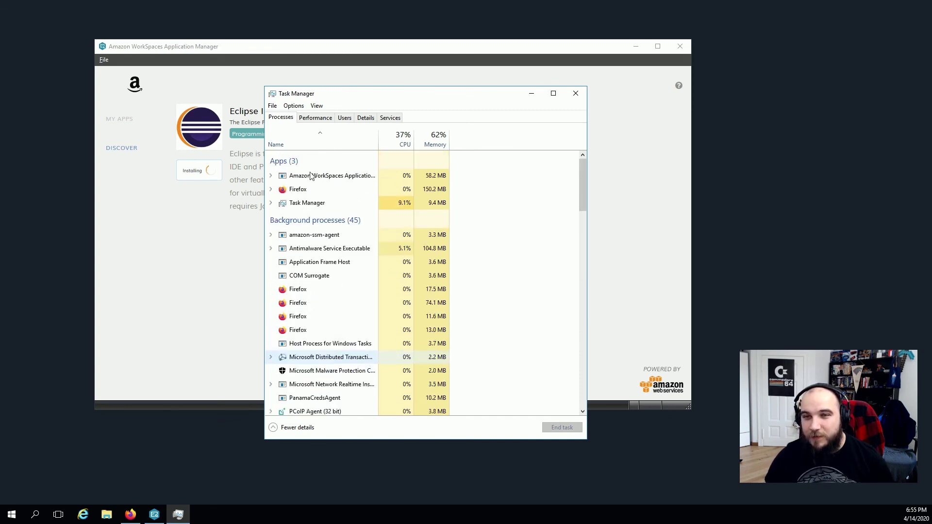
pyautogui.click(319, 119)
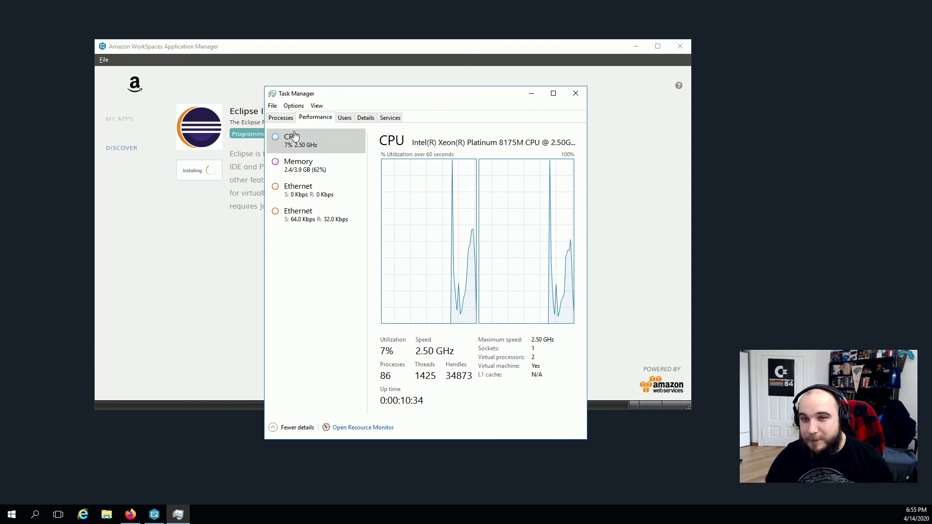
pyautogui.click(283, 118)
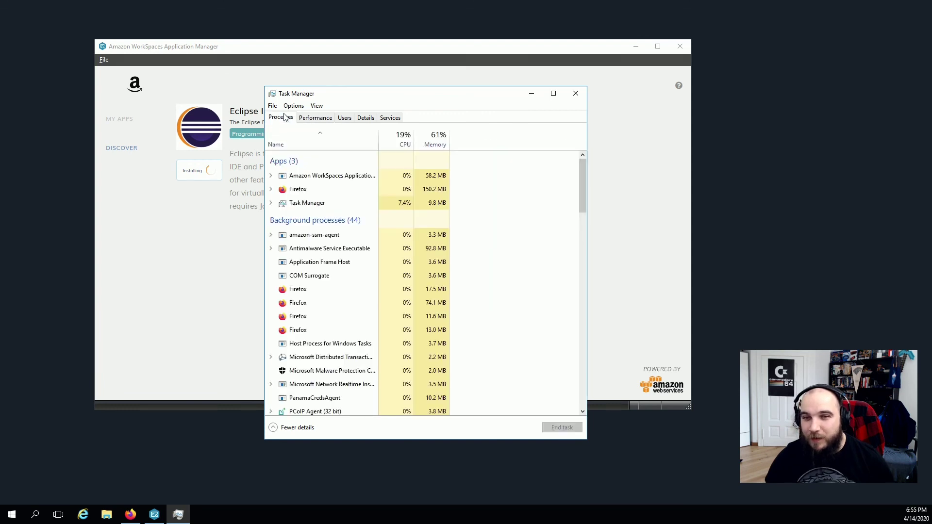
# End the stuck Application Manager task under Users, then relaunch it on Discover.
pyautogui.click(345, 118)
pyautogui.click(272, 157)
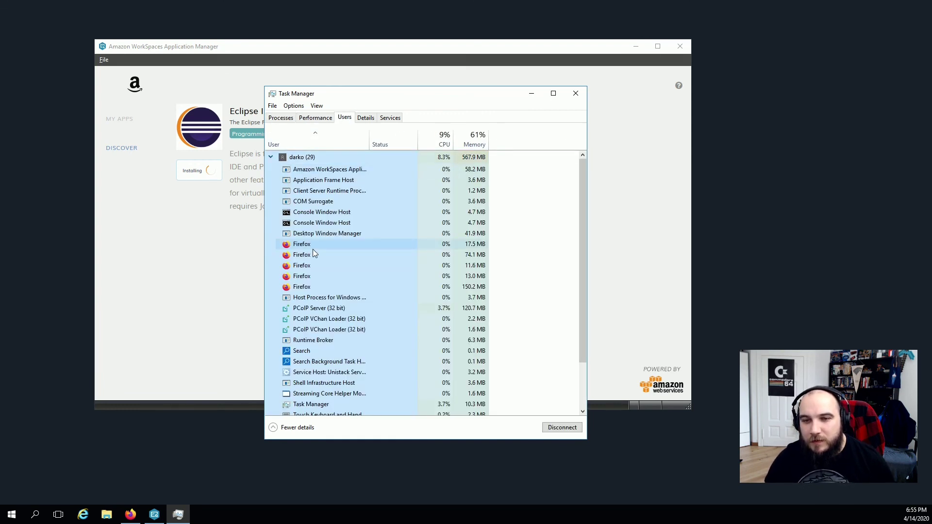
pyautogui.scroll(-2, 313, 251)
pyautogui.scroll(2, 313, 251)
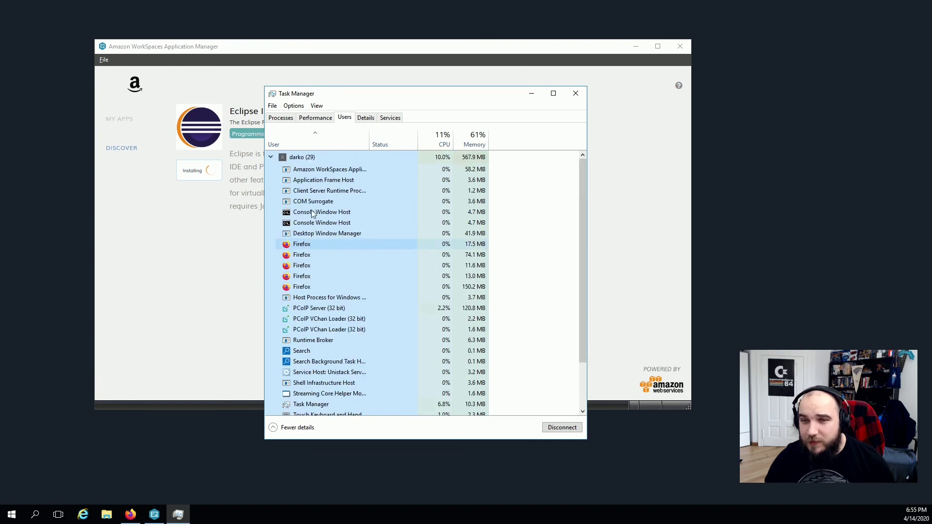
pyautogui.rightClick(319, 170)
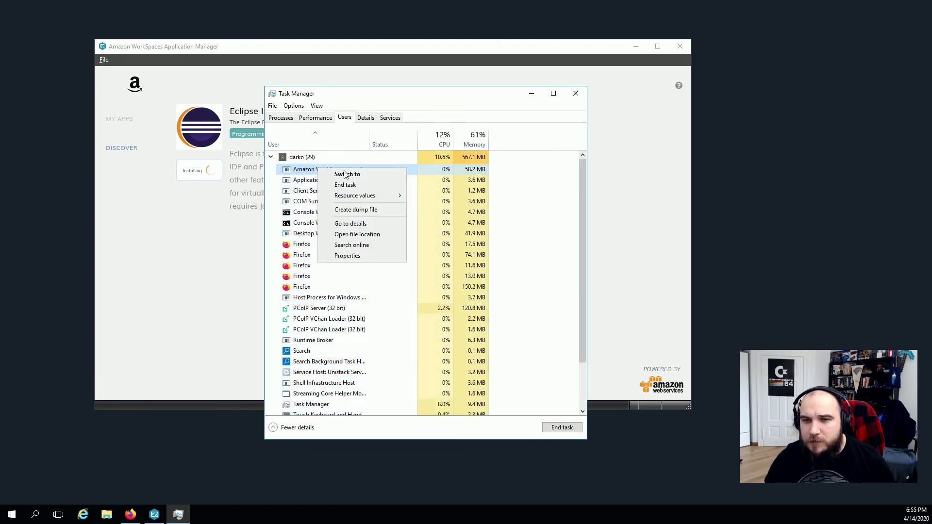
pyautogui.click(354, 184)
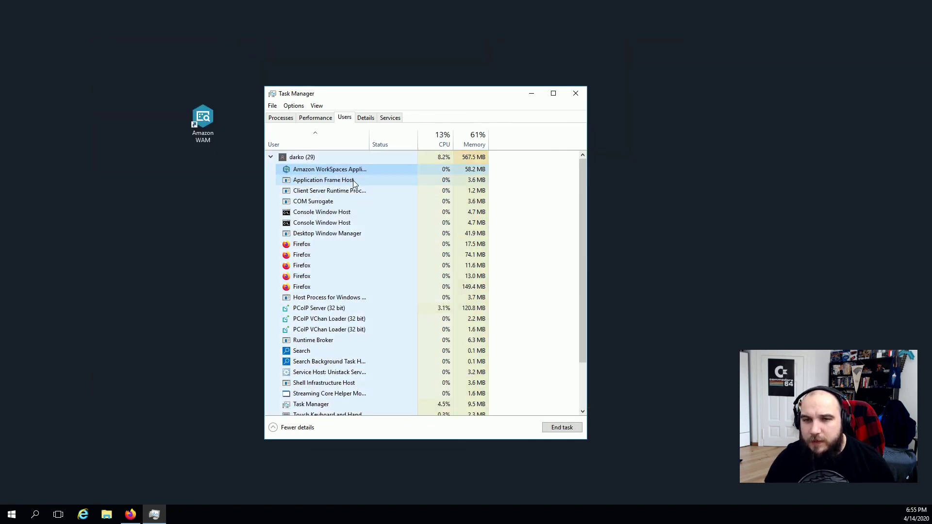
pyautogui.click(201, 123)
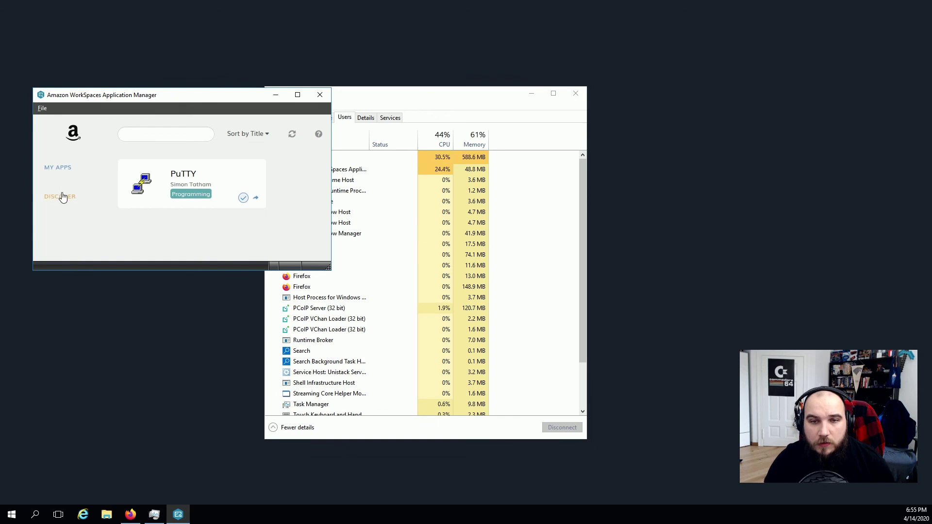
pyautogui.click(60, 197)
# Install Eclipse IDE from its card until Open and Uninstall appear.
pyautogui.click(151, 218)
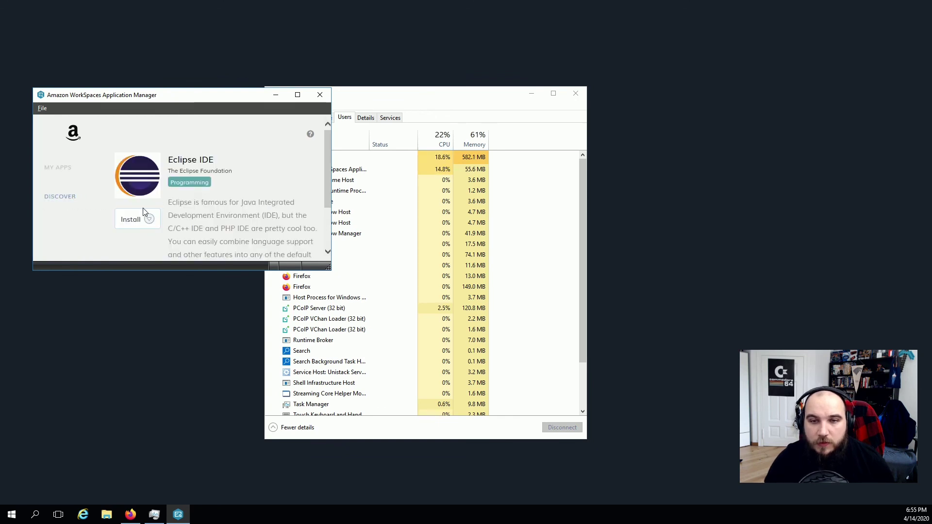
pyautogui.click(138, 220)
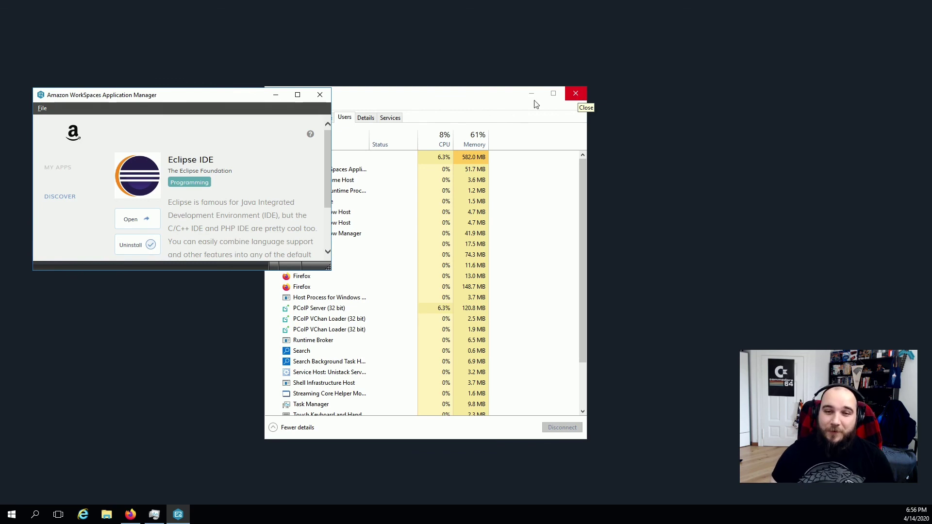
# Look for the new apps in the Start menu, then open Eclipse IDE from the app manager.
pyautogui.click(12, 513)
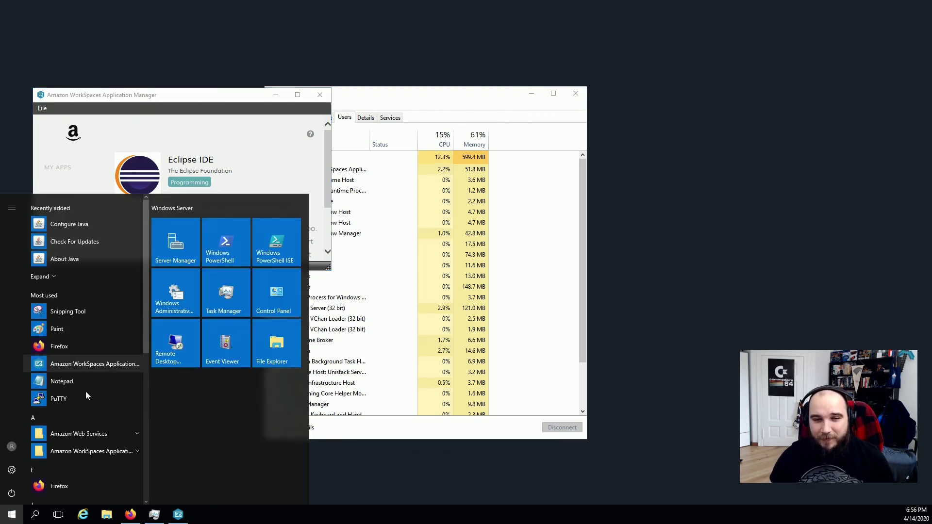
pyautogui.scroll(-3, 86, 392)
pyautogui.scroll(-3, 85, 396)
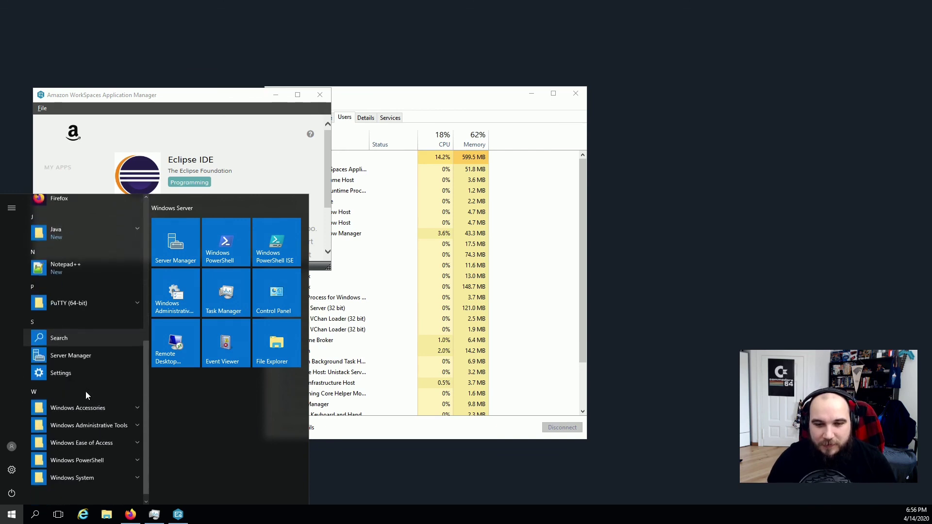
pyautogui.scroll(6, 94, 364)
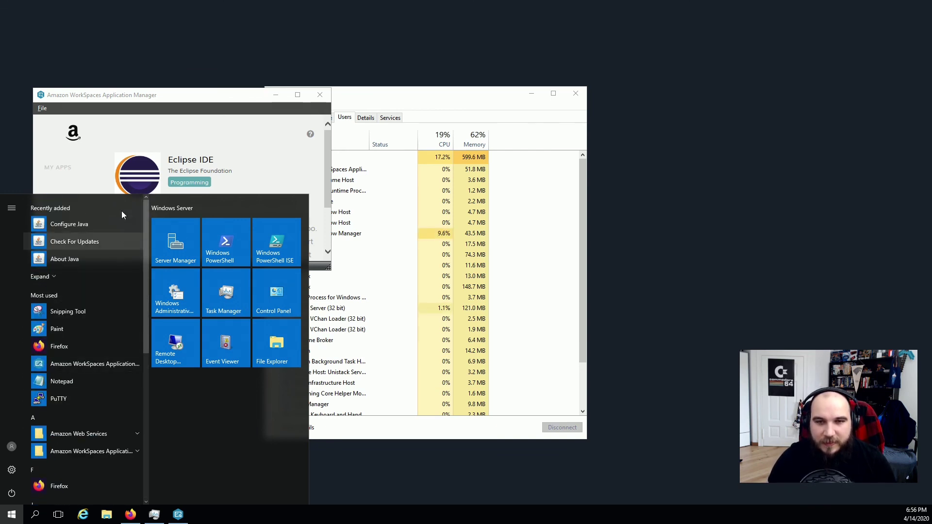
pyautogui.click(146, 127)
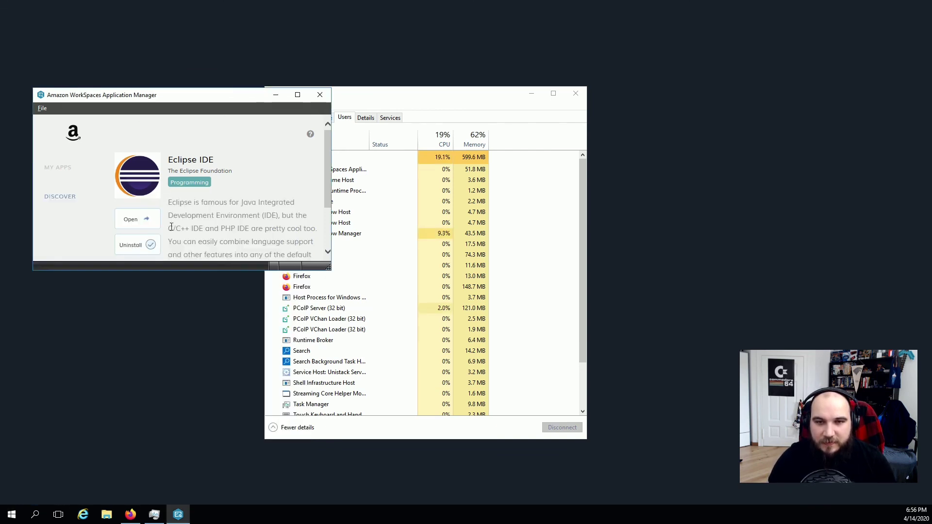
pyautogui.click(134, 221)
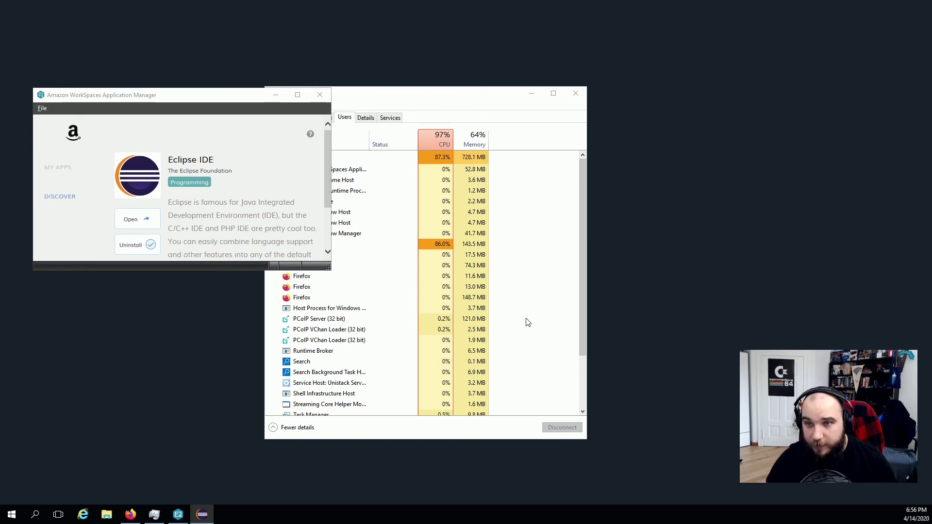
# Close Task Manager, accept the Eclipse workspace location, and show This PC in File Explorer.
pyautogui.click(578, 94)
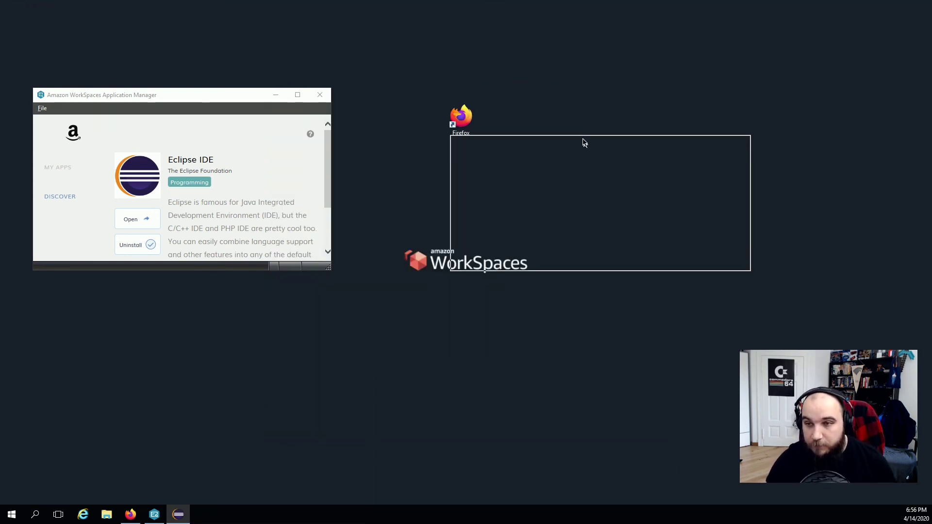
pyautogui.click(685, 258)
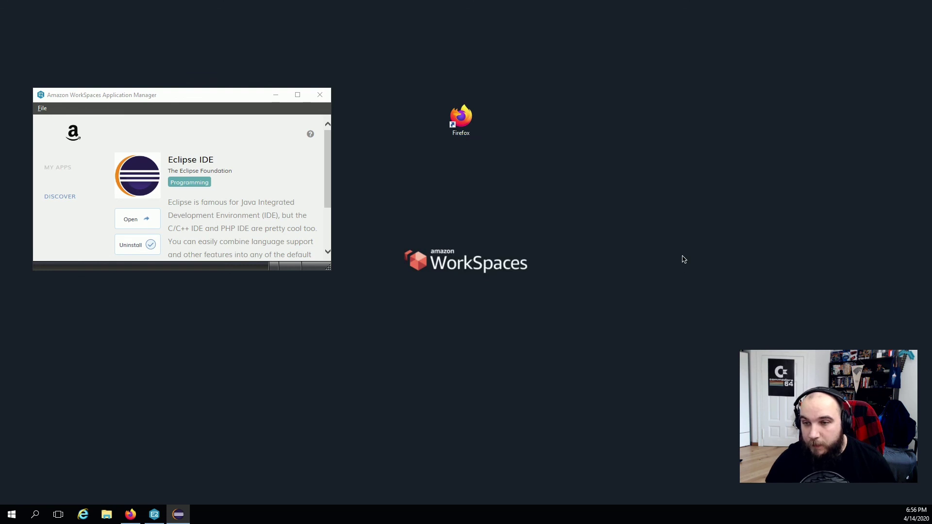
pyautogui.click(110, 518)
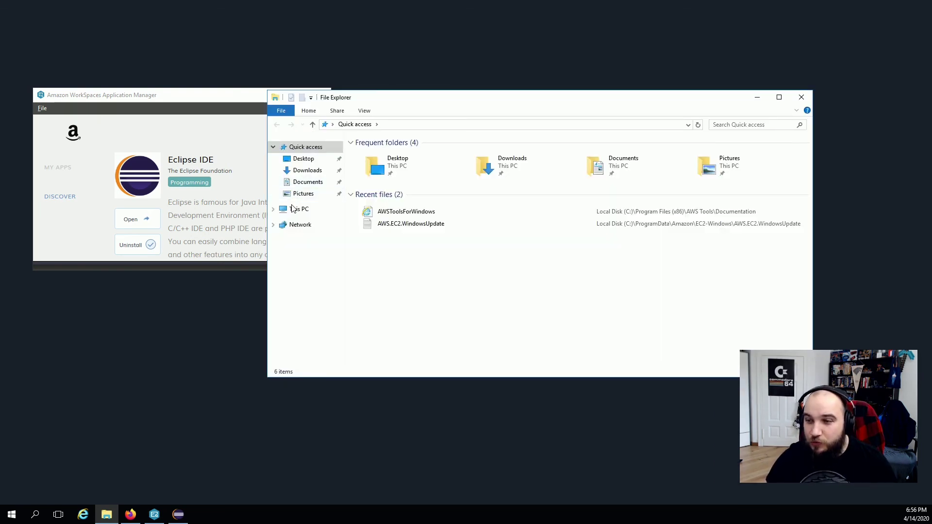
pyautogui.click(294, 207)
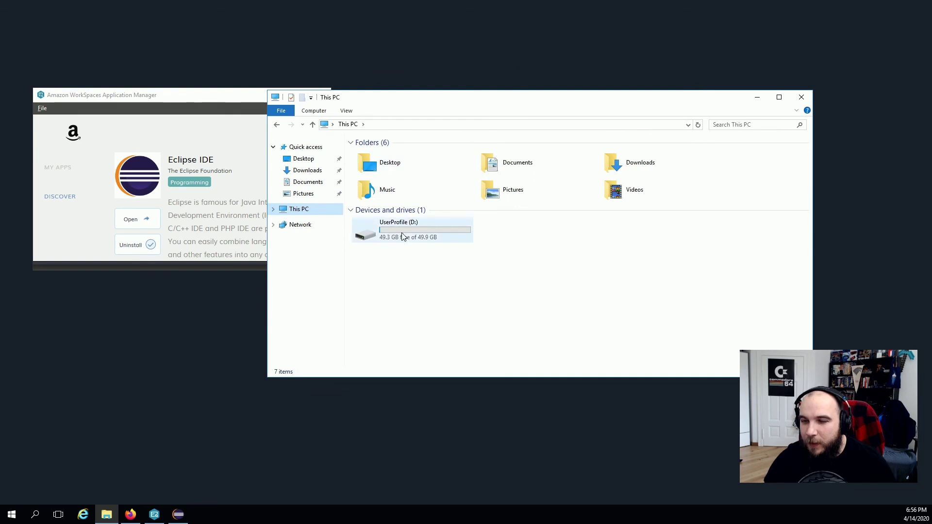
# Open the UserProfile (D:) drive and then its Users folder.
pyautogui.doubleClick(402, 233)
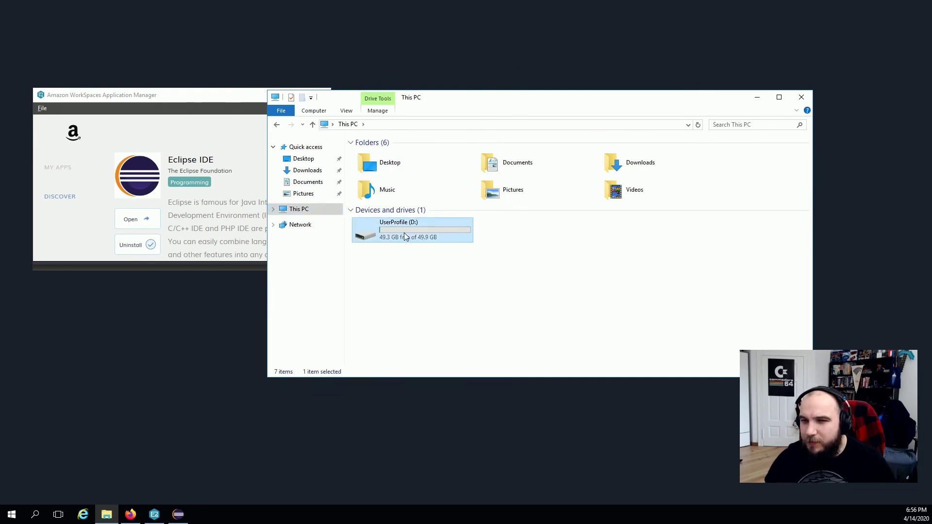
pyautogui.click(277, 125)
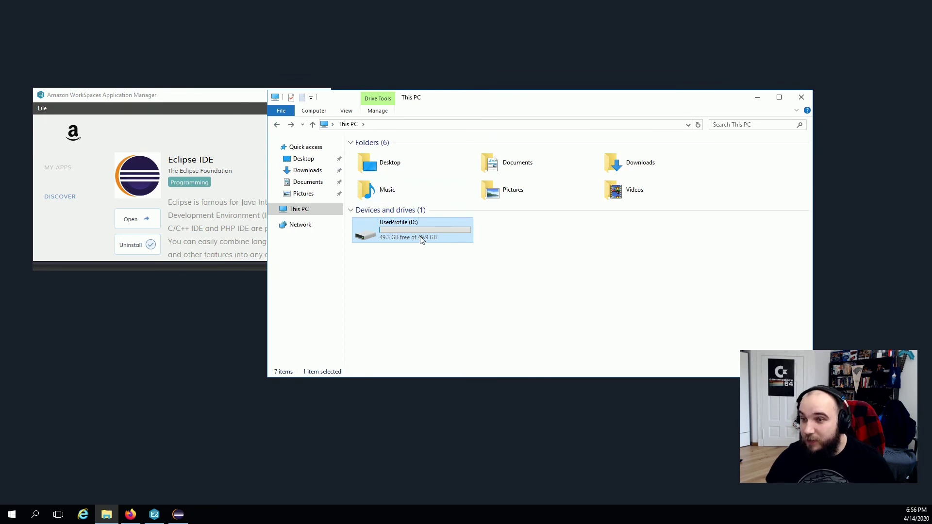
pyautogui.doubleClick(415, 233)
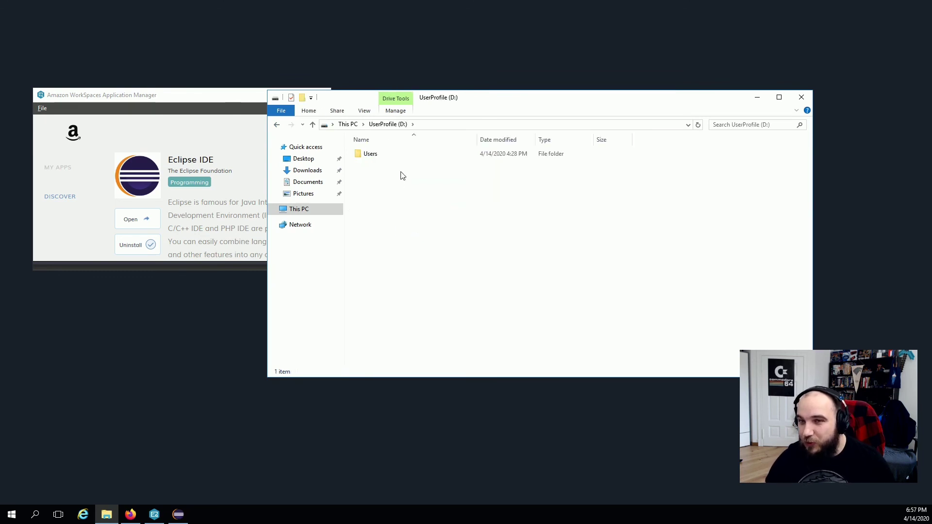
pyautogui.doubleClick(383, 154)
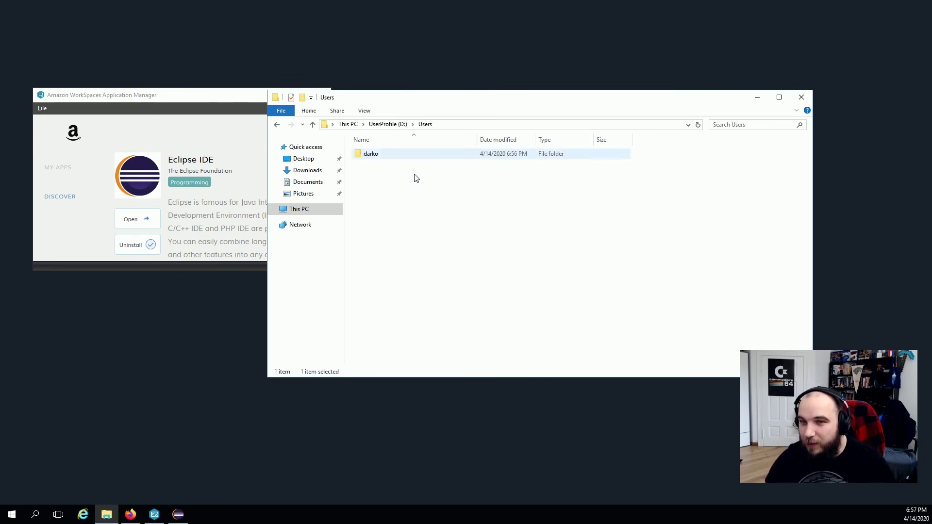
pyautogui.rightClick(403, 212)
pyautogui.click(533, 264)
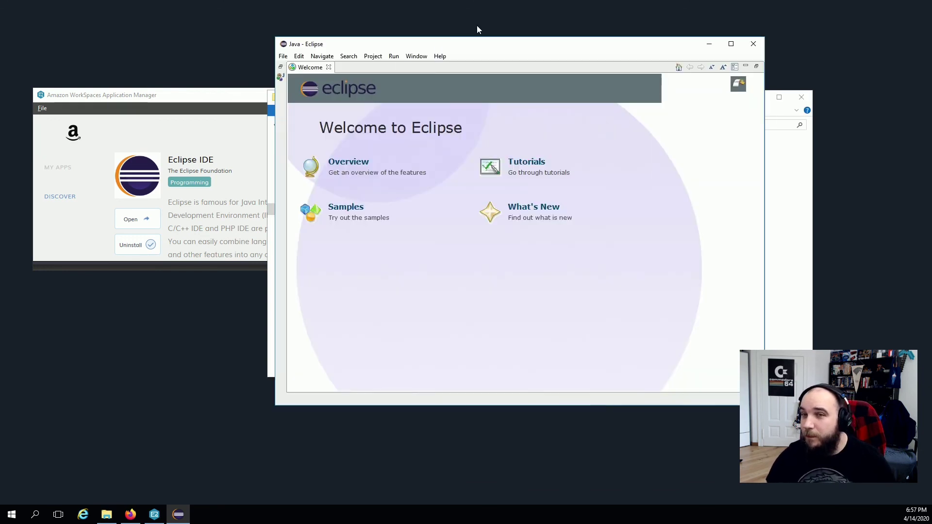
# Move Eclipse aside and close the Users folder window behind it.
pyautogui.moveTo(465, 39); pyautogui.dragTo(583, 39)
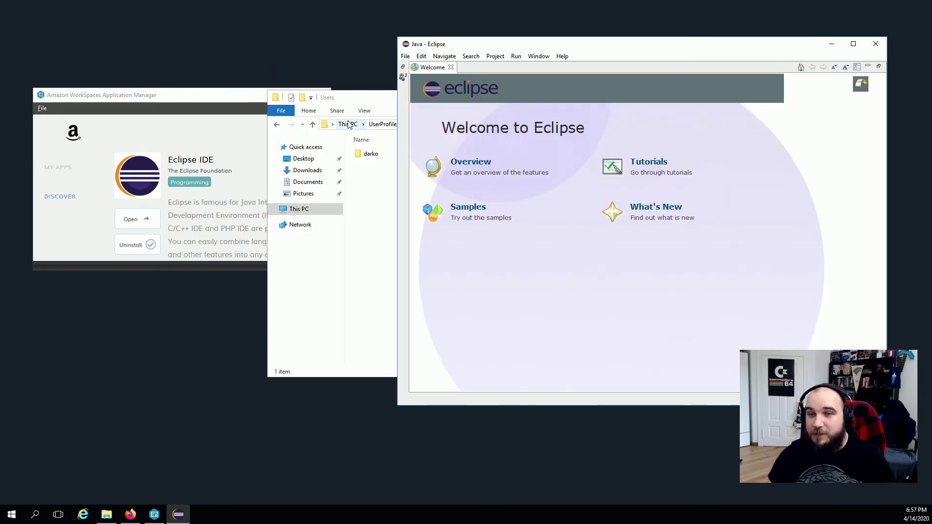
pyautogui.click(362, 104)
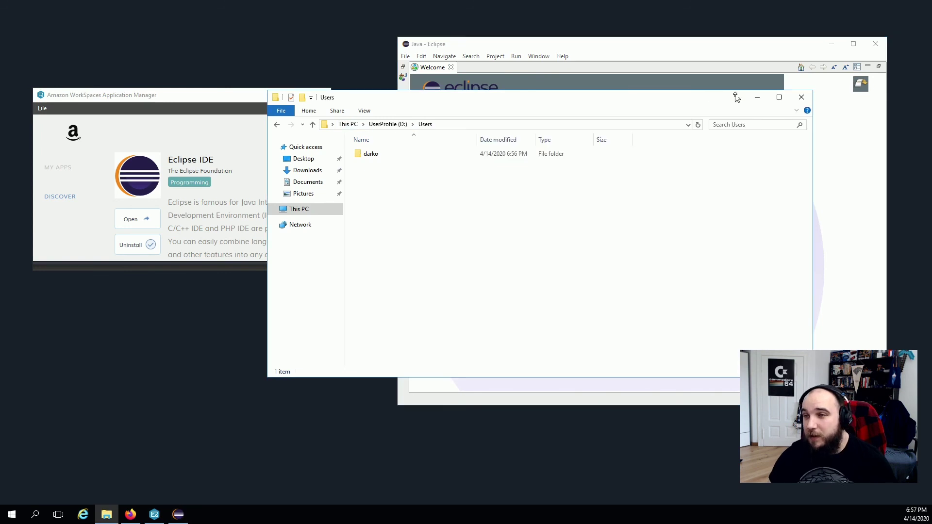
pyautogui.click(802, 98)
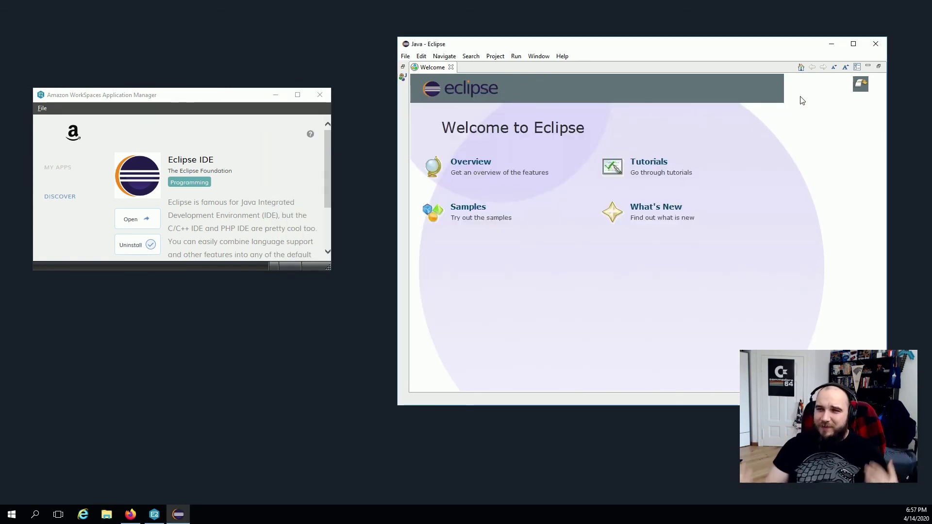
# Take the WorkSpaces session out of full screen and make the Eclipse window taller.
pyautogui.moveTo(809, 3)
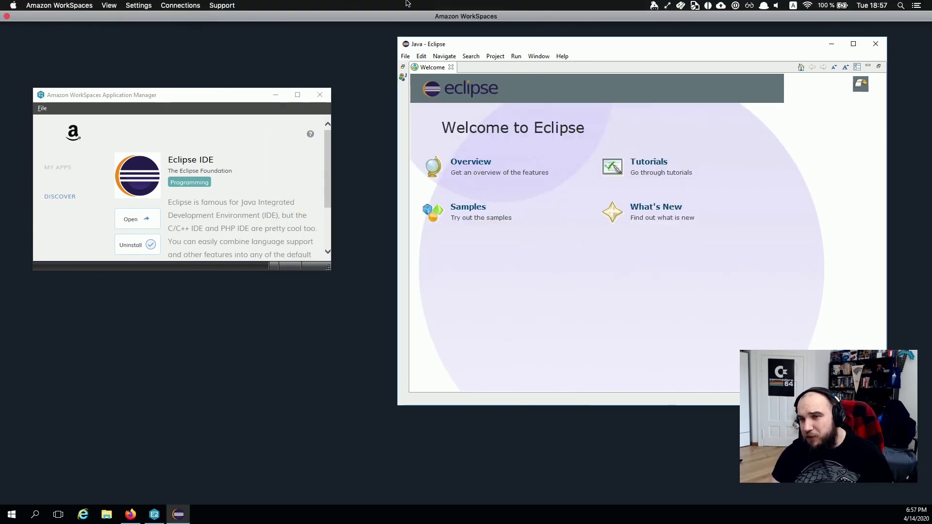
pyautogui.click(127, 5)
pyautogui.moveTo(110, 5)
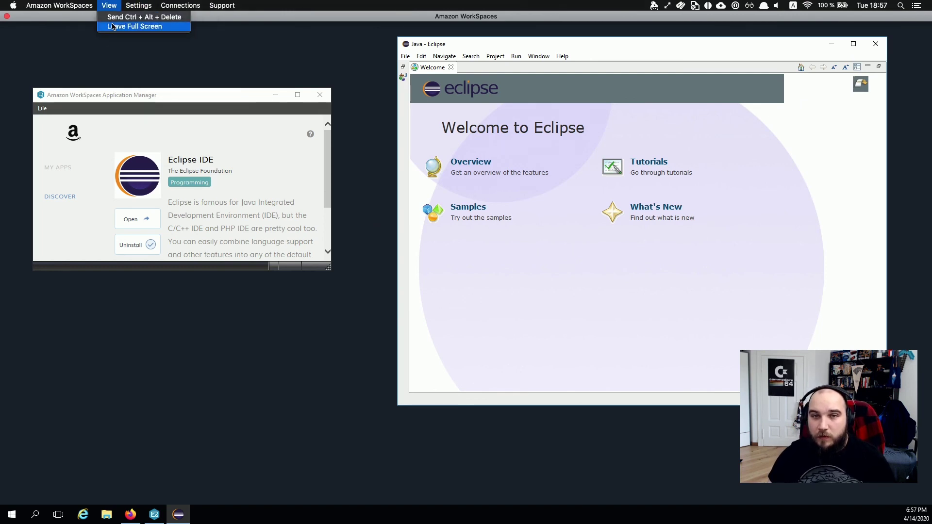
pyautogui.click(131, 25)
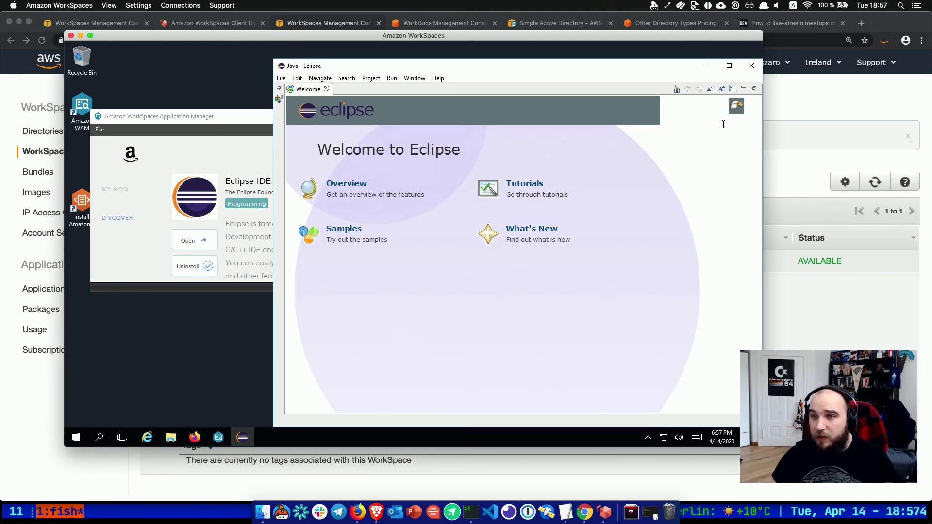
pyautogui.moveTo(656, 59); pyautogui.dragTo(561, 13)
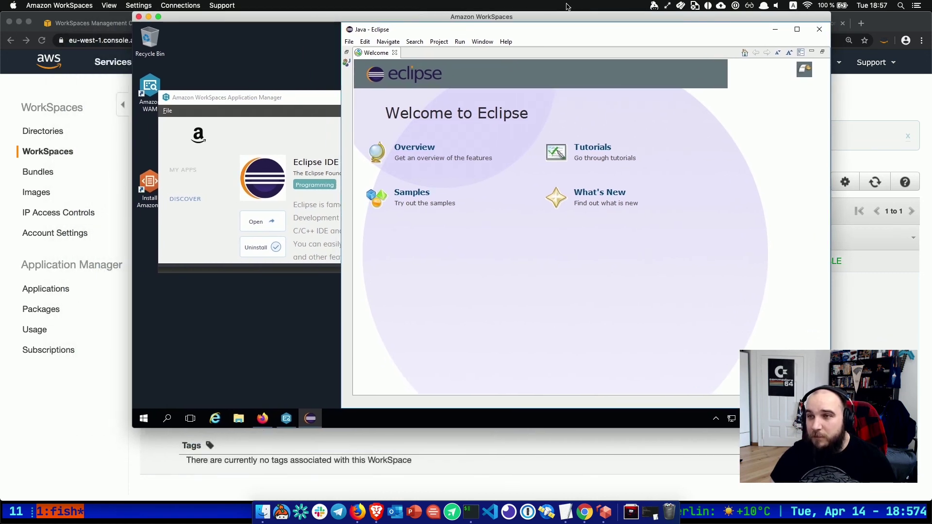
# Exit Eclipse, confirming the exit prompt, and close the Application Manager window.
pyautogui.click(819, 29)
pyautogui.click(637, 229)
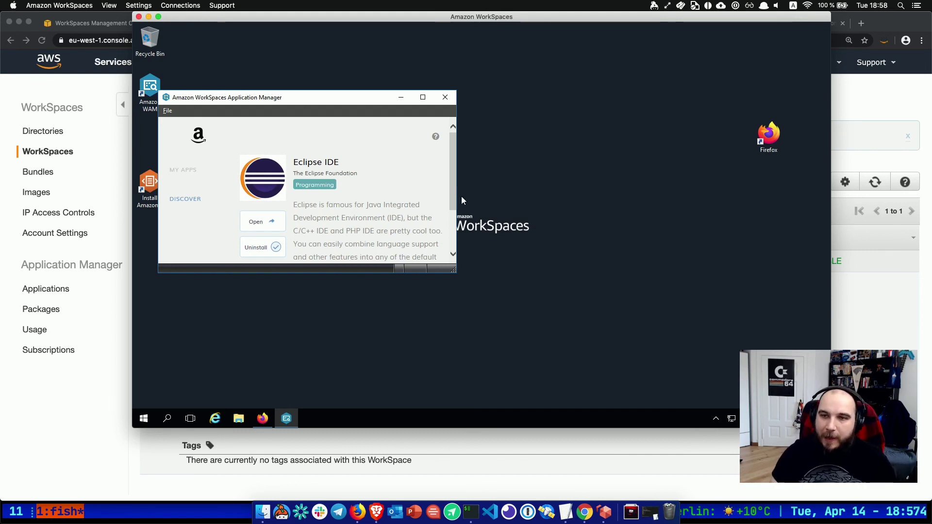
pyautogui.click(447, 98)
# Run the Install Amazon WorkDocs desktop shortcut to bring up WorkDocs Setup.
pyautogui.doubleClick(149, 190)
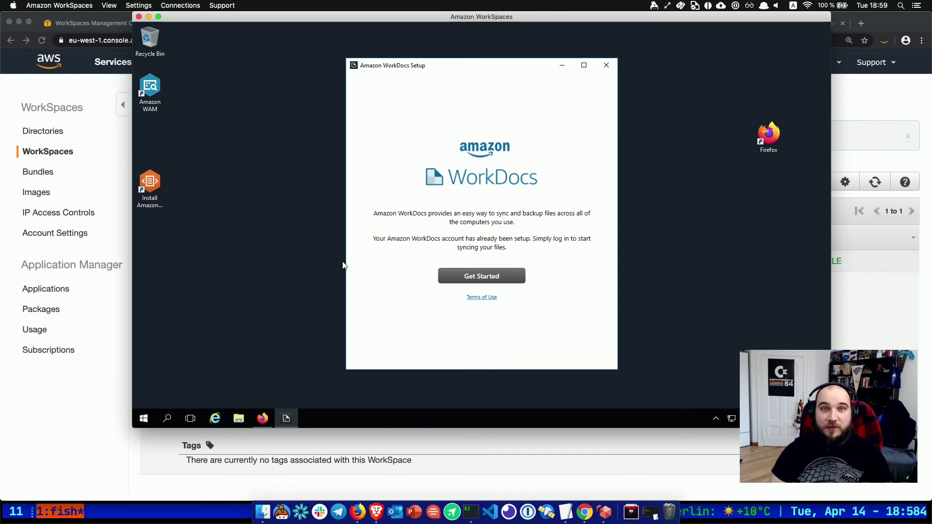
# Point WorkDocs setup at the nakatomi site and sign in with the username and password.
pyautogui.click(495, 280)
pyautogui.write('nakatomi')
pyautogui.click(475, 274)
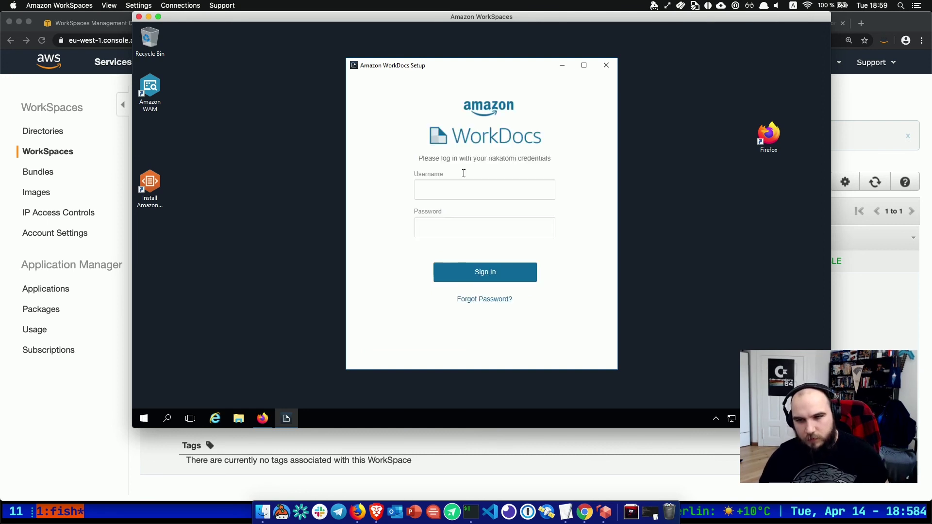
pyautogui.click(468, 187)
pyautogui.write('darko')
pyautogui.press('Tab')
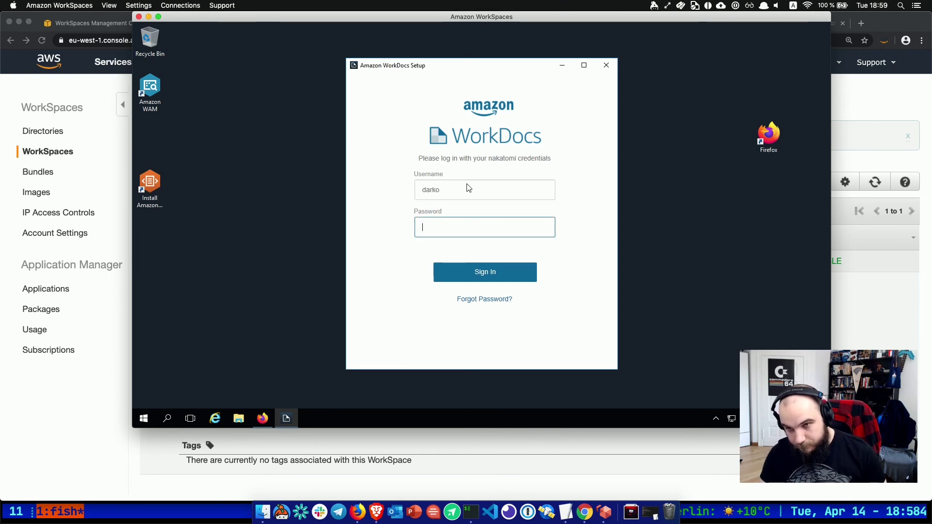
pyautogui.write('•••••••••••••')
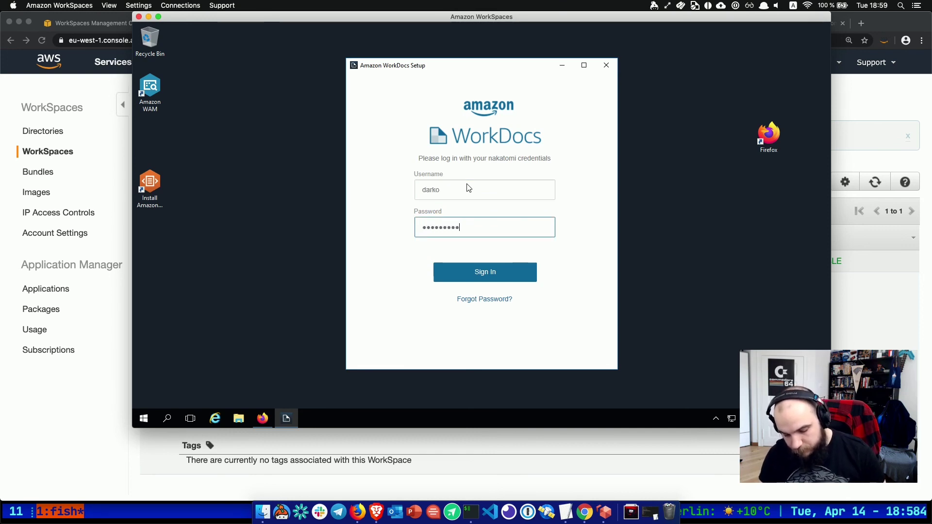
pyautogui.click(467, 279)
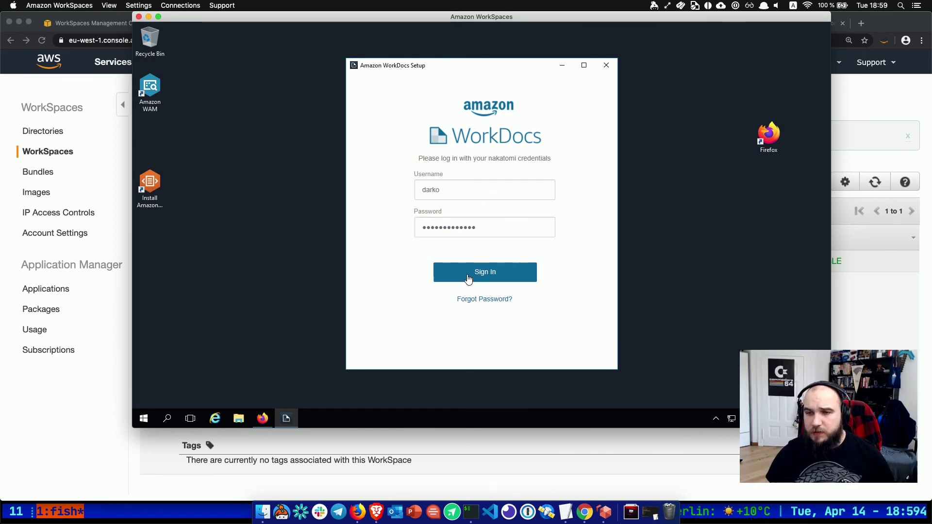
# Finish sign-in, keep the default sync folder, and choose Sync all files.
pyautogui.click(495, 275)
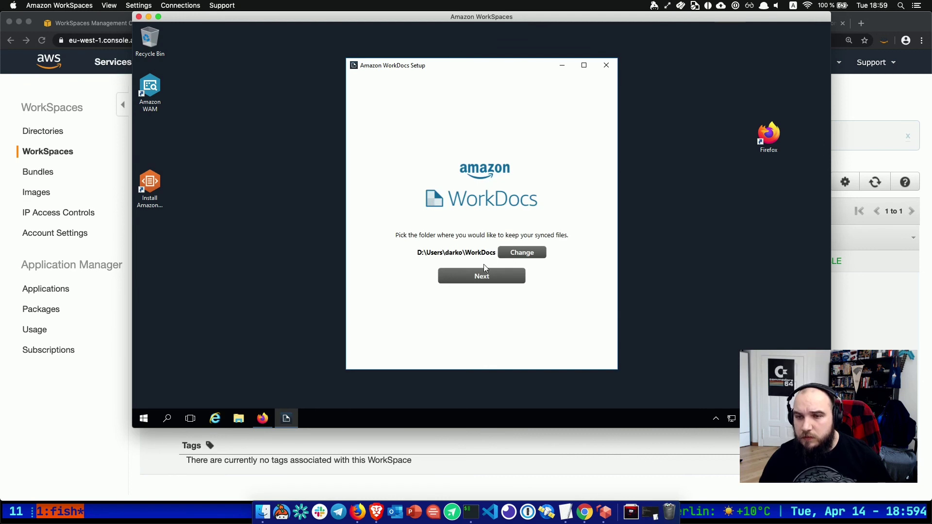
pyautogui.click(482, 275)
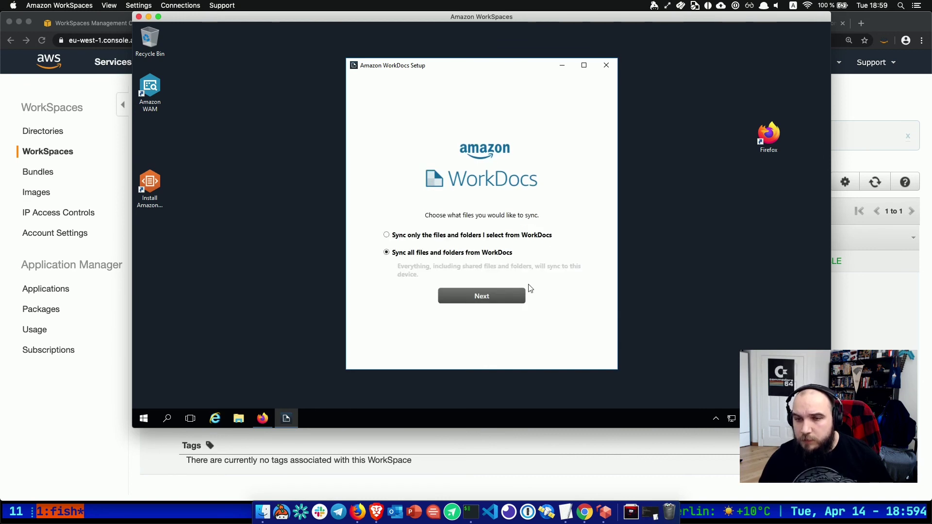
pyautogui.click(485, 297)
pyautogui.click(509, 308)
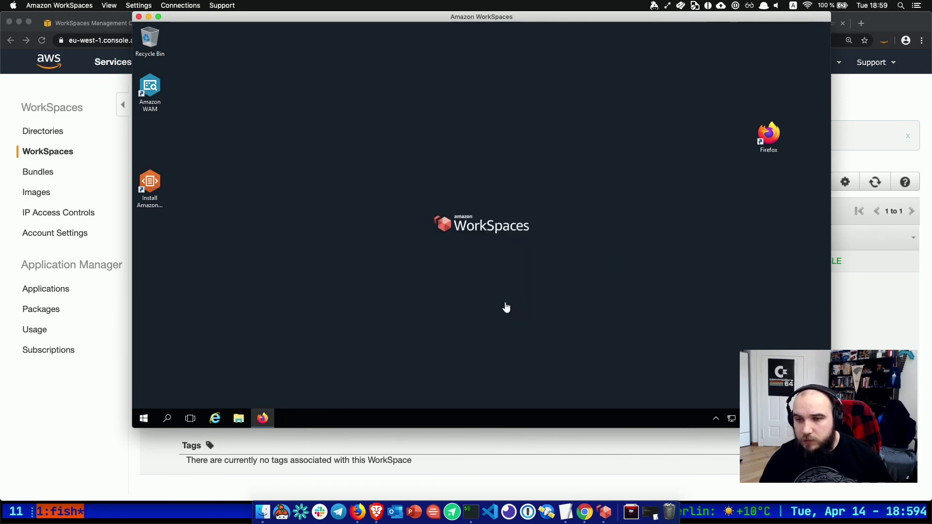
# Open File Explorer, shift the WorkSpaces window left, and open the WorkDocs tray panel.
pyautogui.click(239, 421)
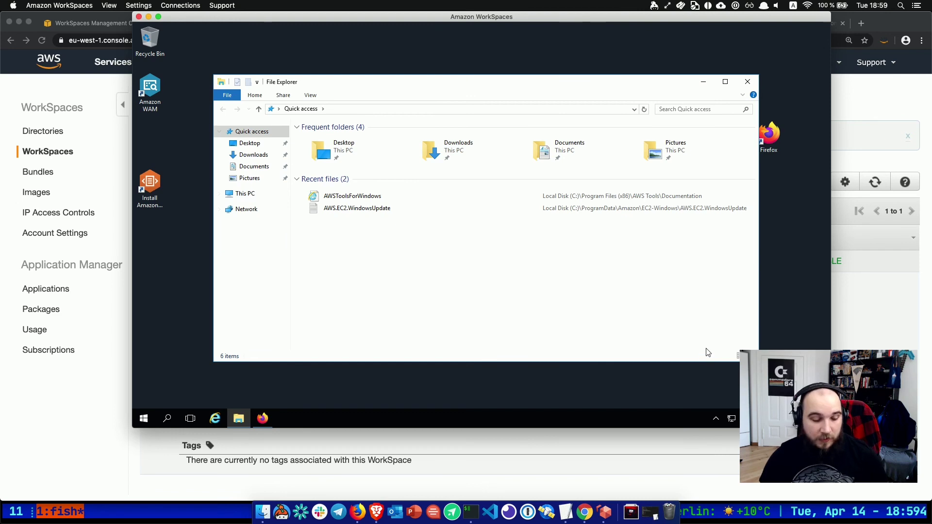
pyautogui.moveTo(631, 17); pyautogui.dragTo(543, 19)
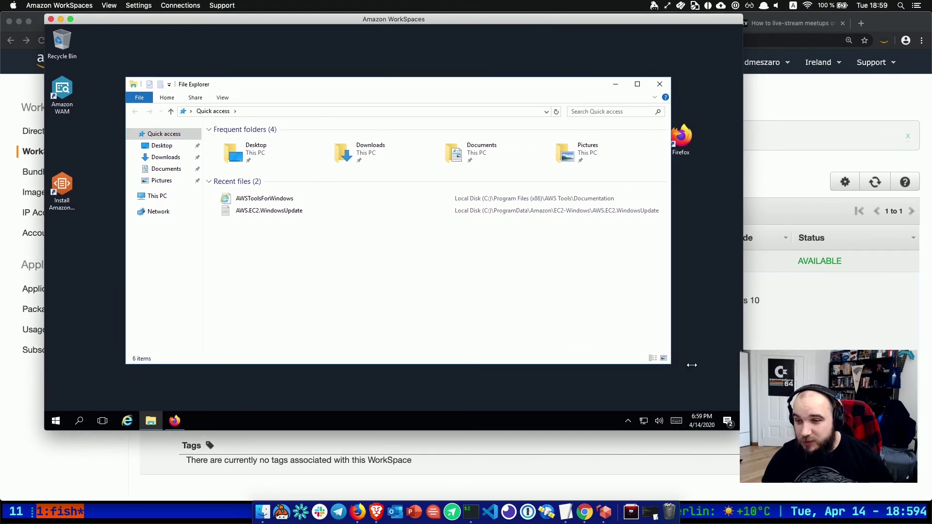
pyautogui.click(627, 422)
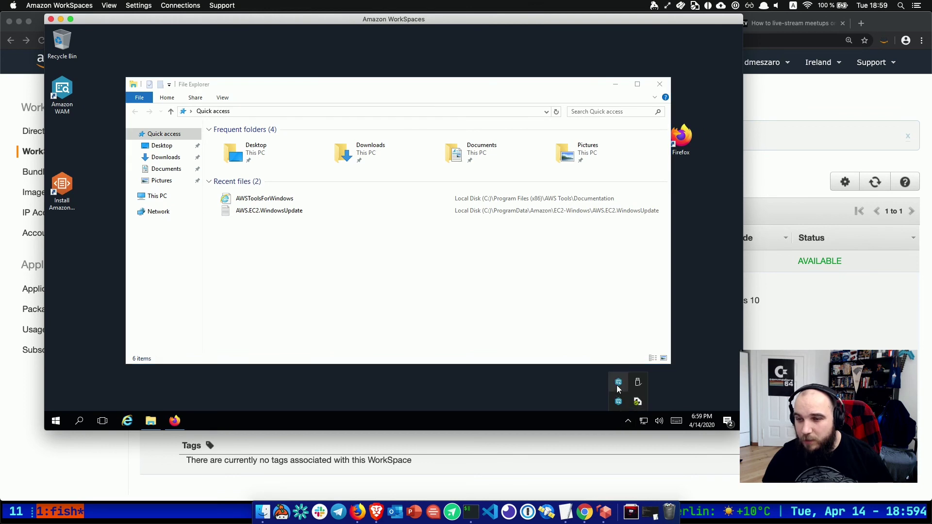
pyautogui.click(612, 400)
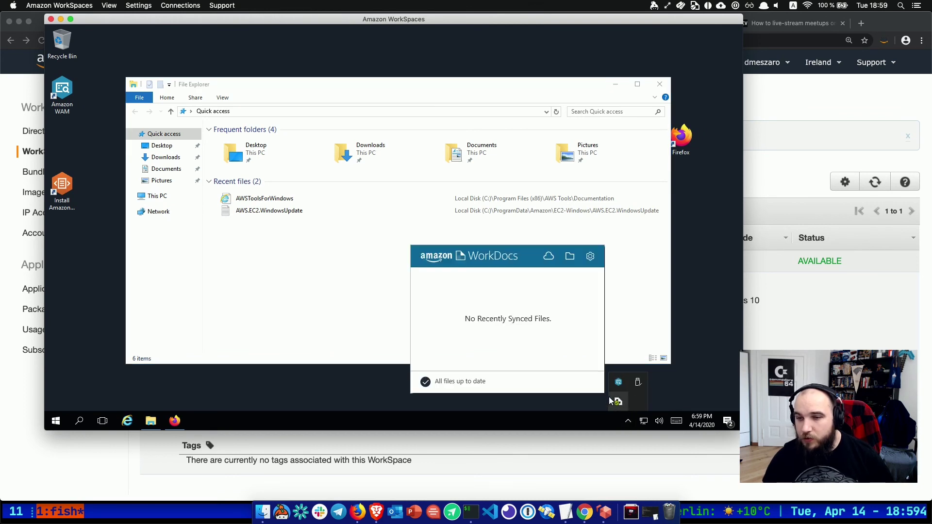
# Open the nakatomi WorkDocs site in Internet Explorer and dismiss the blocked-content warning.
pyautogui.click(547, 257)
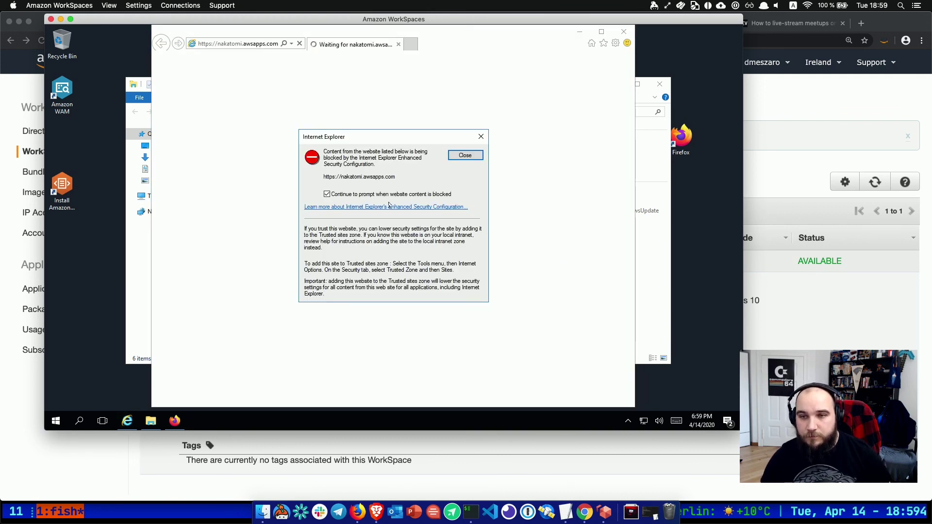
pyautogui.click(465, 155)
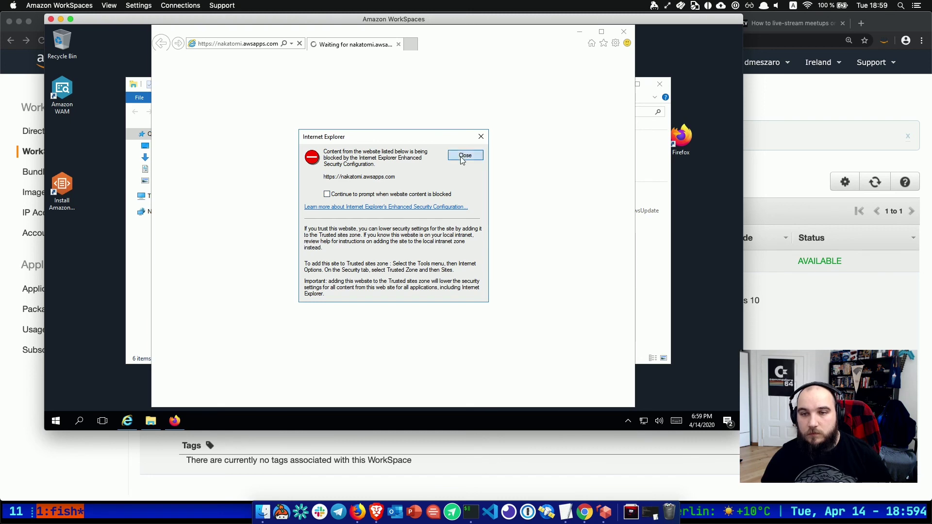
pyautogui.click(238, 44)
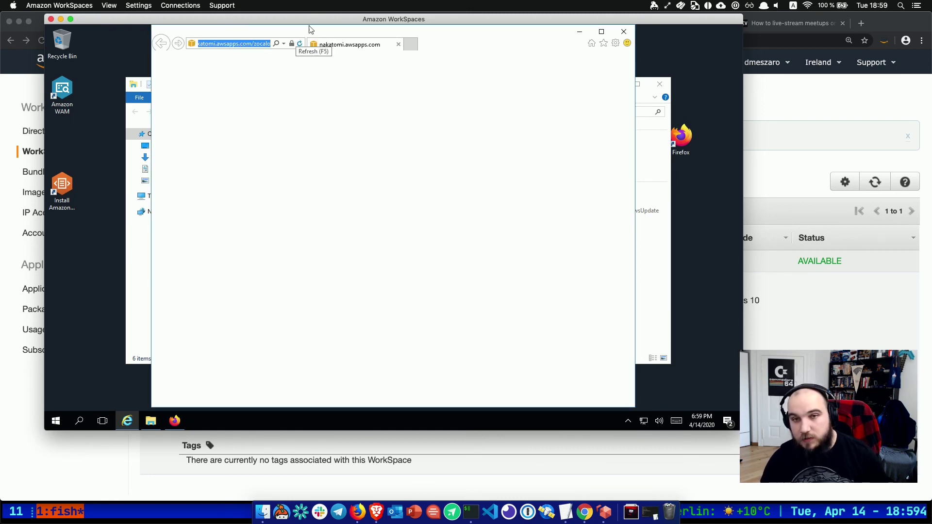
# Close Internet Explorer and File Explorer, and bring Firefox up on the 64-bit Java download page.
pyautogui.click(624, 31)
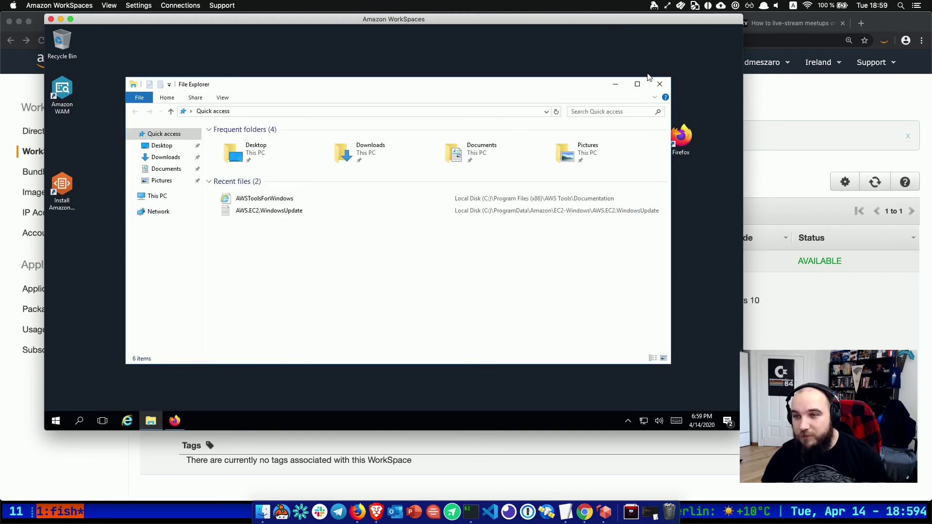
pyautogui.doubleClick(686, 147)
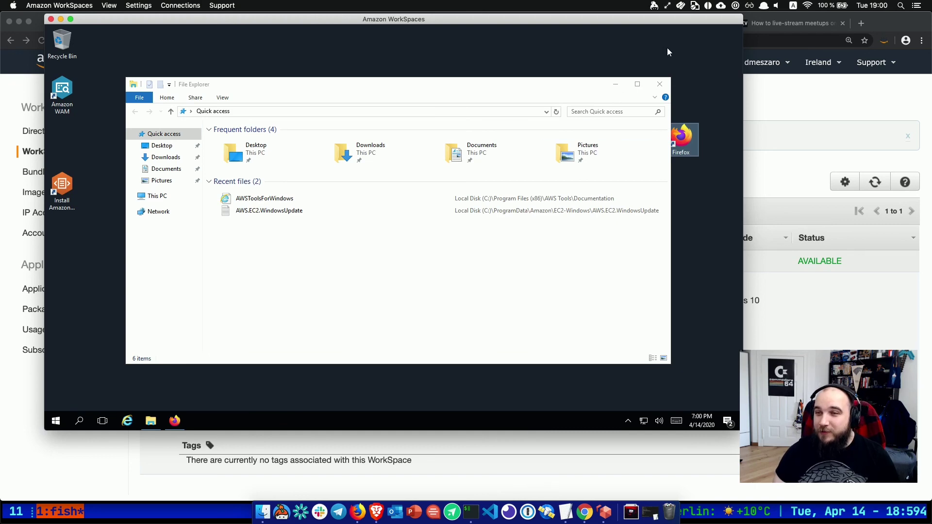
pyautogui.click(660, 83)
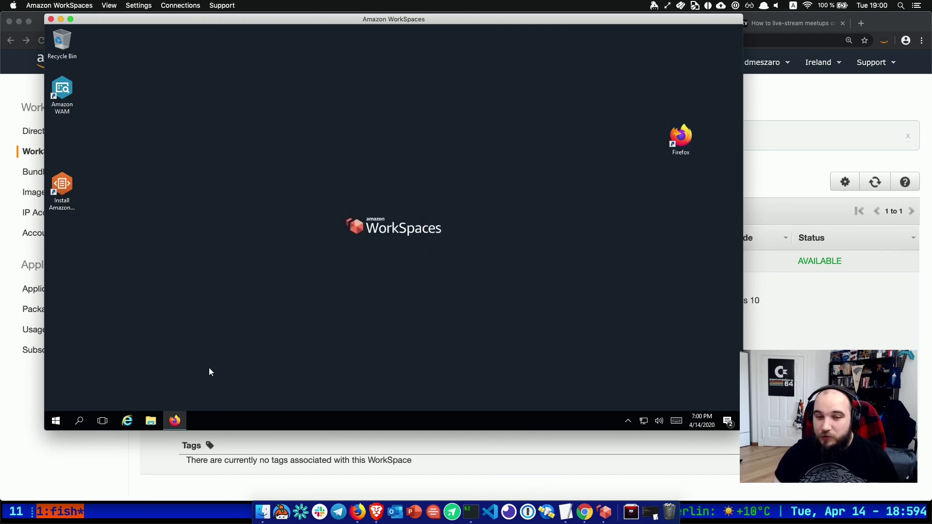
pyautogui.click(177, 414)
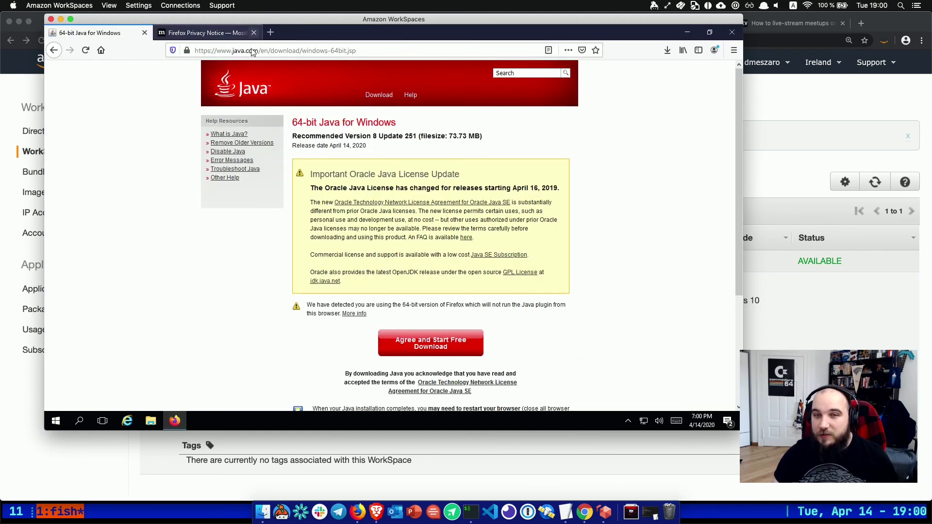
# Replace the Java page address with the pasted nakatomi.awsapps.com WorkDocs URL and load it.
pyautogui.click(252, 54)
pyautogui.write('a')
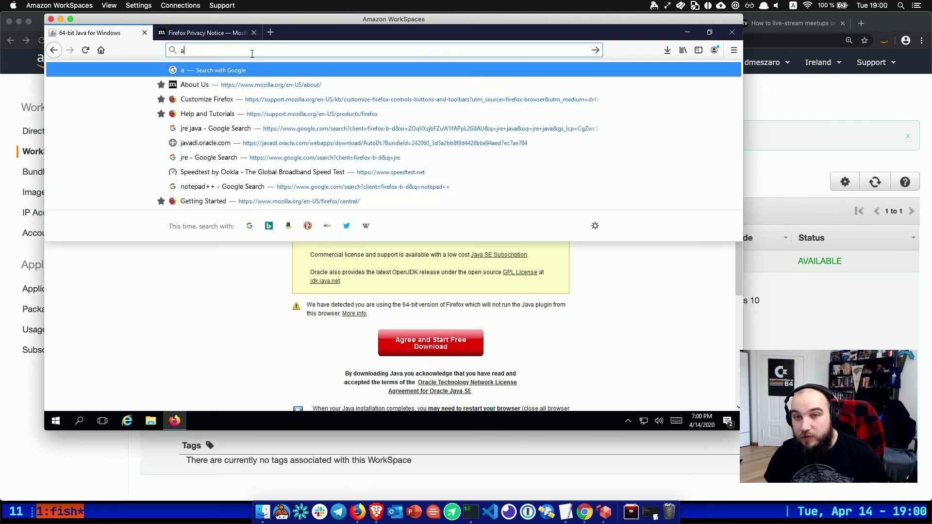
pyautogui.press('BackSpace')
pyautogui.write('https://nakatomi.awsapps.com/workdocs/index.html')
pyautogui.press('Return')
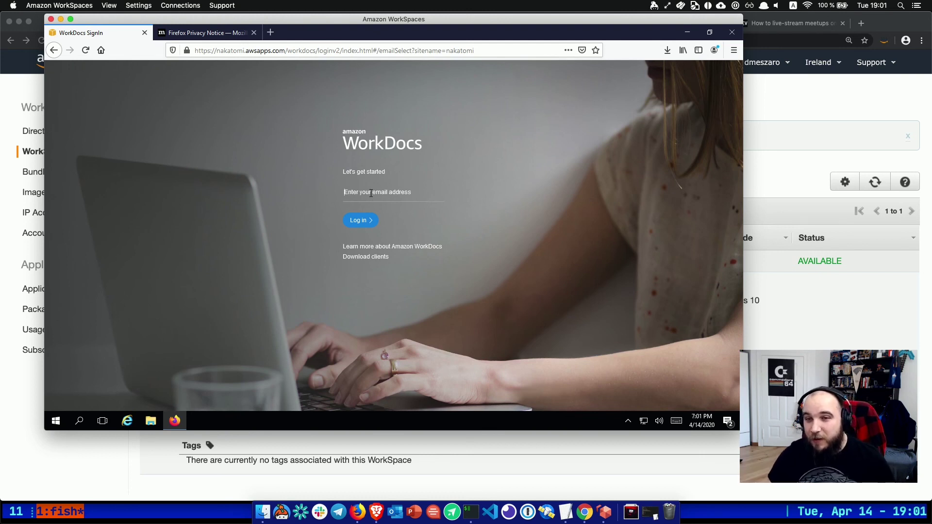
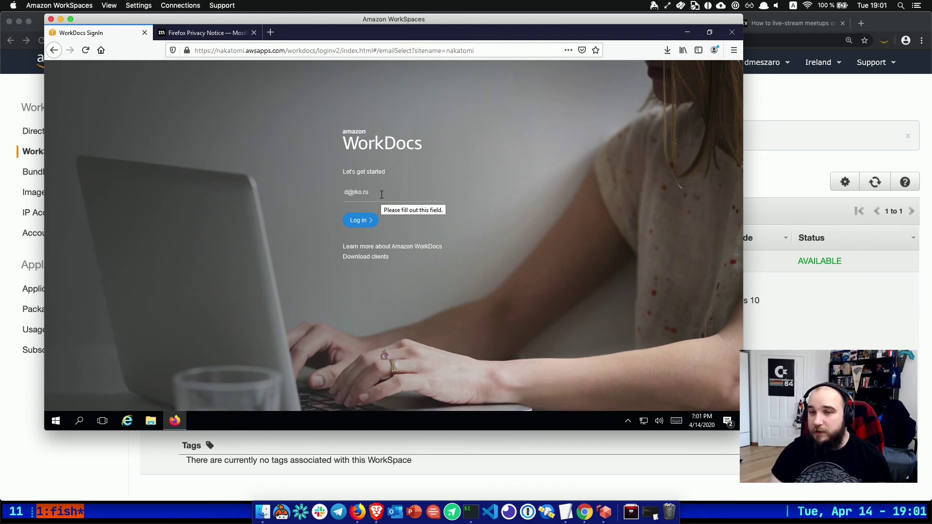
# Sign in to WorkDocs with the user's email address, then the account username and password.
pyautogui.press('Return')
pyautogui.click(358, 207)
pyautogui.write('darko')
pyautogui.press('Tab')
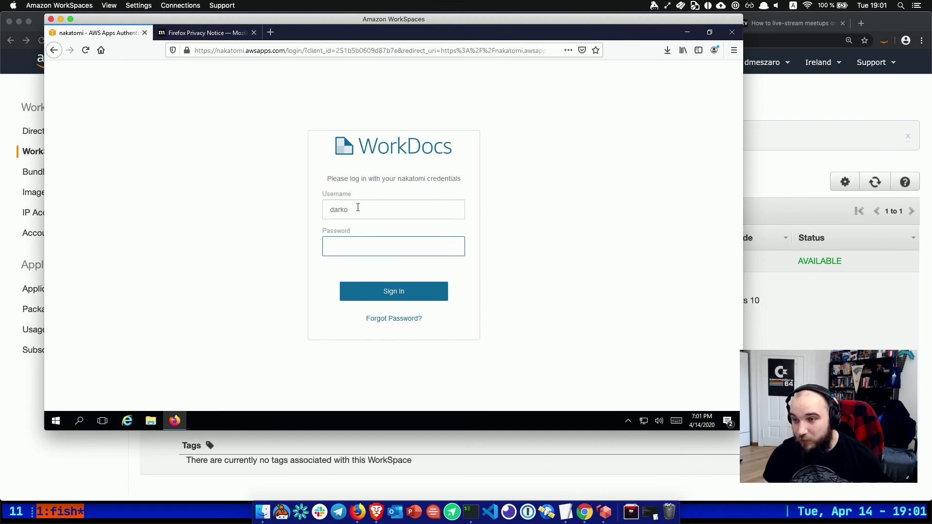
pyautogui.write('************')
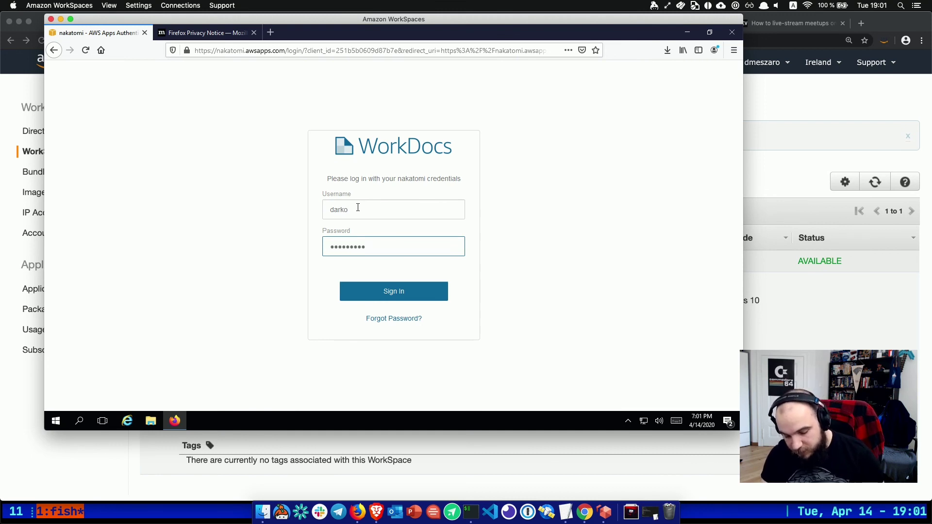
pyautogui.press('Return')
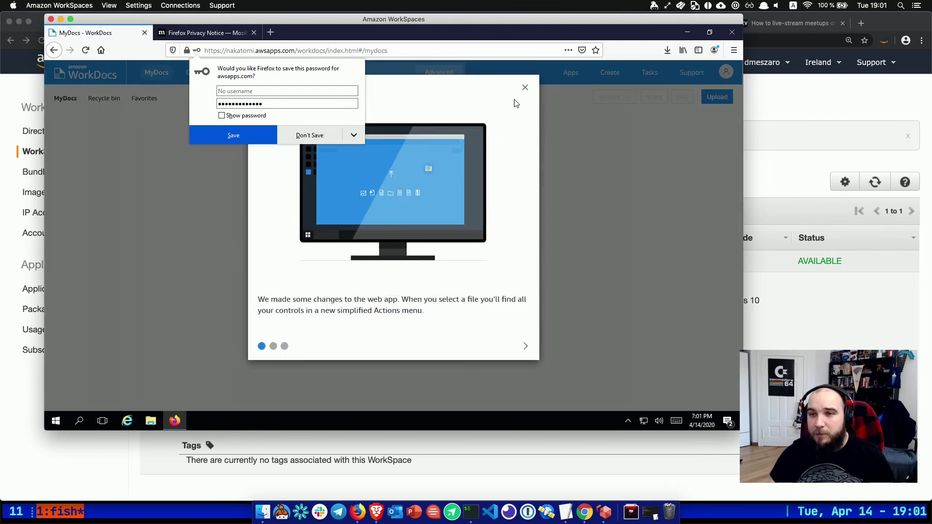
# Dismiss the WorkDocs web-app changes notice, then open a new Brave browser window.
pyautogui.click(524, 90)
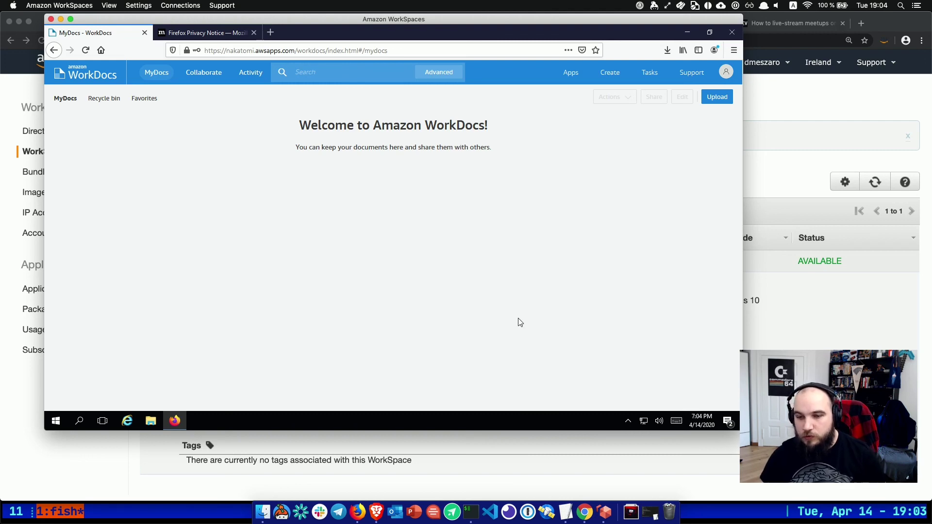
pyautogui.click(377, 512)
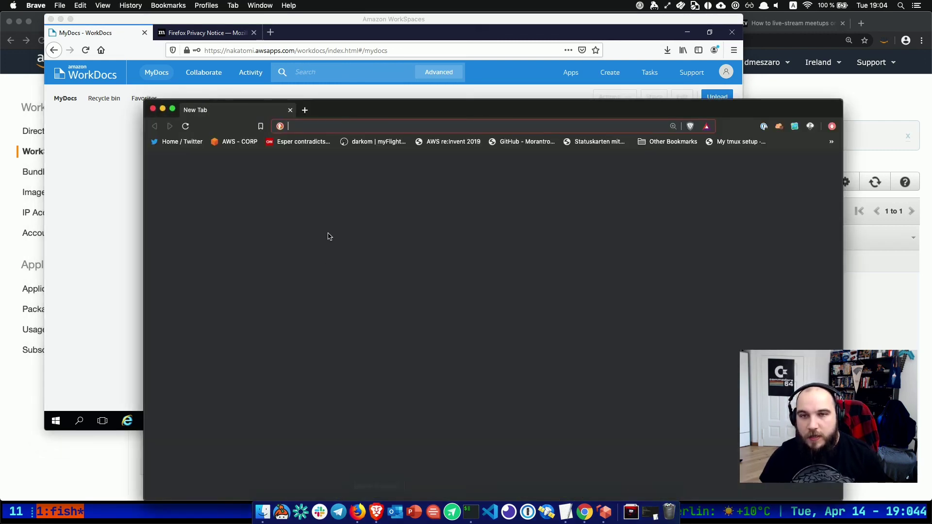
# Check Twitter notifications for likes on the Nordic Serverless meetup tweet and open its meetup.com event.
pyautogui.click(177, 142)
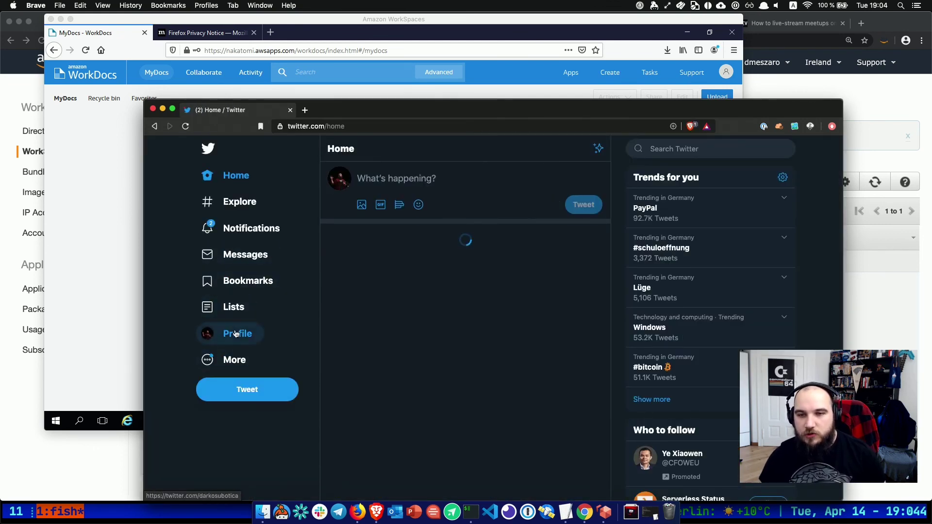
pyautogui.click(235, 334)
pyautogui.click(245, 228)
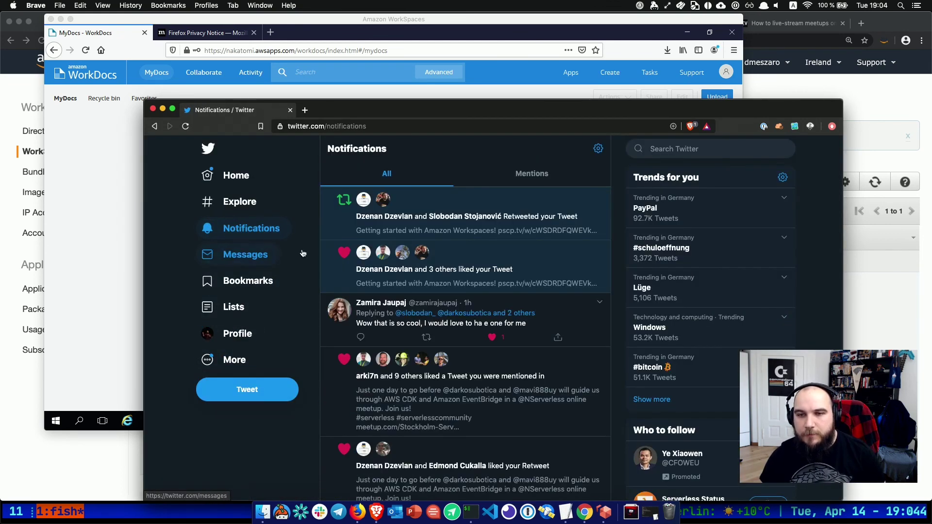
pyautogui.click(436, 406)
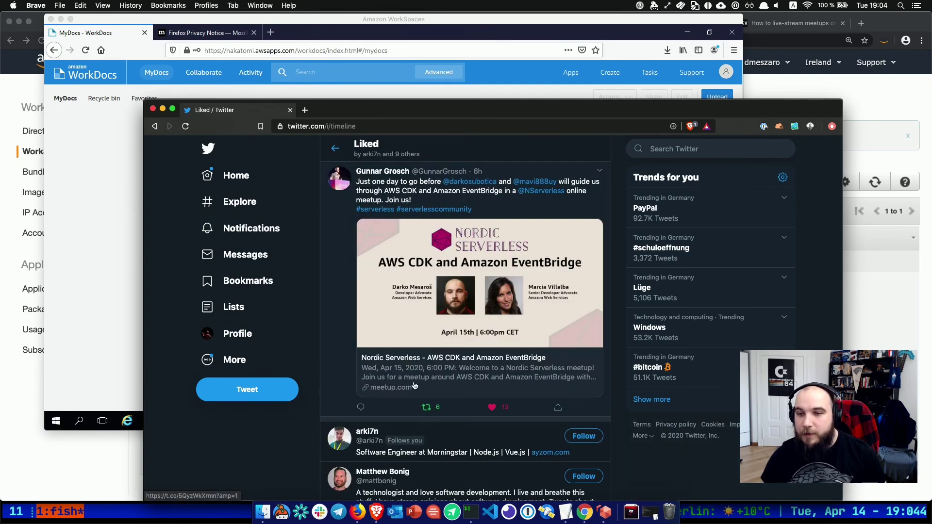
pyautogui.click(414, 386)
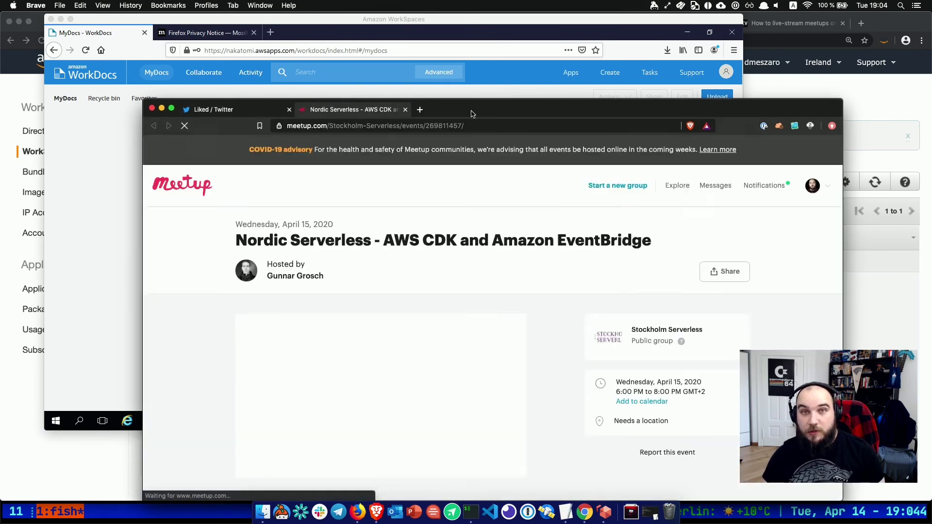
# Maximize Brave and scroll through the Nordic Serverless AWS CDK and EventBridge event details.
pyautogui.doubleClick(471, 114)
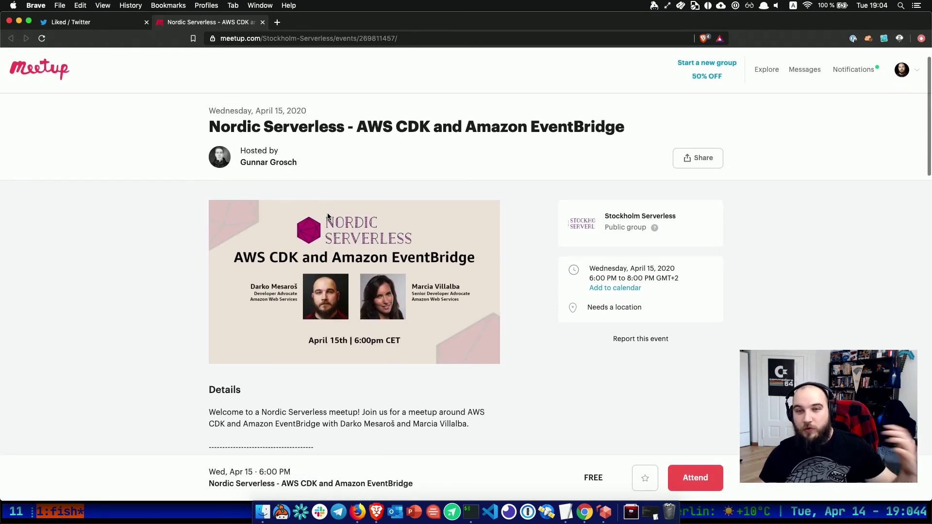
pyautogui.scroll(-5, 328, 216)
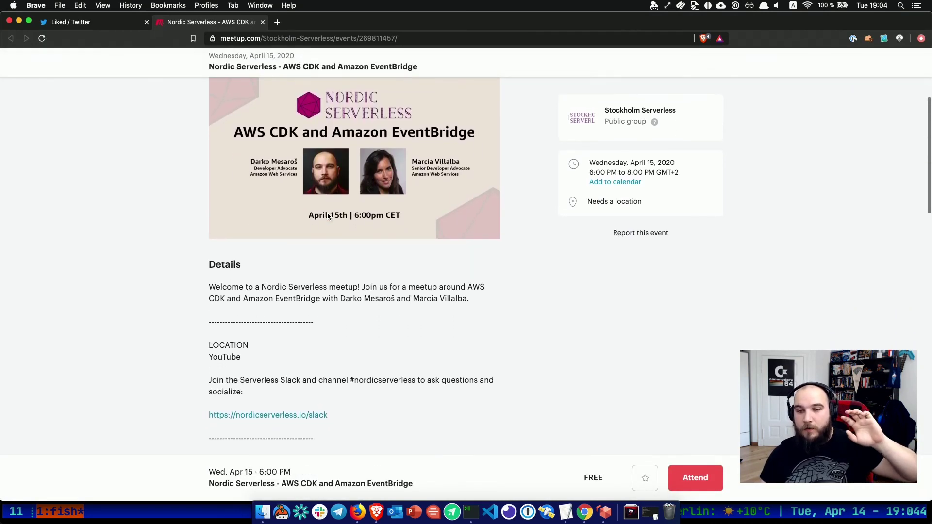
pyautogui.scroll(-4, 328, 217)
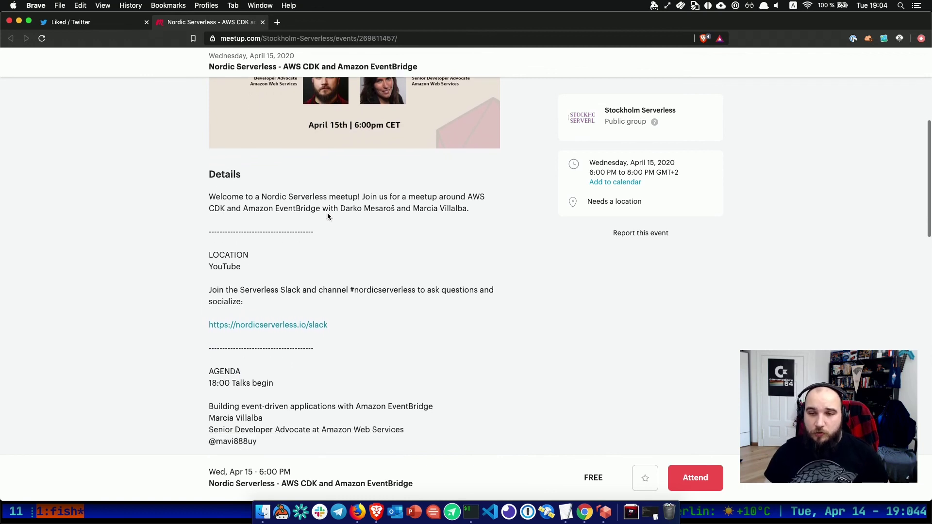
pyautogui.scroll(5, 327, 216)
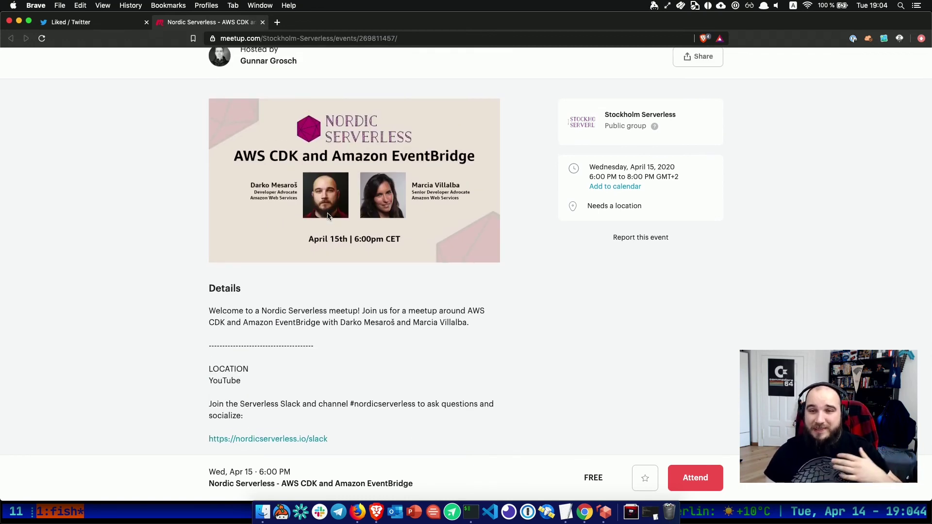